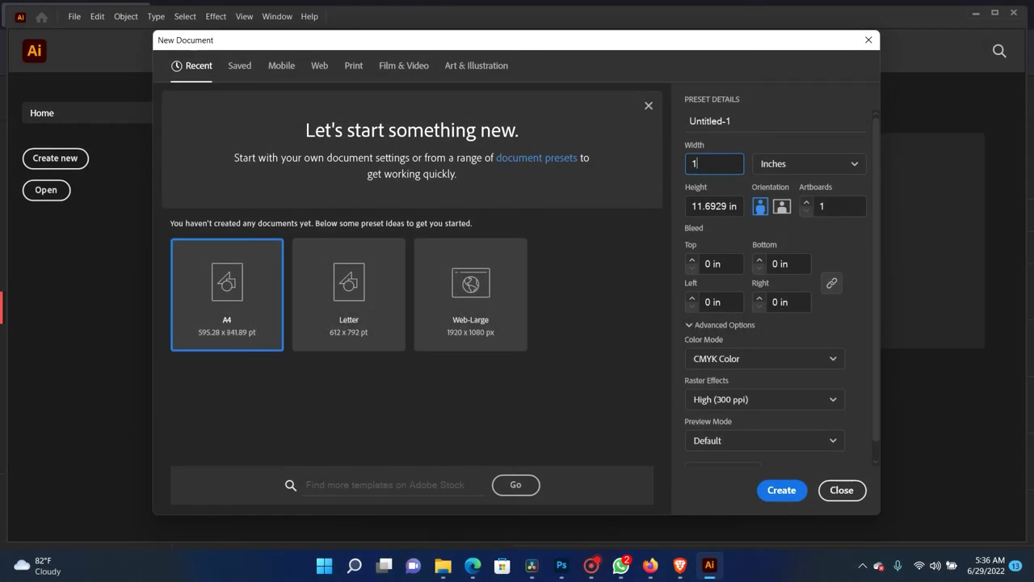
Step: Create a new 10 × 10 in document in RGB Color mode
click(701, 206)
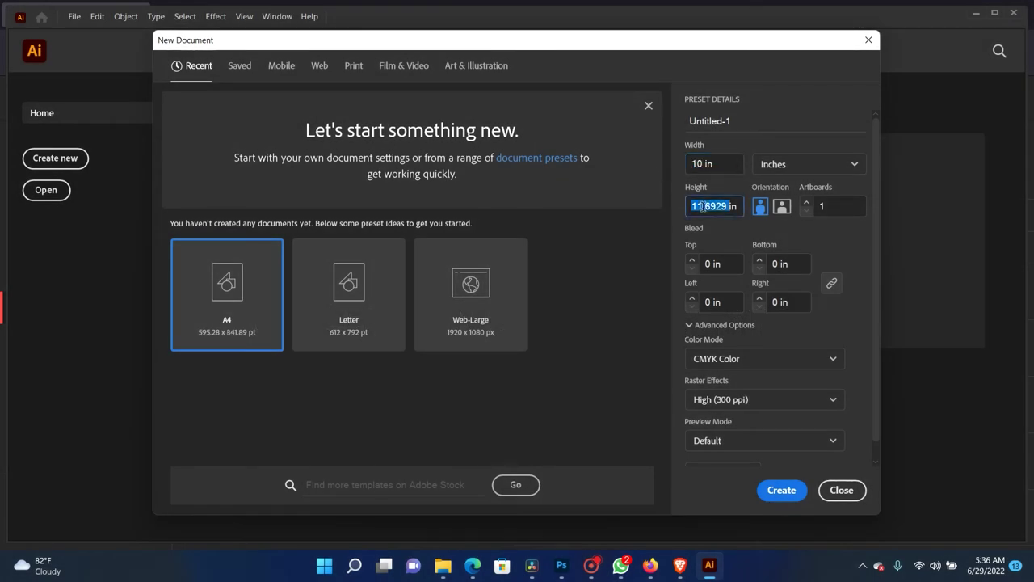
text(10)
text(10)
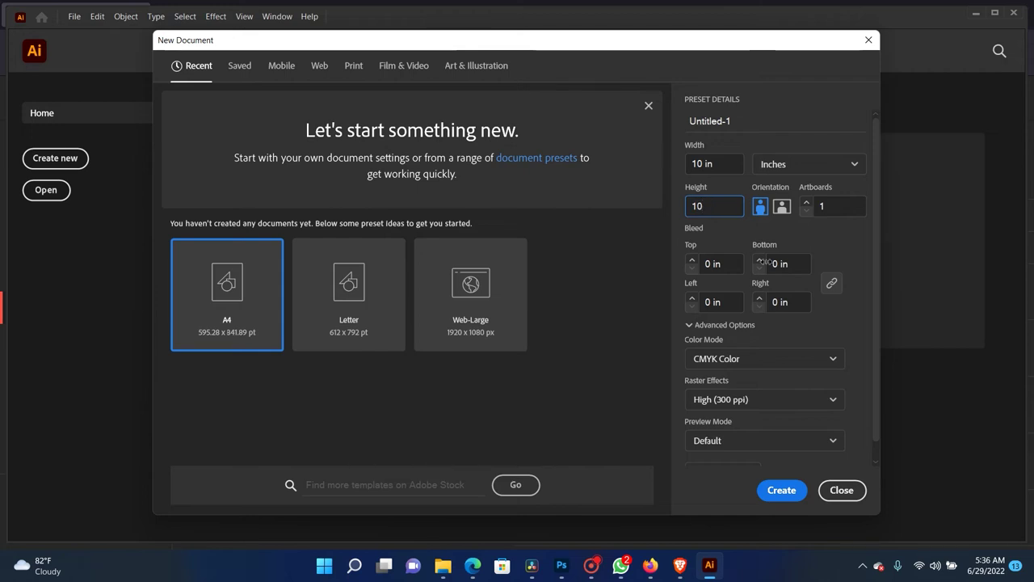
click(784, 361)
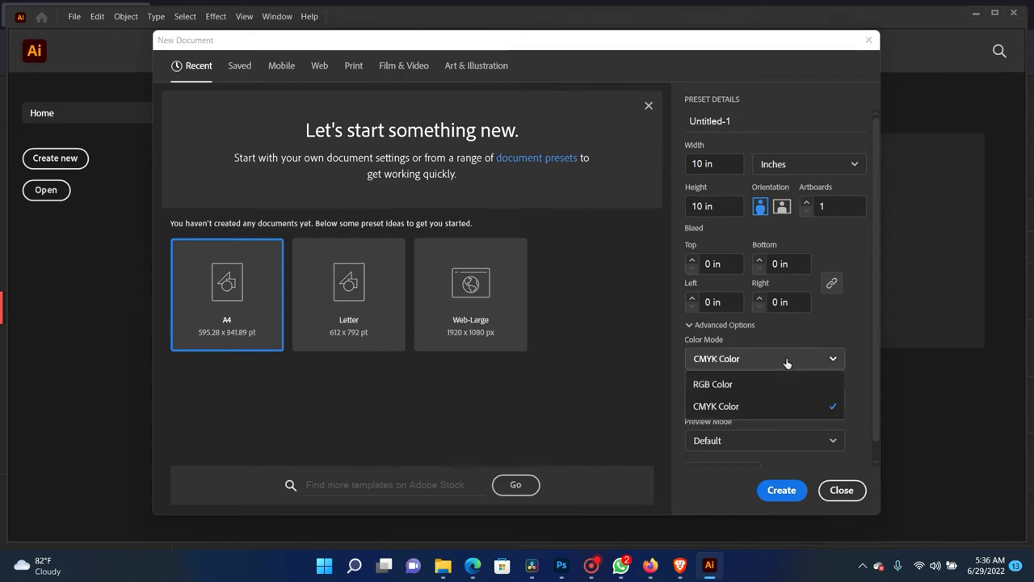
click(734, 385)
click(785, 490)
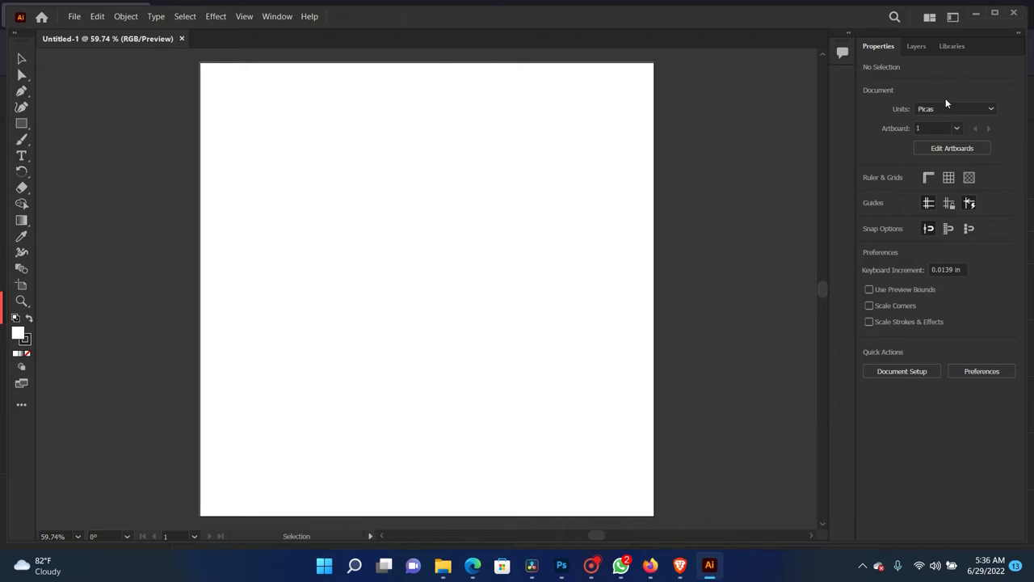
Step: Switch to the Essentials Classic workspace, collapse the Layers panel and maximize the window
click(952, 17)
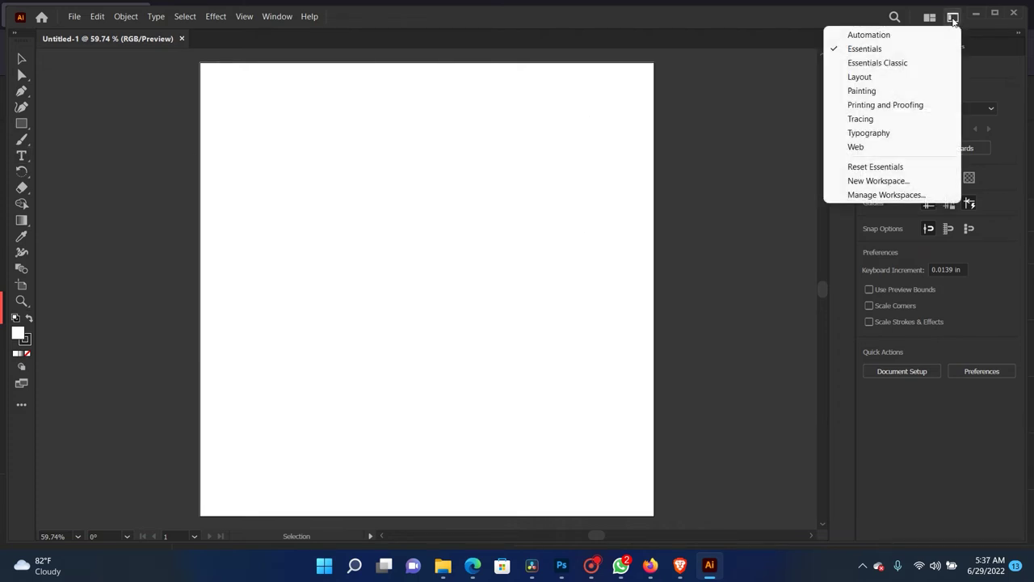
click(877, 62)
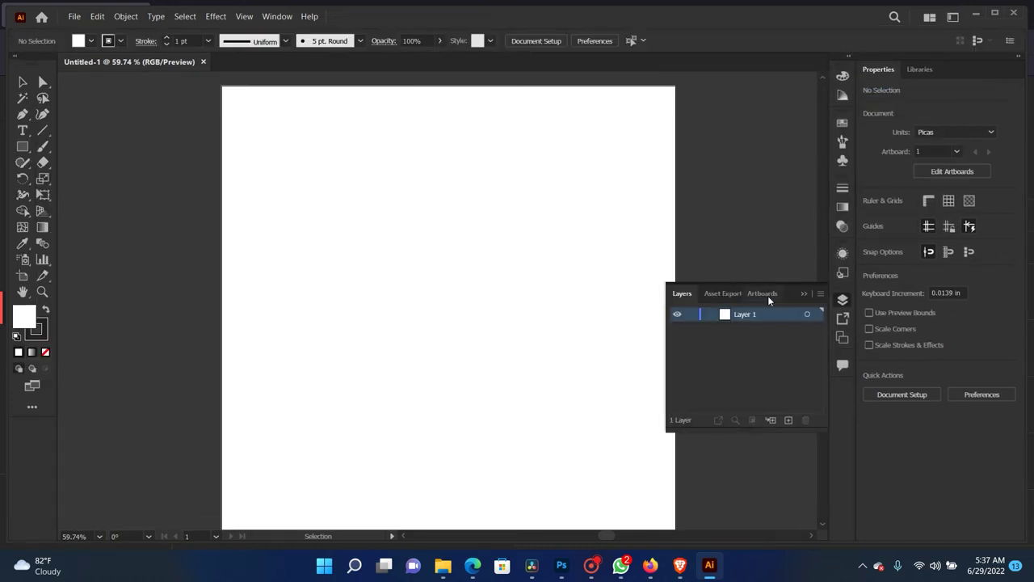
click(805, 294)
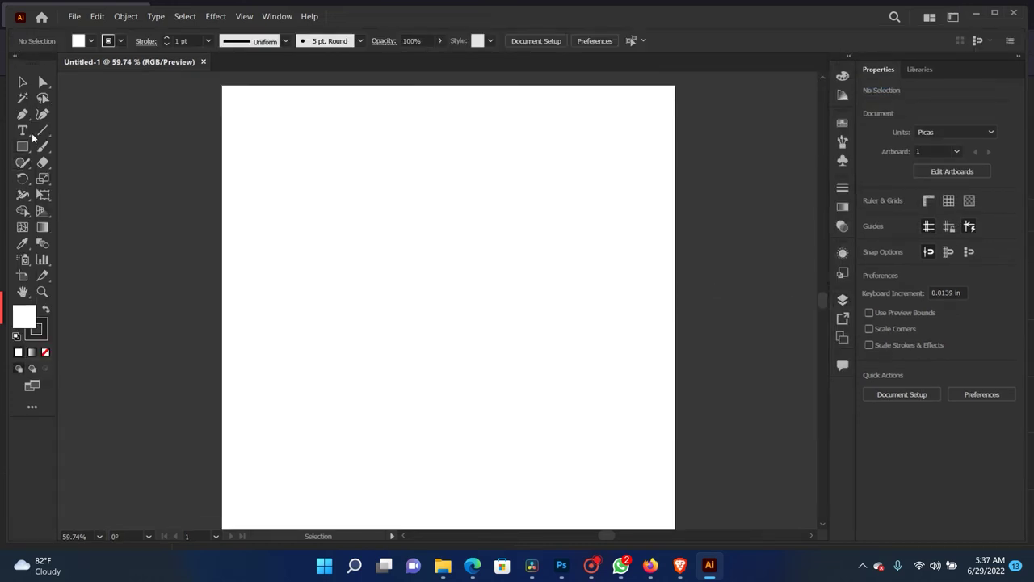
click(994, 12)
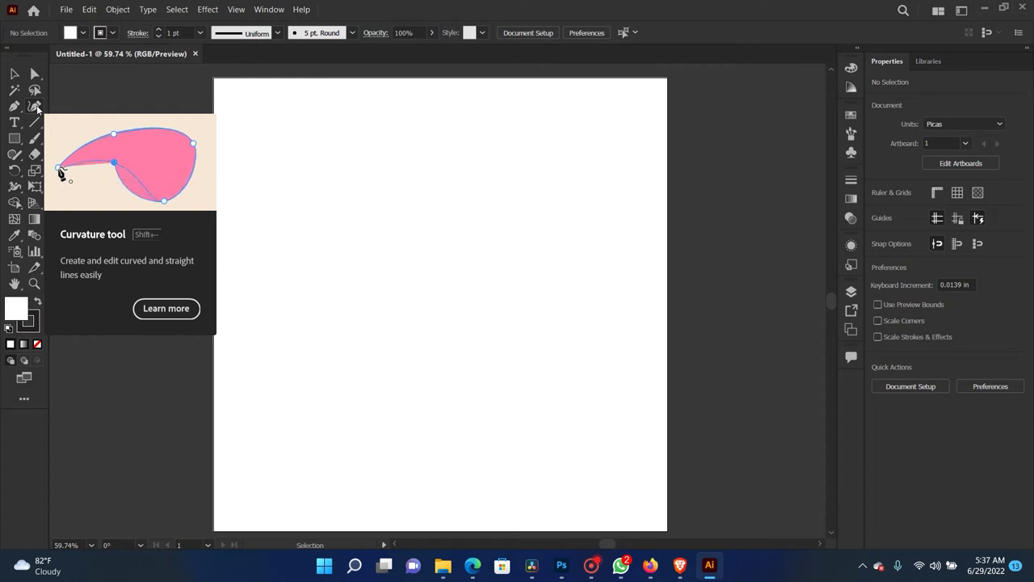
click(35, 106)
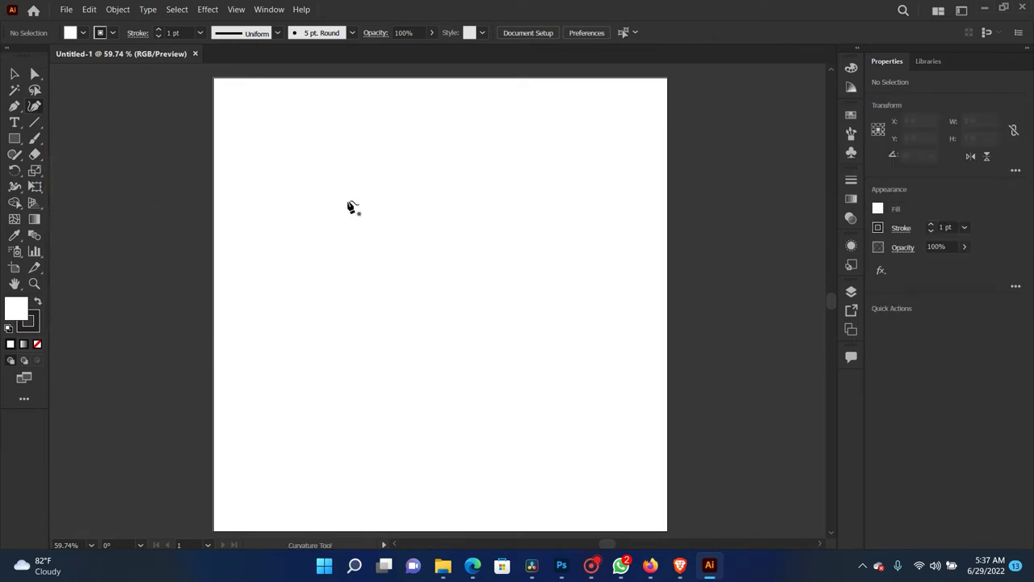
Step: Draw the half-shield's left side with the Curvature tool, curving down to the bottom corner
click(342, 196)
click(340, 309)
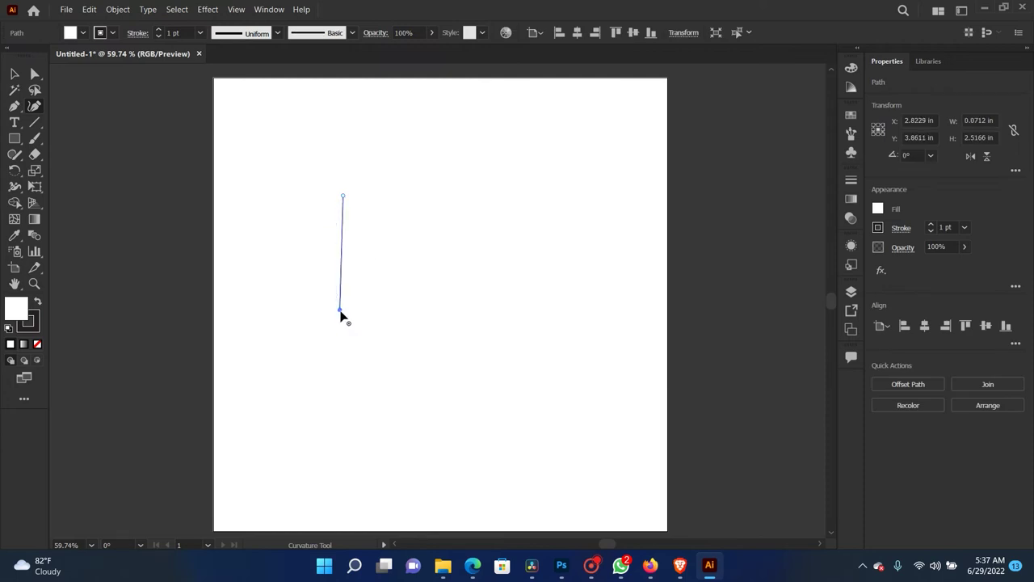
click(374, 379)
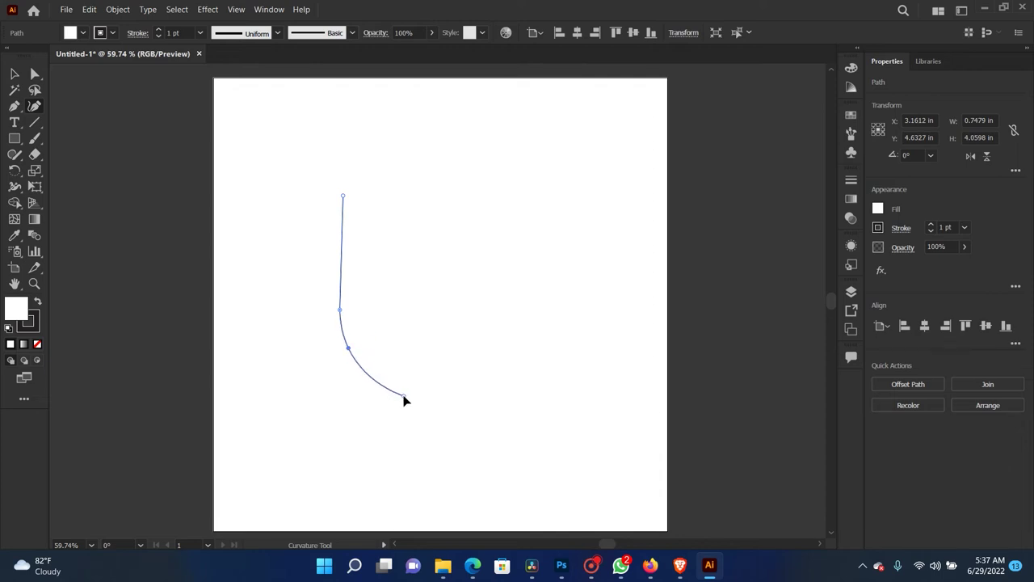
click(342, 197)
key(Escape)
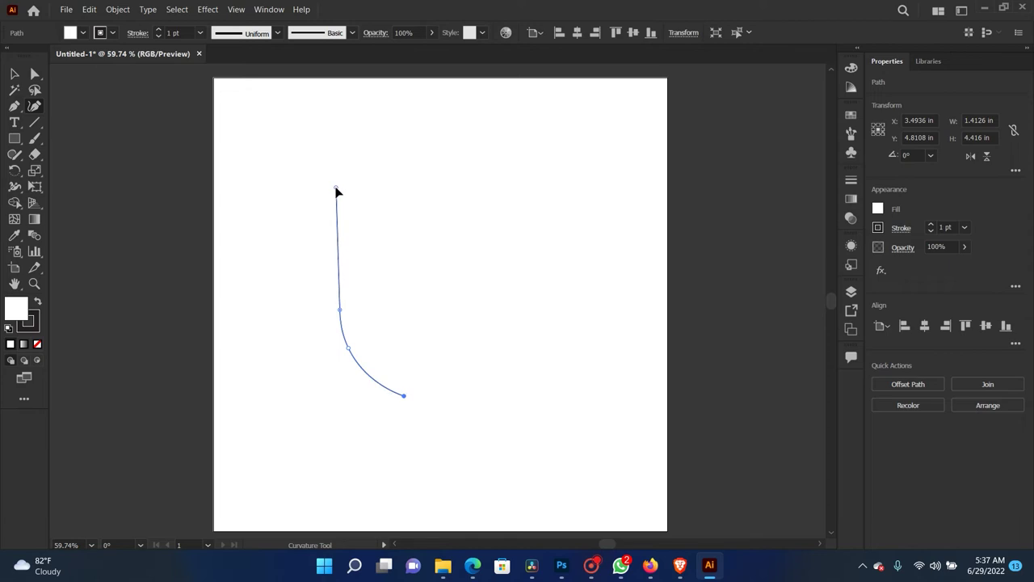
Step: Add a horizontal top edge and a straight right side, closing the half-shield at the bottom
drag(338, 192, 339, 192)
click(338, 191)
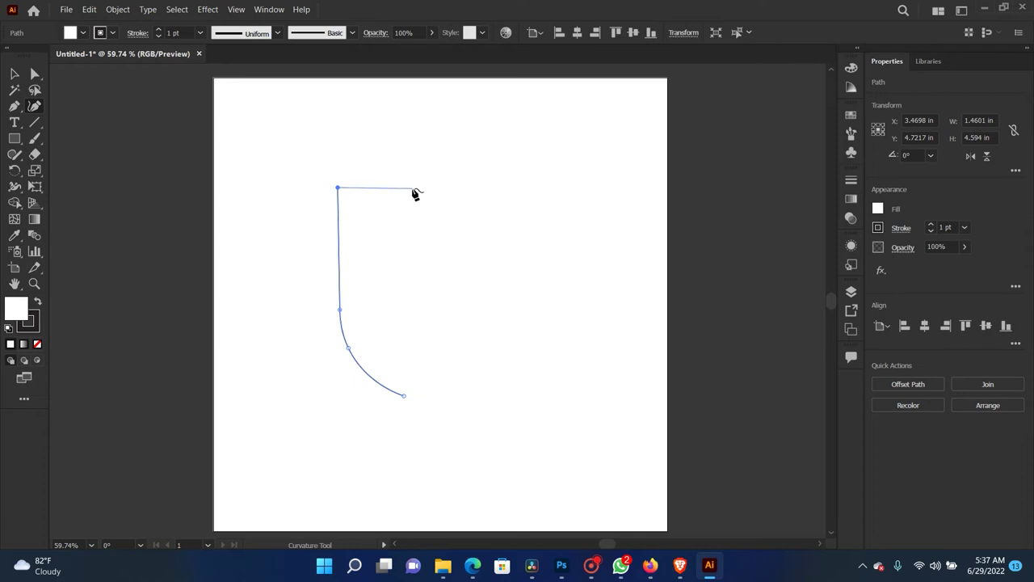
key(shift)
click(411, 189)
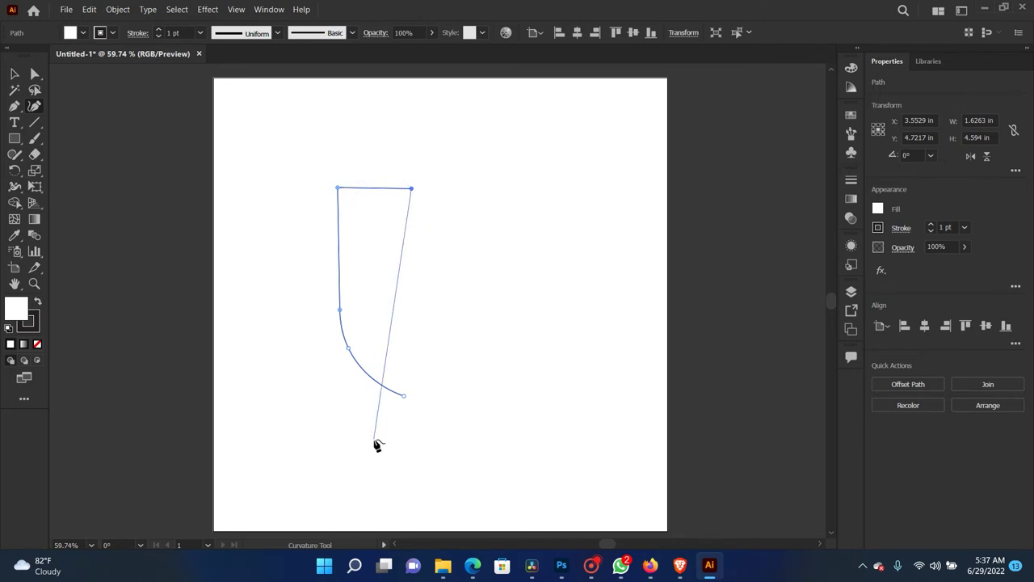
click(404, 396)
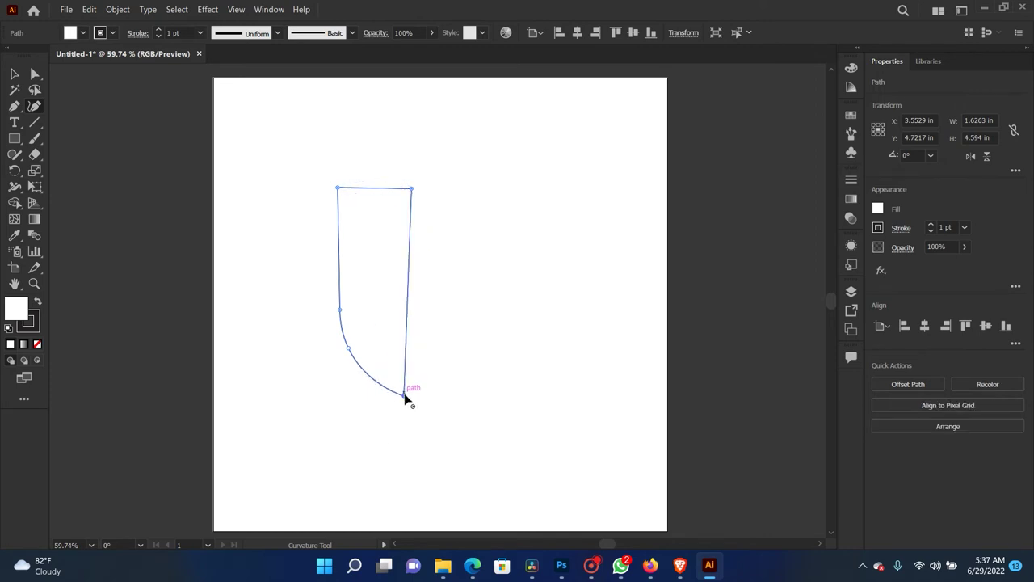
drag(404, 397, 413, 395)
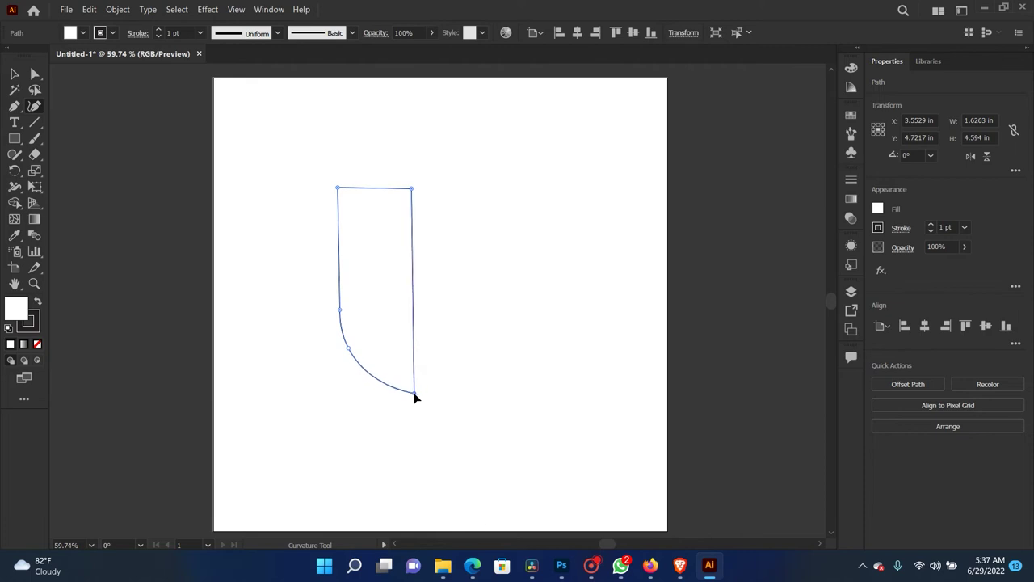
drag(413, 396, 414, 394)
Step: Fill the half-shield black and lower its top-left corner to slope the top edge
click(878, 209)
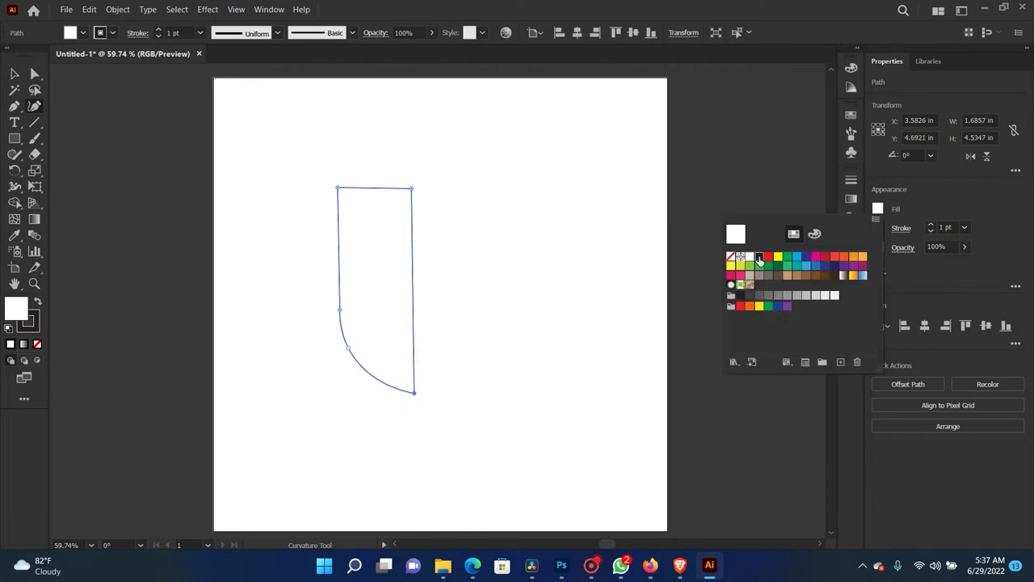
click(760, 257)
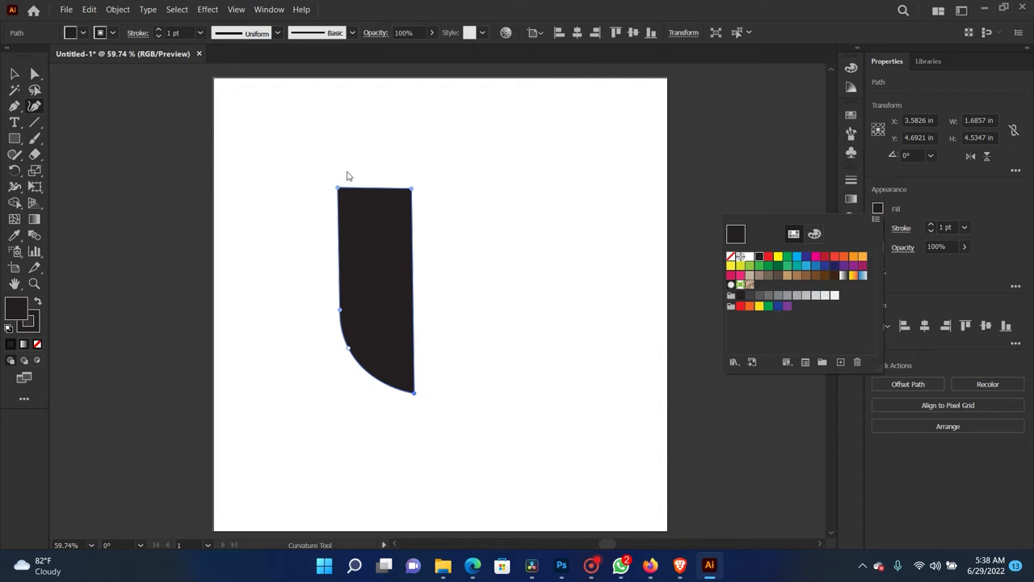
click(338, 190)
drag(339, 190, 339, 189)
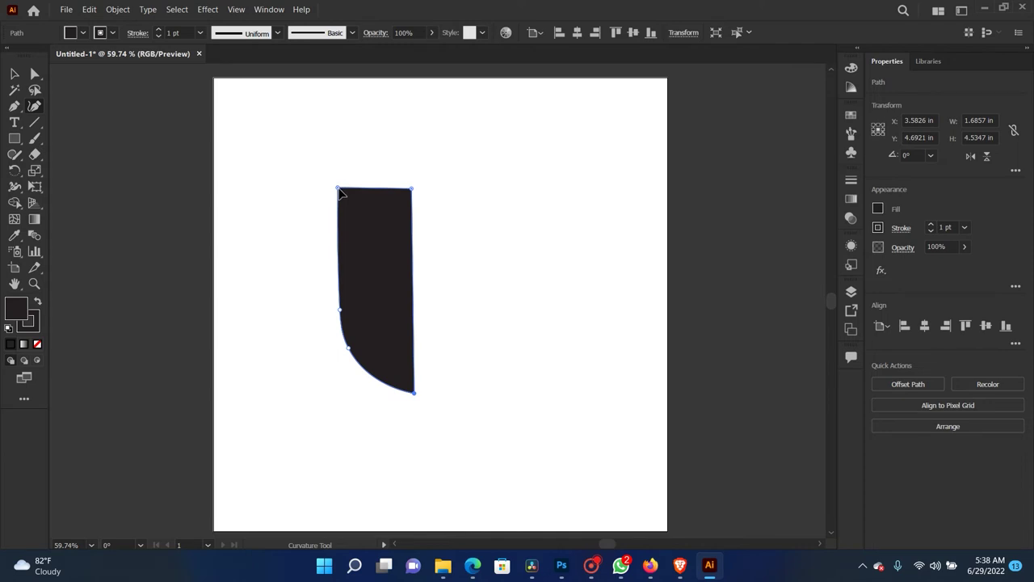
drag(339, 191, 332, 196)
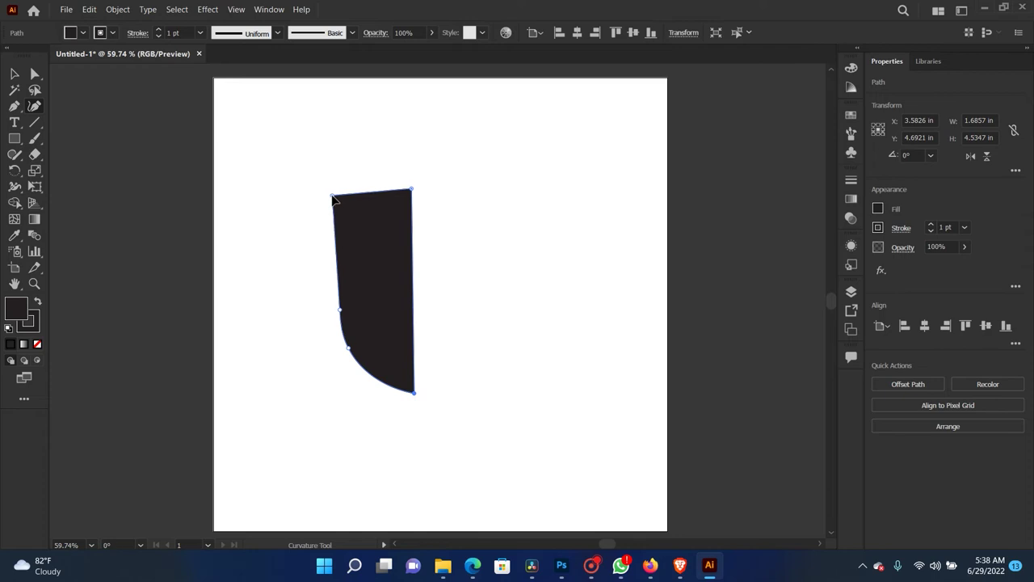
Step: Enlarge the half-shield and bend its left edge into one smooth bulge
key(v)
click(292, 134)
click(410, 280)
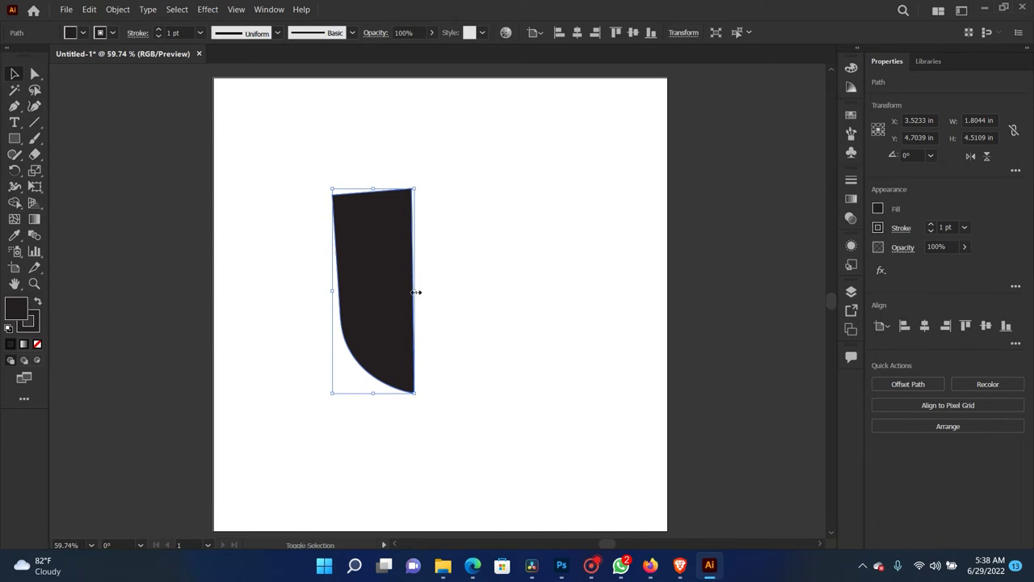
mouse_move(415, 286)
mouse_down()
mouse_move(446, 292)
mouse_move(437, 288)
mouse_up()
click(34, 106)
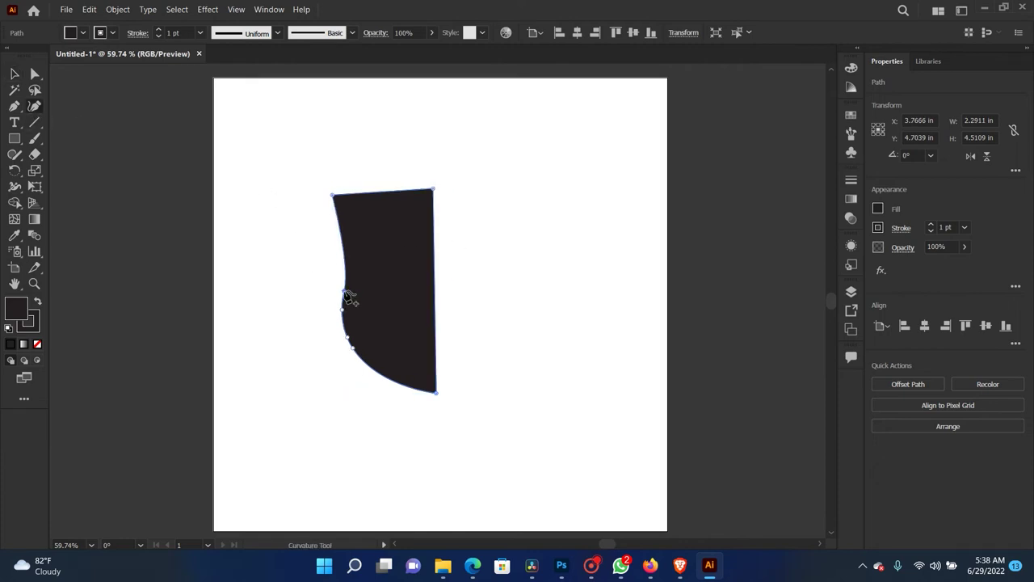
mouse_move(346, 305)
mouse_down()
mouse_move(334, 309)
mouse_move(338, 273)
mouse_up()
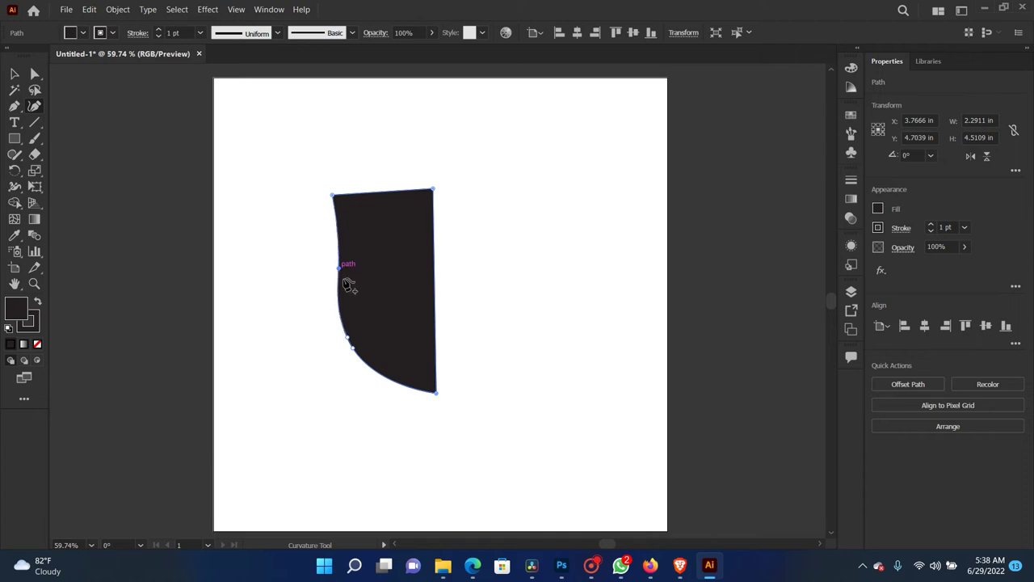
Step: Alt-drag a copy of the black half-shield to the right
click(14, 74)
click(275, 159)
click(374, 257)
drag(380, 260, 489, 264)
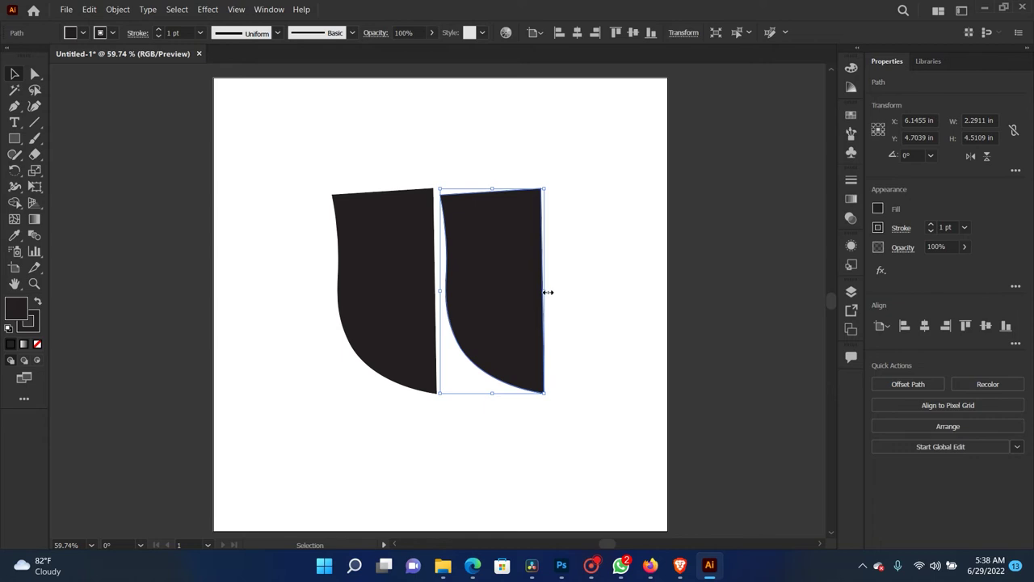
Step: Reflect the copied half-shield, move it aside, then delete it
right_click(506, 289)
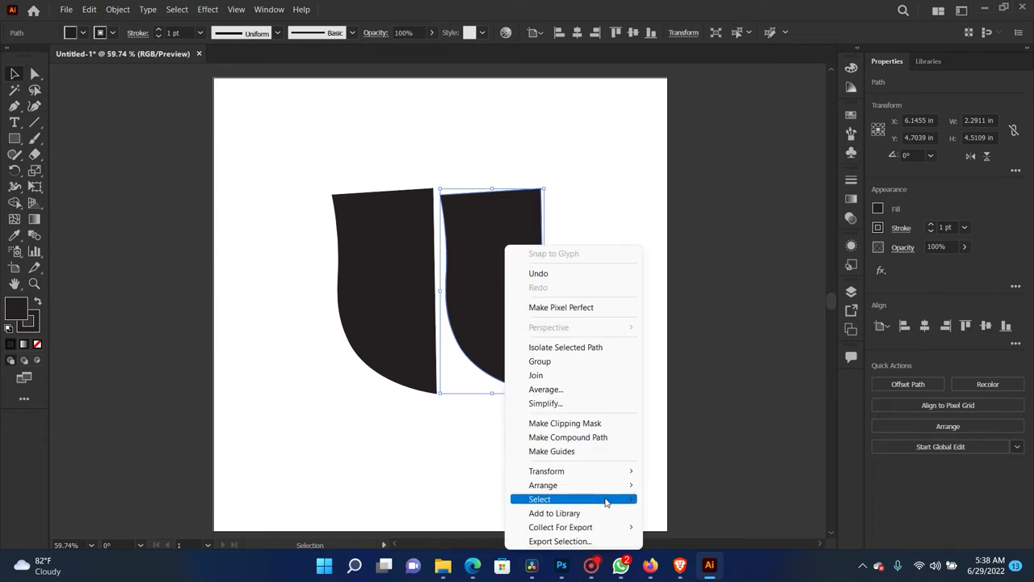
mouse_move(572, 471)
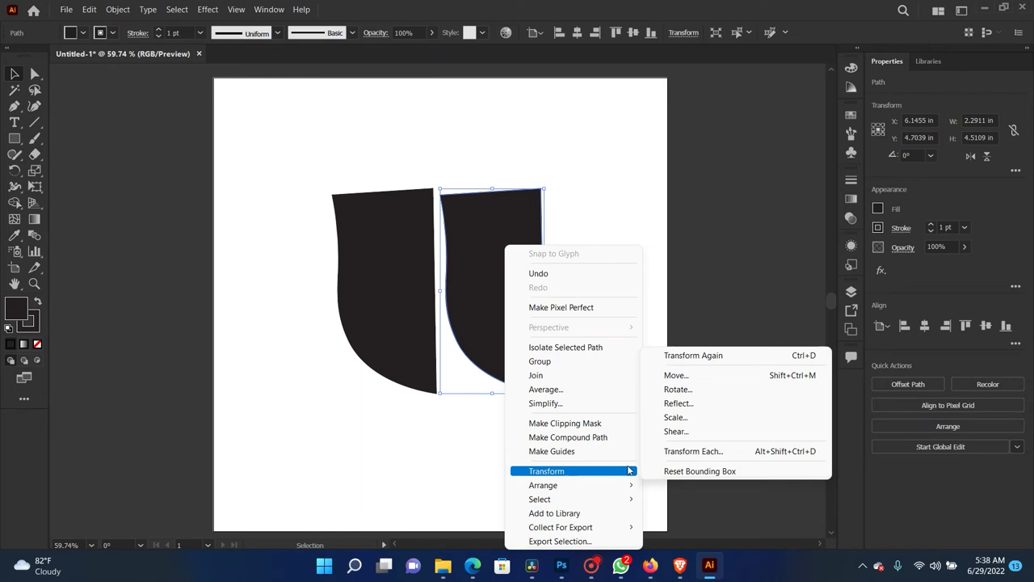
click(678, 403)
click(520, 365)
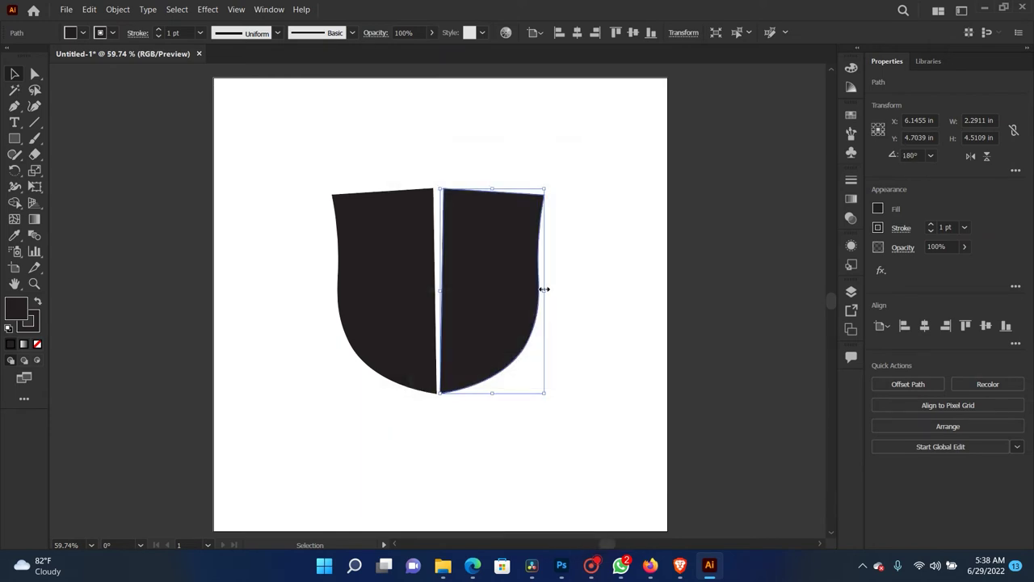
click(568, 270)
drag(516, 285, 578, 278)
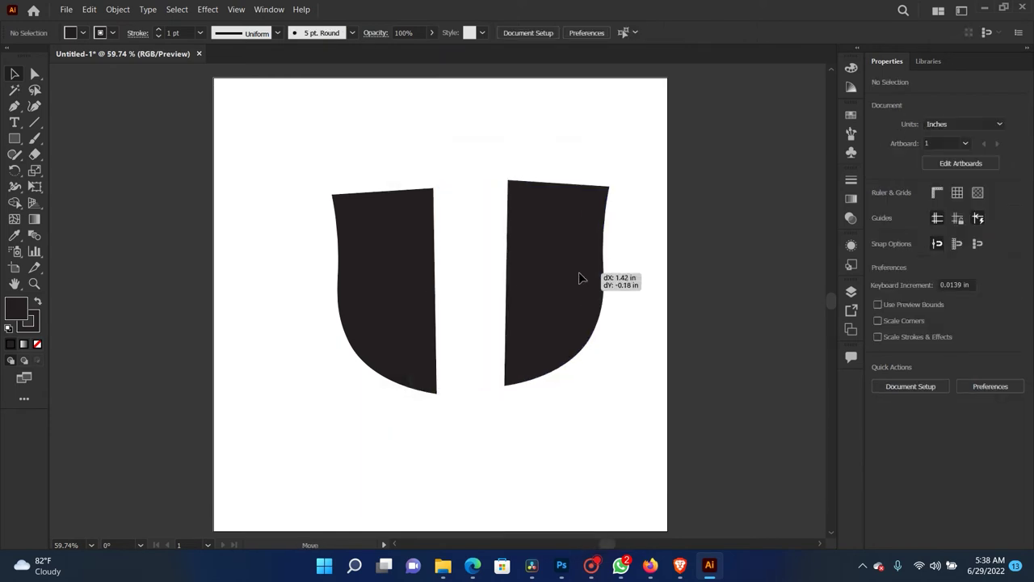
key(Delete)
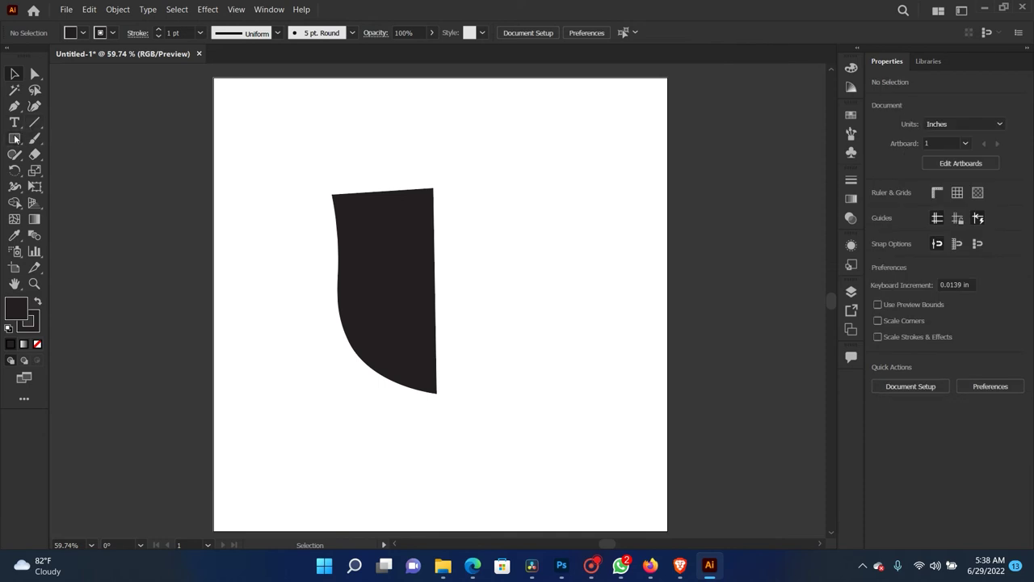
Step: Trim a strip off the half-shield's right edge using a rectangle and Pathfinder Minus Front
click(14, 139)
drag(516, 125, 421, 446)
click(15, 74)
click(360, 267)
shift+click(482, 259)
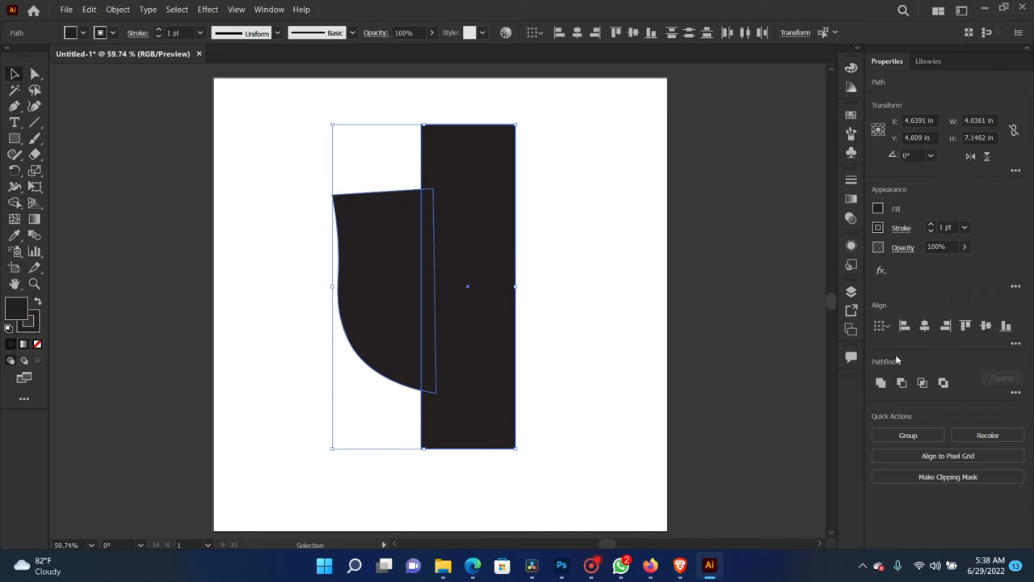
click(902, 383)
Step: Alt-drag a duplicate of the trimmed half-shield to the right
click(551, 282)
click(396, 280)
alt+drag(397, 297, 535, 297)
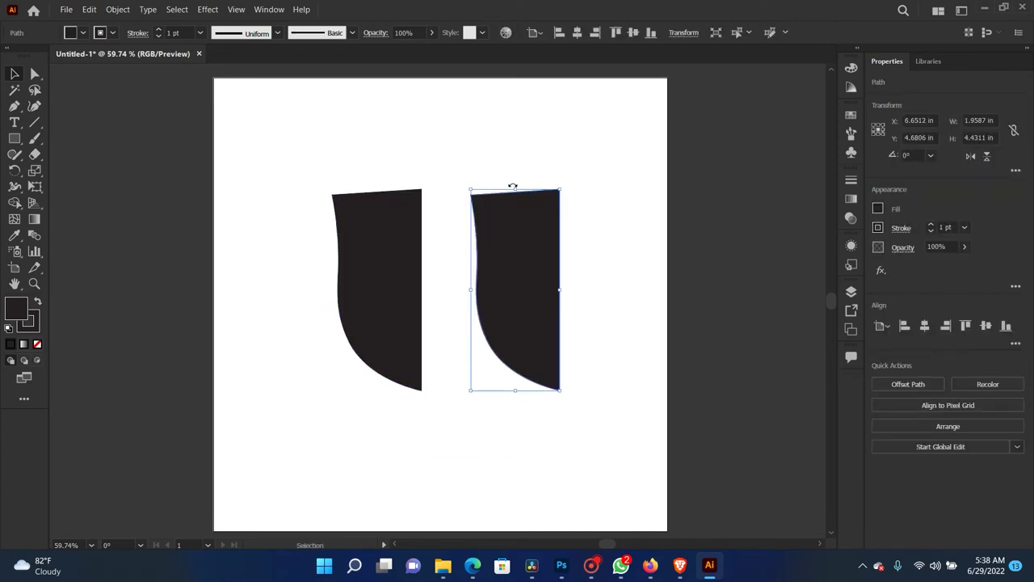
right_click(519, 242)
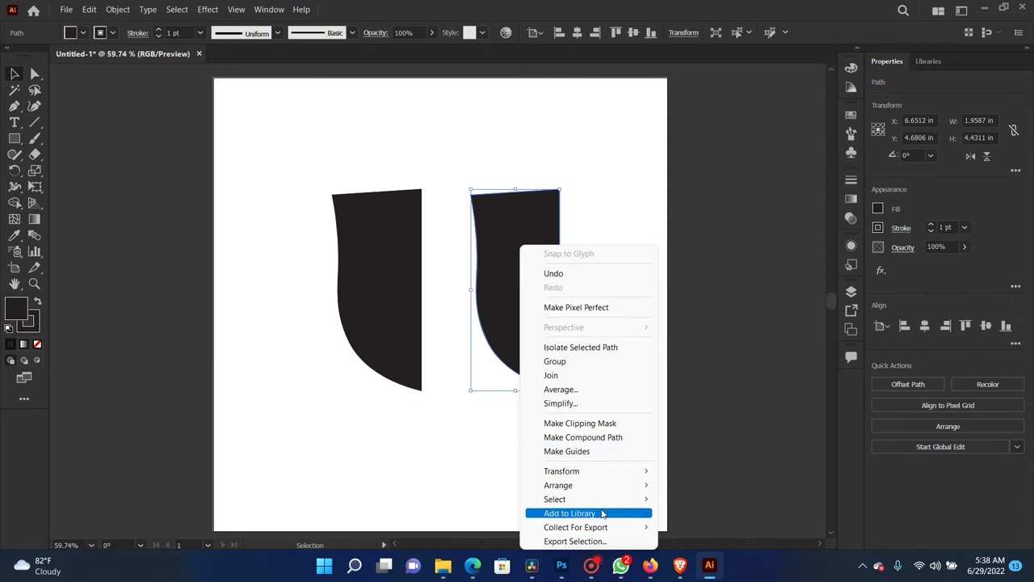
mouse_move(588, 471)
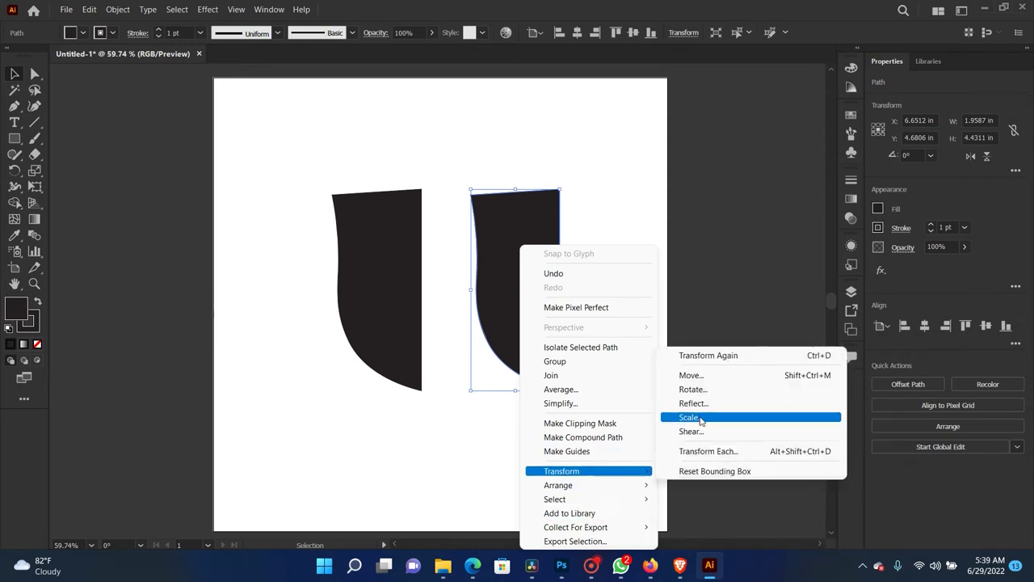
Step: Reflect the right half vertically and nudge it left against the other half
click(693, 402)
click(520, 367)
click(574, 429)
click(531, 346)
key(Left)
key(Left)
key(Left)
key(Left)
key(Left)
key(Left)
key(Left)
key(Left)
key(Left)
key(Left)
key(Left)
key(Left)
key(Left)
key(Left)
key(Left)
key(Left)
key(Left)
key(Left)
key(Left)
key(Left)
key(Left)
key(Left)
key(Left)
key(Left)
key(Left)
key(Left)
key(Left)
key(Left)
Step: Select both shield halves and unite them with Pathfinder
click(530, 345)
drag(585, 160, 394, 342)
click(879, 384)
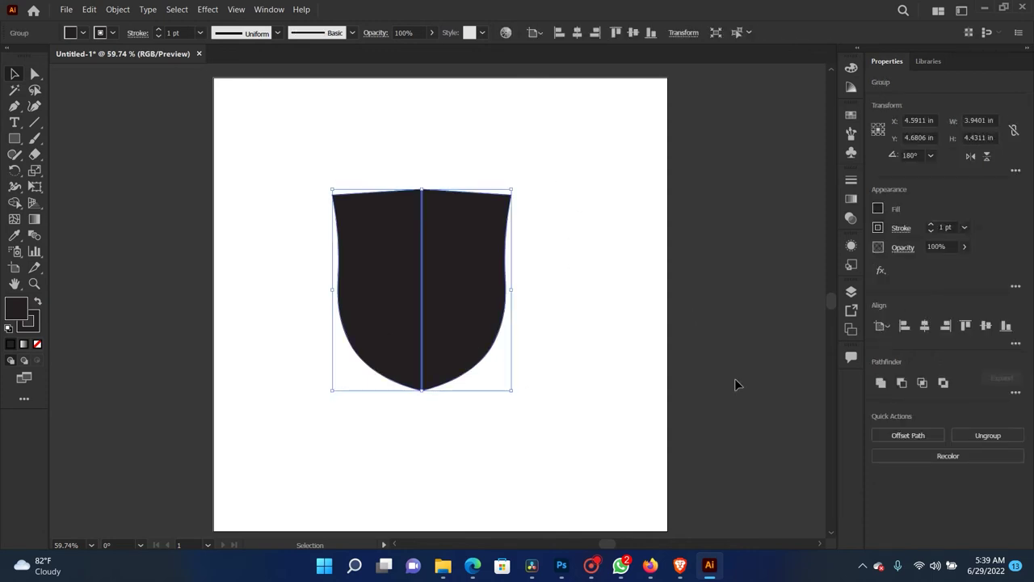
Step: Nudge the merged black shield slightly left, down, then back right
click(619, 321)
click(454, 313)
drag(469, 302, 441, 308)
click(595, 315)
drag(448, 353, 464, 353)
click(570, 301)
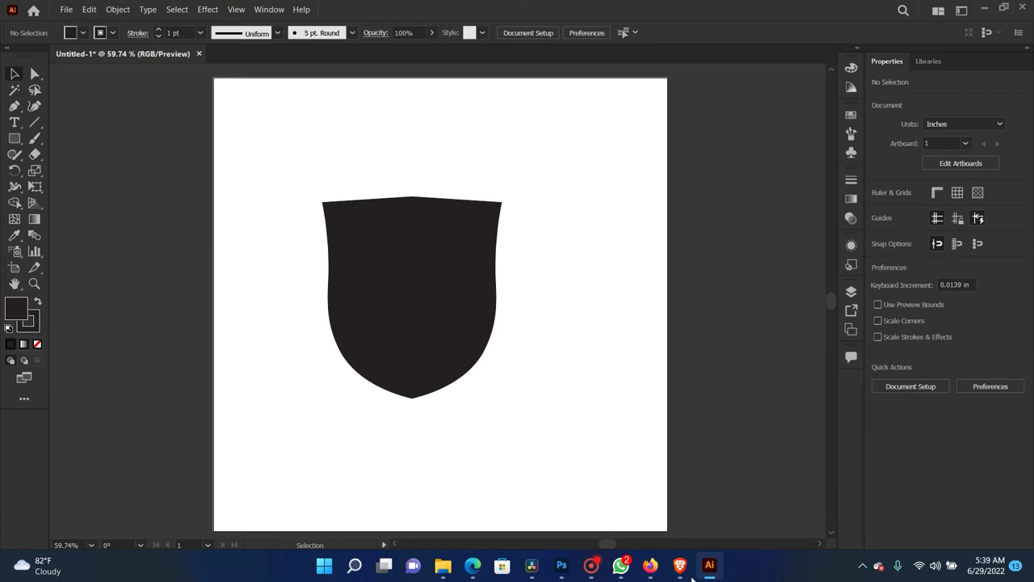
Step: Bring up WhatsApp and scroll down through the chat list
click(620, 565)
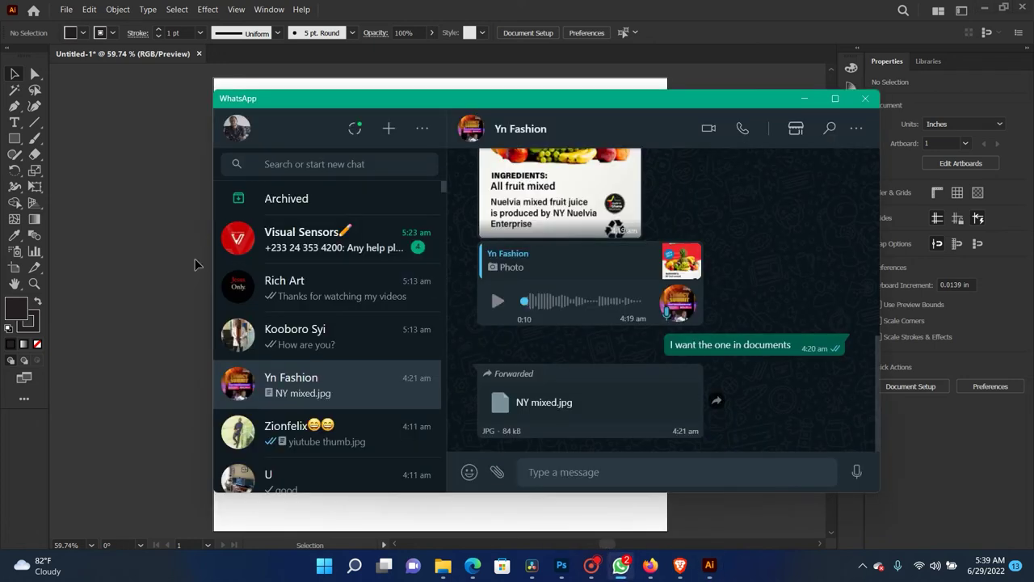
scroll(353, 439, down, 2)
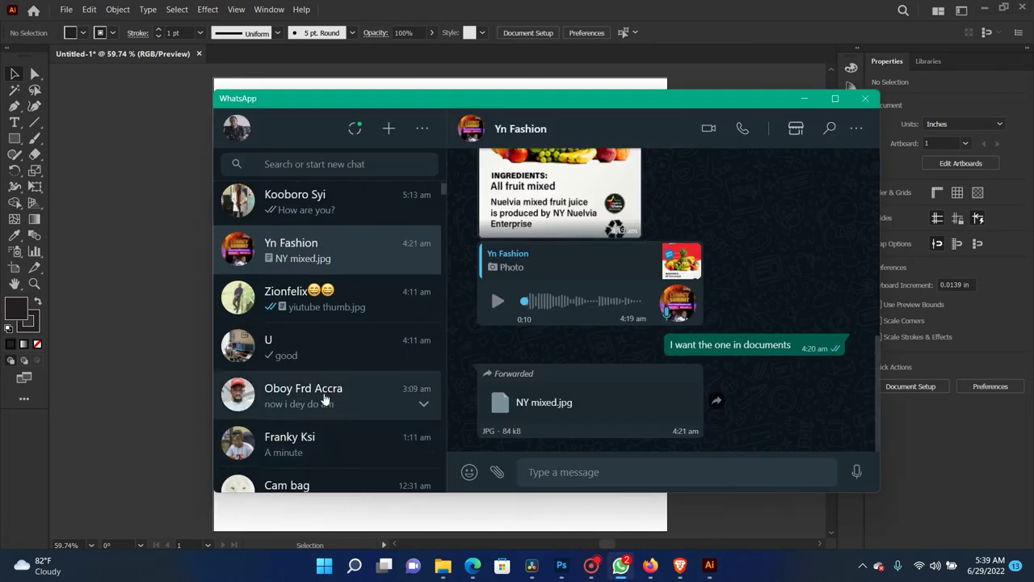
scroll(374, 420, down, 3)
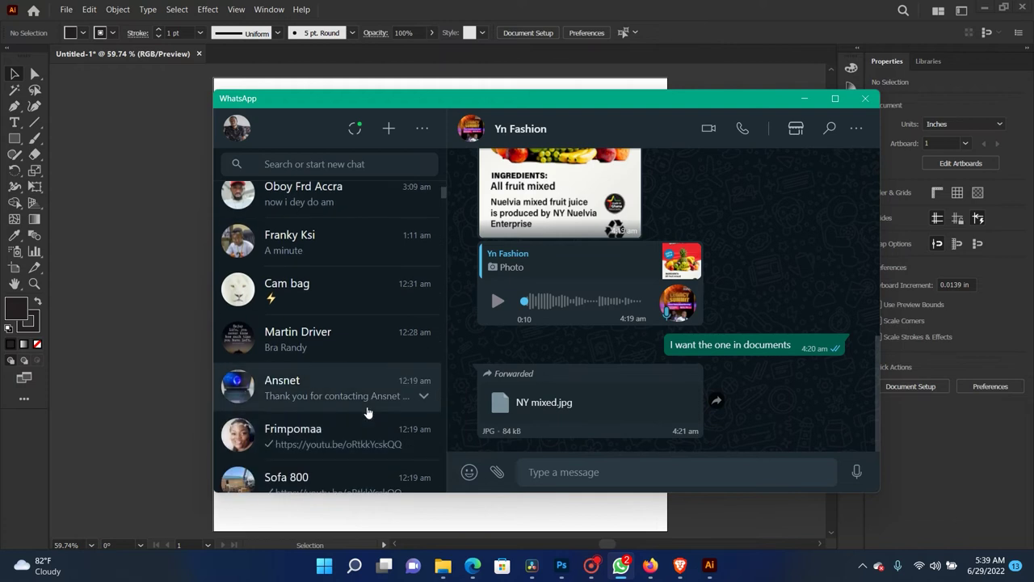
scroll(365, 417, down, 2)
scroll(363, 419, down, 5)
scroll(363, 419, down, 1)
scroll(363, 419, down, 1)
scroll(364, 419, down, 5)
scroll(364, 419, down, 2)
scroll(364, 419, down, 6)
scroll(364, 419, down, 1)
scroll(364, 419, down, 3)
Step: Search for the client's chat by name and view the crest reference photo full size
click(325, 164)
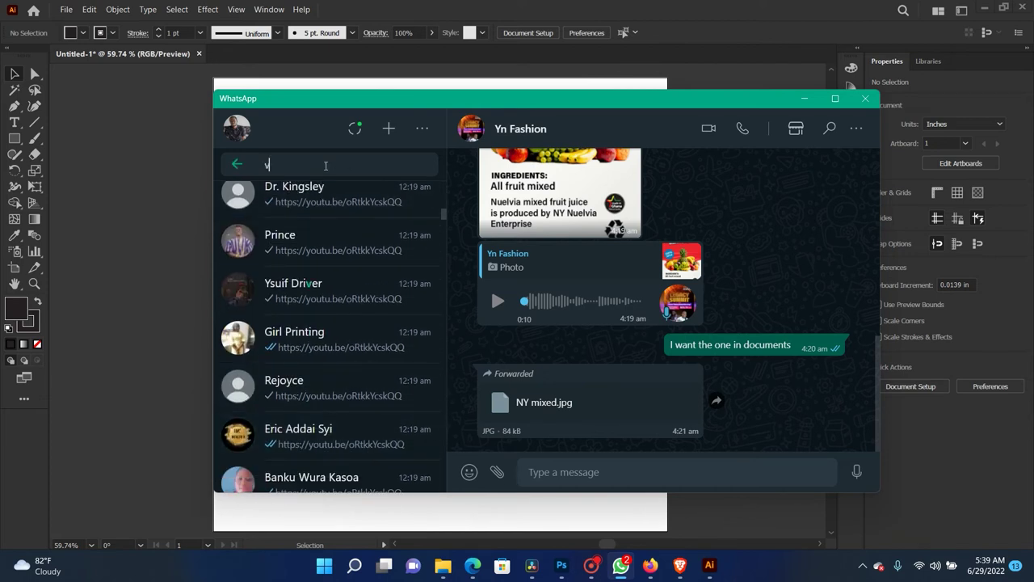
text(vivina)
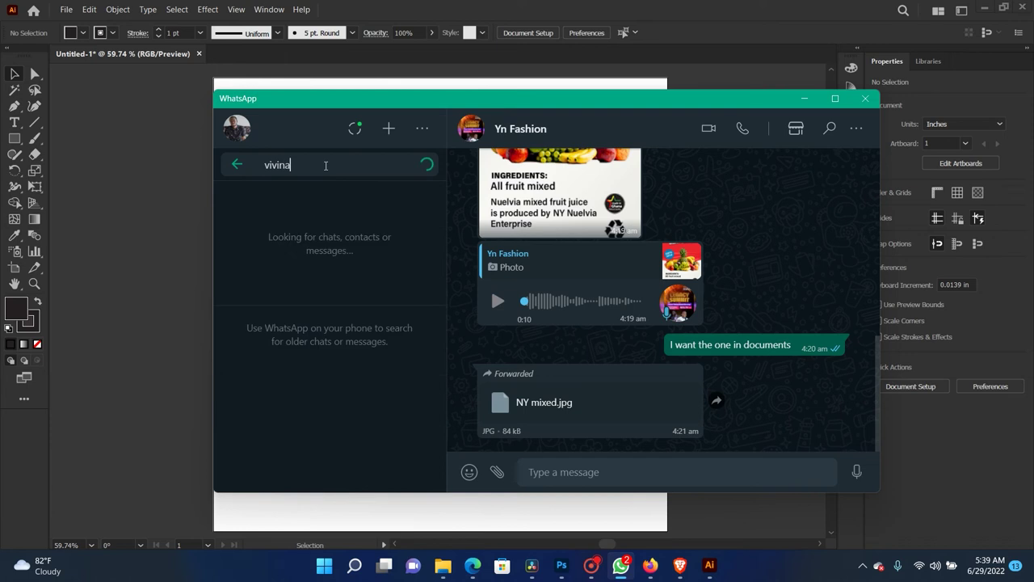
key(BackSpace)
key(BackSpace)
text(an)
click(319, 301)
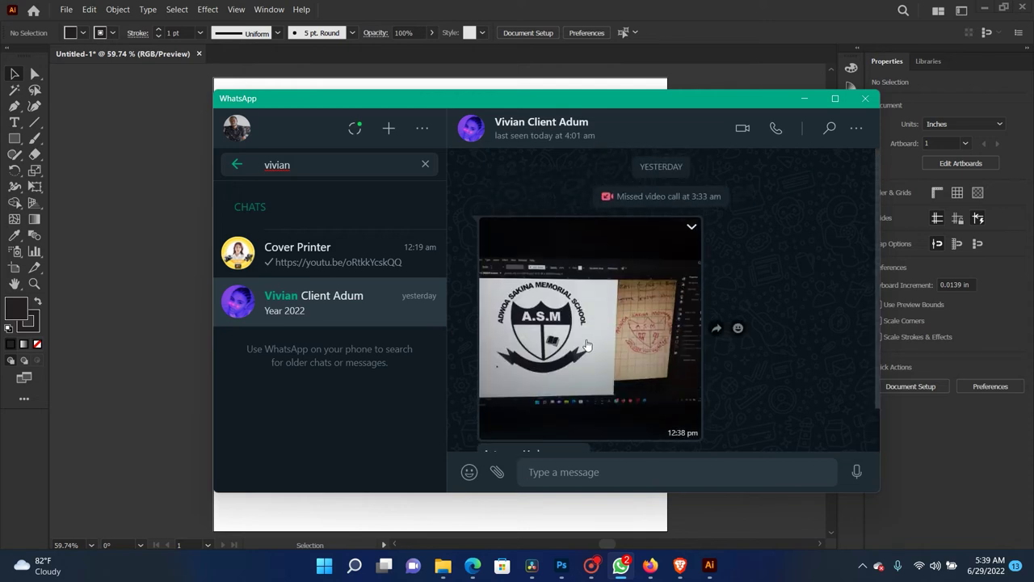
click(587, 340)
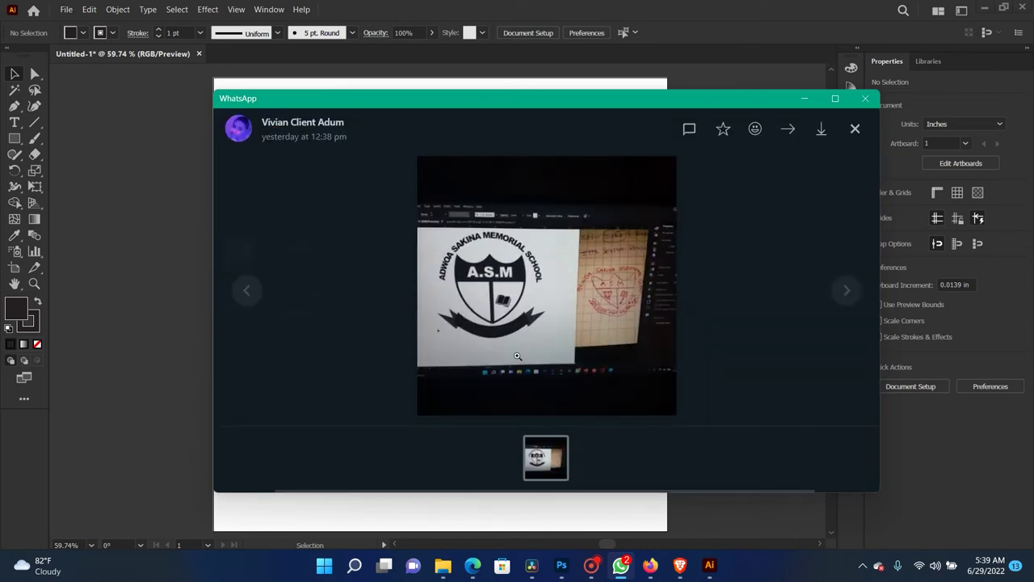
click(78, 312)
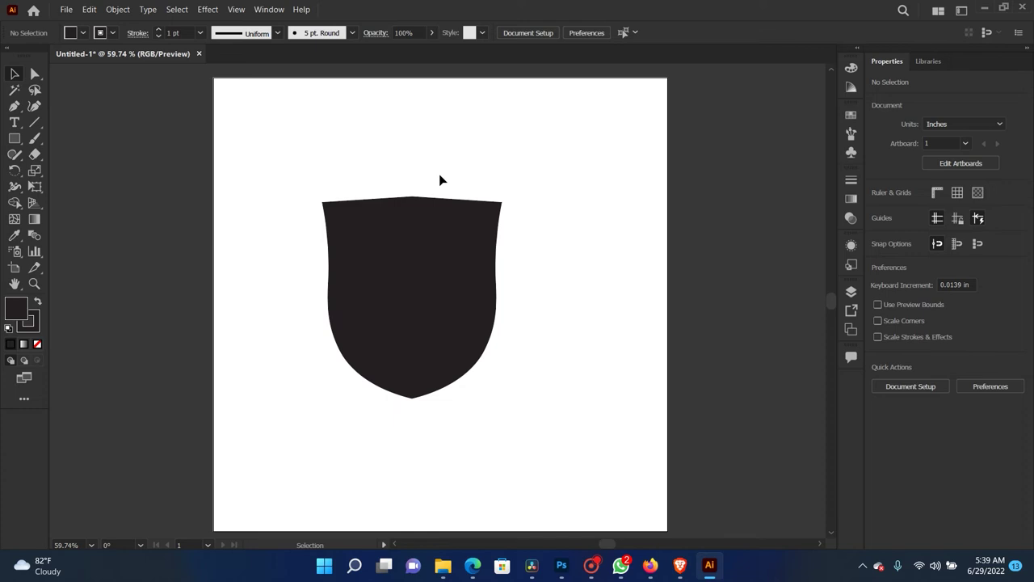
Step: Copy the shield to the right, then subtract a rectangle from its lower part with Minus Front
mouse_move(432, 252)
mouse_down()
mouse_move(579, 284)
mouse_move(579, 293)
mouse_move(406, 293)
mouse_up()
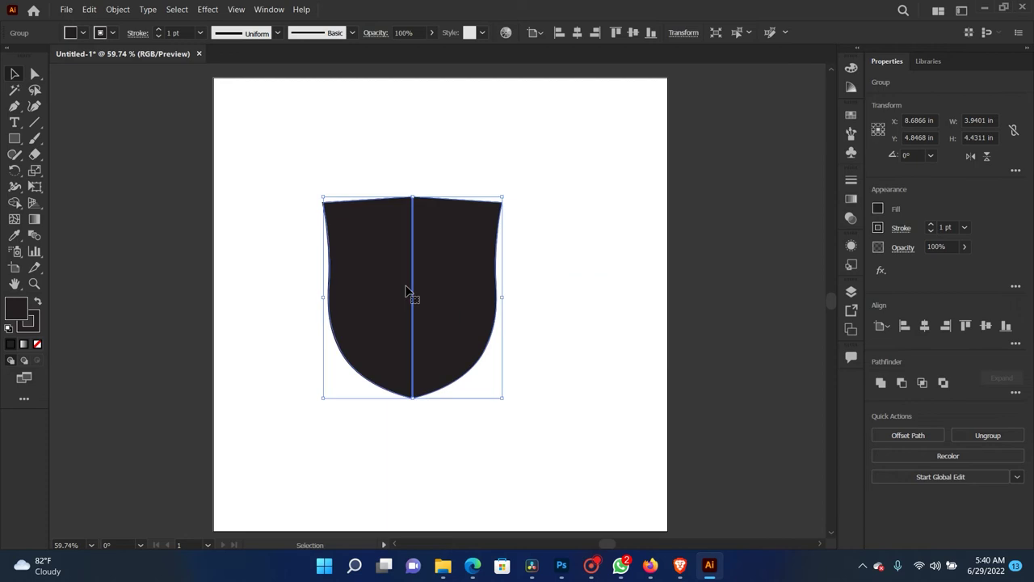
click(604, 189)
click(14, 140)
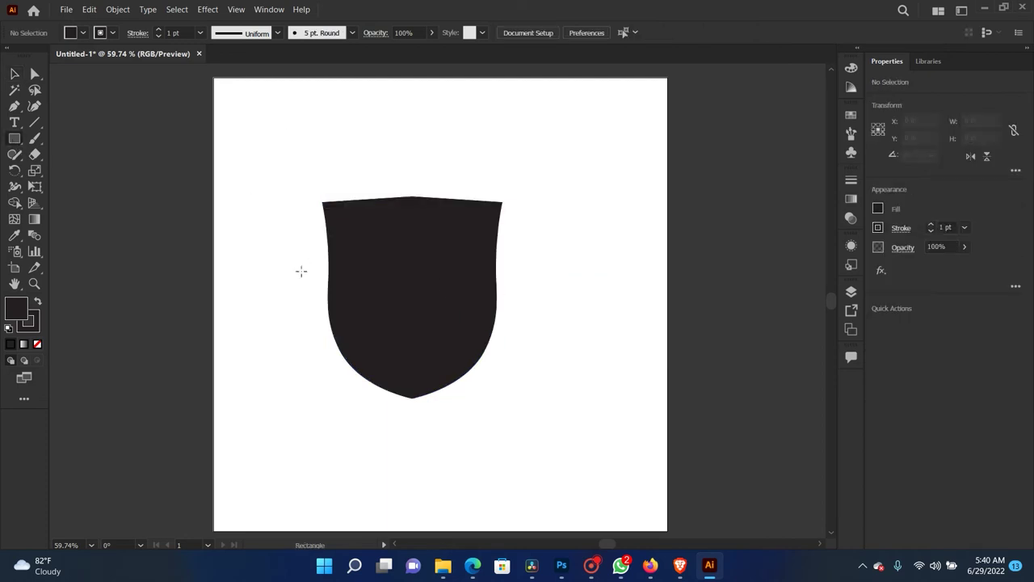
drag(300, 273, 526, 433)
key(v)
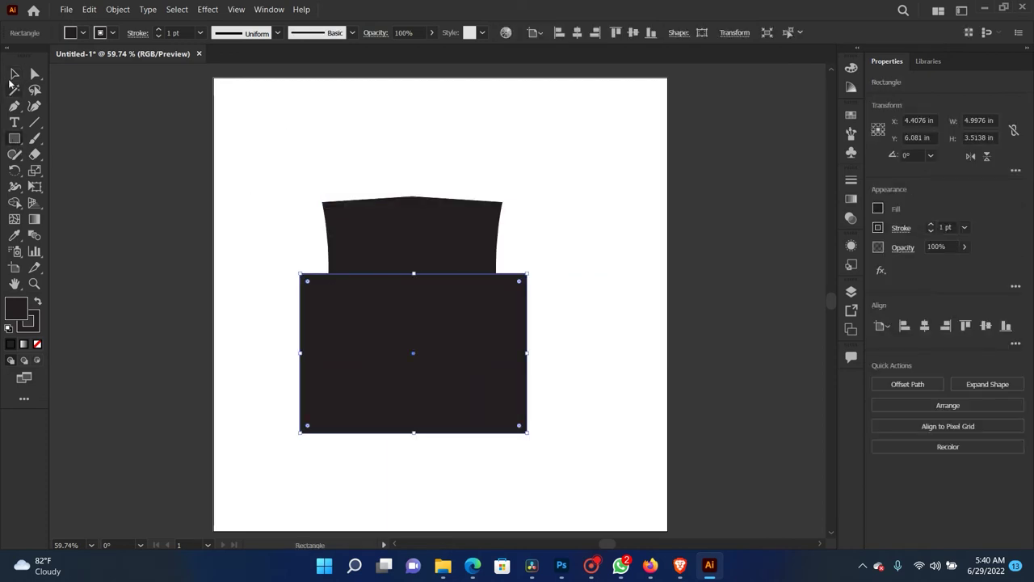
shift+click(327, 206)
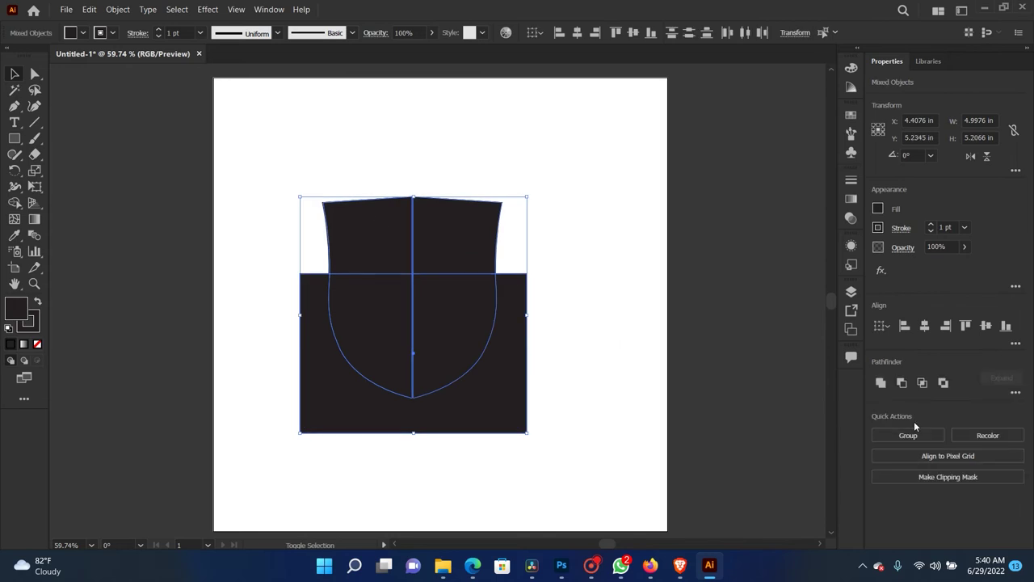
click(903, 383)
Step: Ungroup the shield pieces, then undo and redo the subtraction
click(613, 296)
click(464, 249)
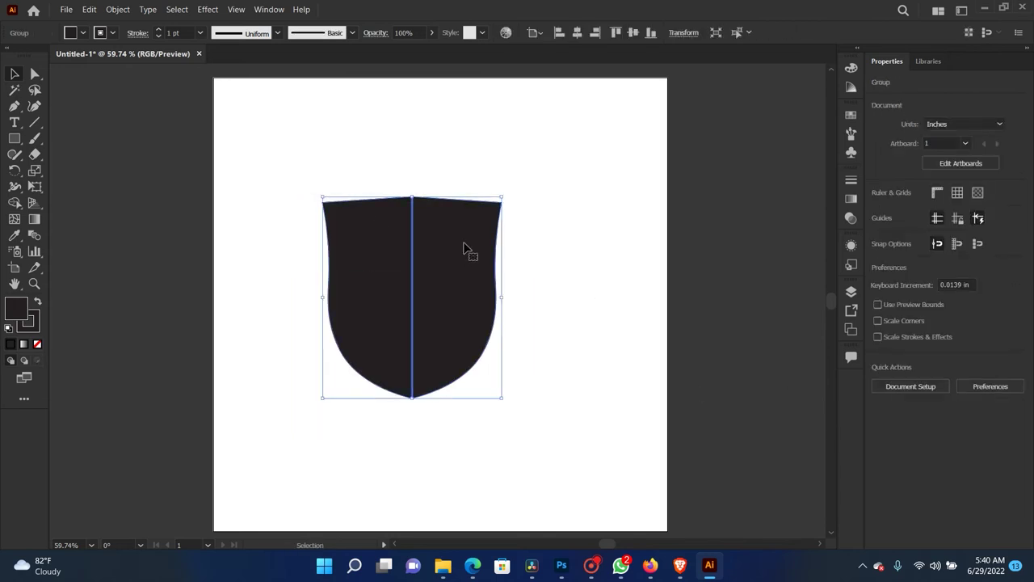
key(ctrl+shift+g)
click(352, 248)
click(633, 219)
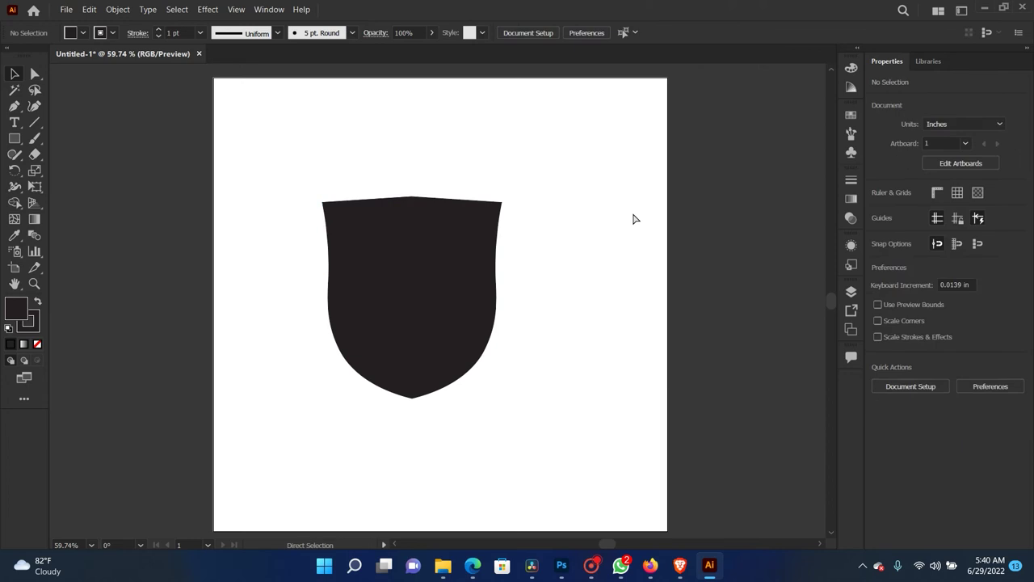
key(ctrl+z)
key(ctrl+shift+z)
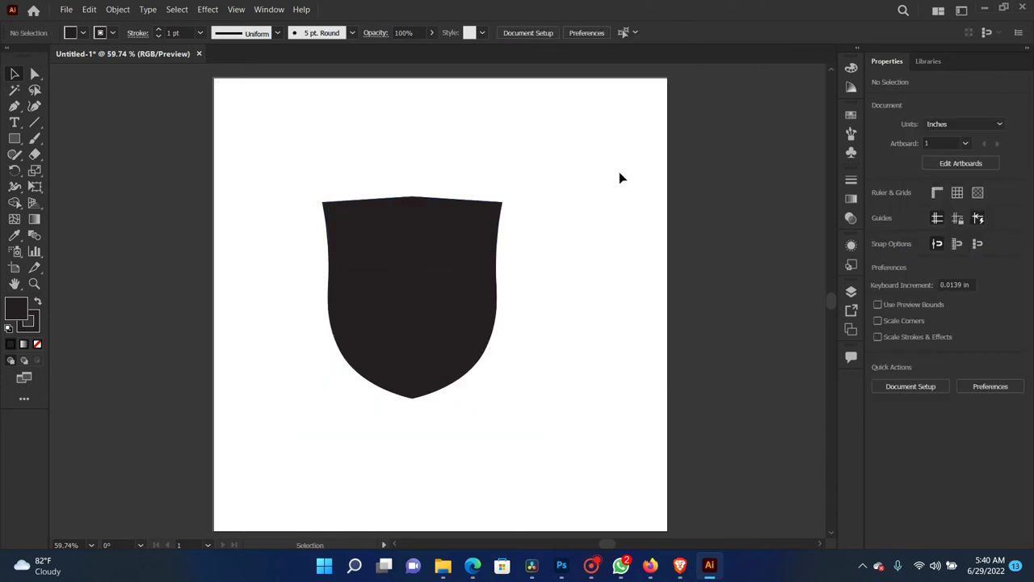
Step: Merge the shield's left and right halves into one shape with the Shape Builder tool
click(402, 321)
click(12, 205)
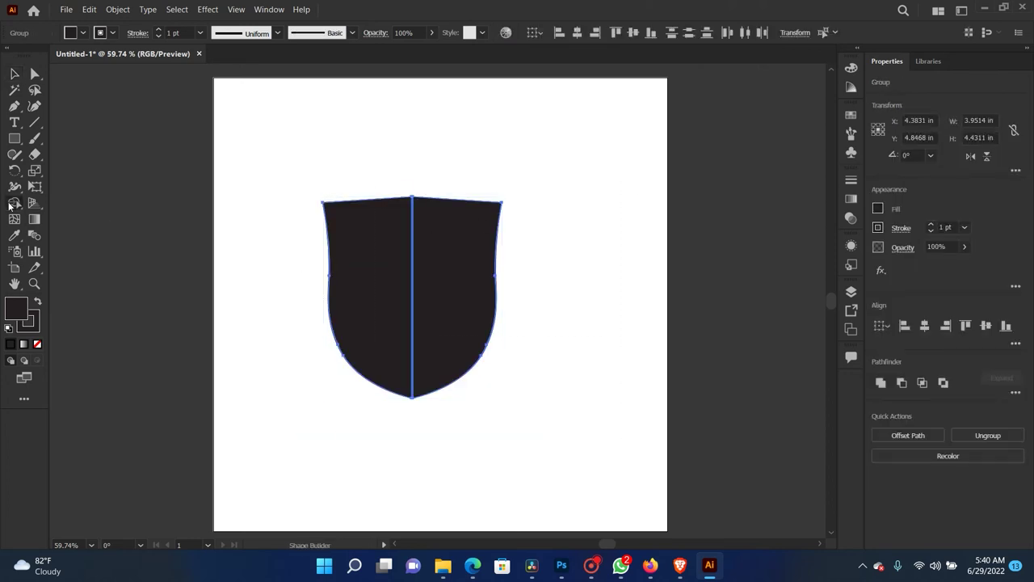
drag(355, 226, 456, 289)
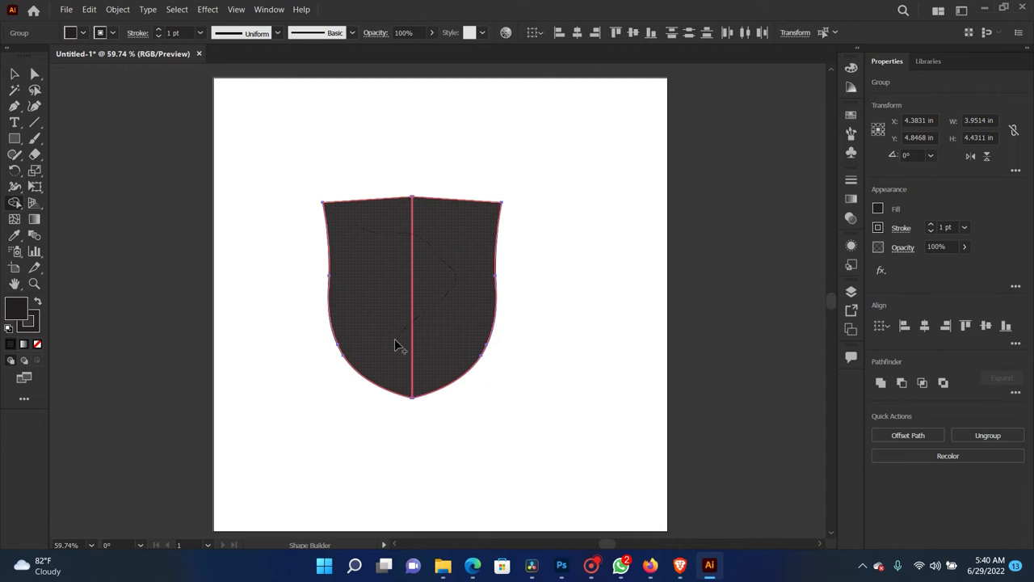
drag(394, 340, 394, 340)
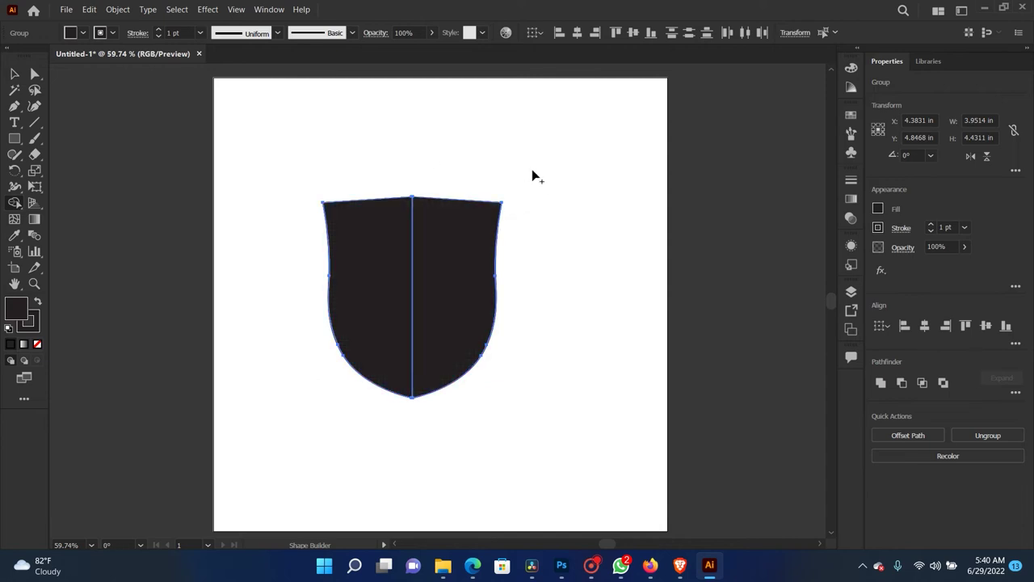
click(14, 74)
click(360, 127)
Step: Pull the filled shield aside and delete the leftover half-shield outline
mouse_move(422, 280)
mouse_down()
mouse_move(561, 257)
mouse_move(553, 267)
mouse_move(561, 256)
mouse_up()
drag(358, 85, 296, 353)
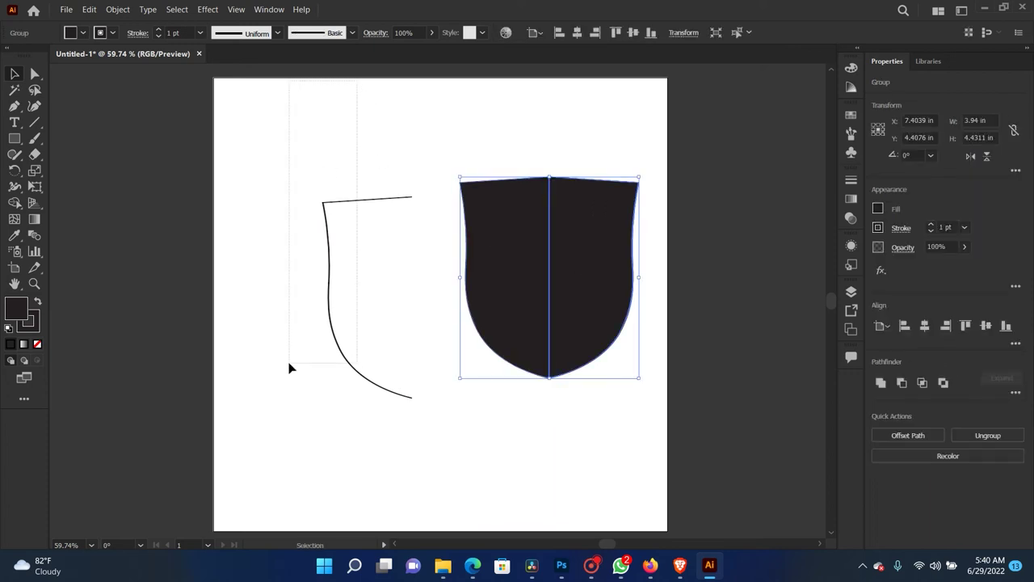
key(Delete)
Step: Enlarge the shield to about 4.81 × 5.41 in near centre and duplicate it overlapping
mouse_move(597, 214)
mouse_down()
mouse_move(468, 284)
mouse_move(491, 247)
mouse_up()
mouse_move(490, 347)
mouse_down()
mouse_move(495, 322)
mouse_move(483, 335)
mouse_up()
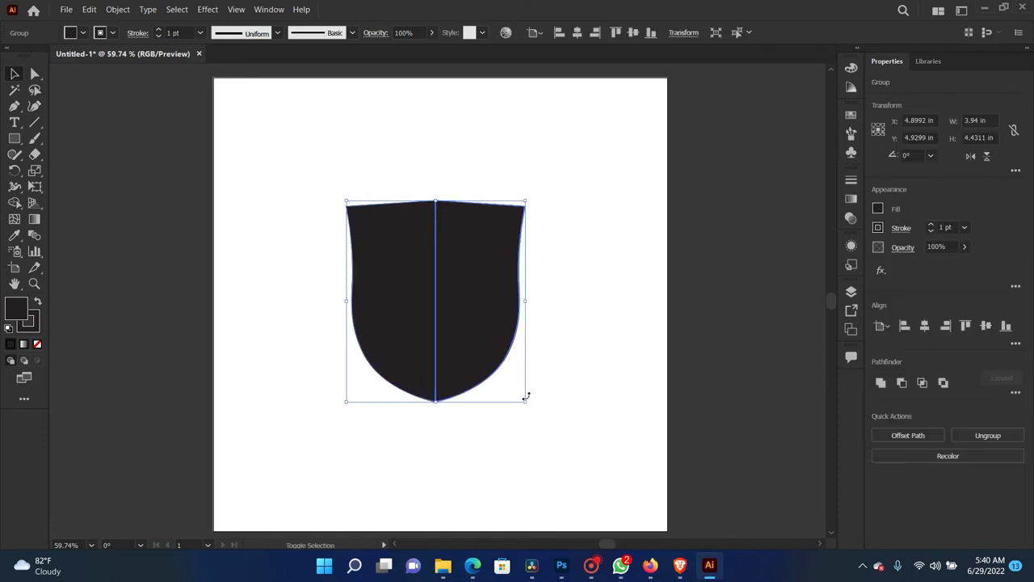
drag(525, 401, 544, 429)
drag(500, 374, 492, 374)
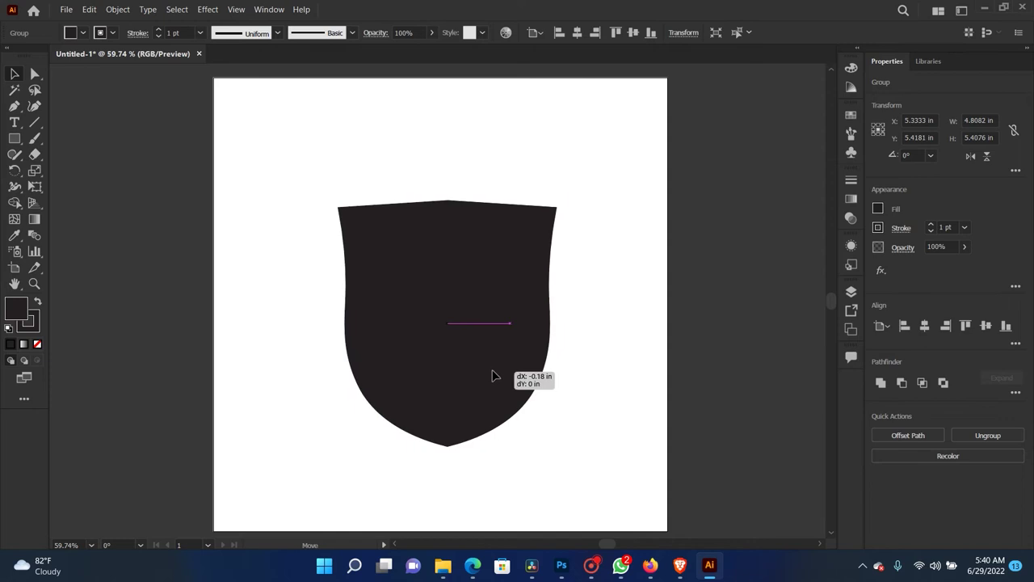
click(631, 316)
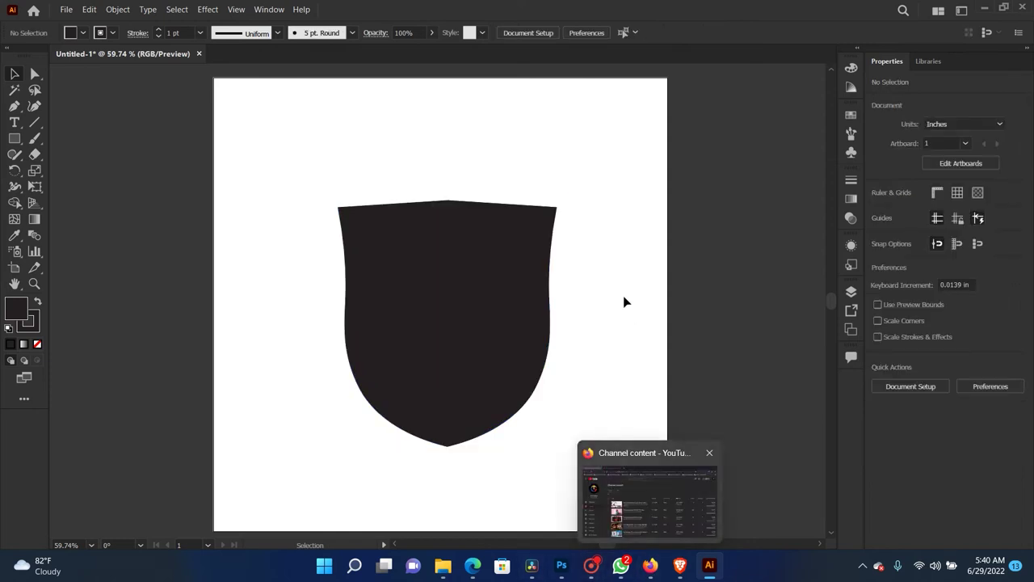
drag(483, 331, 479, 329)
click(561, 309)
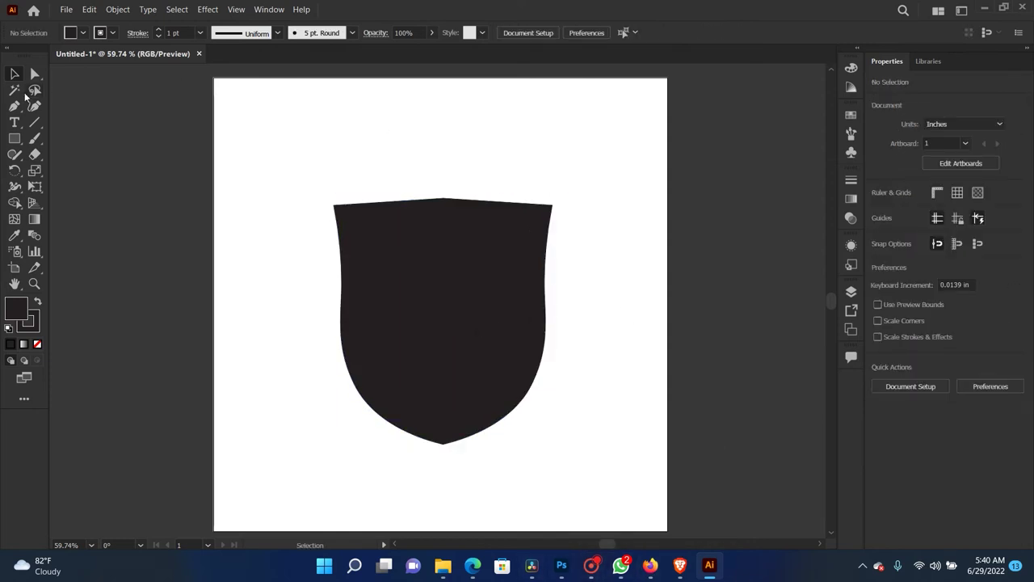
mouse_move(491, 312)
mouse_down()
mouse_move(667, 329)
mouse_move(487, 312)
mouse_up()
click(605, 264)
Step: Place the copy over the original shield and fill it white
key(ctrl+z)
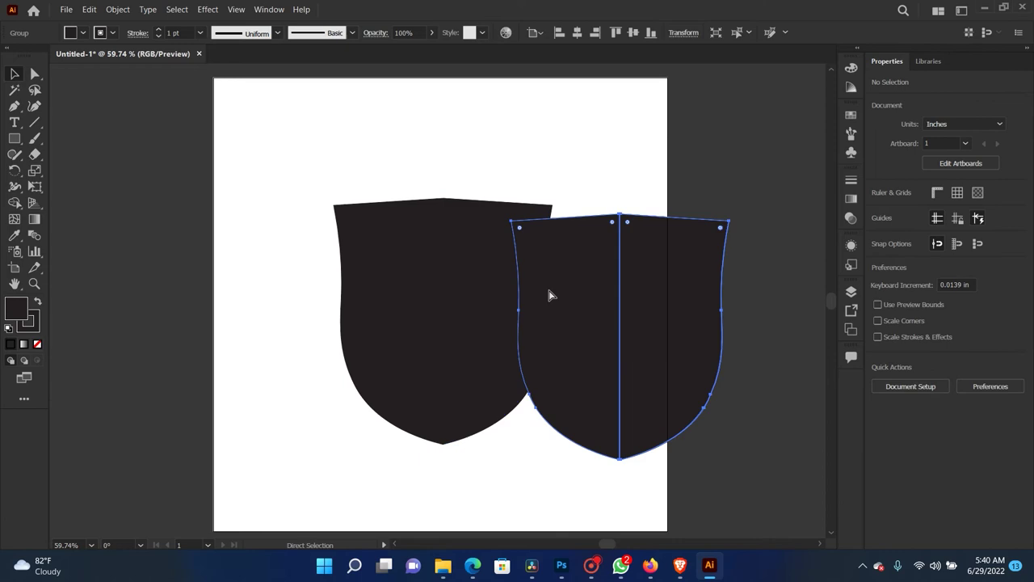
drag(640, 270, 472, 260)
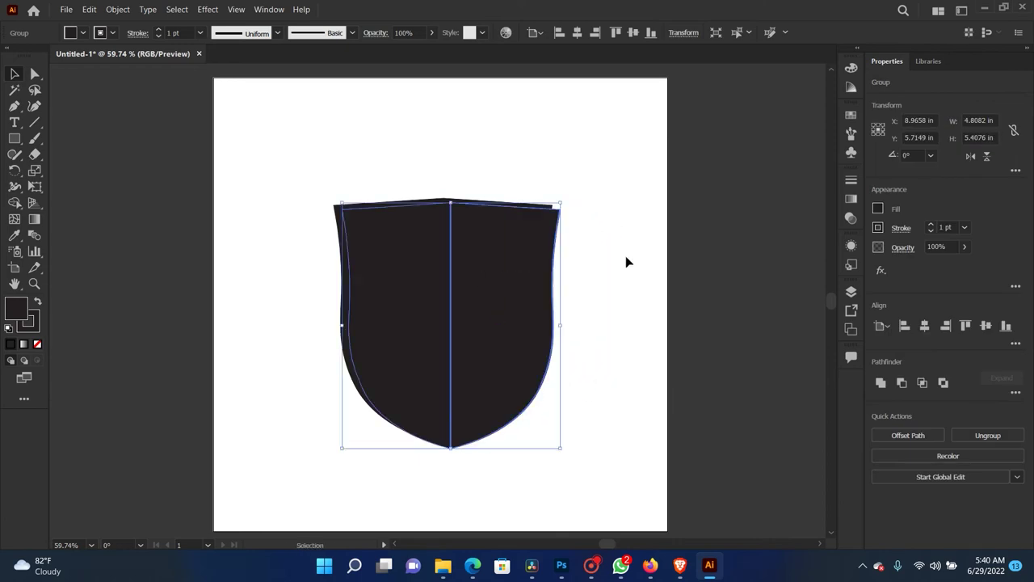
click(879, 209)
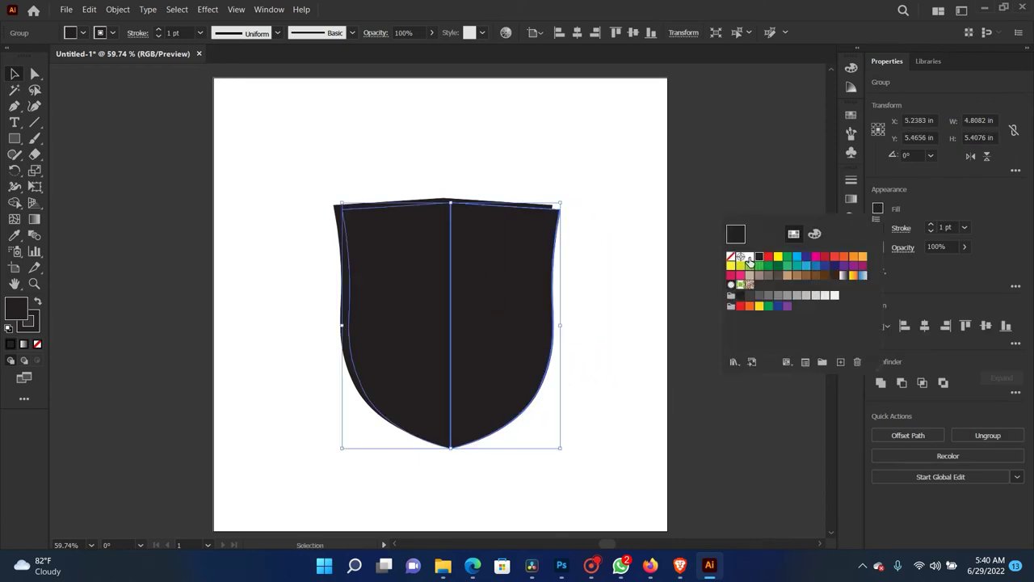
click(749, 259)
click(630, 230)
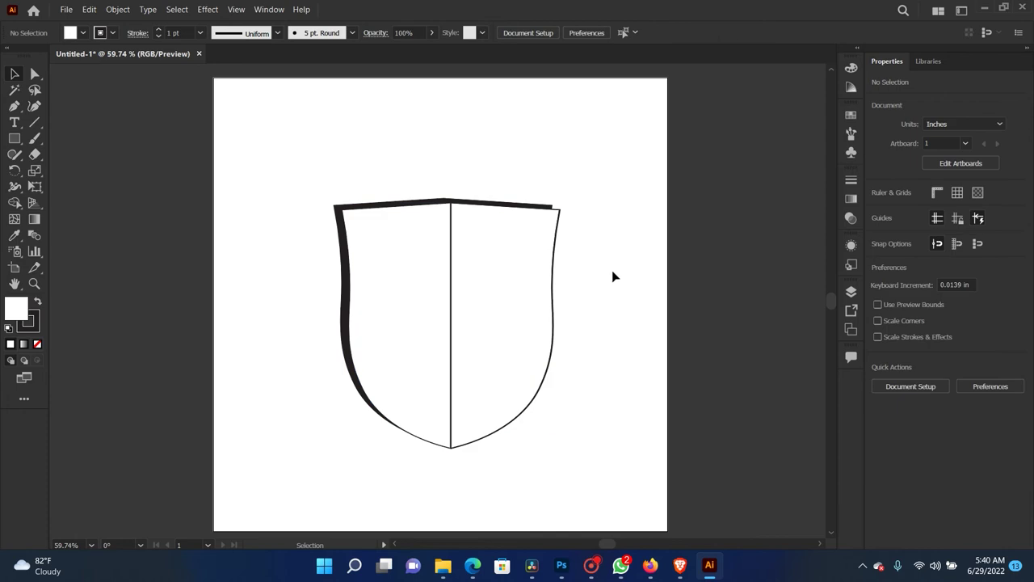
click(500, 334)
drag(513, 351, 502, 347)
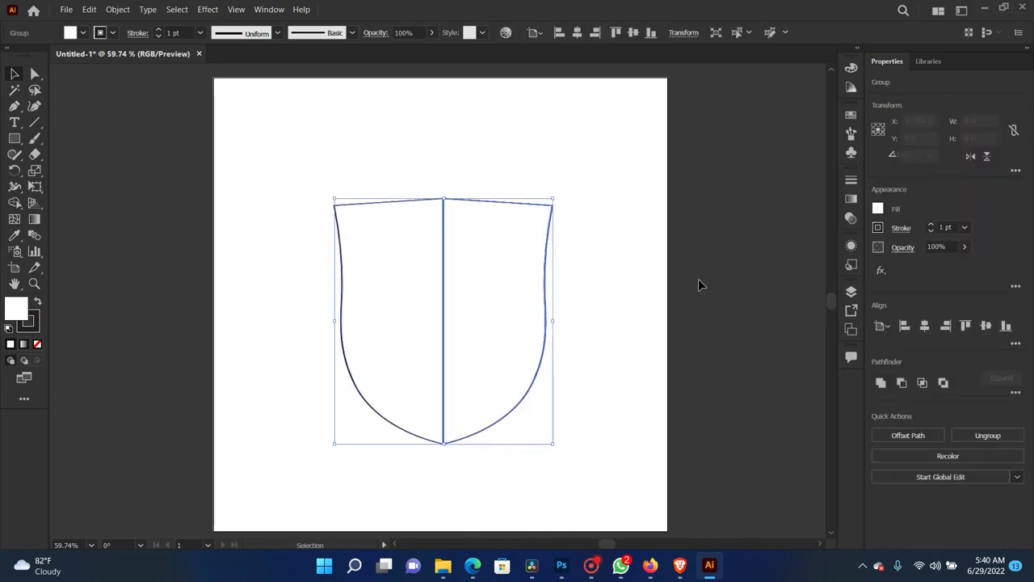
Step: Set the white shield's stroke to None
click(102, 34)
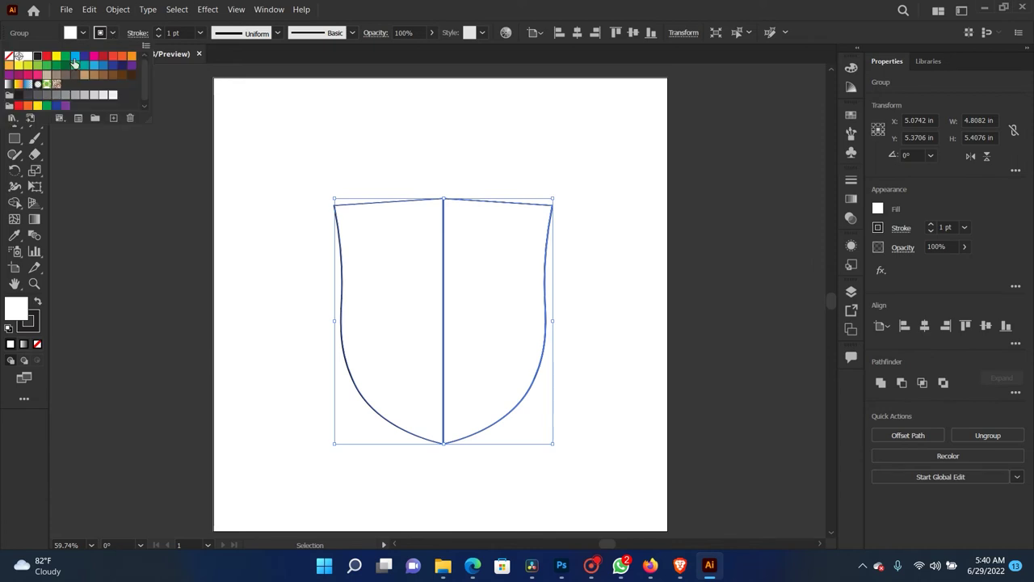
click(15, 59)
click(548, 183)
click(533, 244)
Step: Select both overlapping shields and align them with Horizontal Align Center
drag(630, 185, 517, 341)
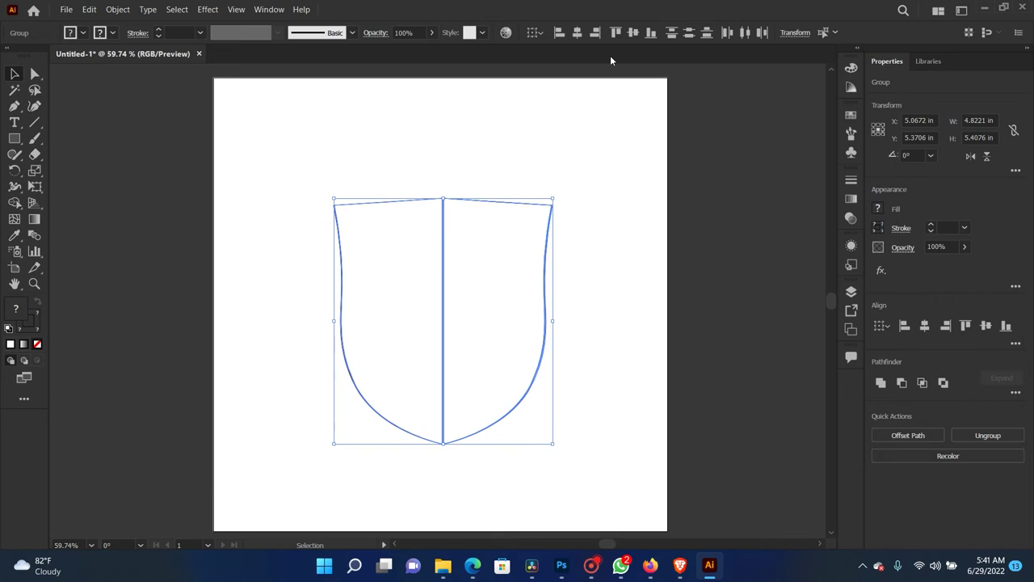
click(577, 32)
click(629, 184)
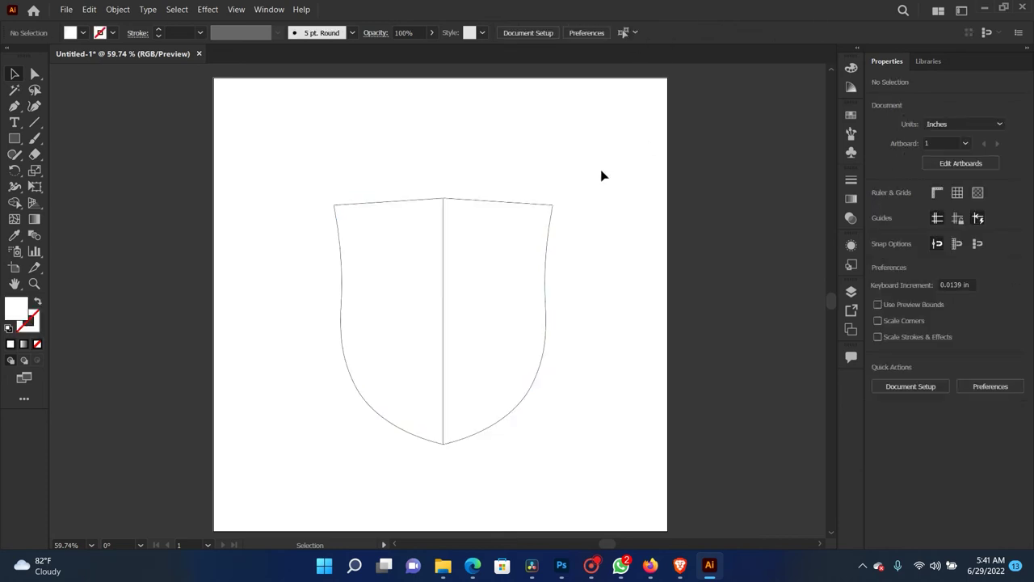
click(493, 324)
key(ctrl+a)
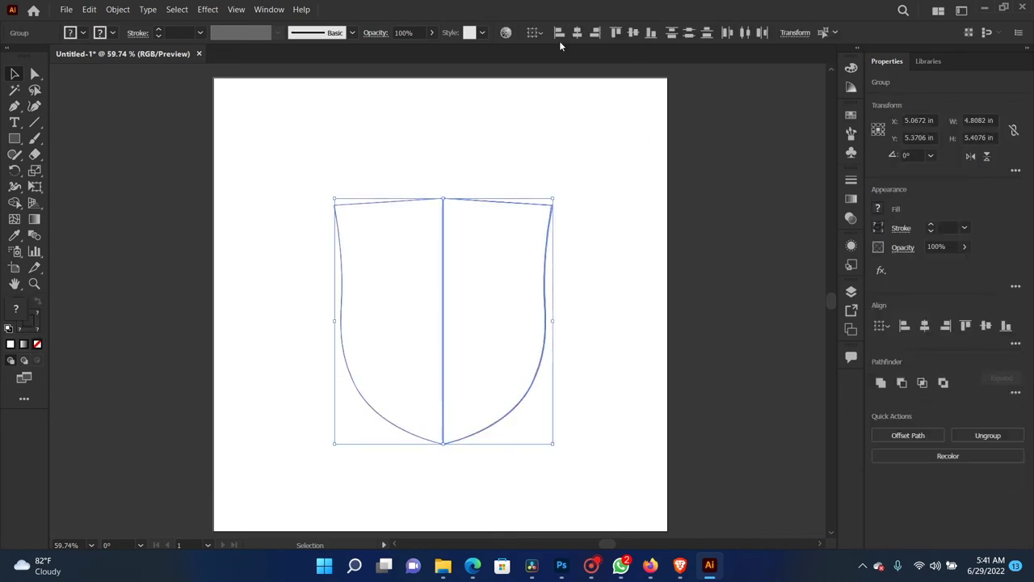
click(570, 250)
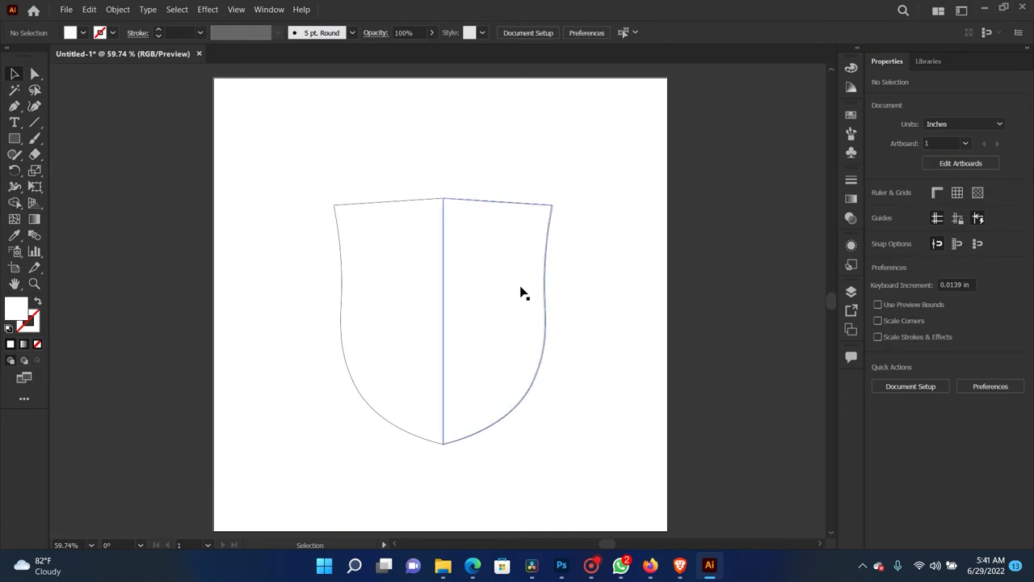
click(415, 322)
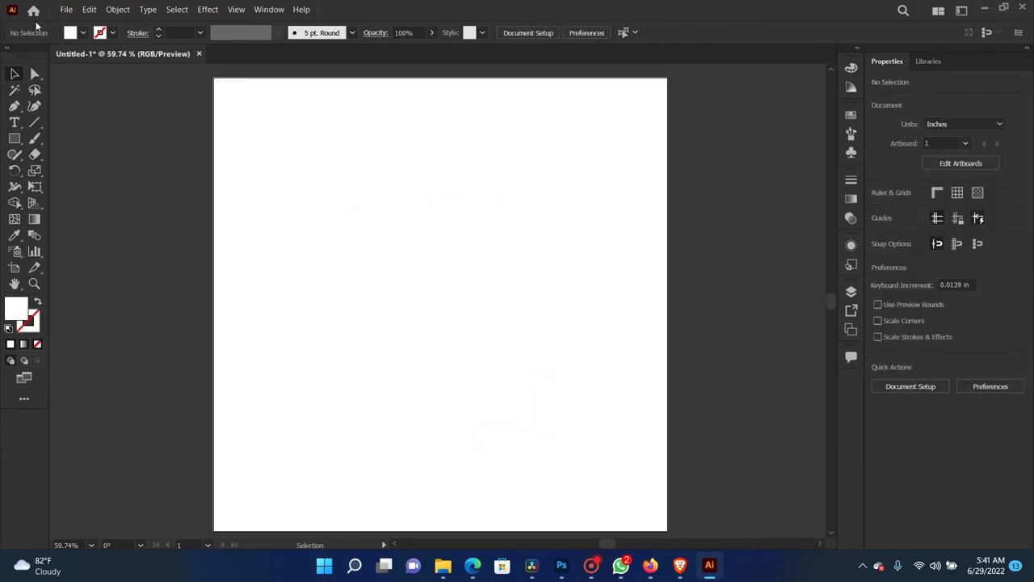
Step: Draw the half-shield's top edge as a downward-dipping curve with the Curvature tool
click(34, 107)
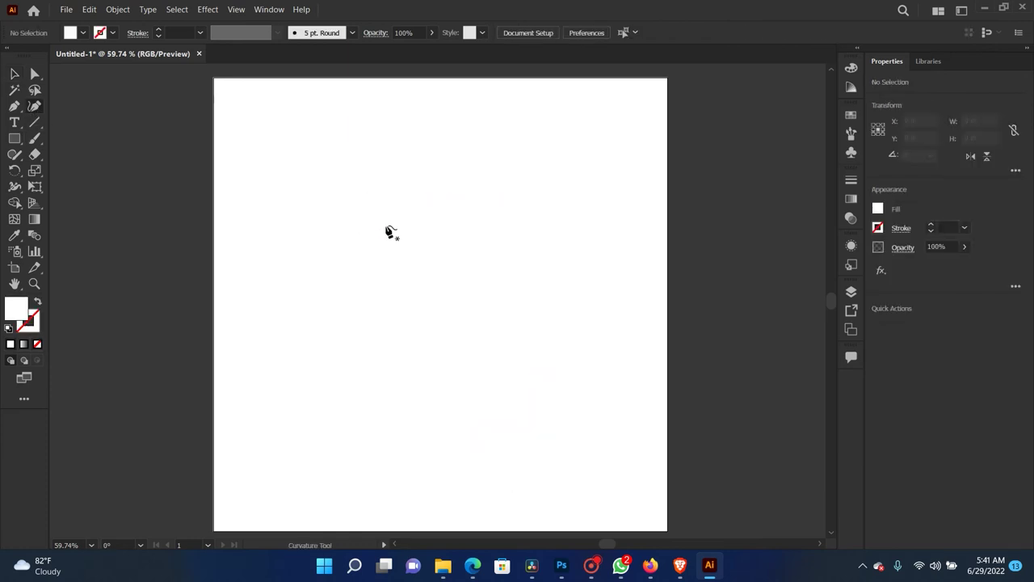
click(330, 211)
click(376, 241)
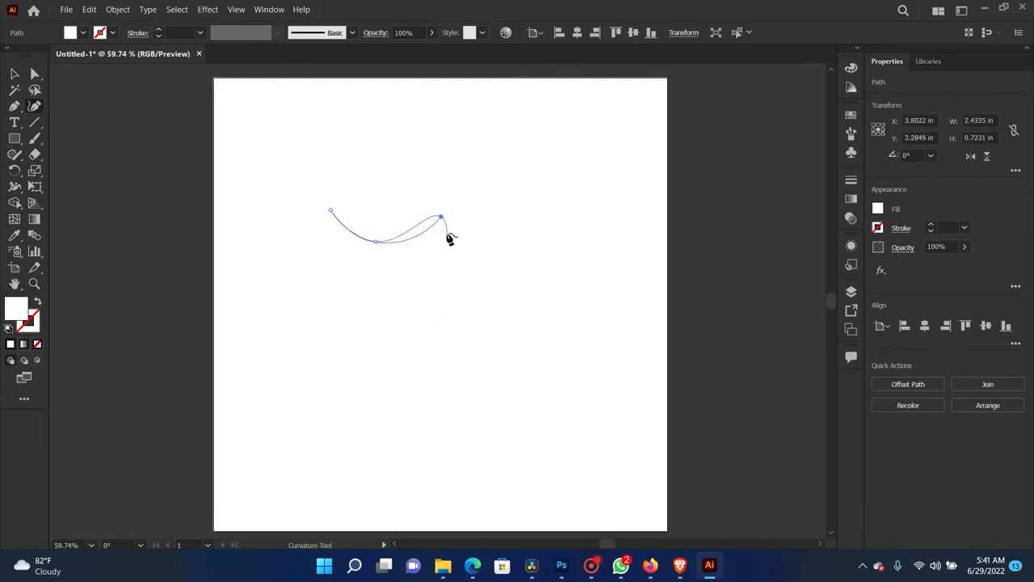
key(ctrl+z)
key(ctrl+z)
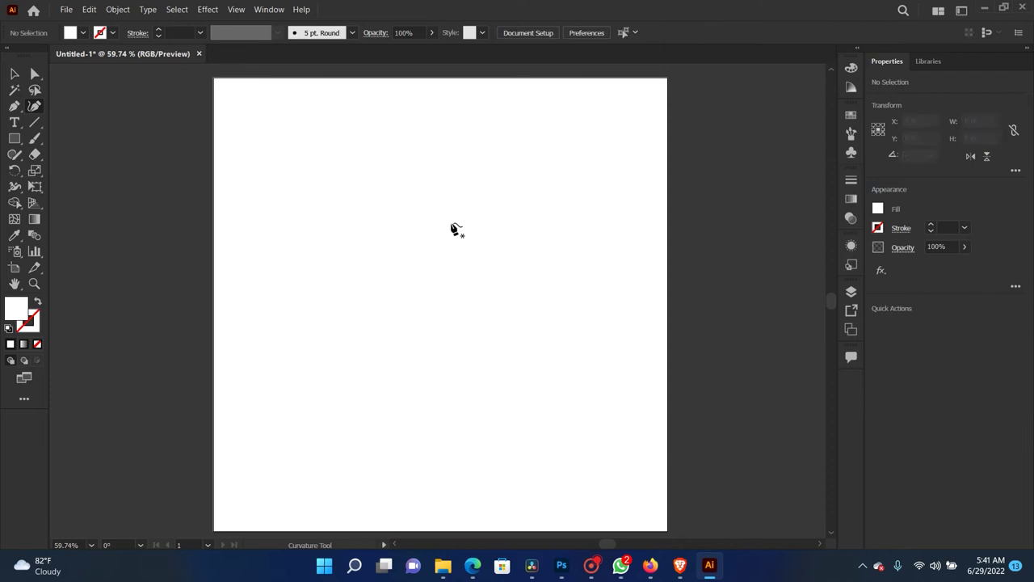
click(450, 222)
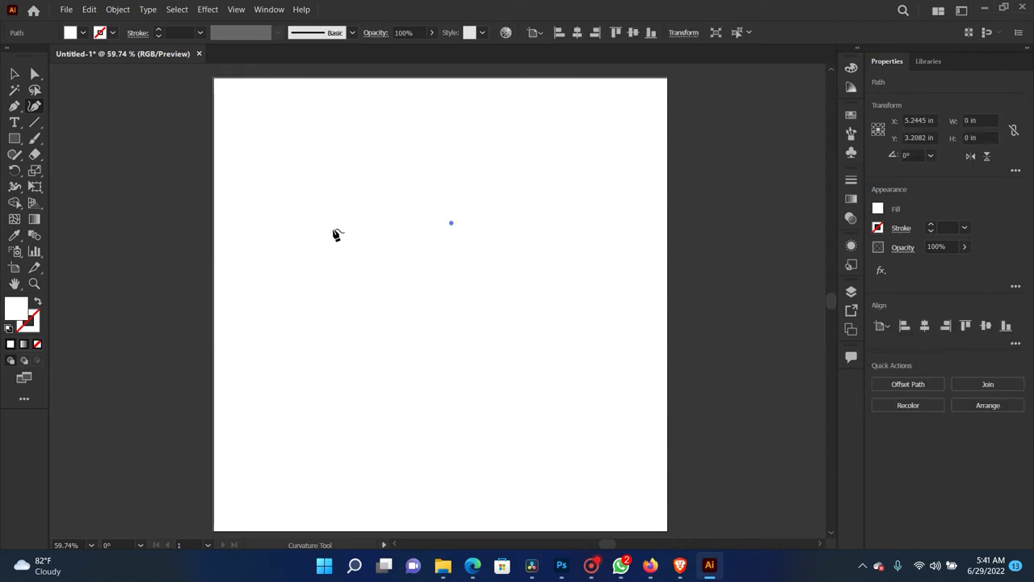
click(331, 223)
drag(385, 223, 392, 255)
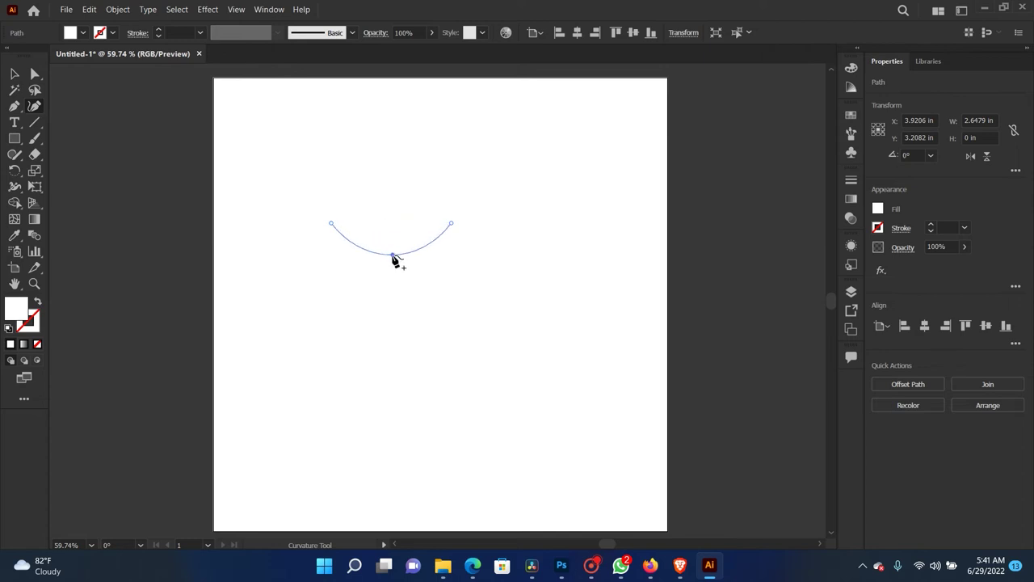
Step: Continue the path down a straight left side and rounded bottom, closing it at the top-right
click(331, 225)
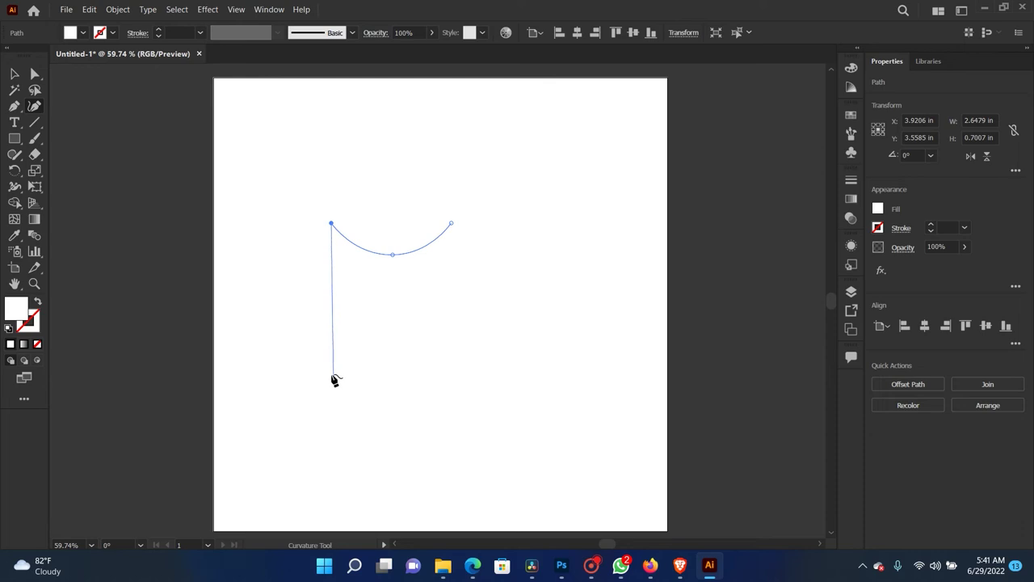
click(332, 370)
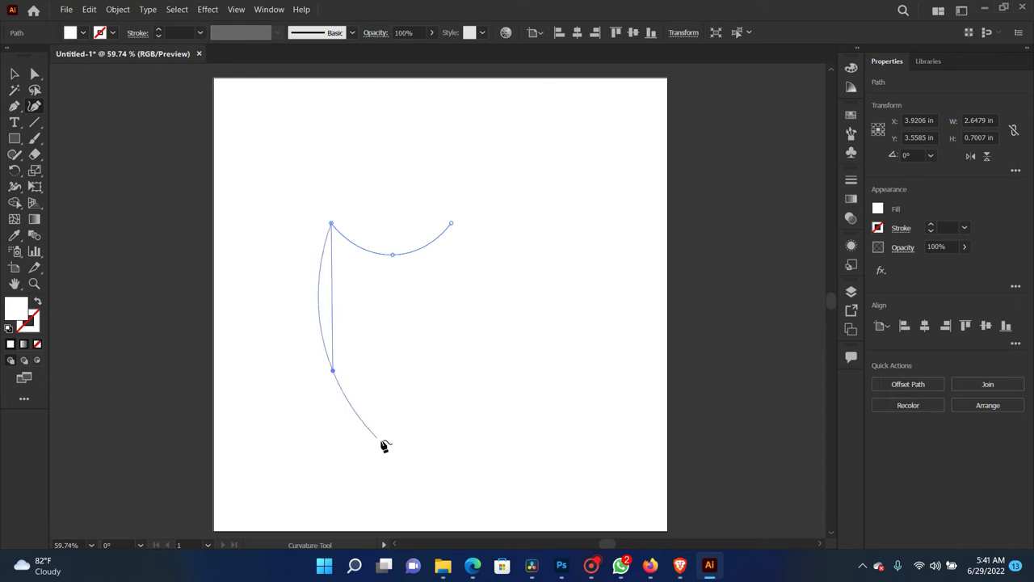
double_click(332, 371)
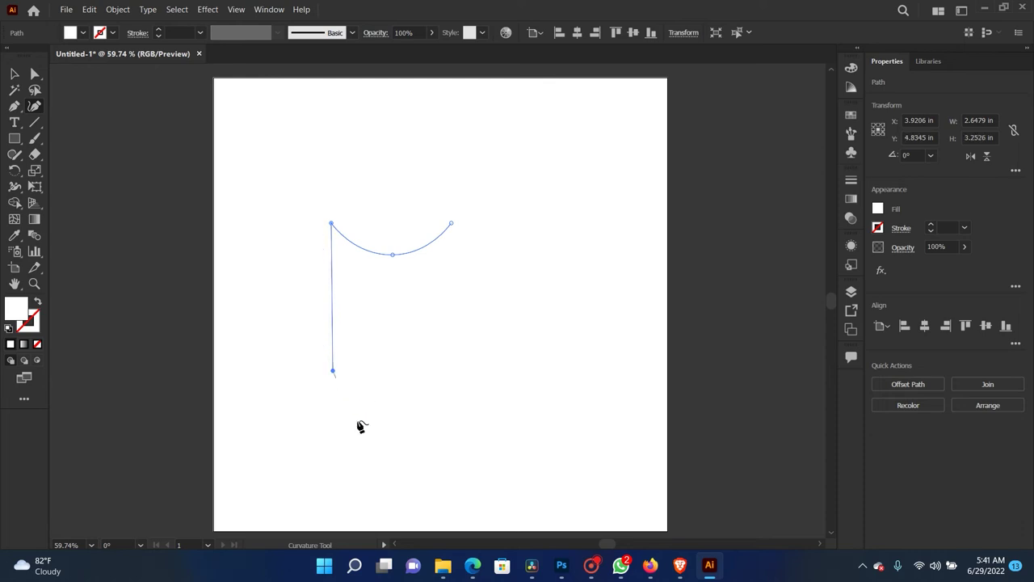
click(399, 443)
mouse_move(377, 418)
mouse_down()
mouse_move(363, 425)
mouse_move(443, 454)
mouse_up()
click(440, 453)
click(450, 224)
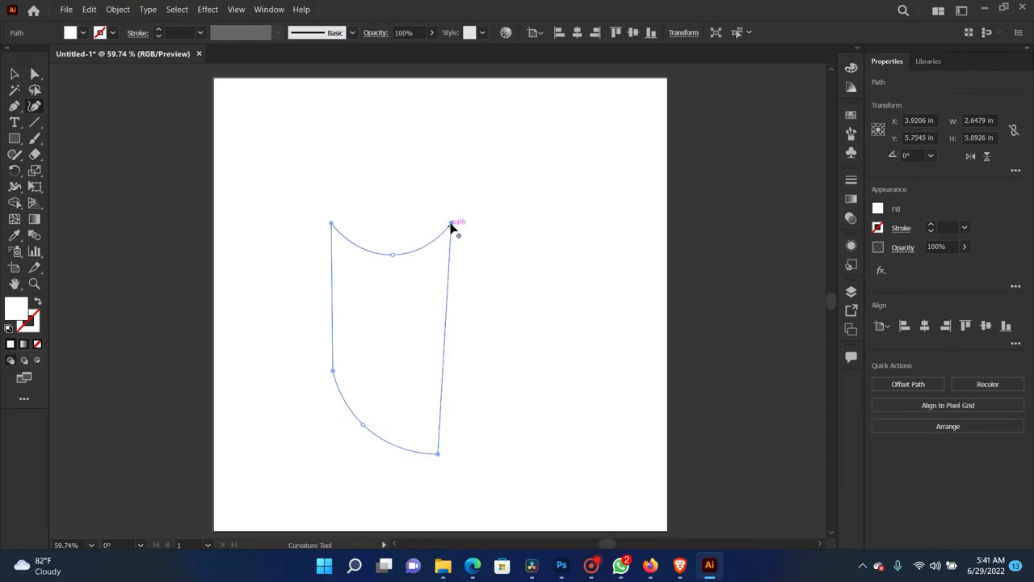
Step: Fine-tune the bottom corner, left anchor and top curve, then fill the shape black
drag(439, 455, 448, 458)
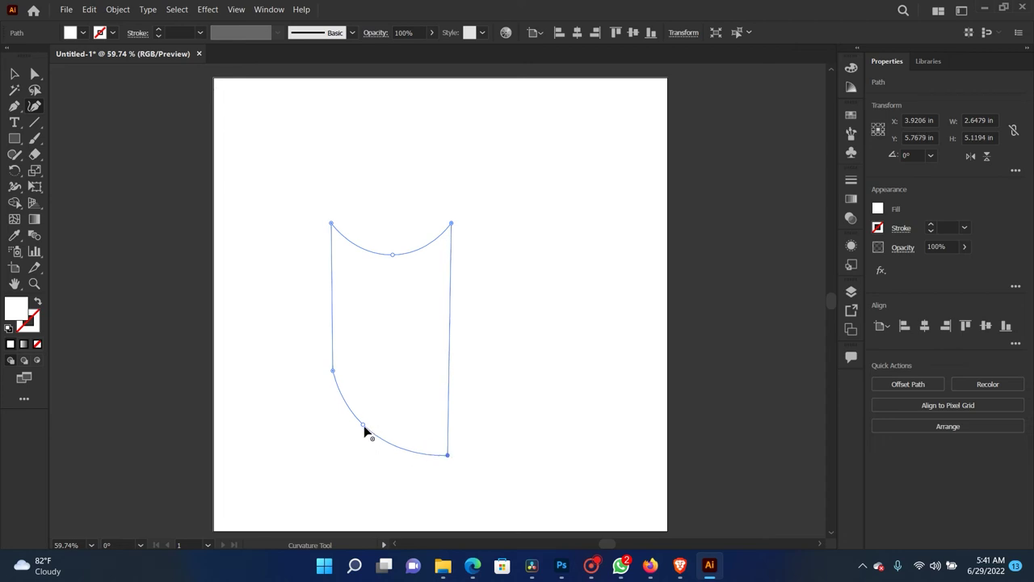
click(376, 435)
drag(333, 361, 333, 337)
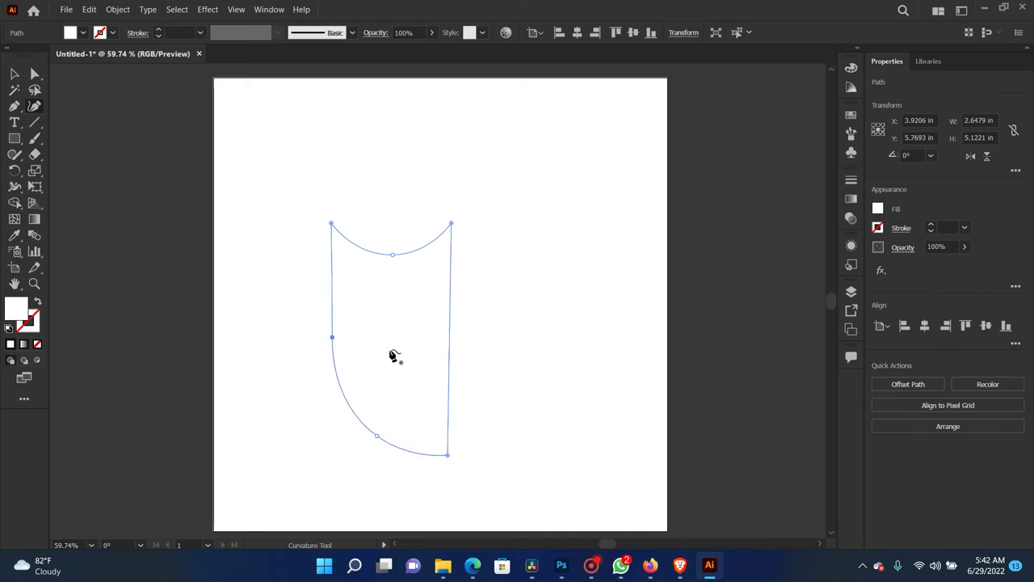
drag(393, 255, 392, 252)
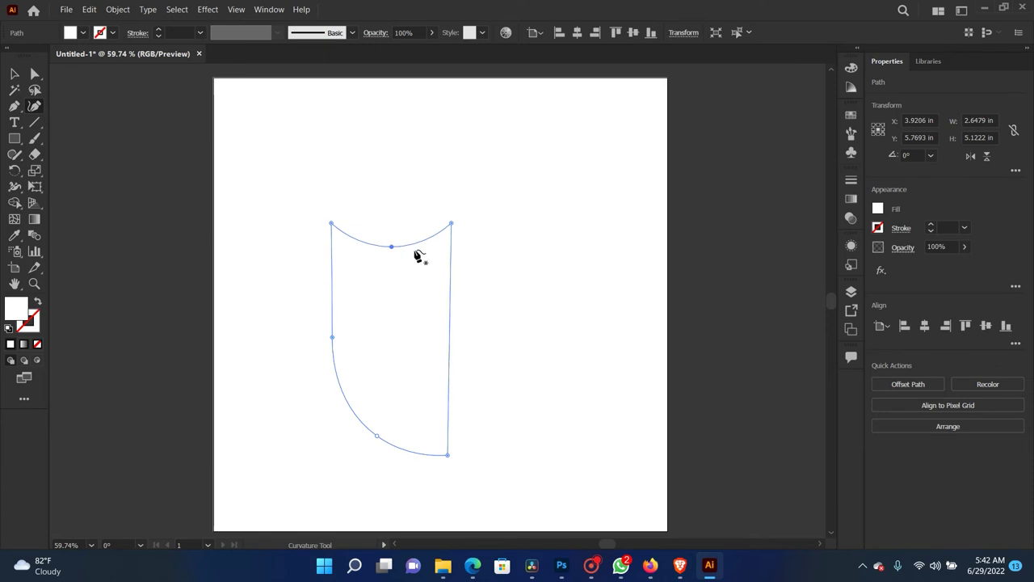
click(878, 209)
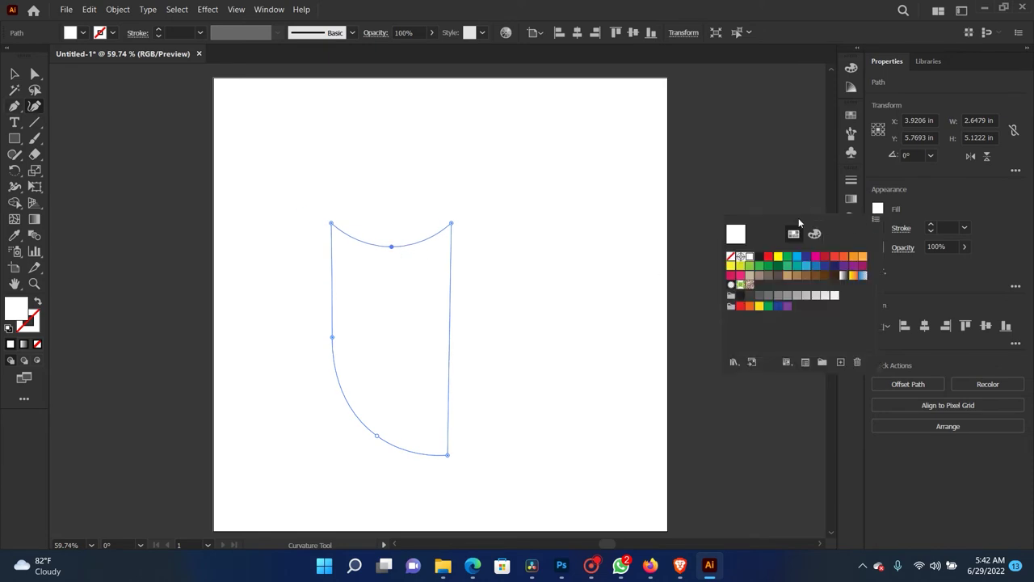
click(758, 257)
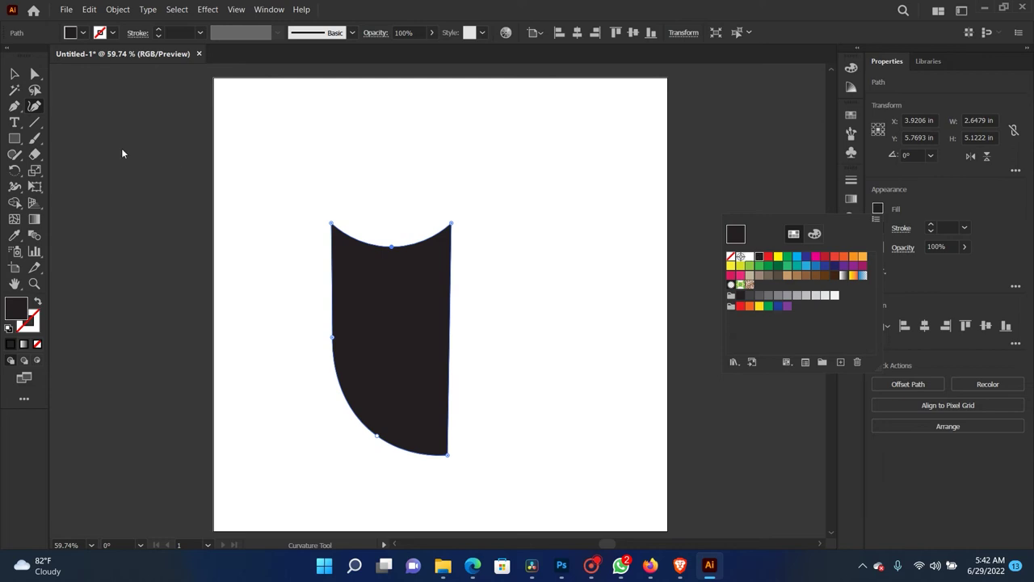
click(13, 81)
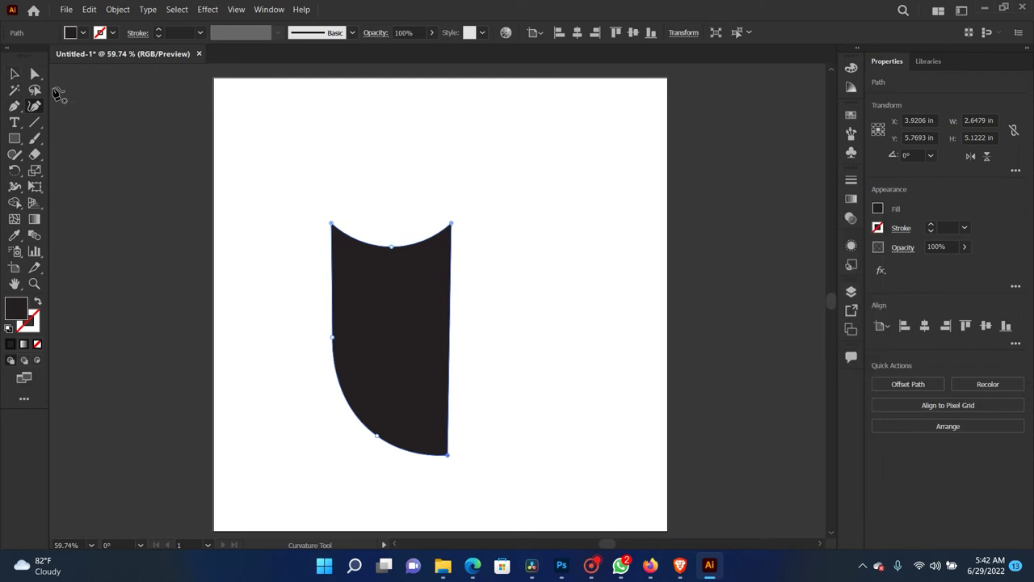
Step: Try duplicating and mirroring the black half-shield, then delete that copy
click(128, 124)
click(420, 336)
drag(396, 353, 547, 364)
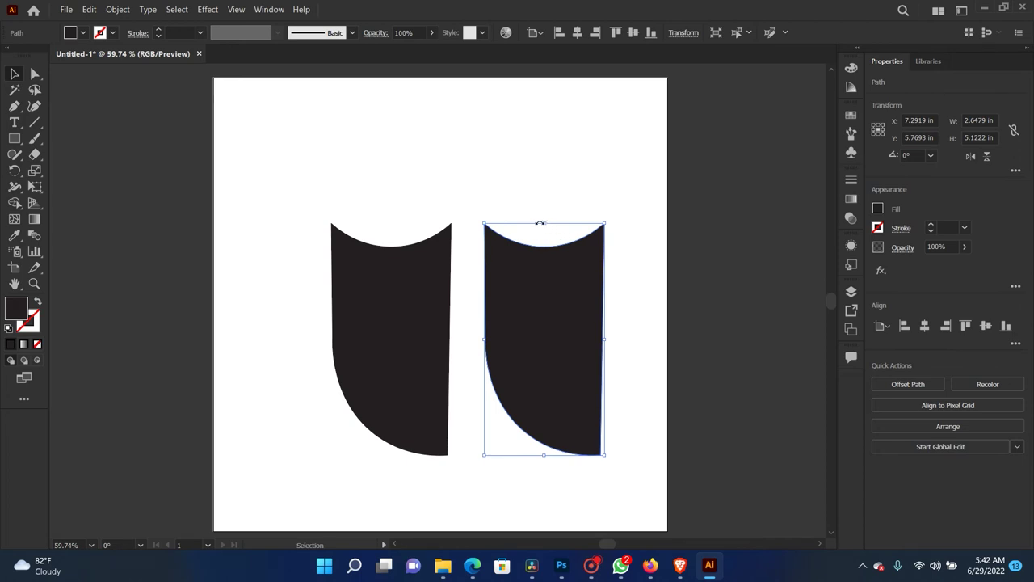
right_click(569, 327)
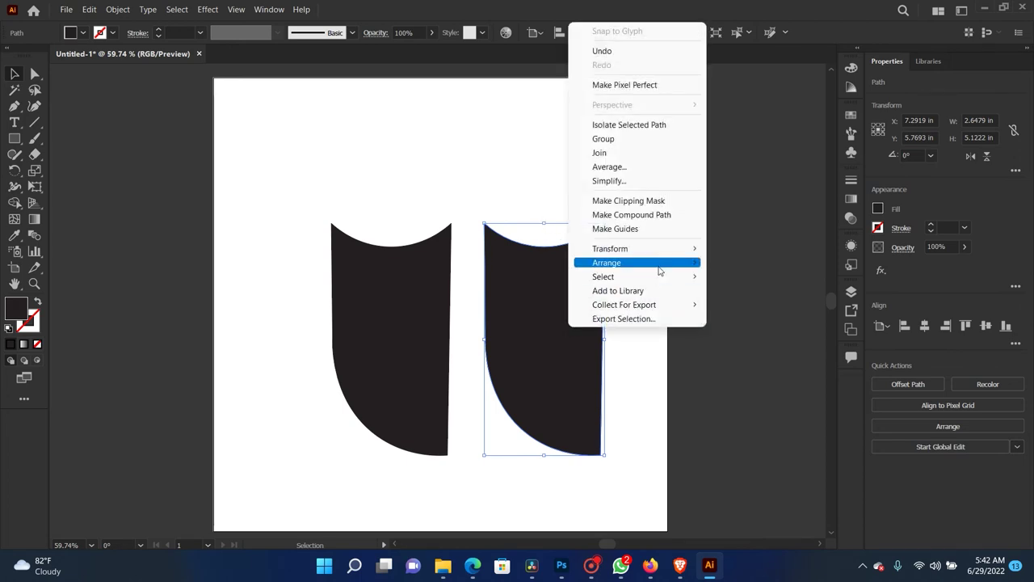
mouse_move(611, 249)
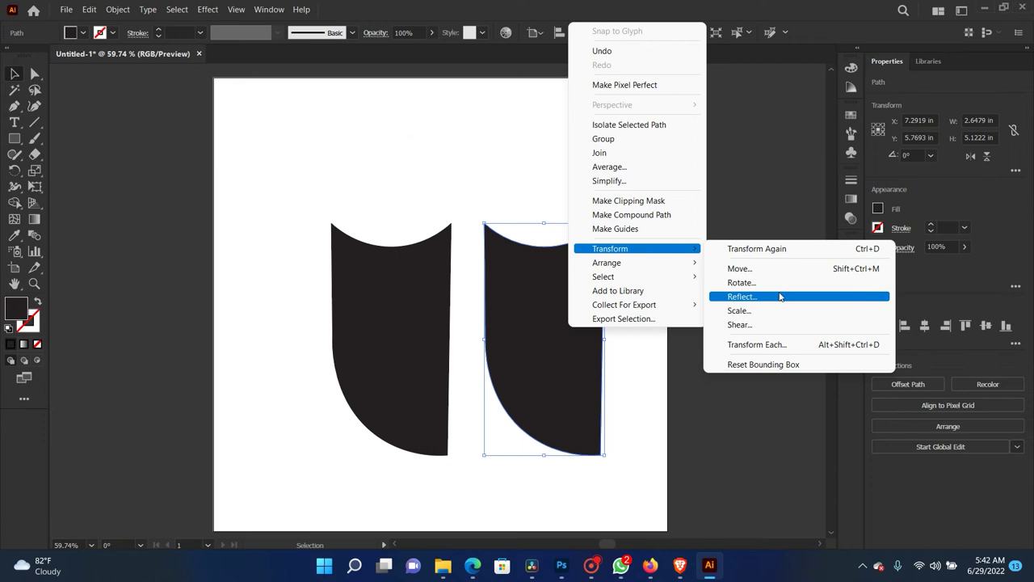
click(780, 299)
click(519, 368)
click(611, 358)
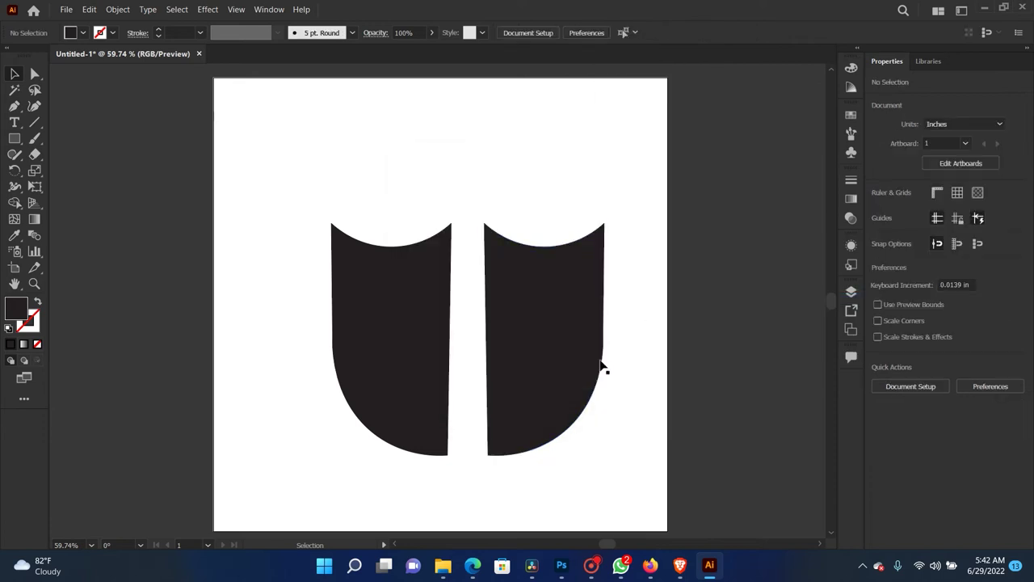
click(598, 370)
key(Delete)
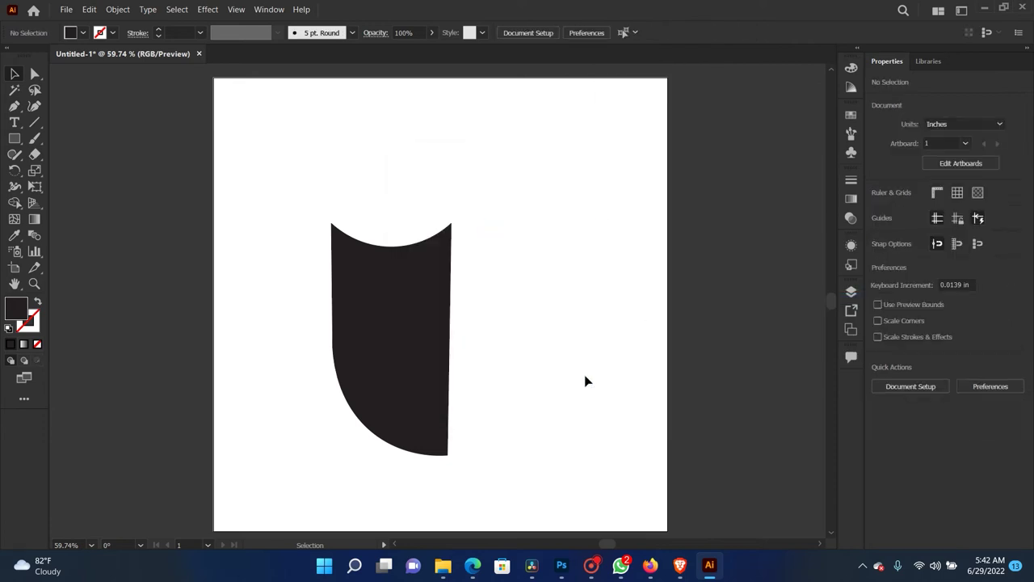
click(443, 347)
Step: Trim the half-shield's right edge straight using a tall rectangle and Minus Front
click(14, 138)
drag(517, 168, 442, 485)
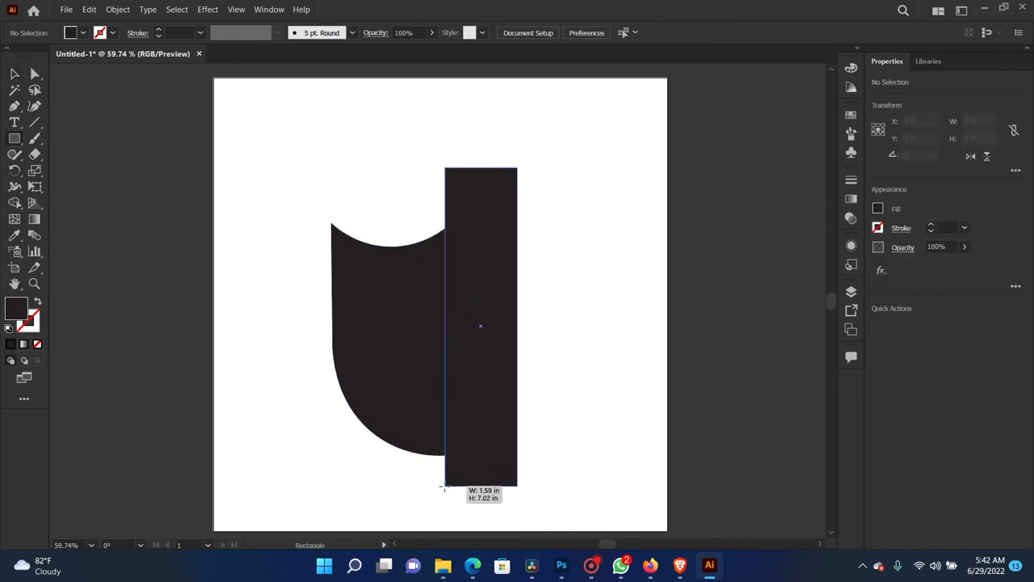
click(14, 73)
click(321, 198)
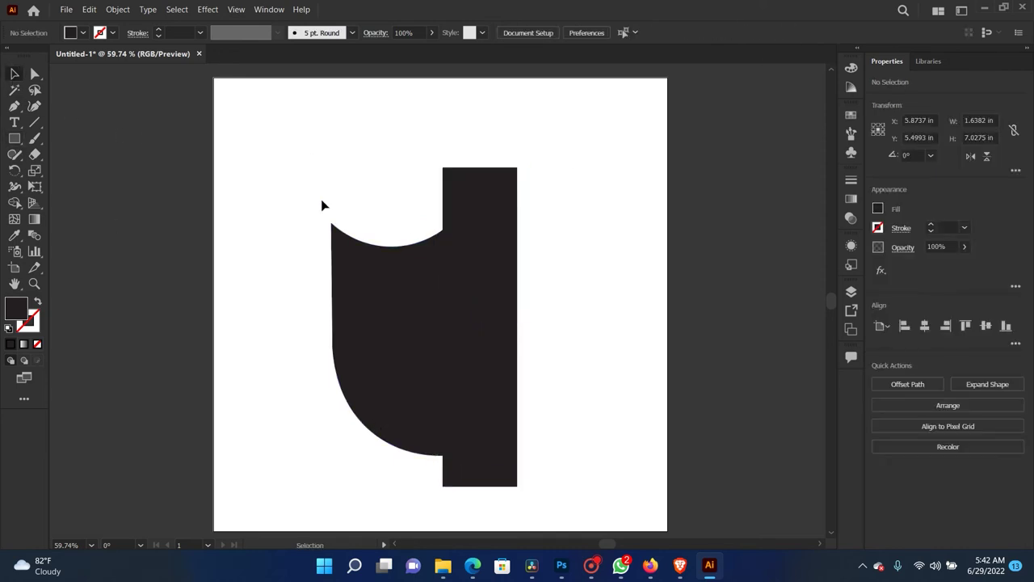
drag(451, 358, 424, 364)
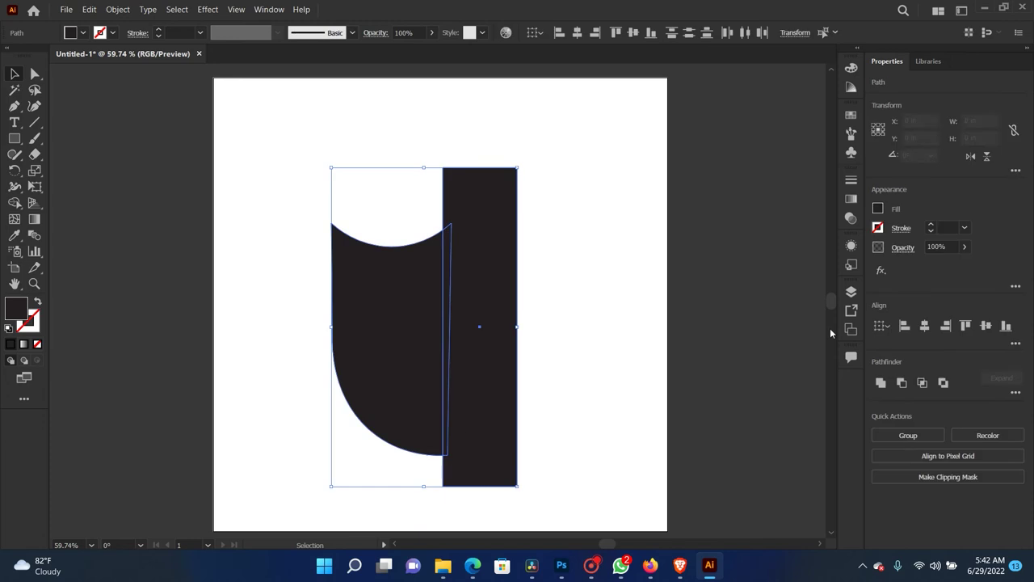
click(901, 386)
Step: Alt-drag a copy of the trimmed half-shield to the right and bring up its Transform options
click(471, 293)
mouse_move(396, 363)
mouse_down()
mouse_move(554, 386)
mouse_move(539, 351)
mouse_up()
right_click(550, 283)
mouse_move(614, 471)
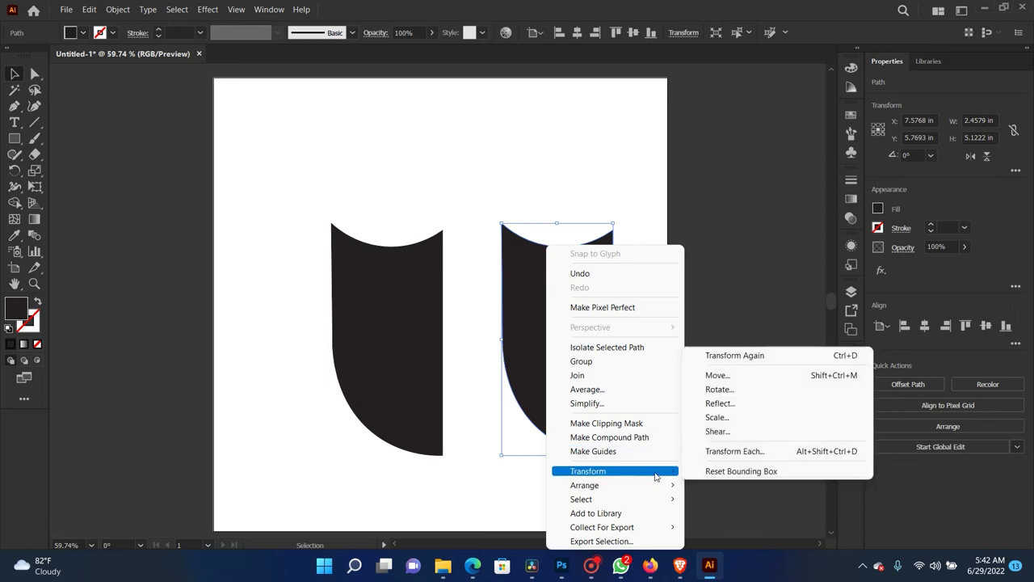
Step: Reflect the copy across the vertical axis and butt it against the left half
click(719, 403)
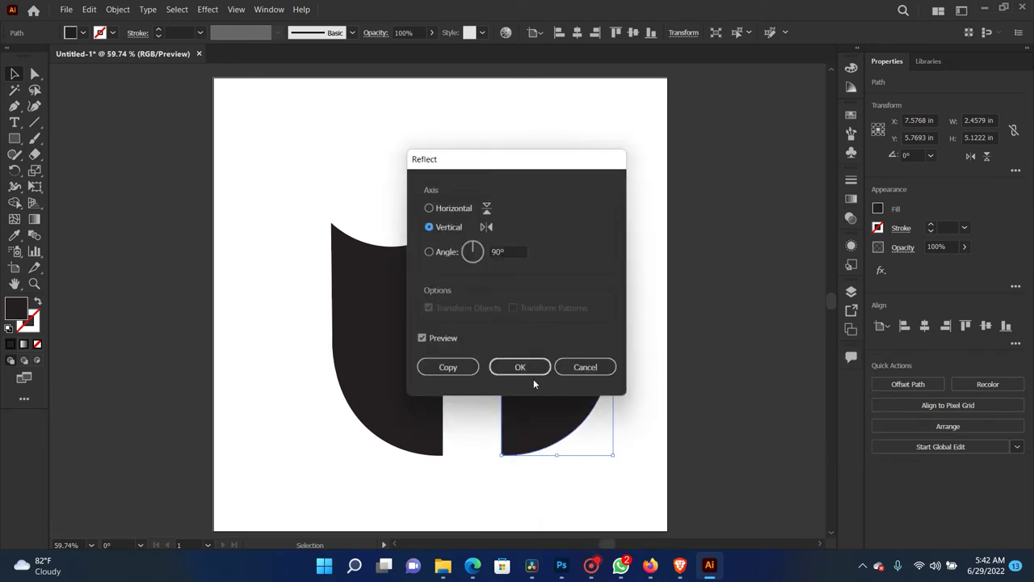
click(525, 369)
click(582, 406)
drag(573, 410, 521, 404)
click(623, 326)
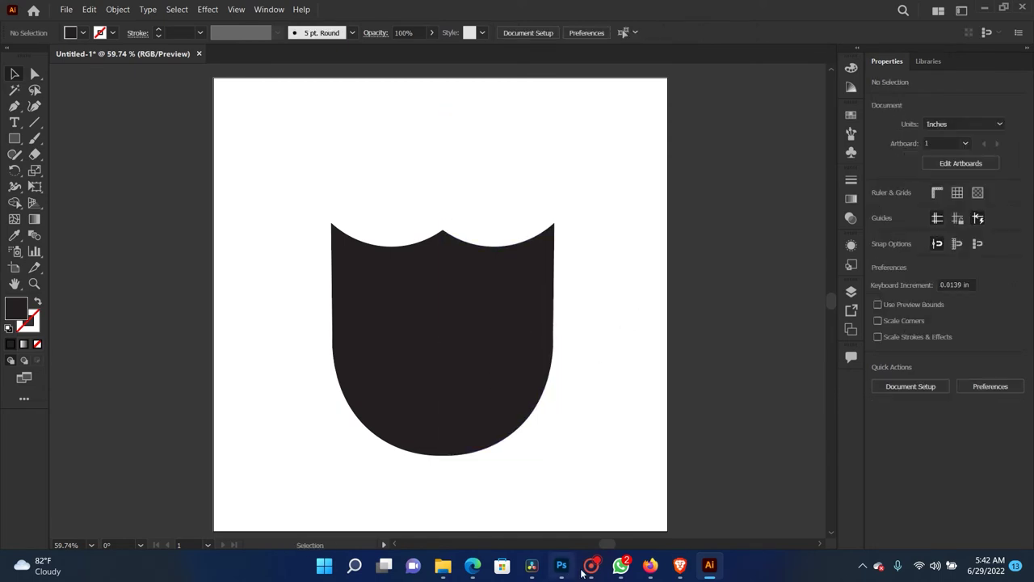
Step: Dismiss the WhatsApp reference photo and unite both halves into one shield
click(626, 566)
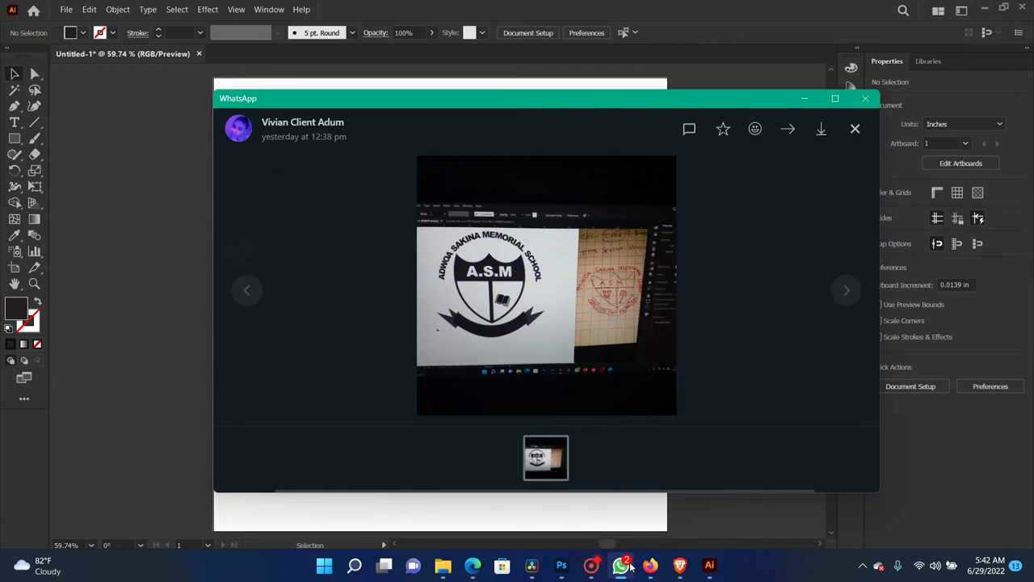
click(629, 566)
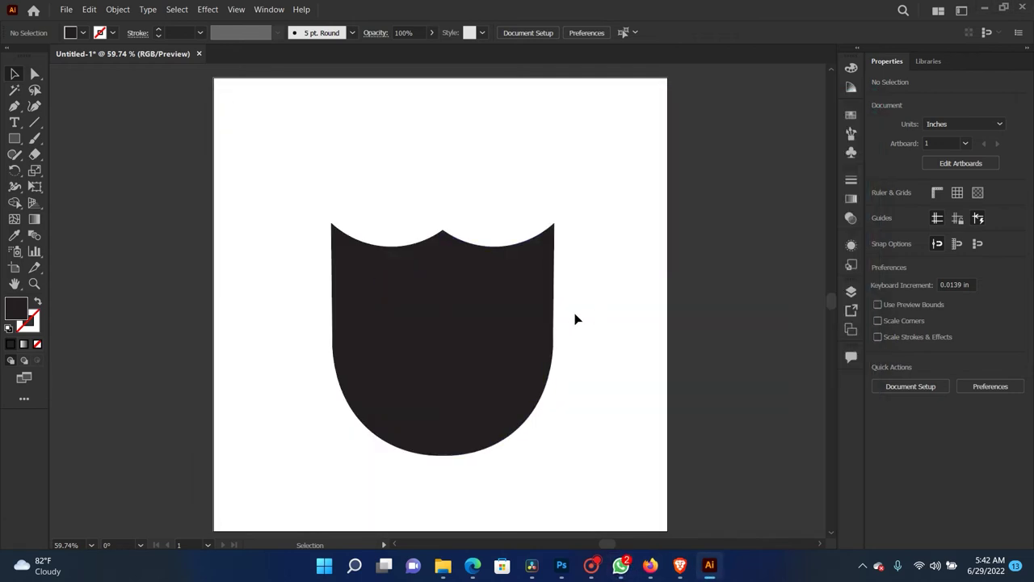
drag(424, 421, 412, 405)
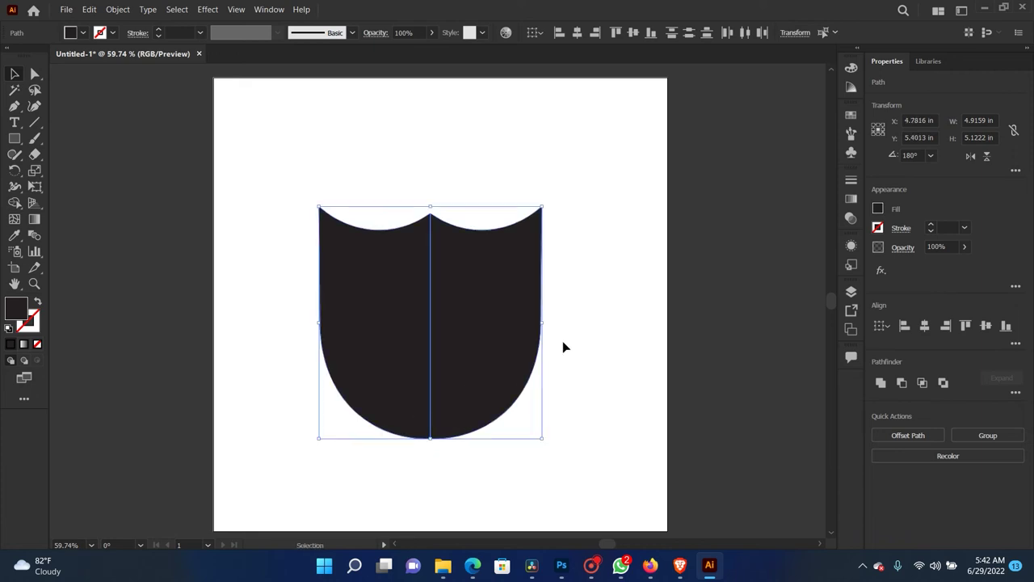
click(880, 383)
click(603, 385)
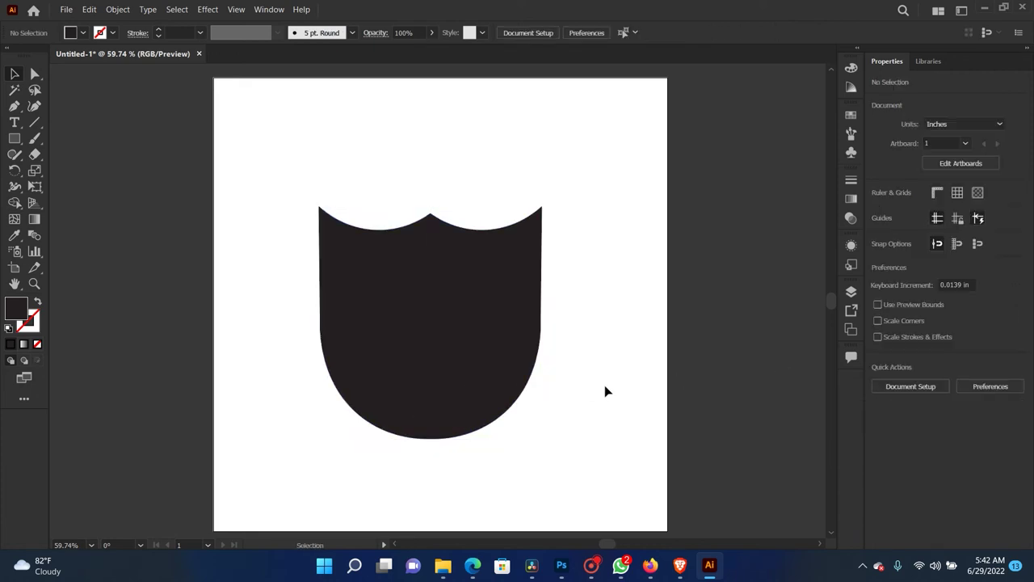
Step: Drag a copy of the shield out and back, then turn on the transparency grid
click(509, 350)
drag(440, 349, 647, 345)
drag(647, 279, 442, 279)
click(702, 276)
click(977, 193)
key(ctrl+a)
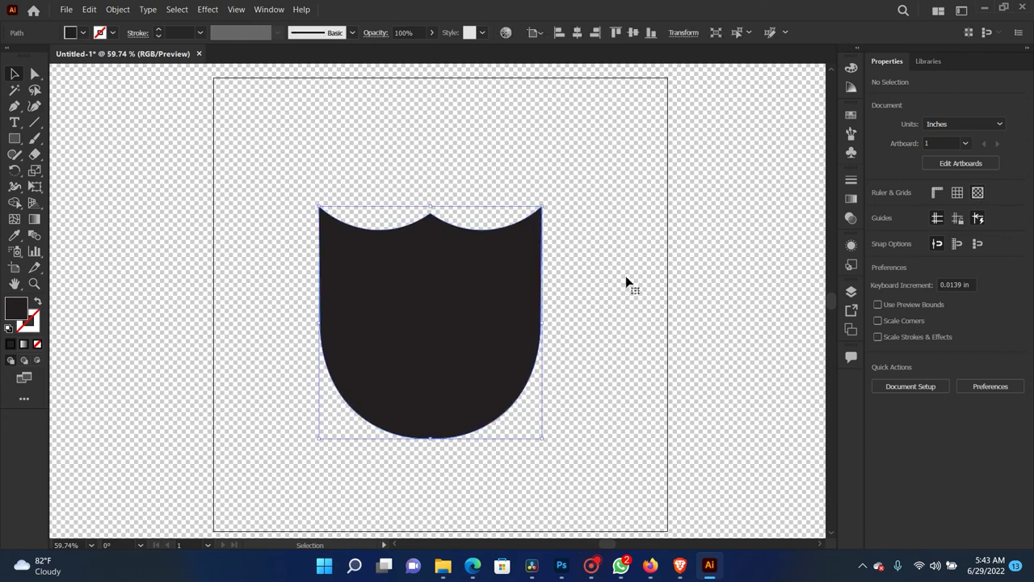
Step: Recolour the black shield white
click(877, 209)
click(748, 262)
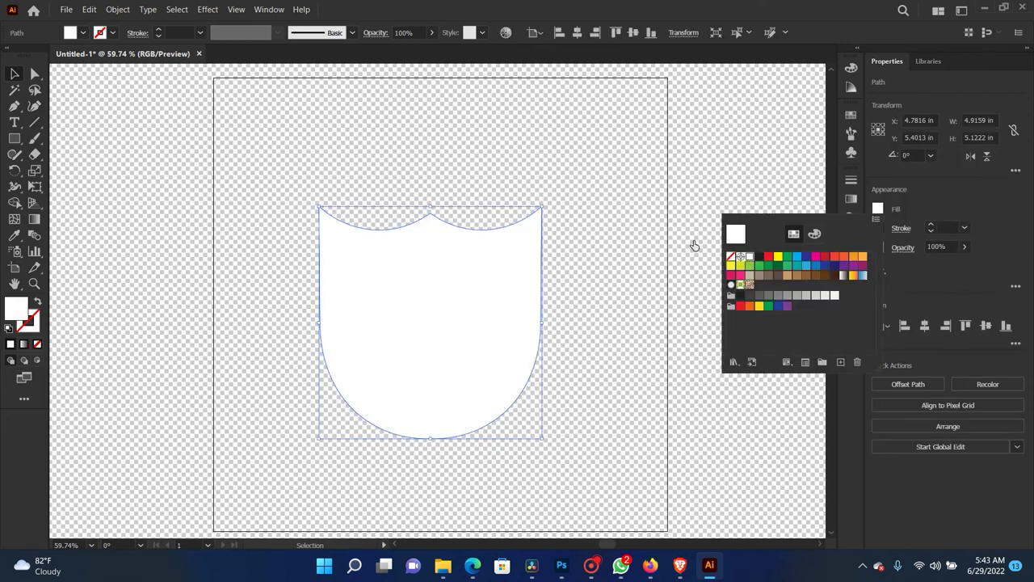
click(595, 243)
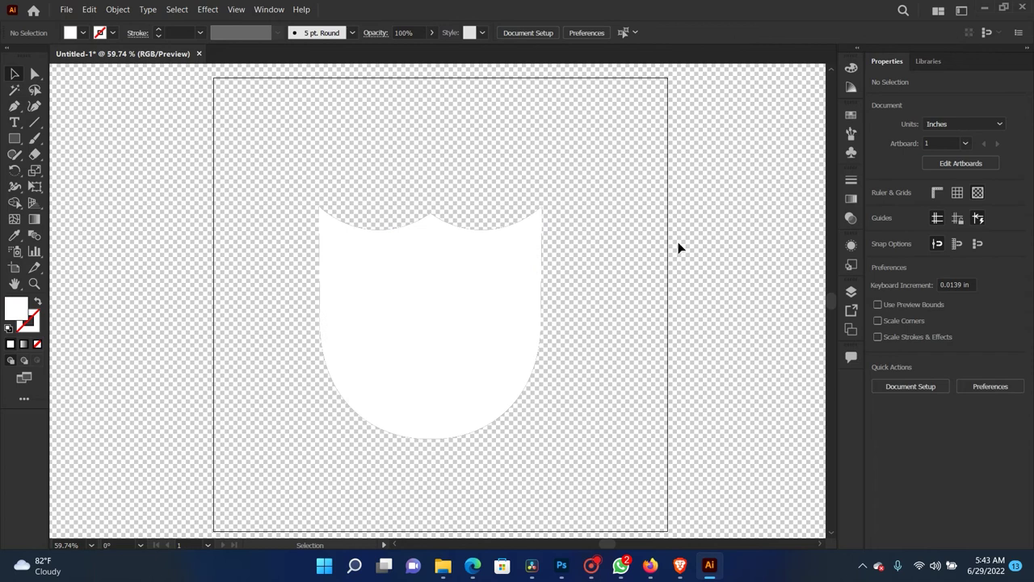
click(479, 319)
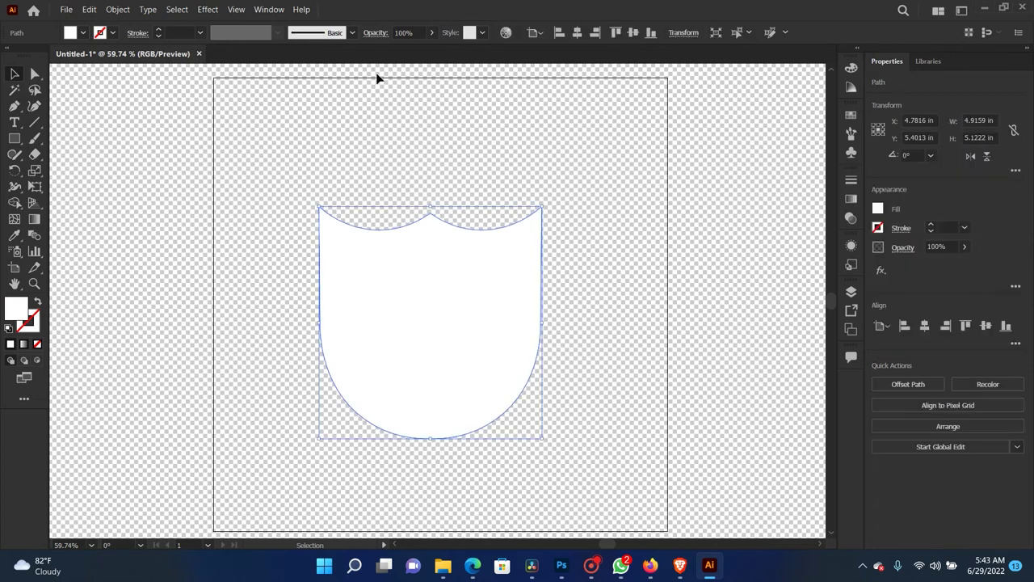
click(78, 132)
Step: Split the shield at its lower half with a covering rectangle and Pathfinder Divide
key(m)
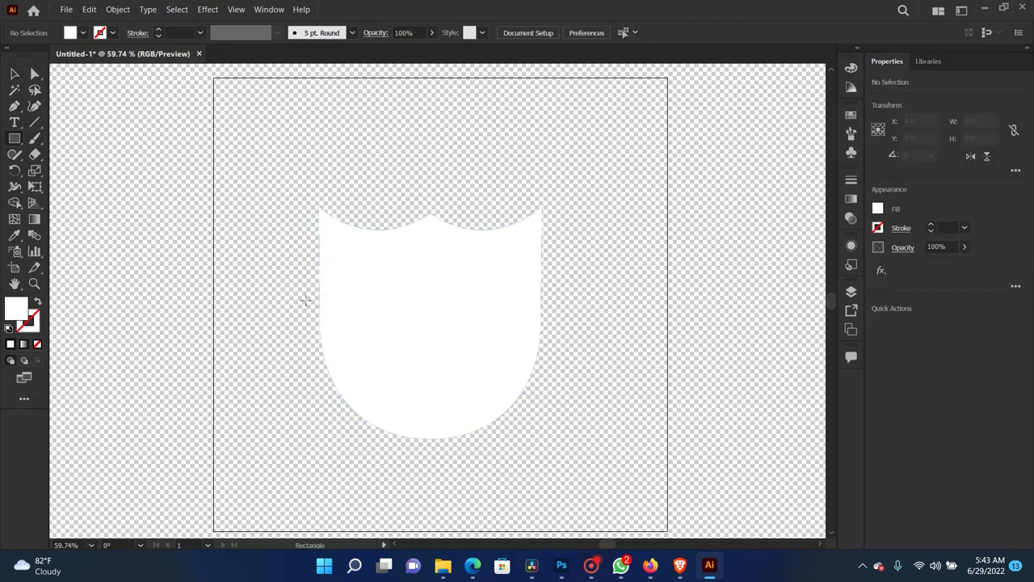
drag(292, 298, 598, 459)
key(v)
shift+click(509, 289)
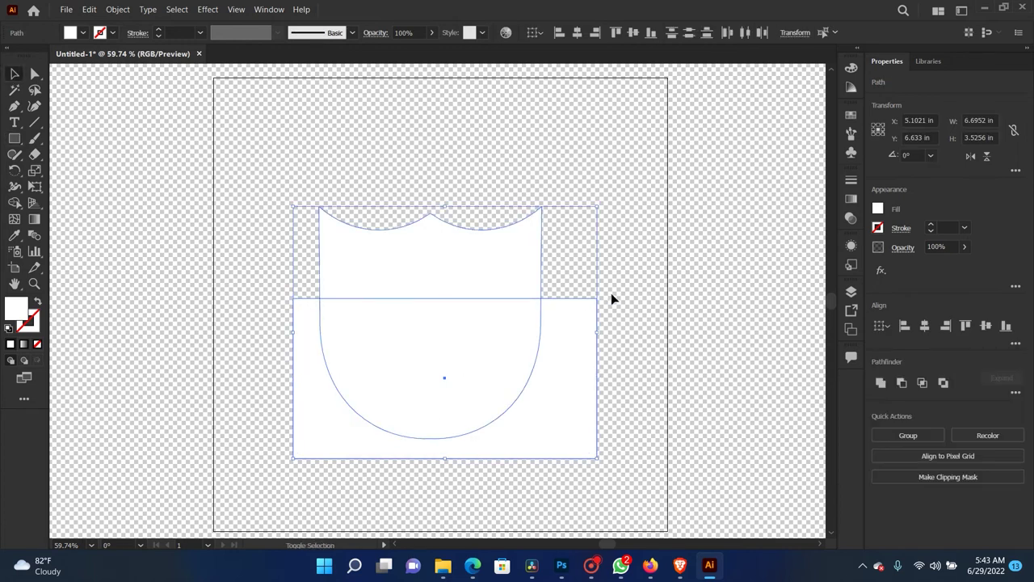
click(903, 382)
click(693, 289)
Step: Zoom to 100% and draw a thin 0.27 × 4.33 in bar down the shield's middle
key(ctrl+plus)
key(ctrl+plus)
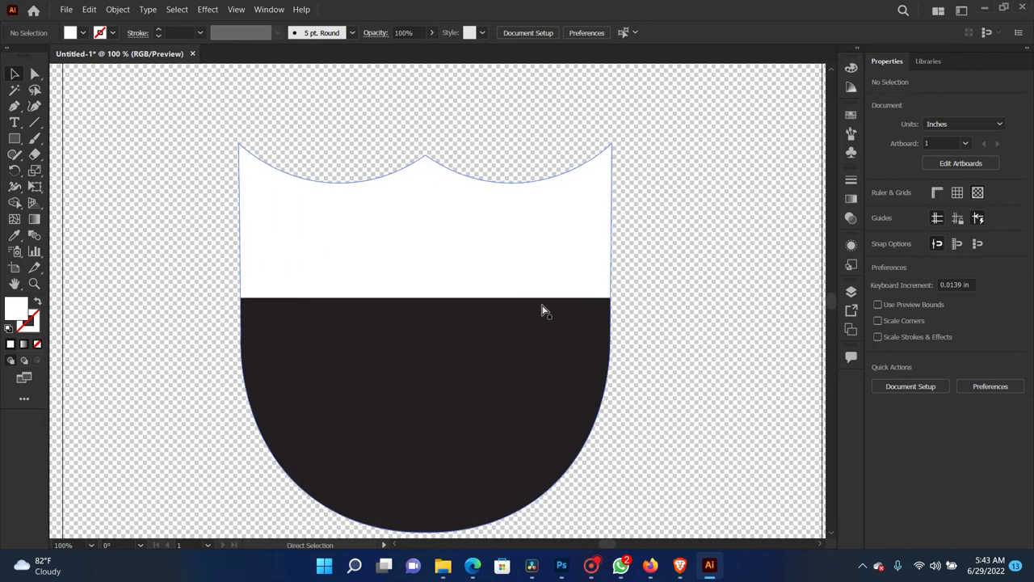
drag(663, 339, 673, 282)
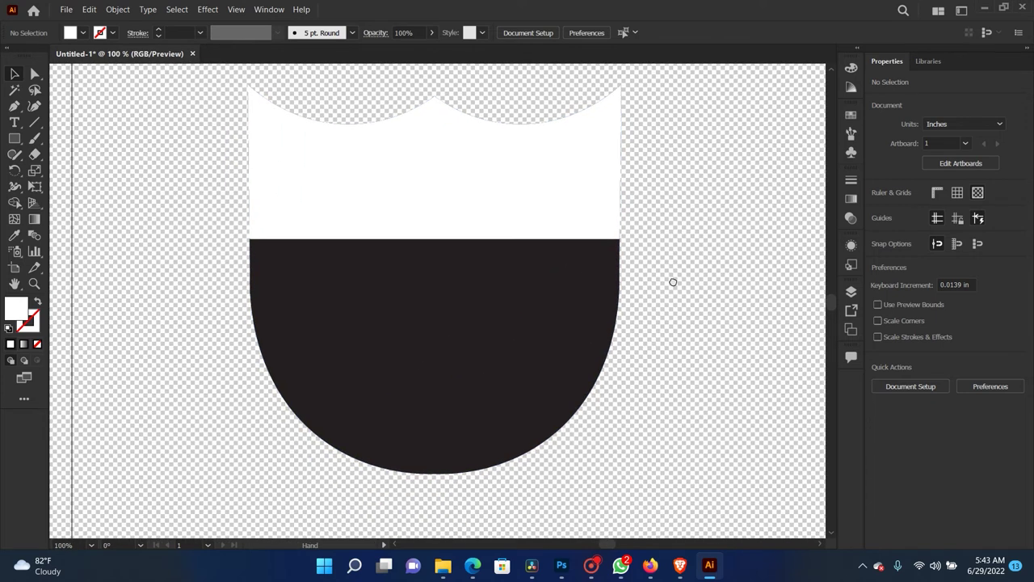
click(621, 565)
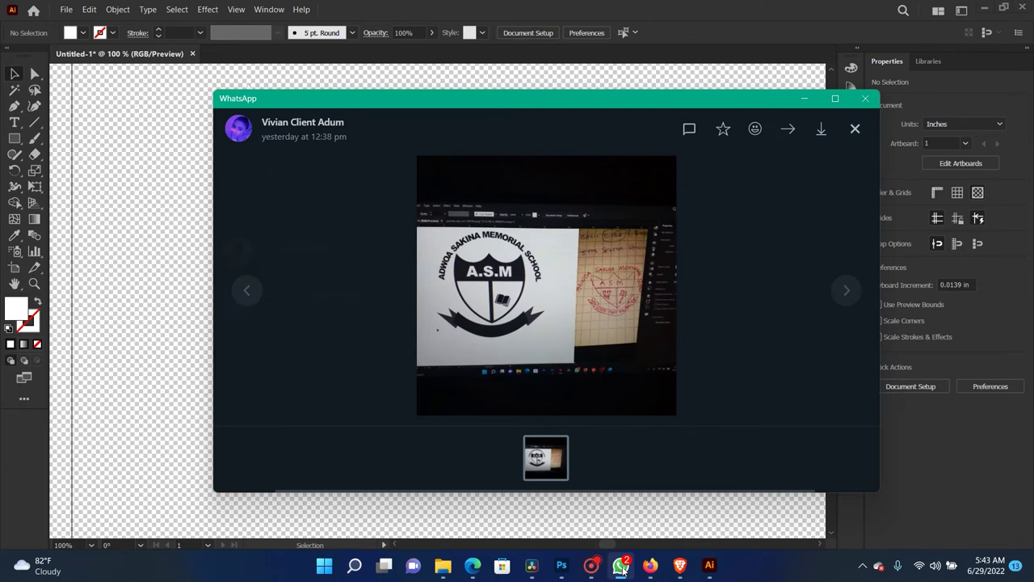
click(622, 567)
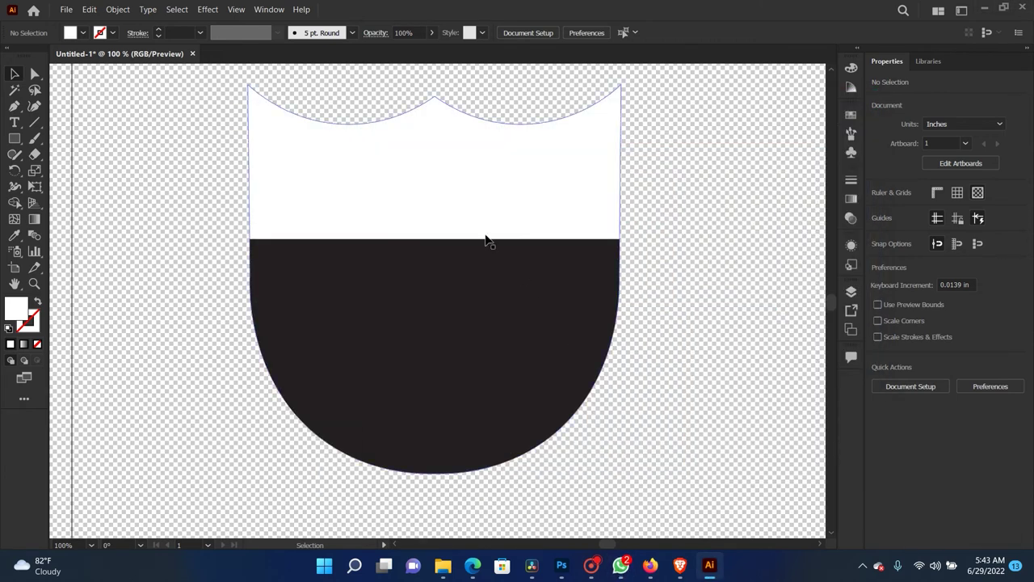
click(15, 138)
click(64, 138)
drag(428, 142, 449, 470)
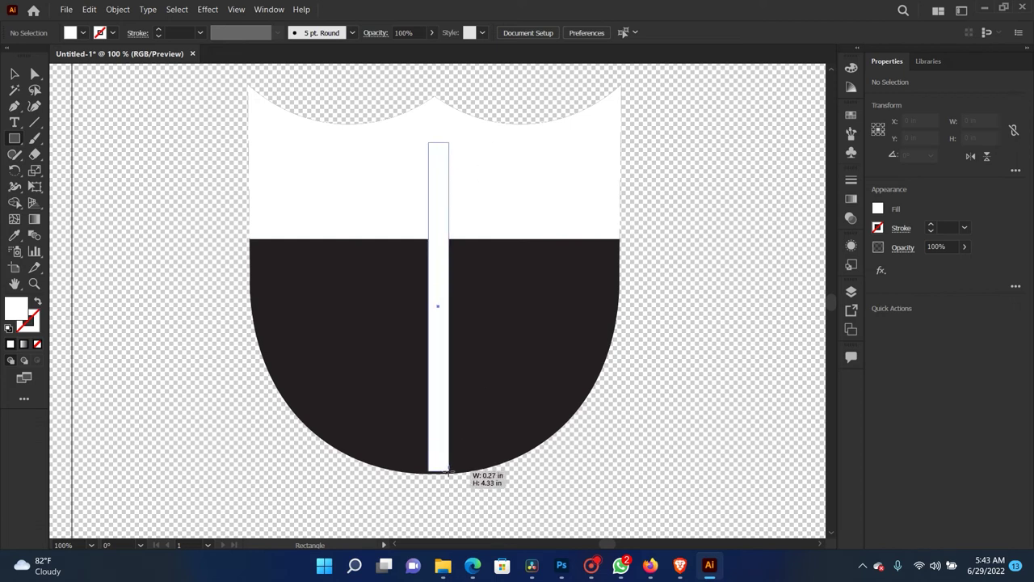
Step: Finish the thin bar, centre-align the shield pieces, and nudge the bar to the centre
drag(449, 470, 449, 473)
key(v)
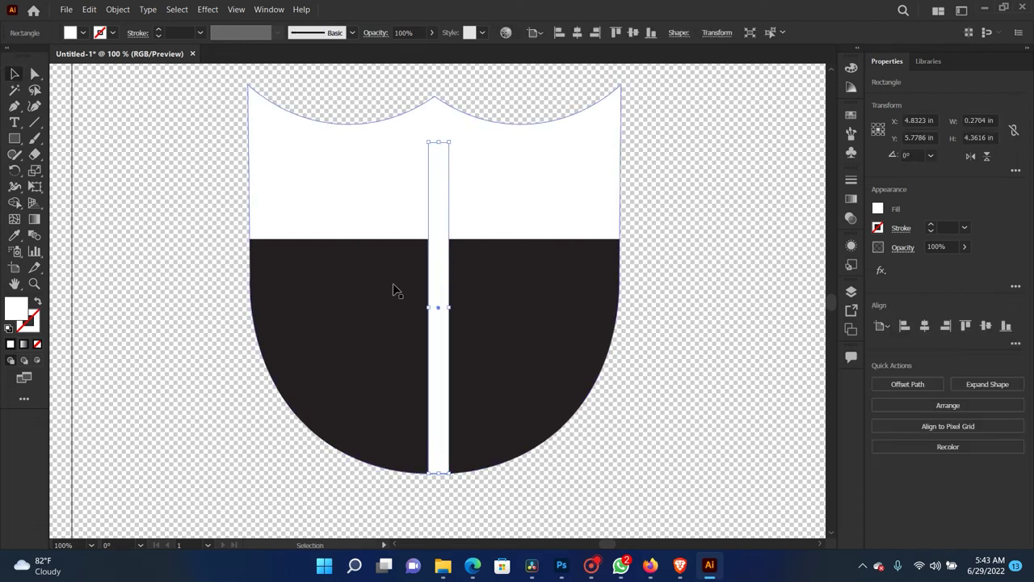
key(ctrl+shift+a)
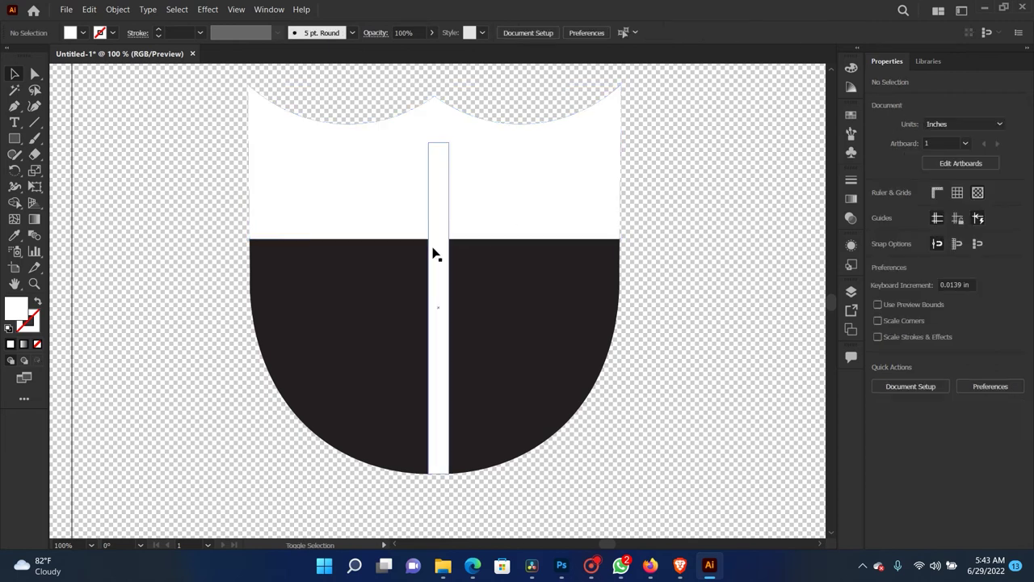
click(393, 227)
shift+click(452, 246)
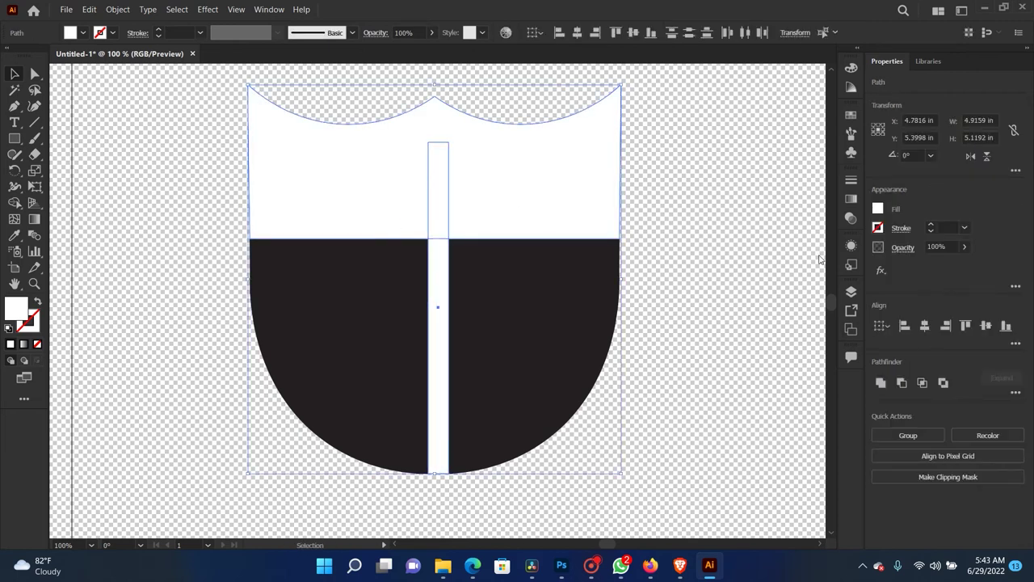
click(925, 324)
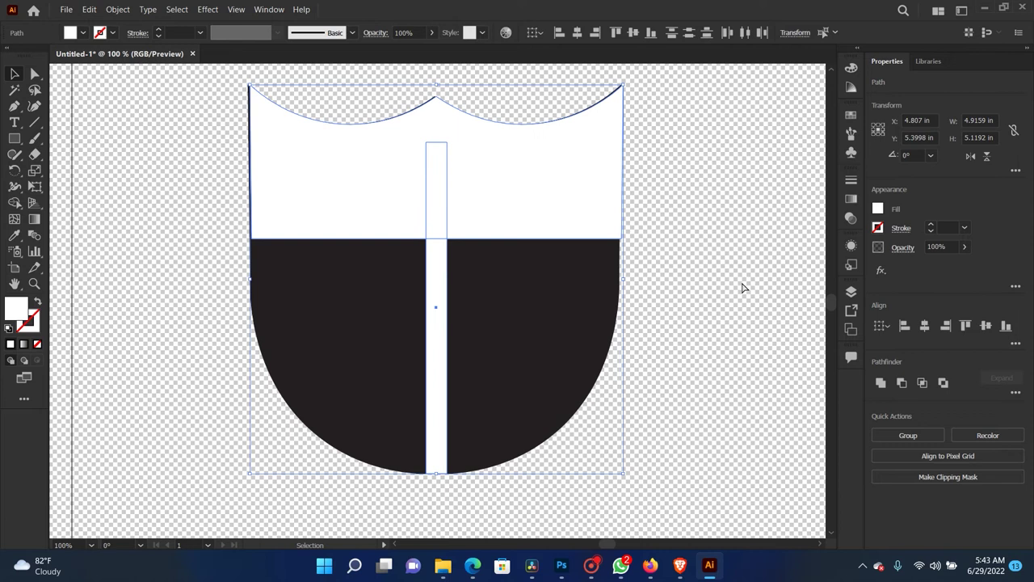
click(719, 289)
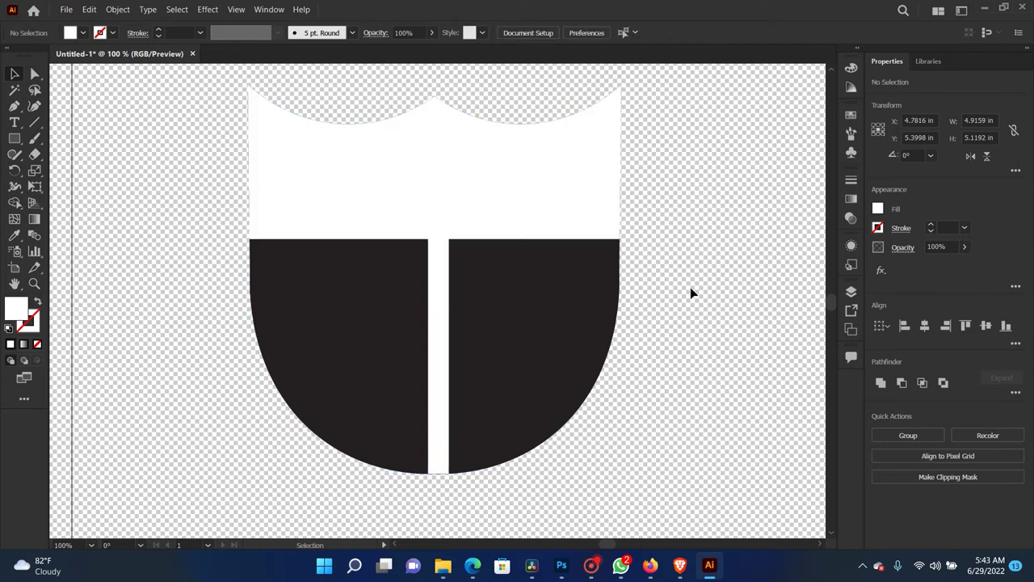
click(443, 370)
key(Left)
key(Left)
key(Left)
key(Left)
key(Left)
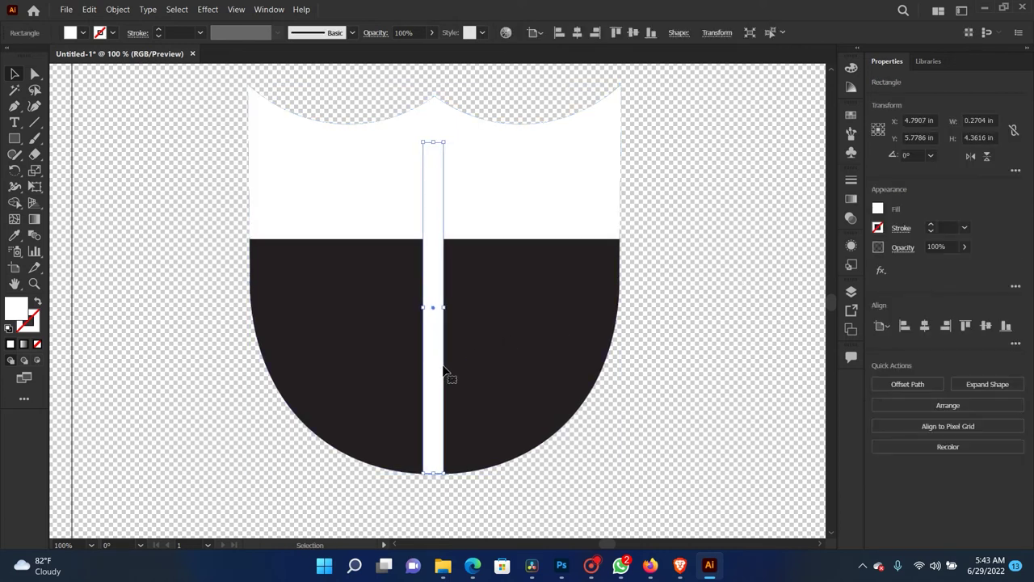
click(683, 304)
Step: Fill the shield white, then make the top band and centre stripe navy
mouse_move(681, 345)
mouse_down()
mouse_move(671, 326)
mouse_move(679, 337)
mouse_up()
click(581, 333)
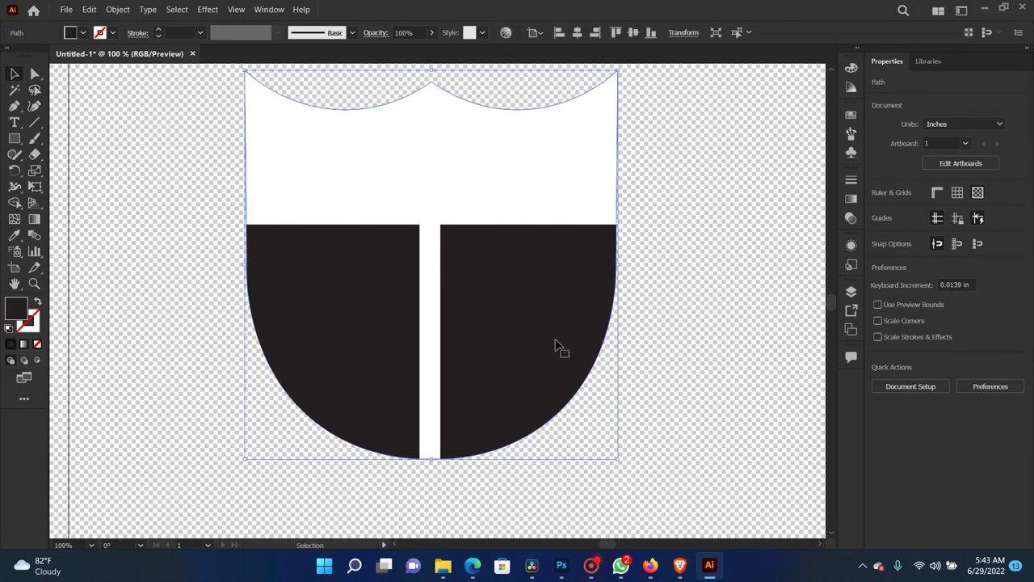
click(879, 208)
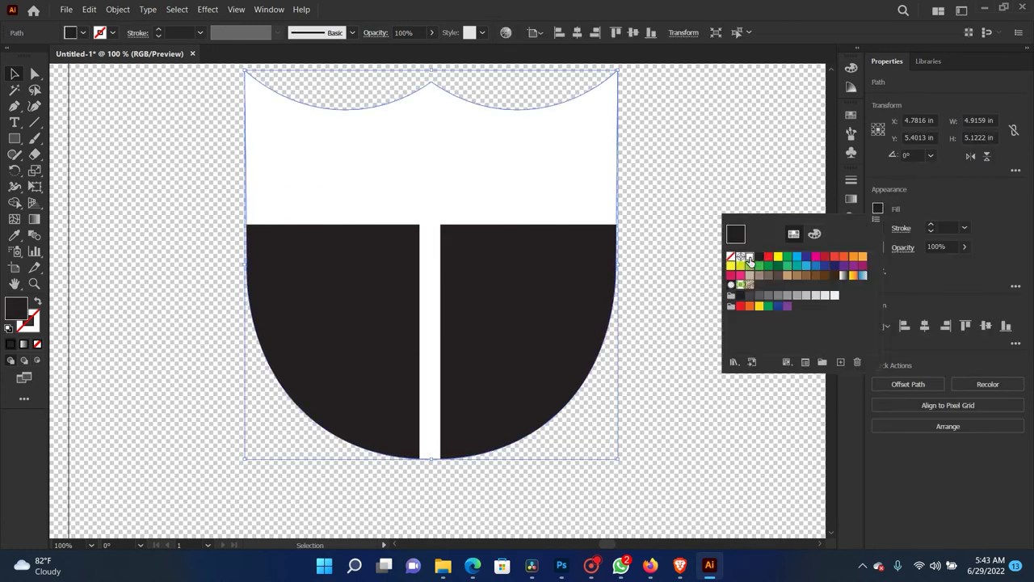
click(749, 259)
click(602, 189)
shift+click(439, 208)
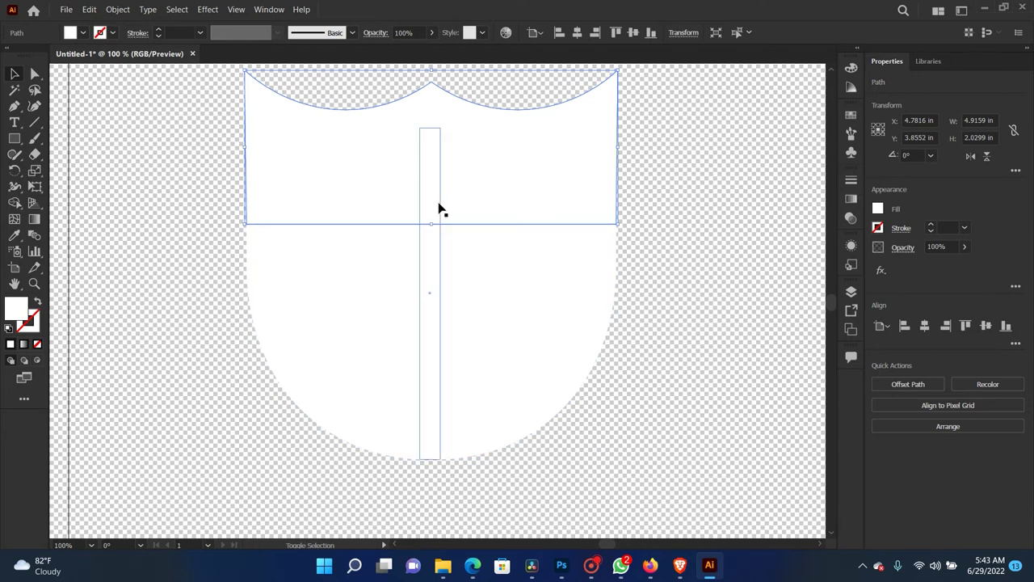
click(879, 210)
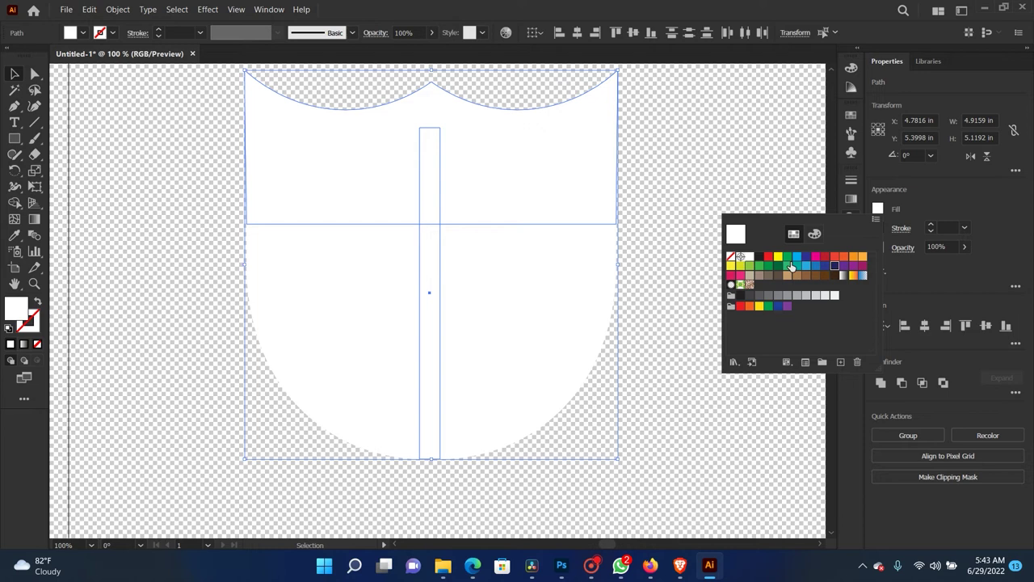
click(834, 265)
click(726, 160)
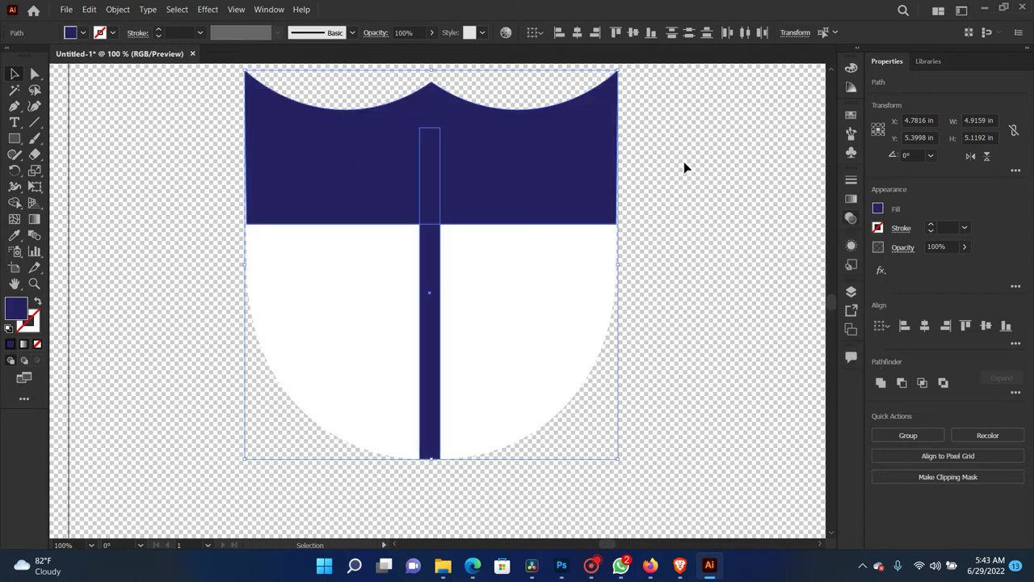
click(684, 167)
Step: Try stretching the navy top band taller, then undo the resize
drag(681, 259, 681, 321)
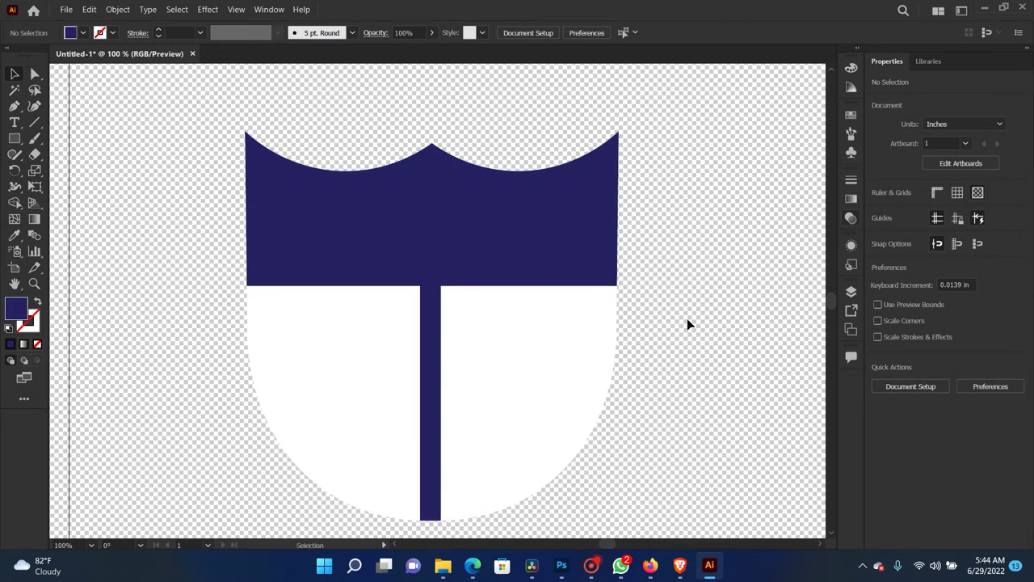
key(ctrl+minus)
key(ctrl+plus)
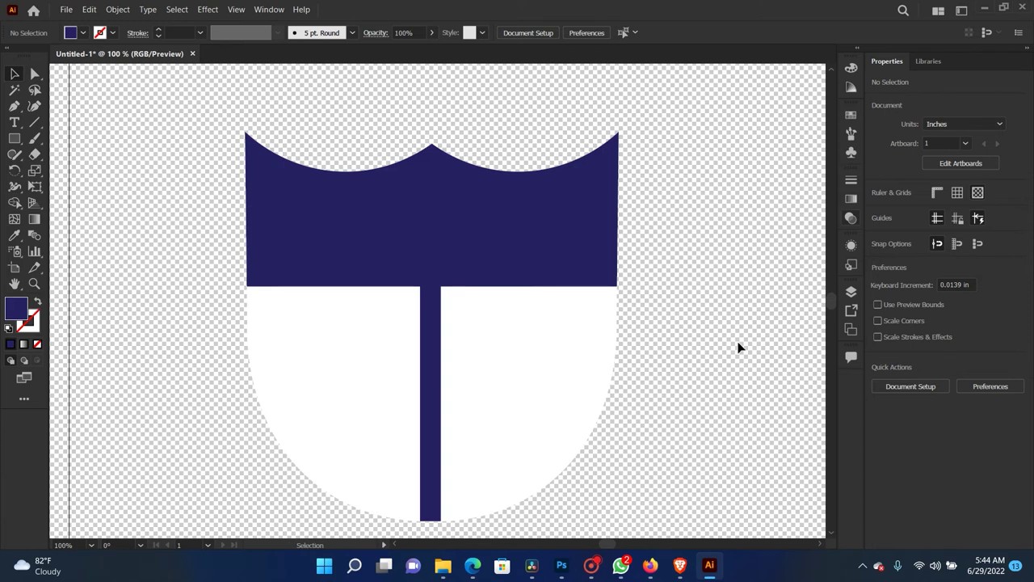
click(558, 278)
drag(432, 287, 429, 346)
key(ctrl+z)
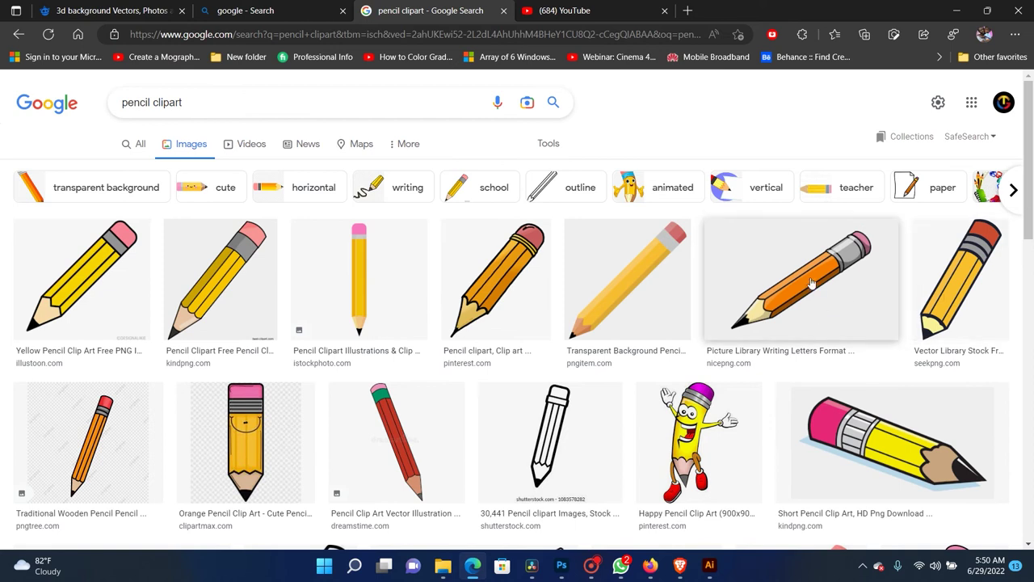
Step: Download the yellow pencil clipart as 3127.png and reveal it in the Downloads folder
click(69, 277)
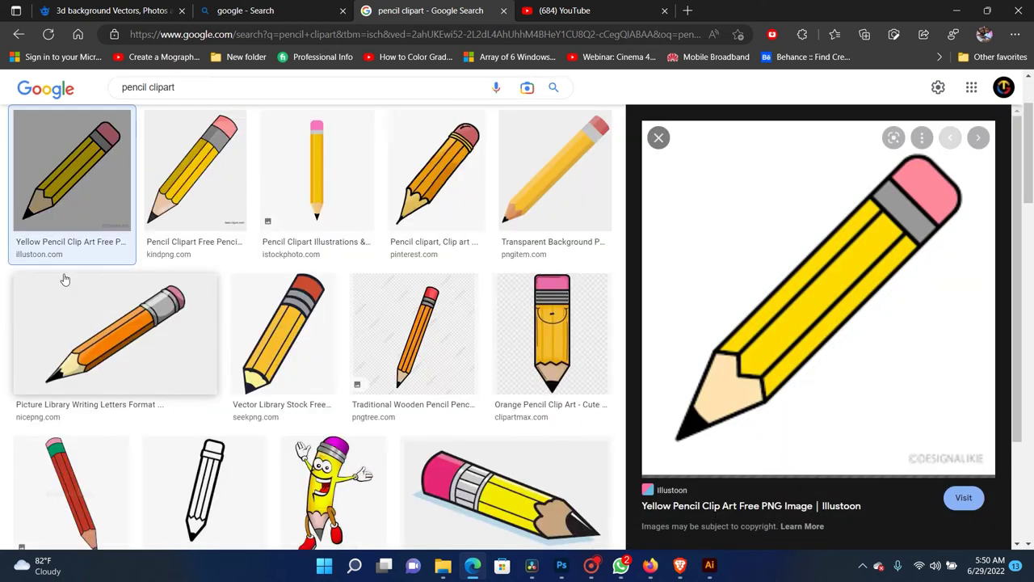
right_click(806, 295)
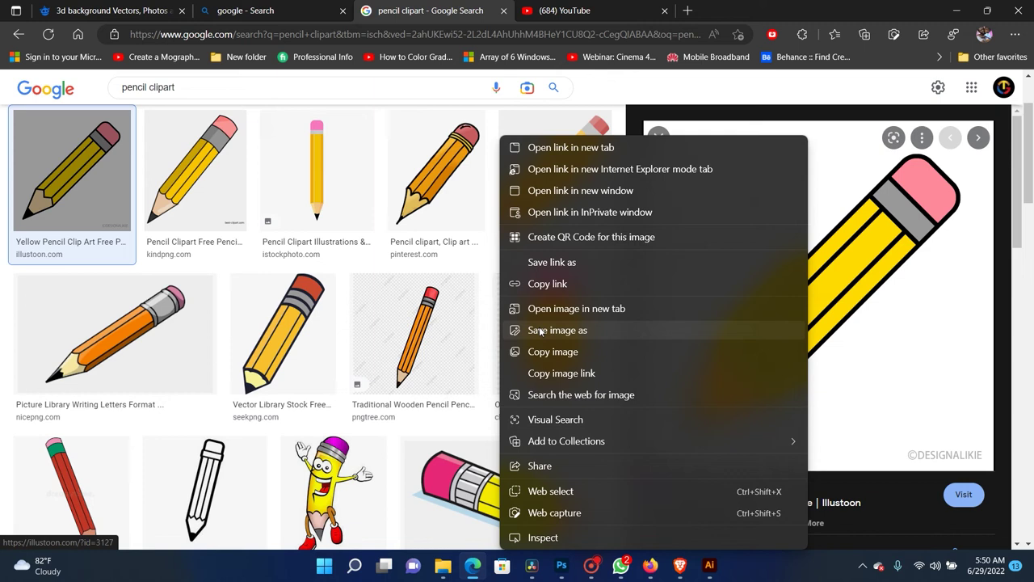
click(540, 331)
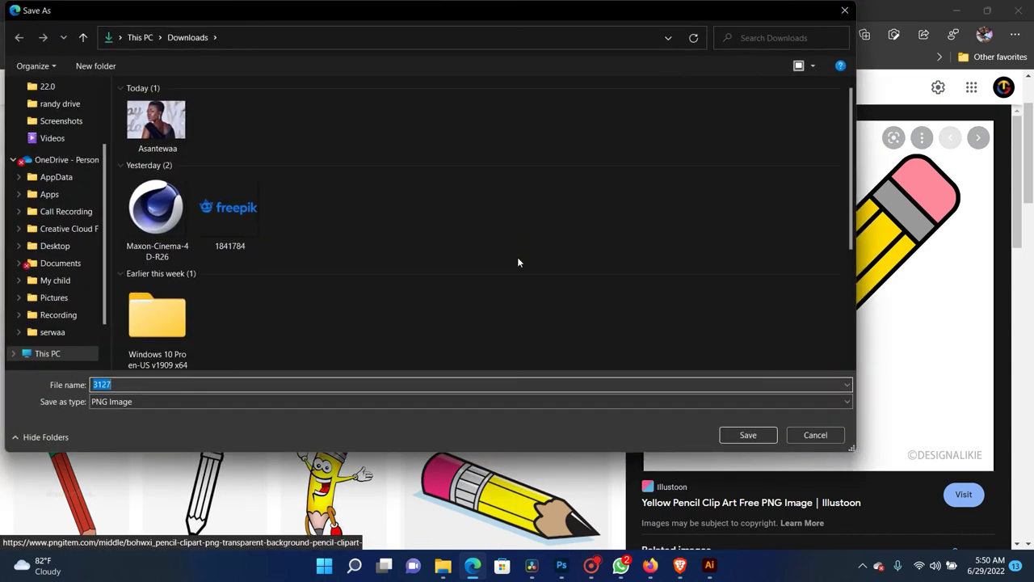
click(742, 437)
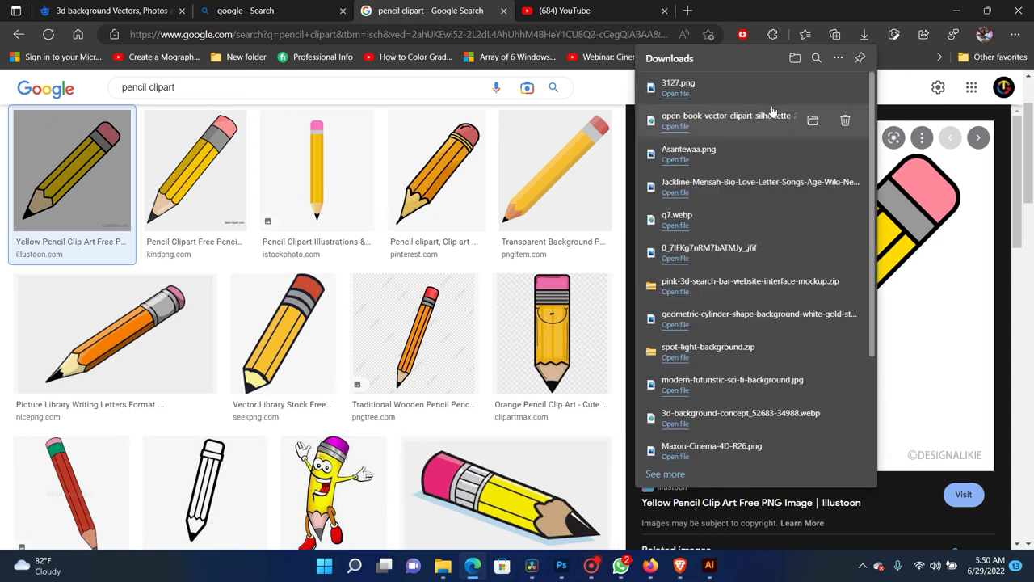
click(812, 85)
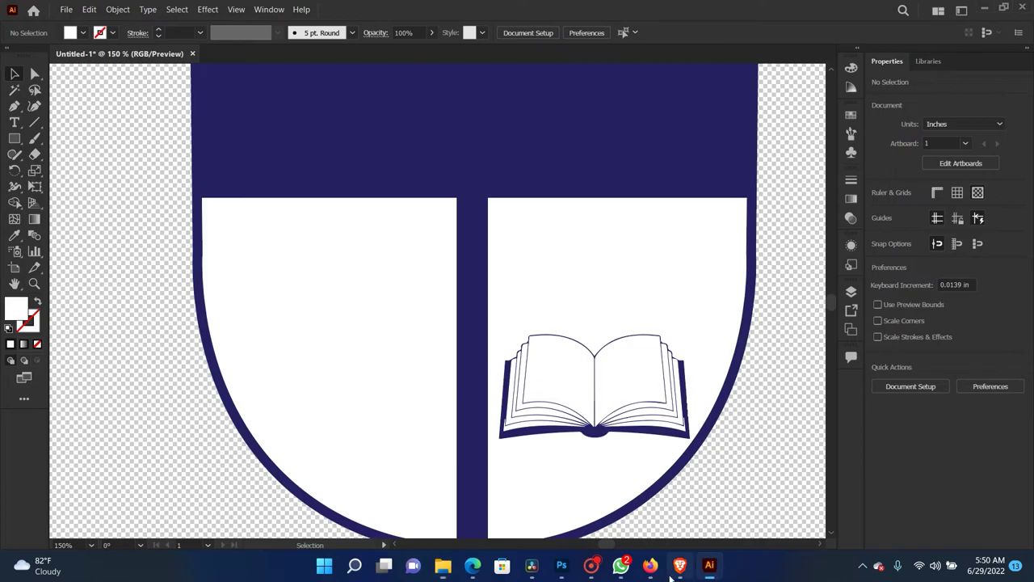
Step: Drag 3127.png from Downloads into Illustrator so it opens as a separate document
click(709, 565)
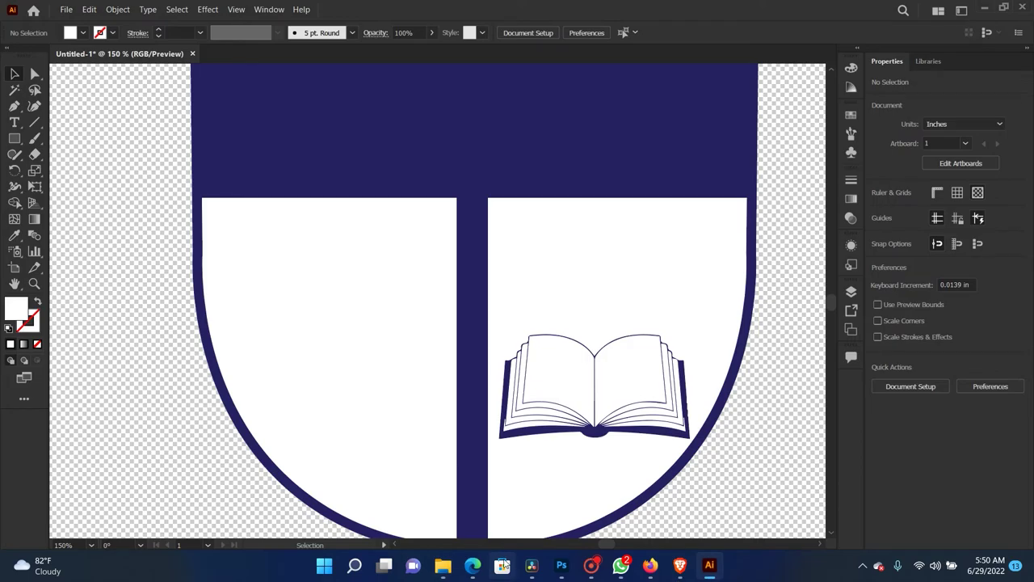
mouse_move(443, 564)
click(792, 493)
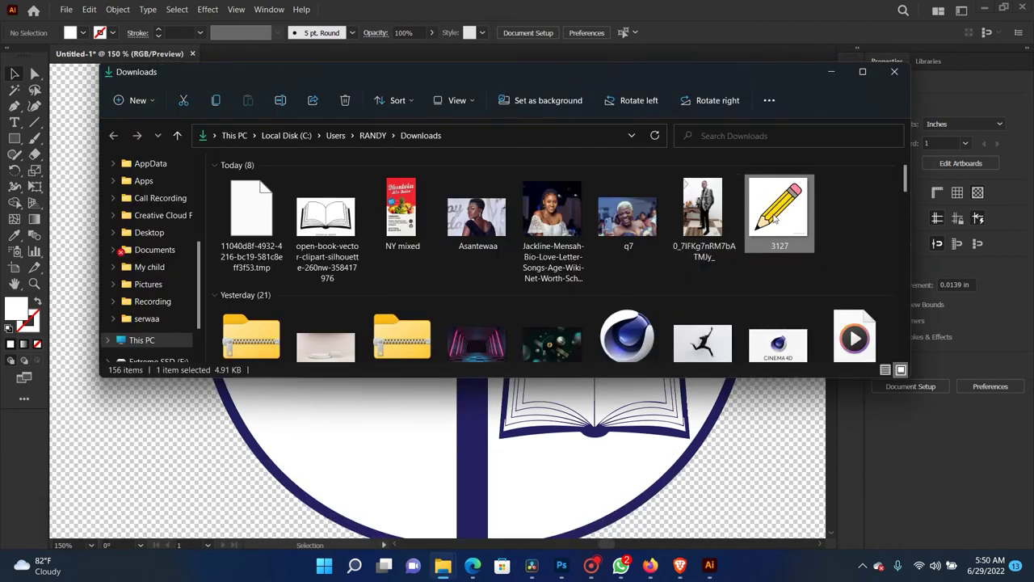
drag(773, 217, 693, 12)
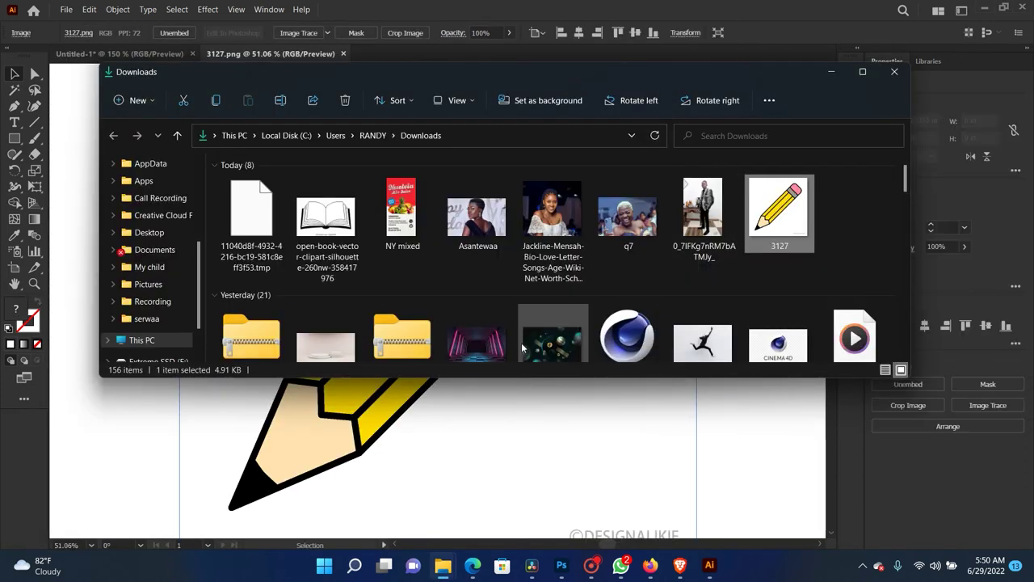
click(480, 351)
key(ctrl+minus)
key(ctrl+minus)
key(ctrl+minus)
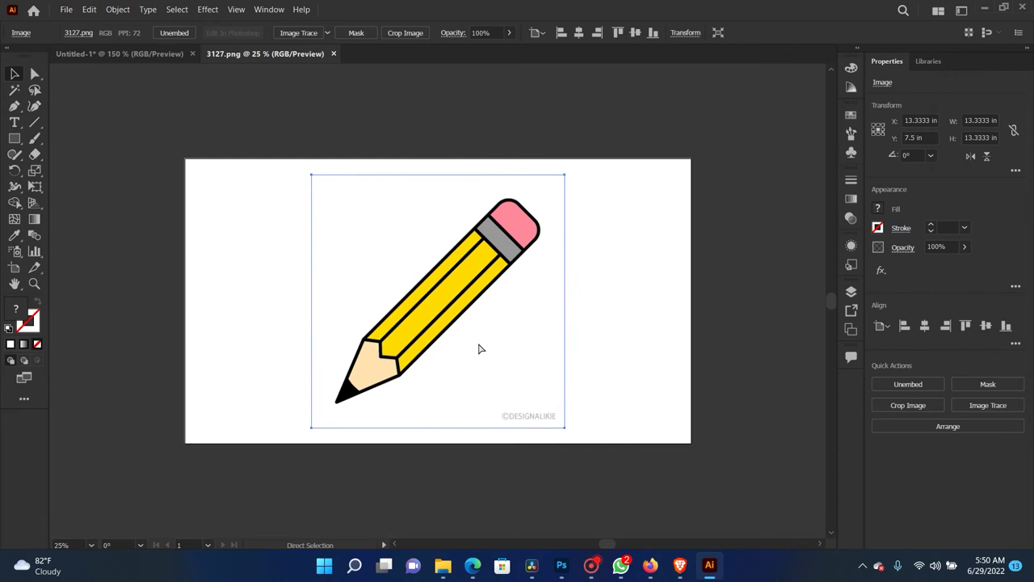
Step: Carry the pencil image from the 3127 document into the Untitled-1 crest
key(ctrl+minus)
drag(458, 302, 483, 318)
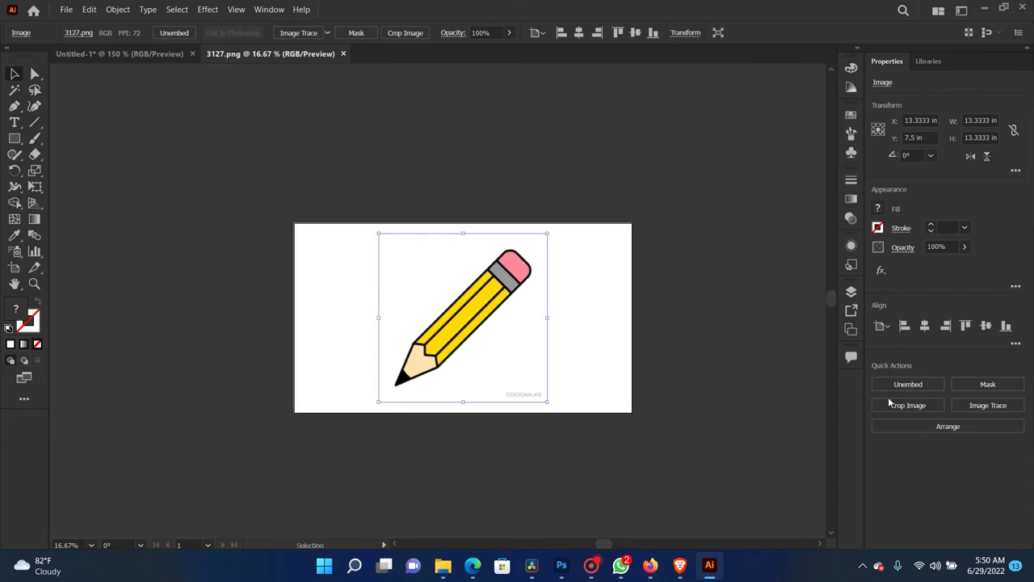
click(910, 428)
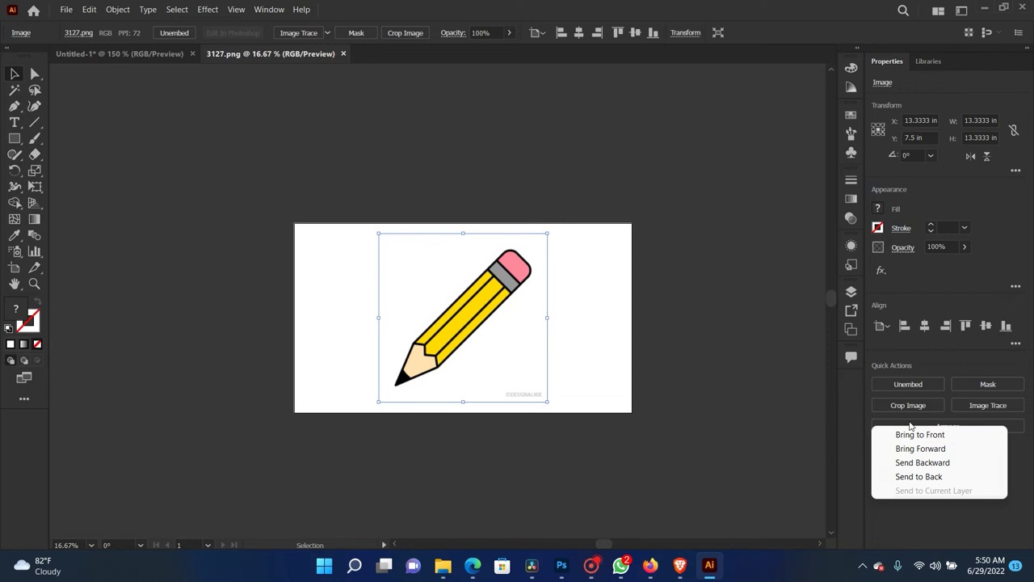
click(901, 430)
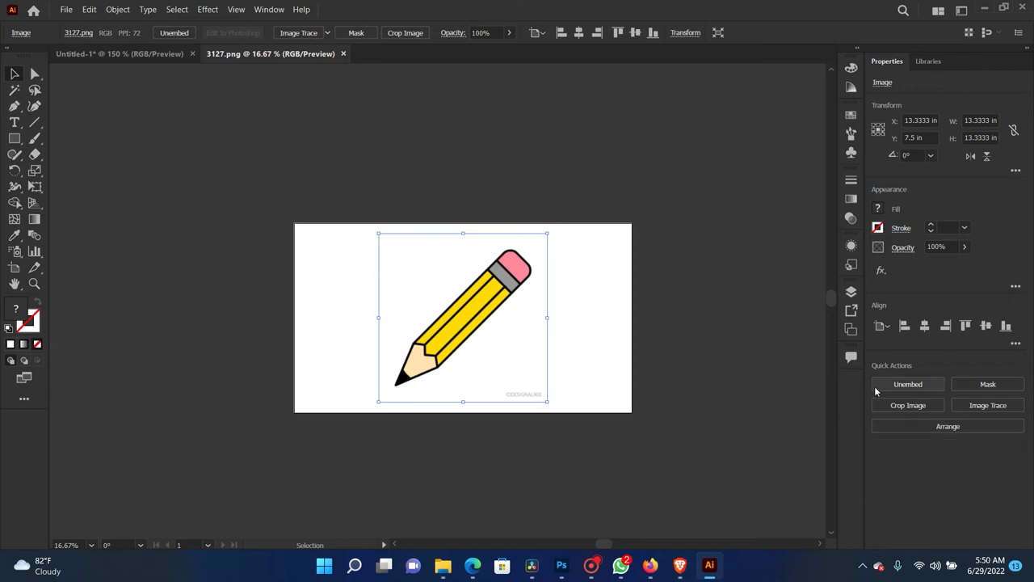
click(650, 326)
mouse_move(483, 290)
mouse_down()
mouse_move(127, 43)
mouse_move(120, 51)
mouse_up()
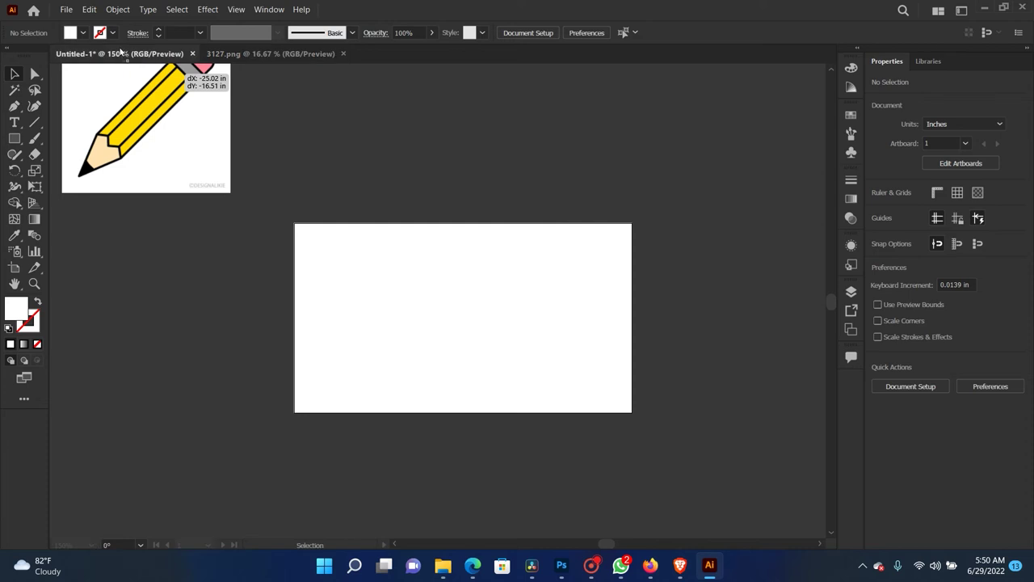
drag(428, 364, 439, 358)
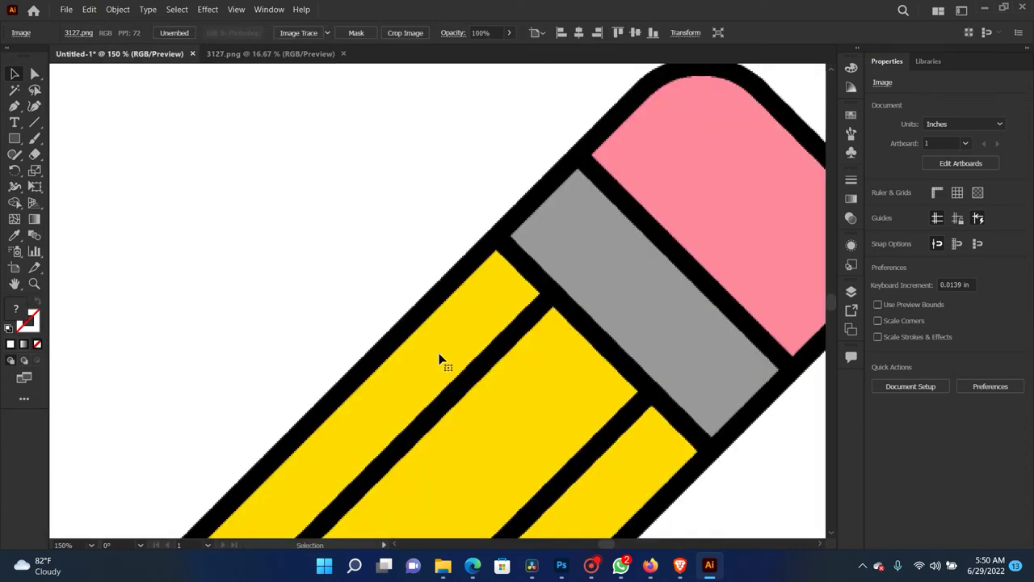
Step: Scale the pencil down to about 1.2039 in and position it over the book
key(ctrl+minus)
key(ctrl+minus)
key(ctrl+minus)
key(ctrl+minus)
key(ctrl+minus)
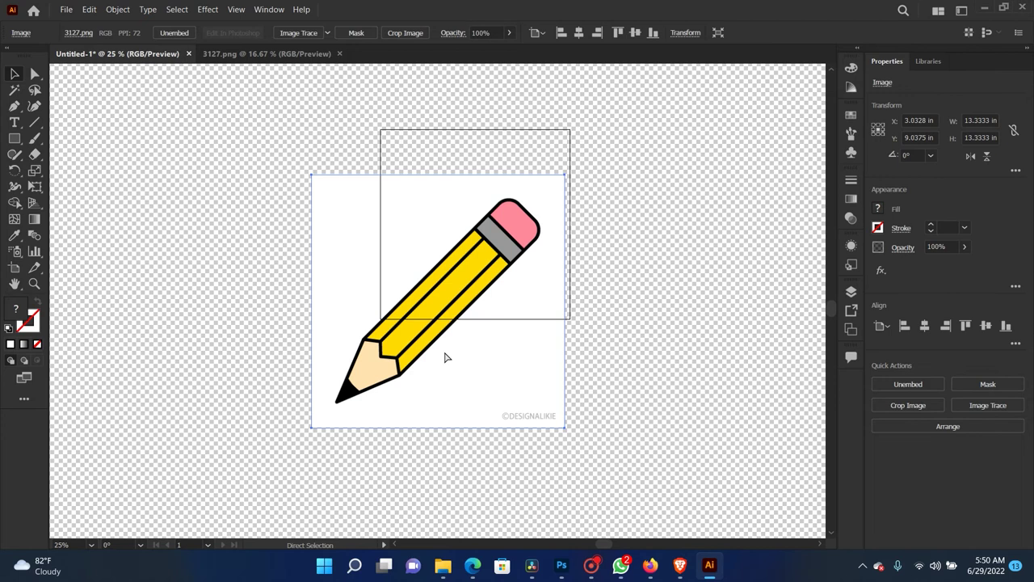
mouse_move(312, 427)
mouse_down()
mouse_move(524, 216)
mouse_move(449, 258)
mouse_up()
key(ctrl+plus)
key(ctrl+plus)
key(ctrl+plus)
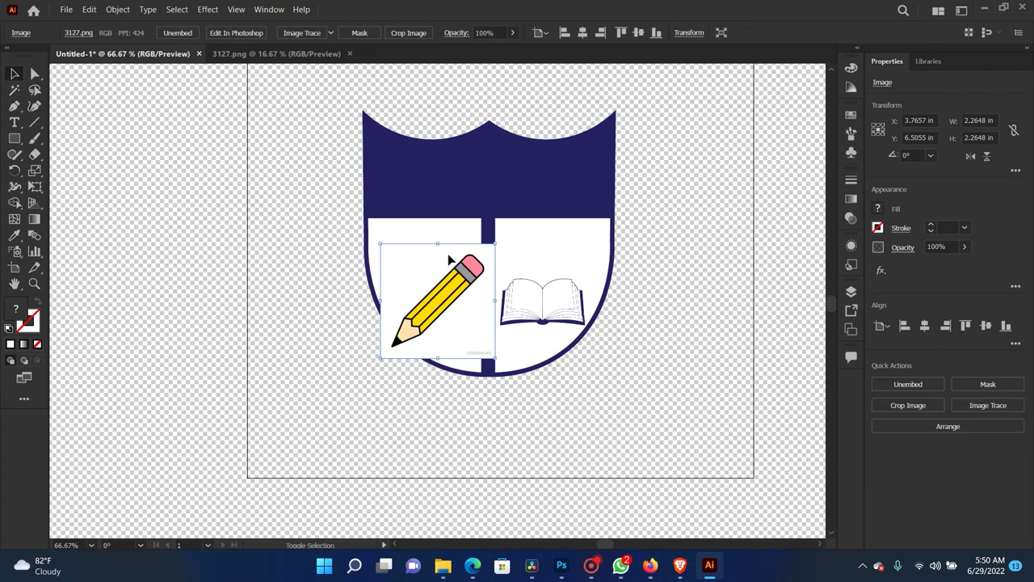
mouse_move(494, 357)
mouse_down()
mouse_move(449, 301)
mouse_move(562, 267)
mouse_up()
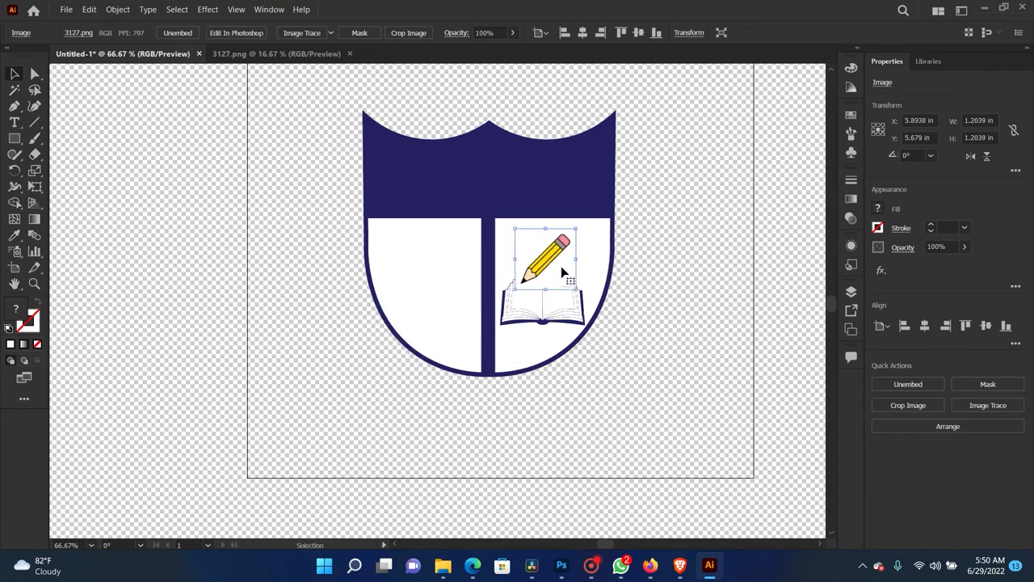
key(ctrl+plus)
key(ctrl+plus)
key(ctrl+plus)
key(ctrl+plus)
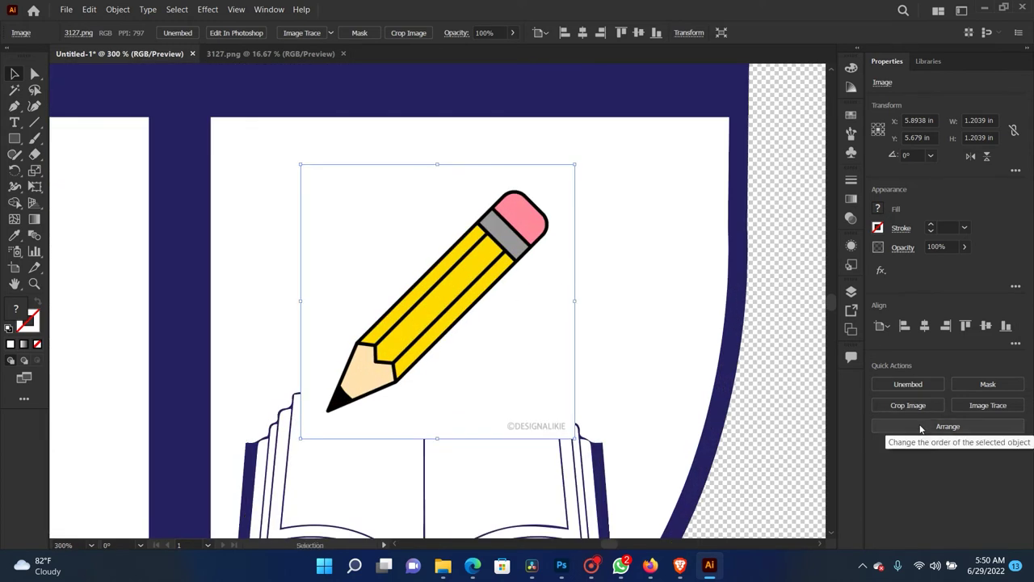
Step: Image Trace the pencil with the 16 Colors preset and expand it to vectors
click(987, 405)
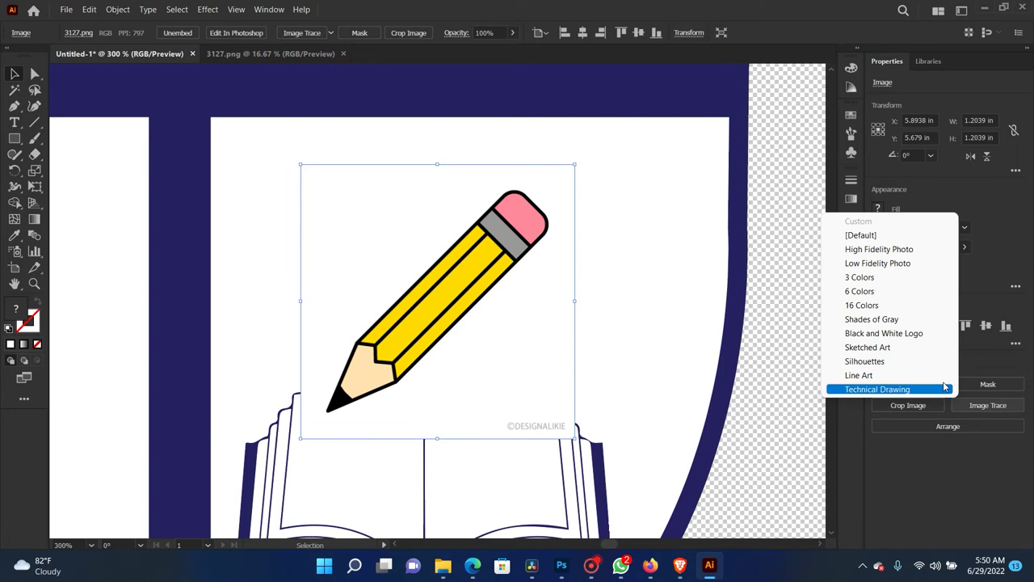
click(852, 307)
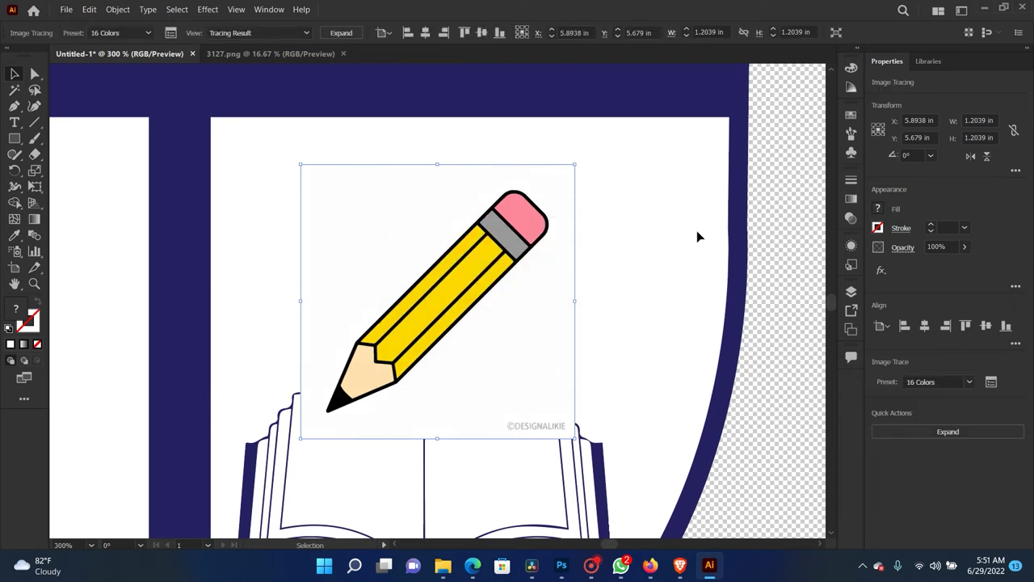
click(933, 433)
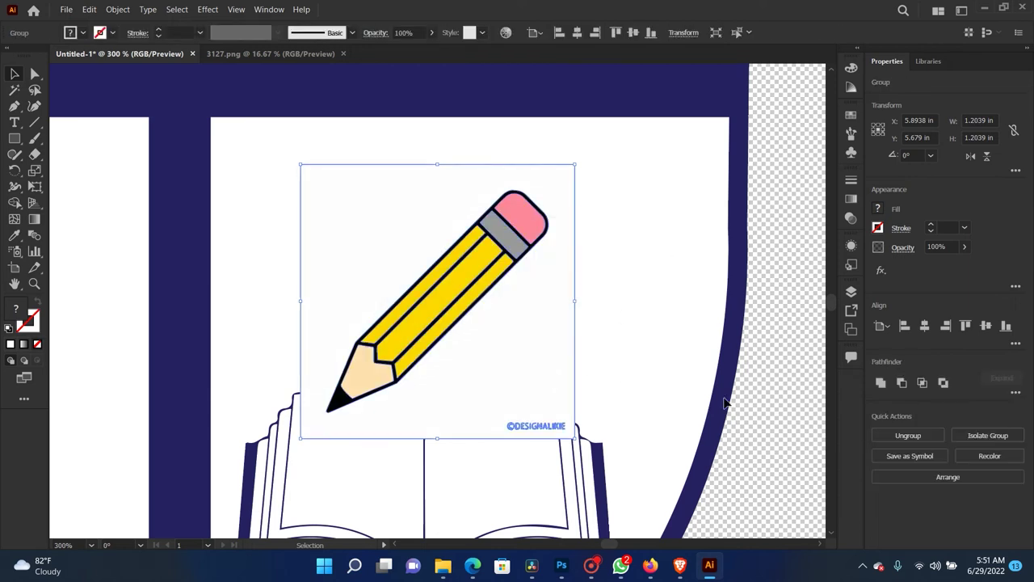
click(644, 317)
Step: Ungroup the traced pencil and delete its white background box
key(a)
click(551, 354)
right_click(539, 338)
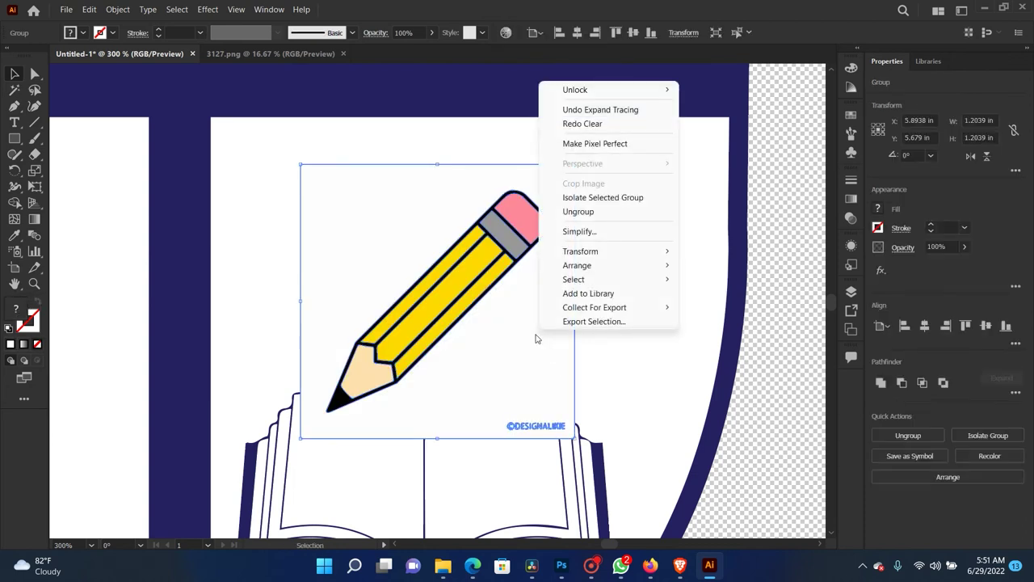
click(581, 211)
click(643, 270)
click(560, 358)
key(Delete)
Step: Move the 0.976 in pencil down and right so its tip rests on the book
mouse_move(539, 324)
mouse_down()
mouse_move(595, 257)
mouse_move(612, 201)
mouse_move(558, 301)
mouse_up()
drag(587, 132, 369, 314)
mouse_move(443, 295)
mouse_down()
mouse_move(473, 343)
mouse_move(514, 329)
mouse_up()
click(529, 148)
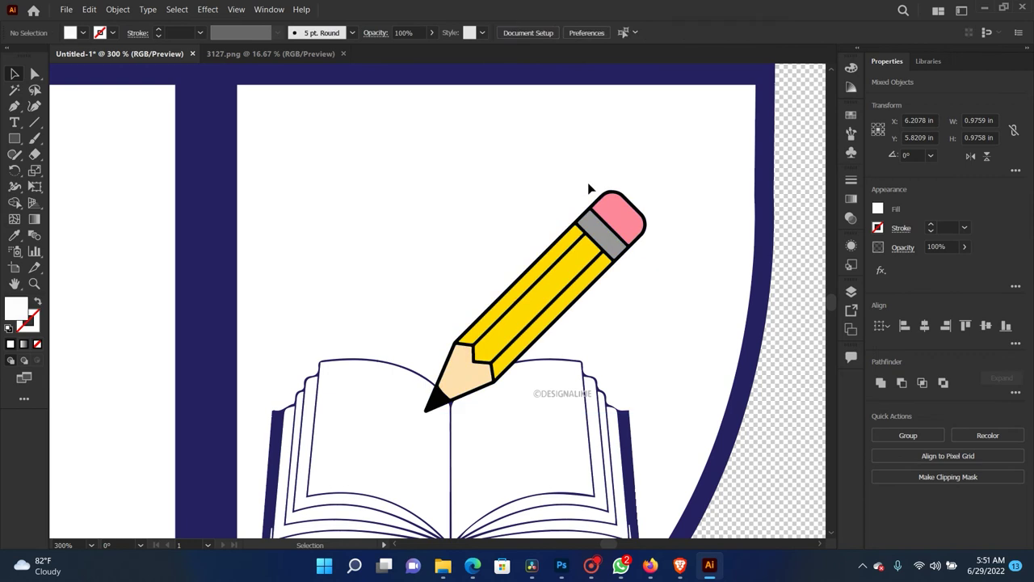
Step: Select the whole pencil and rotate it about 13.5° counter-clockwise, nudging it up-left
drag(688, 149, 490, 300)
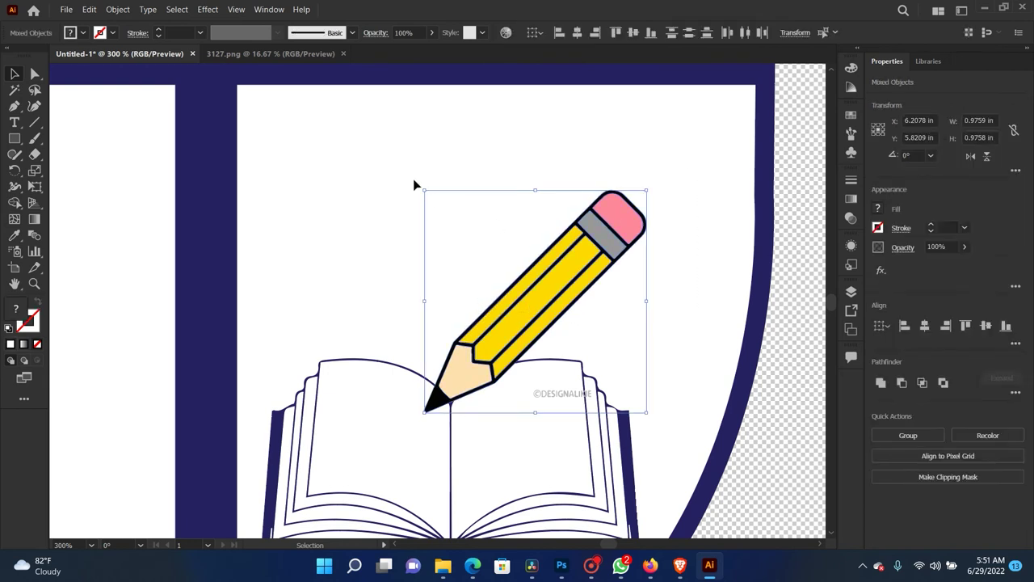
drag(417, 190, 381, 198)
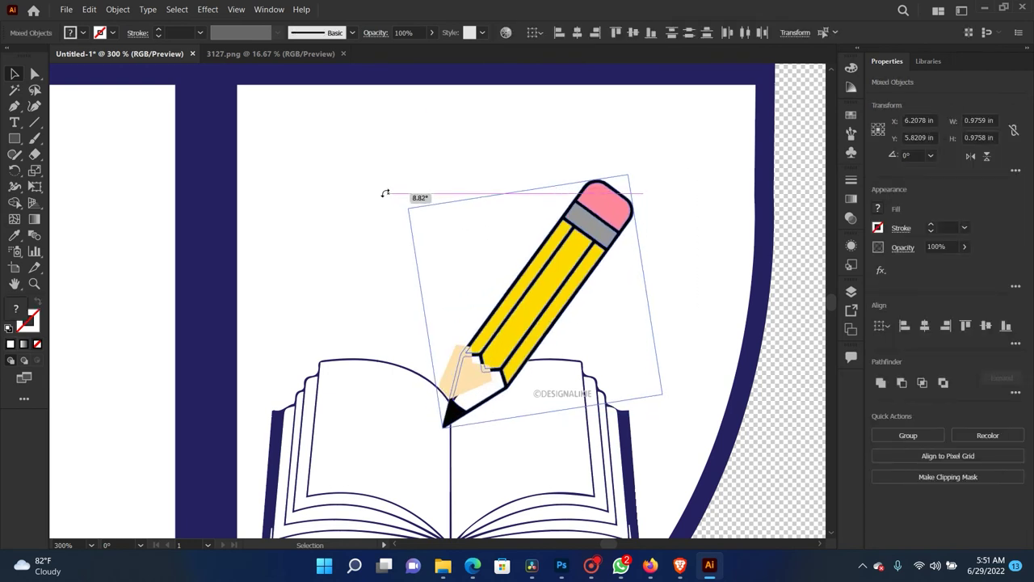
key(a)
click(458, 376)
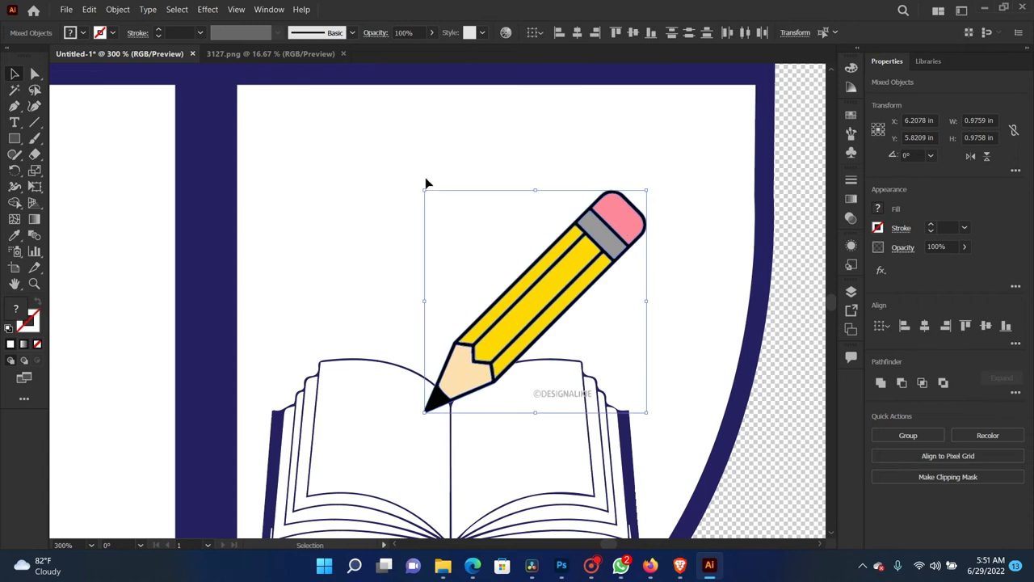
drag(424, 185, 379, 200)
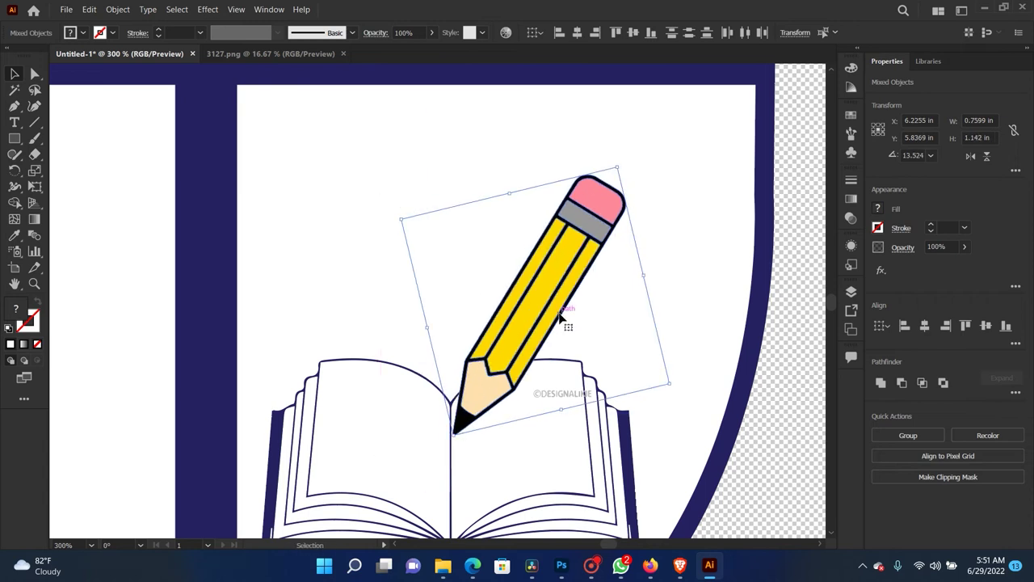
drag(560, 318, 548, 311)
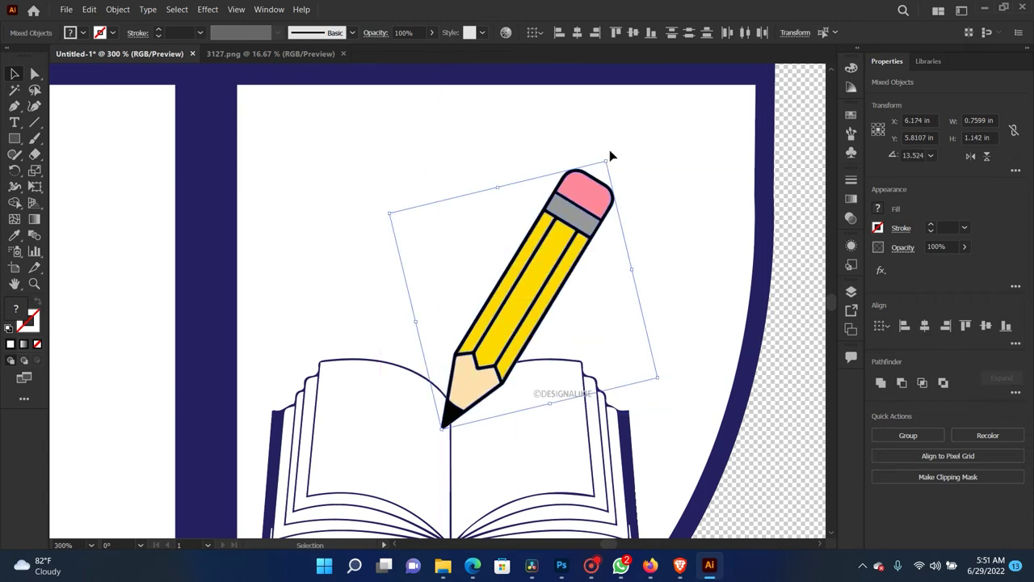
Step: Rotate the pencil further to about 19.5° with its tip resting on the book's pages
drag(607, 158, 600, 144)
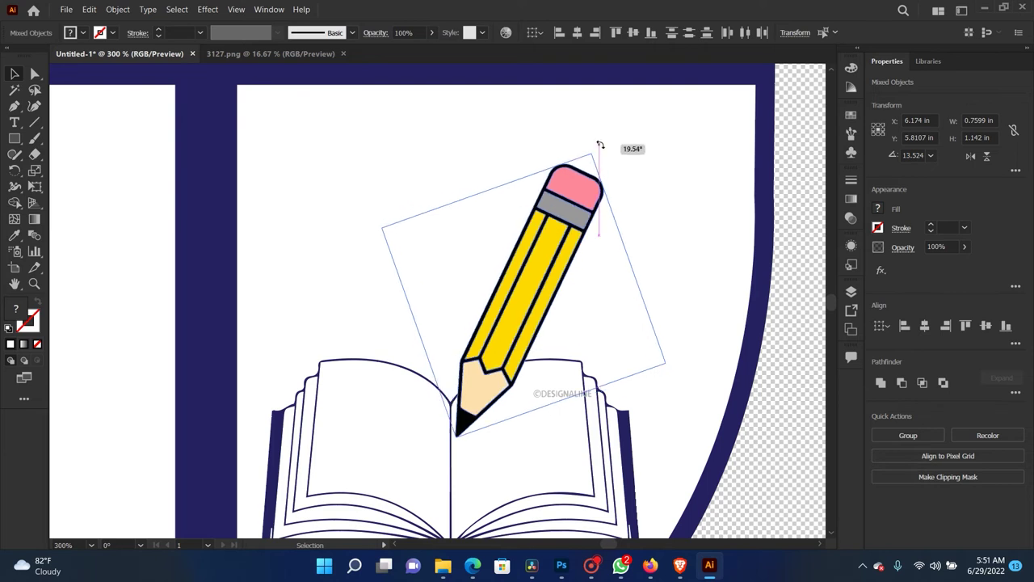
mouse_move(544, 233)
mouse_down()
mouse_move(534, 229)
mouse_move(530, 259)
mouse_up()
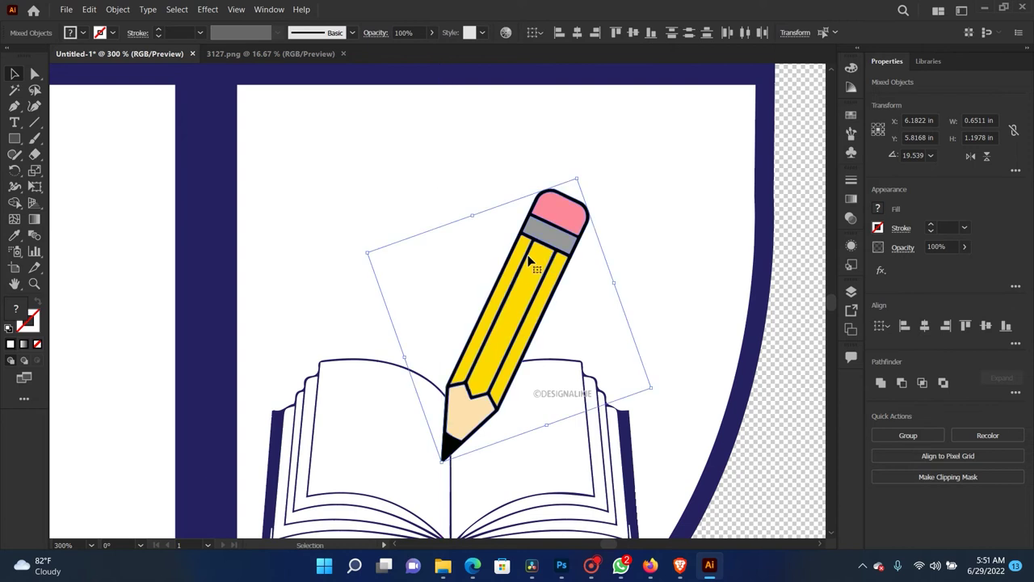
key(ctrl+minus)
key(ctrl+minus)
key(ctrl+minus)
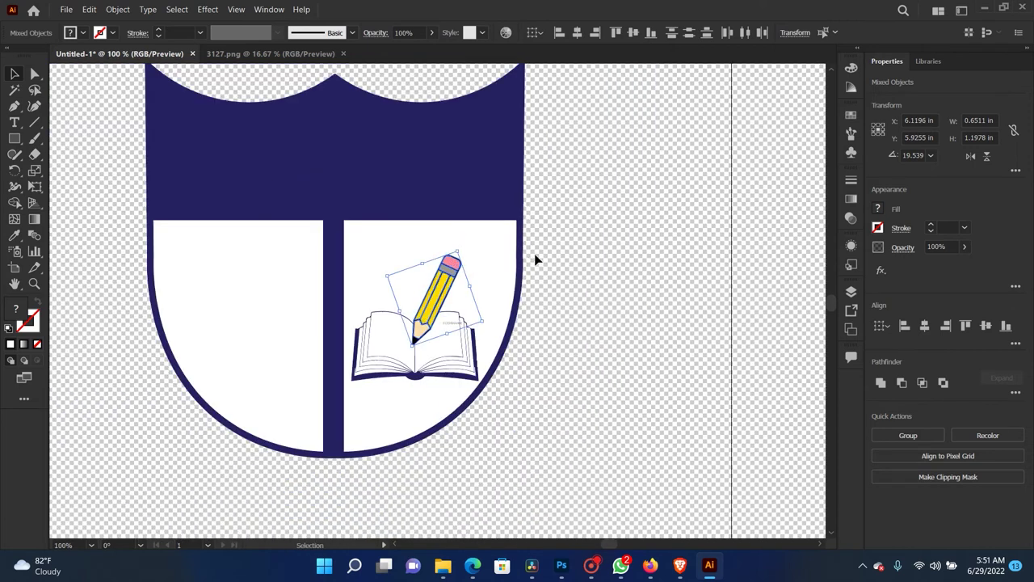
click(537, 259)
mouse_move(593, 261)
mouse_down()
mouse_move(695, 231)
mouse_move(707, 273)
mouse_up()
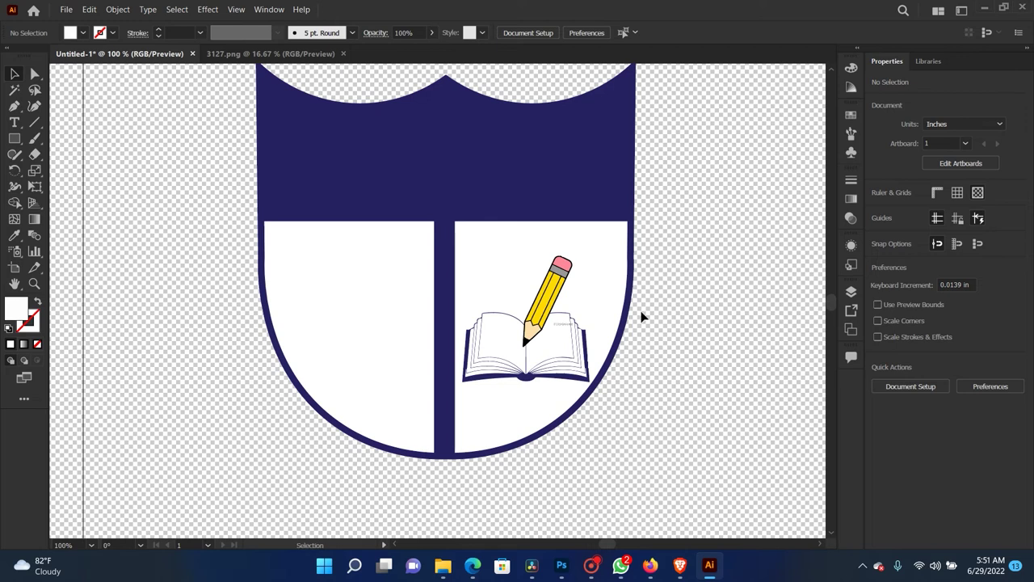
Step: Zoom in close on the ©DESIGNALIKE watermark on the book page, undoing an accidental page move
key(ctrl+plus)
key(ctrl+plus)
key(ctrl+plus)
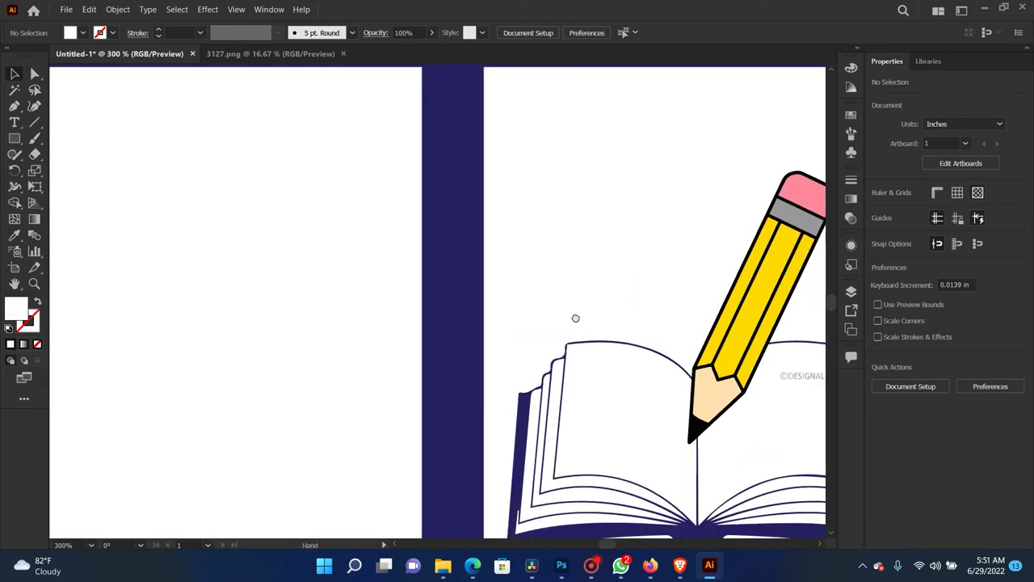
scroll(632, 280, right, 5)
scroll(632, 280, down, 3)
click(634, 276)
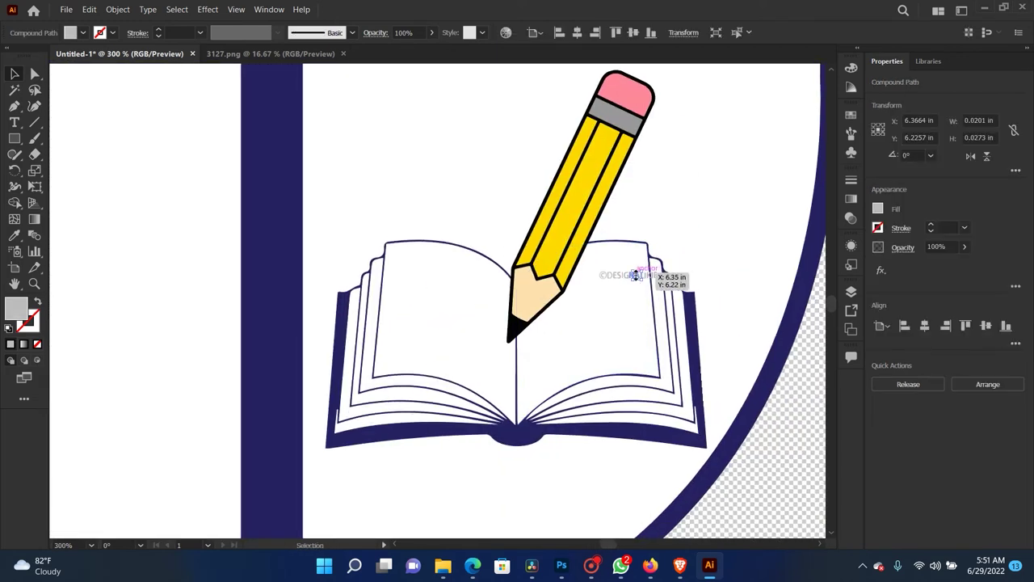
key(ctrl+plus)
key(v)
key(ctrl+shift+a)
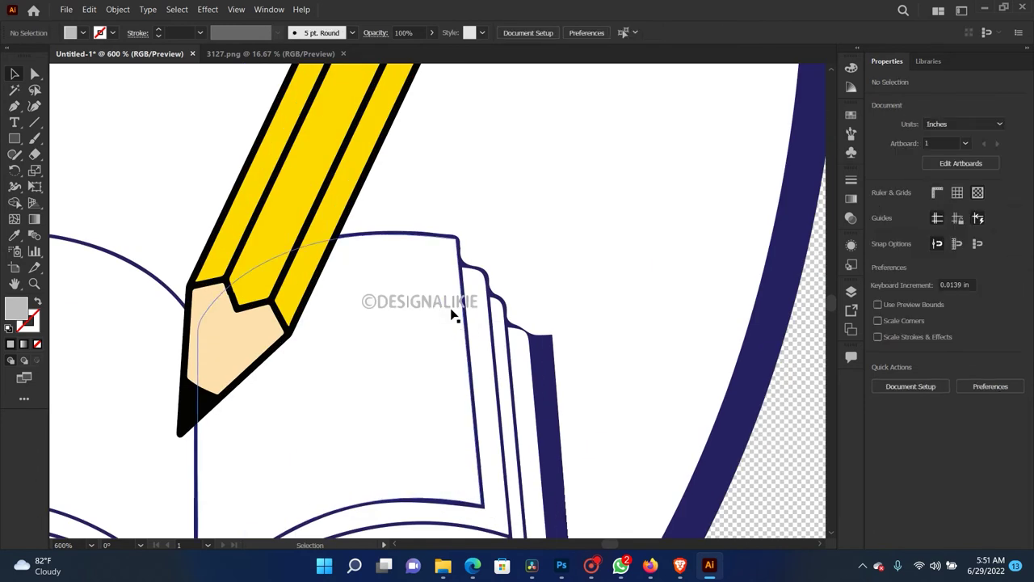
click(372, 300)
key(ctrl+shift+a)
mouse_move(385, 305)
mouse_down()
mouse_move(360, 319)
mouse_move(380, 323)
mouse_up()
key(ctrl+z)
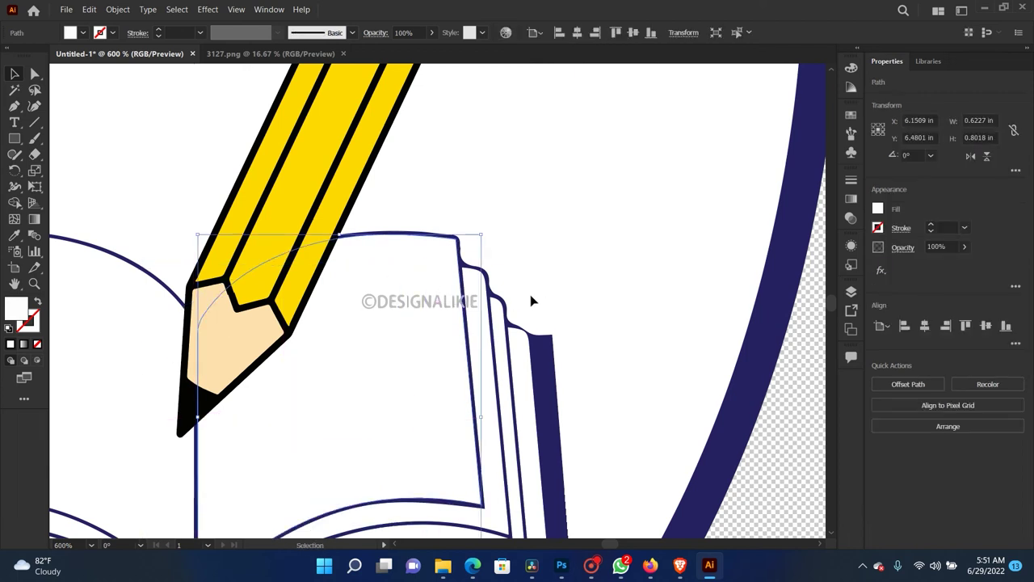
Step: Delete the first watermark letters one by one, including A and N
click(477, 311)
key(Delete)
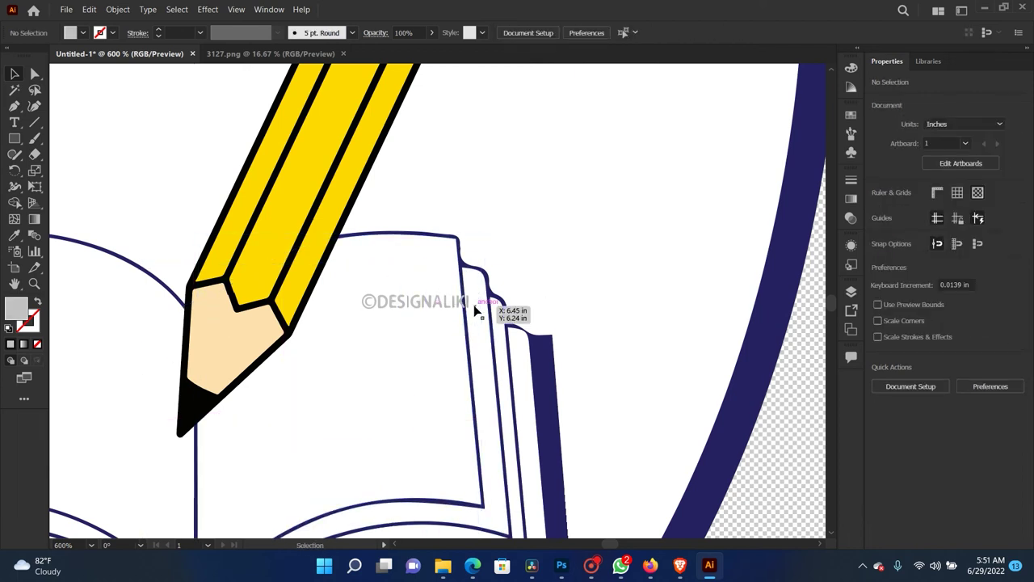
click(469, 307)
key(Delete)
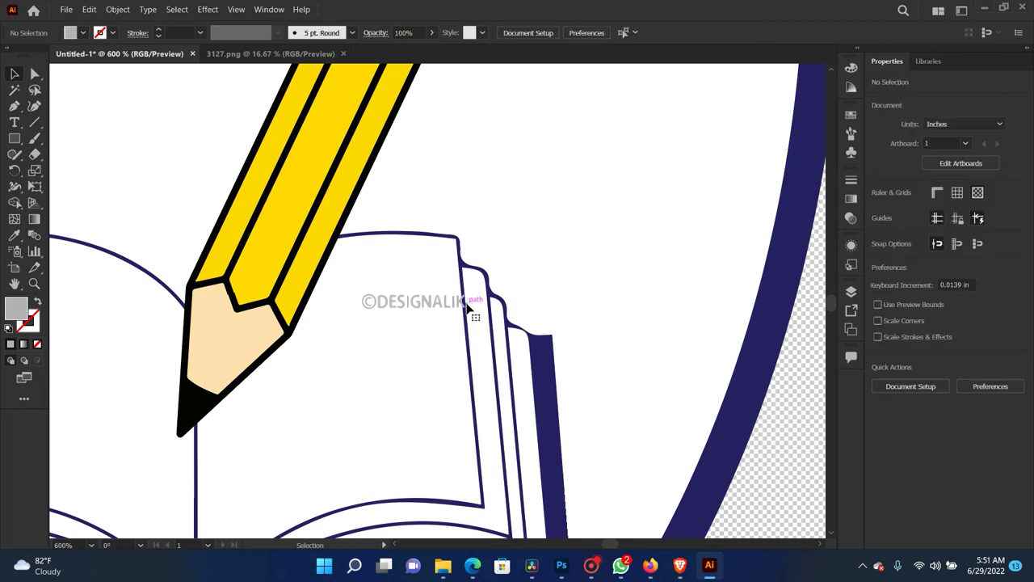
click(465, 305)
key(Delete)
click(453, 306)
key(Delete)
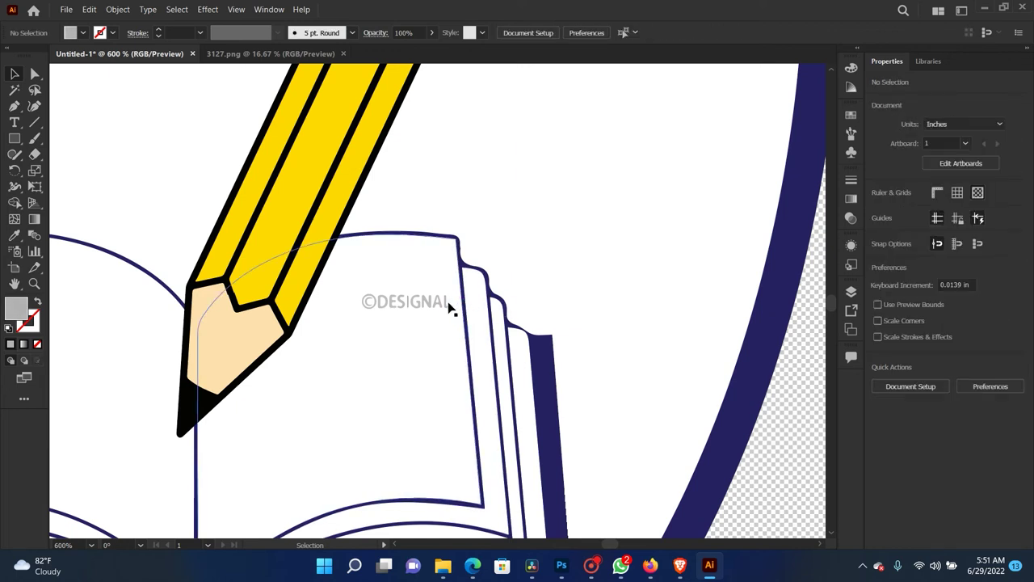
click(447, 310)
key(Delete)
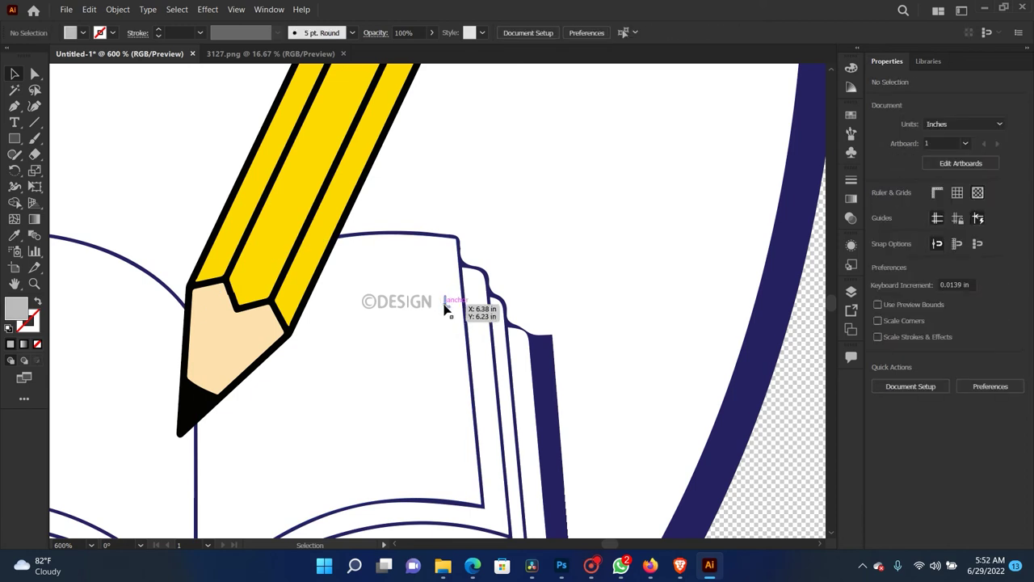
click(446, 309)
key(Delete)
Step: Delete the remaining watermark letters and remnants, including G and S, then view the whole shield
click(432, 308)
key(Delete)
click(415, 309)
key(Delete)
key(Delete)
click(399, 306)
key(Delete)
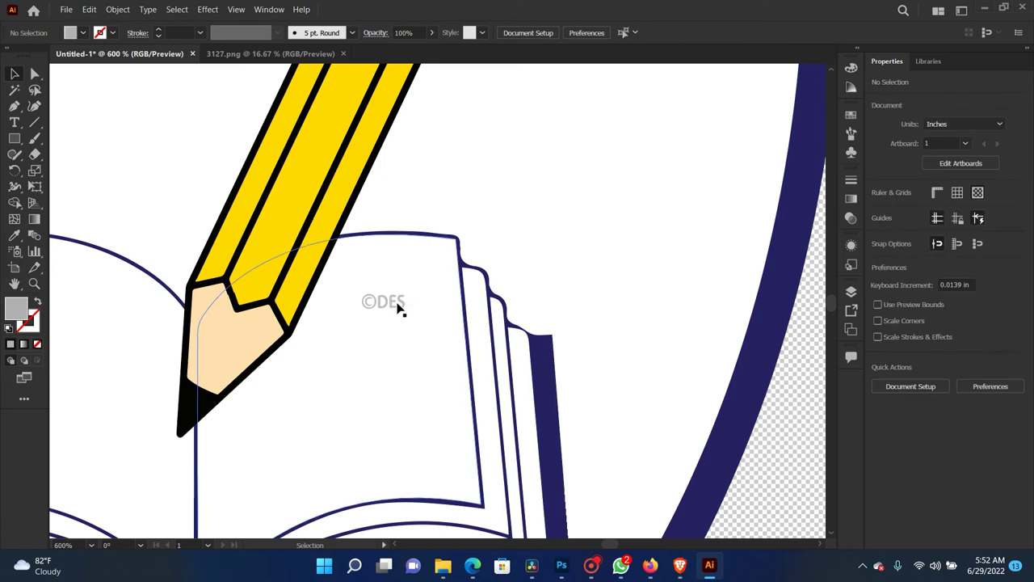
click(390, 307)
click(381, 305)
key(Delete)
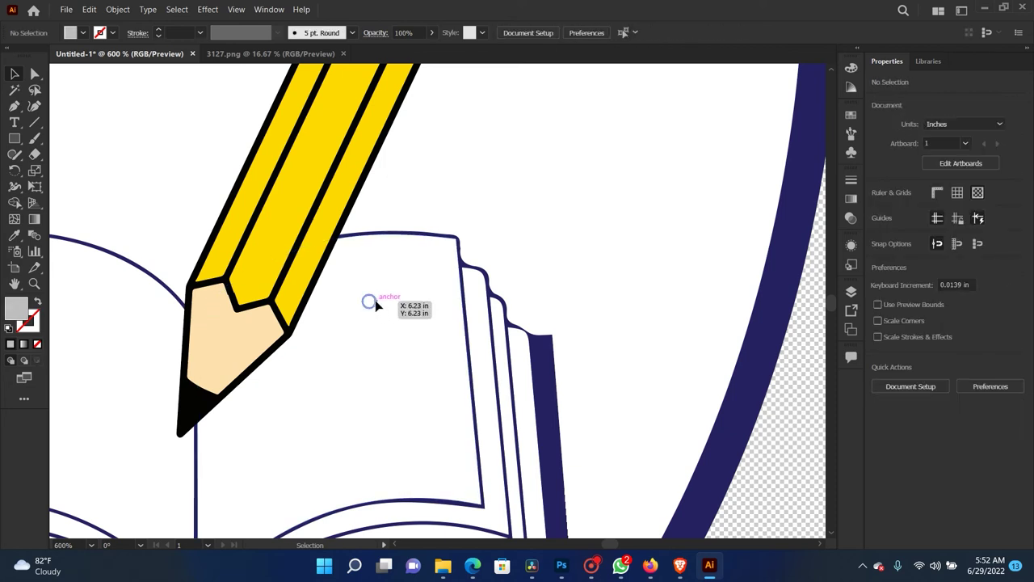
key(ctrl+minus)
key(ctrl+minus)
key(ctrl+minus)
mouse_move(565, 276)
mouse_down()
mouse_move(663, 282)
mouse_move(720, 335)
mouse_up()
key(ctrl+minus)
key(ctrl+minus)
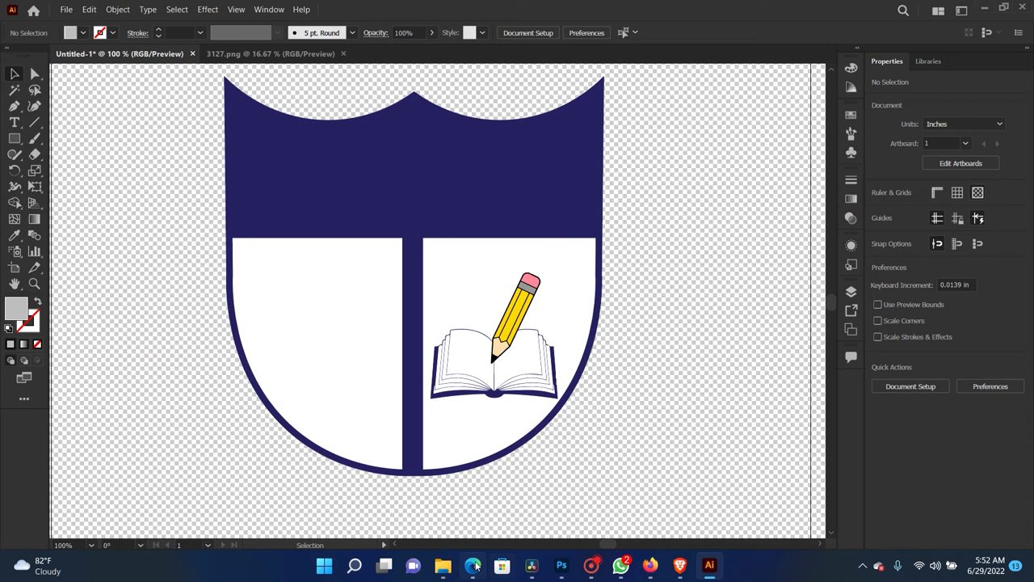
Step: Search Google Images for 'thumb fire', preview the campfire clipart, and return to Illustrator
click(473, 565)
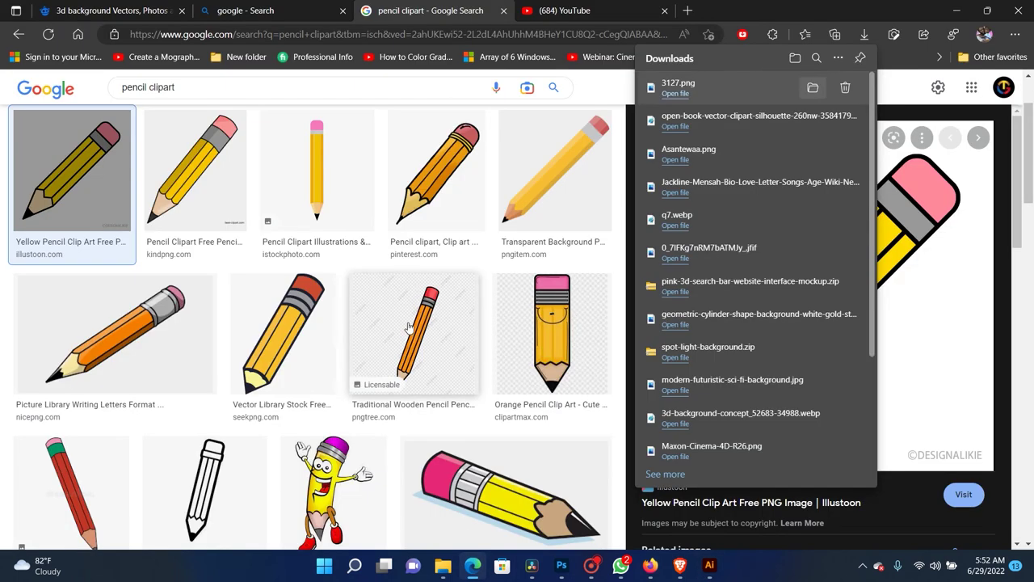
click(149, 89)
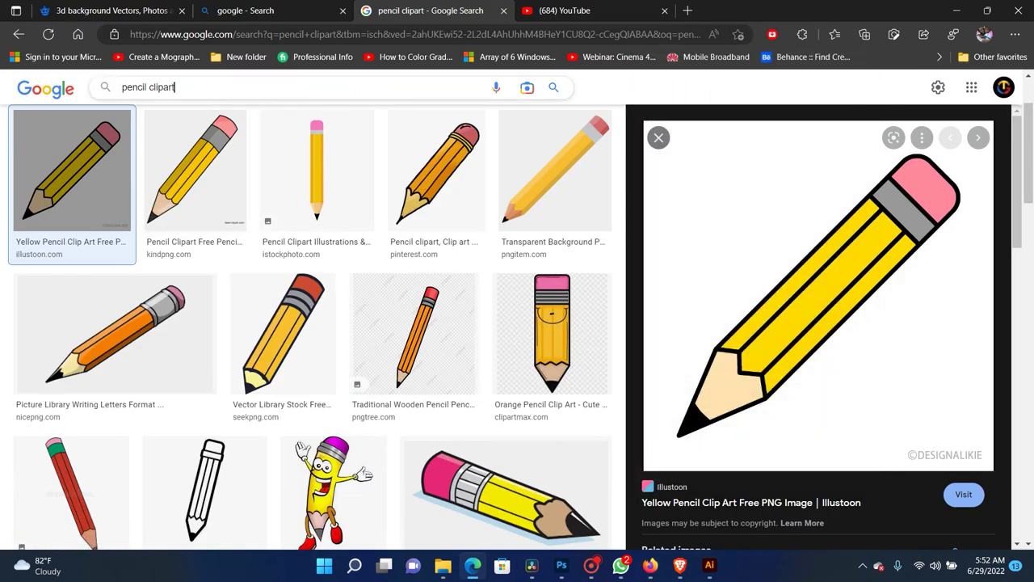
text(thumb fire)
key(Return)
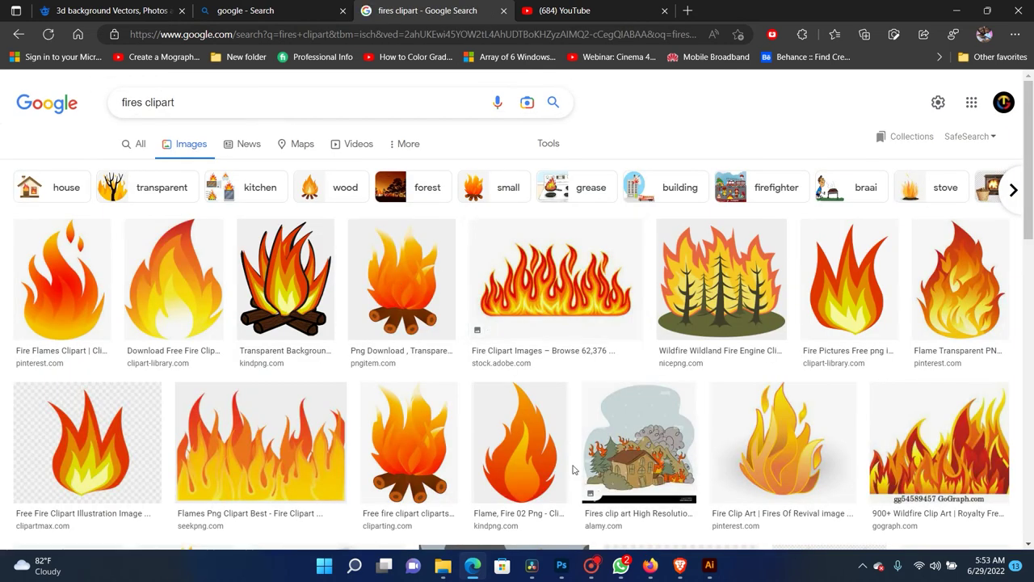
click(291, 305)
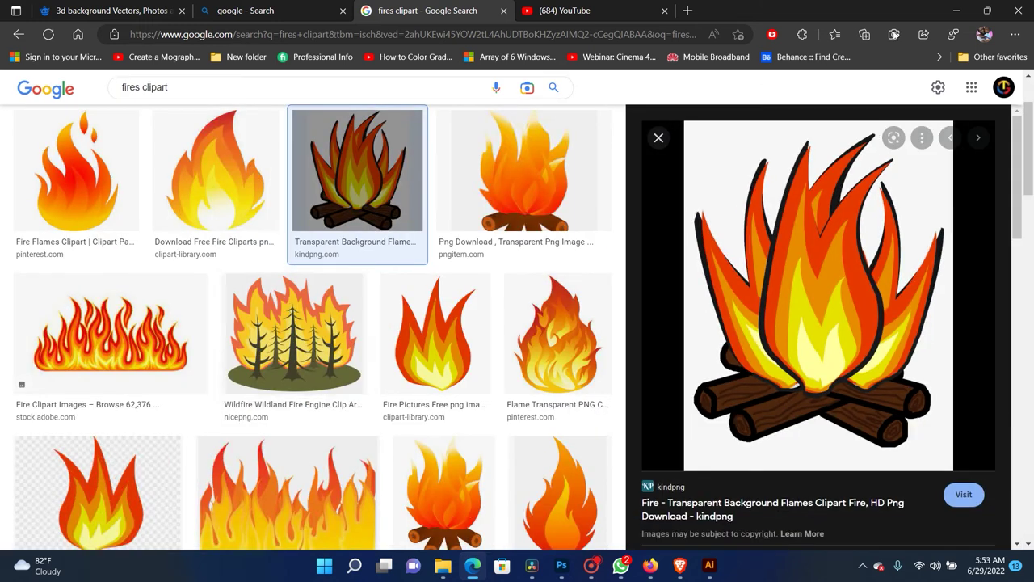
click(956, 11)
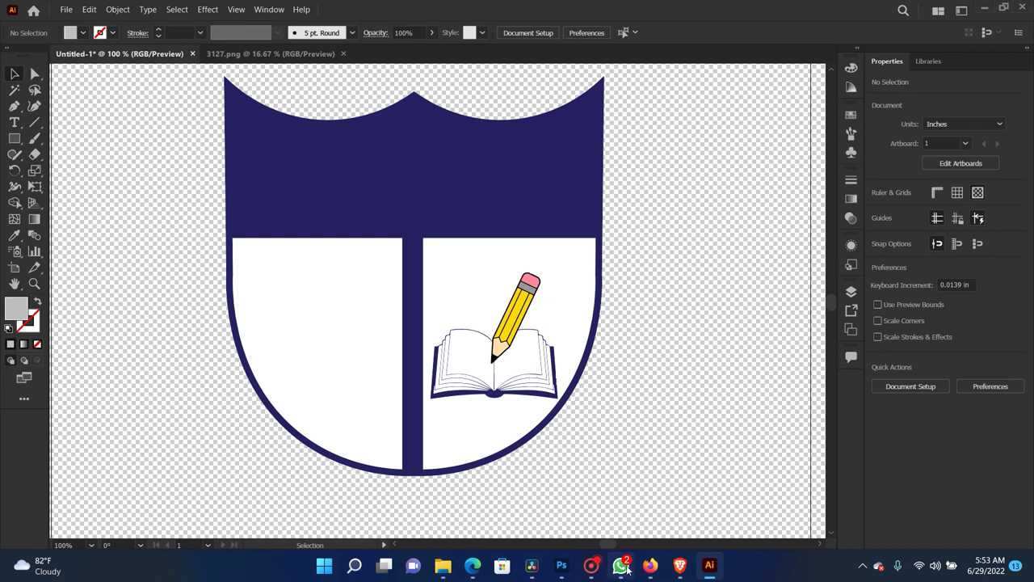
click(650, 565)
click(628, 569)
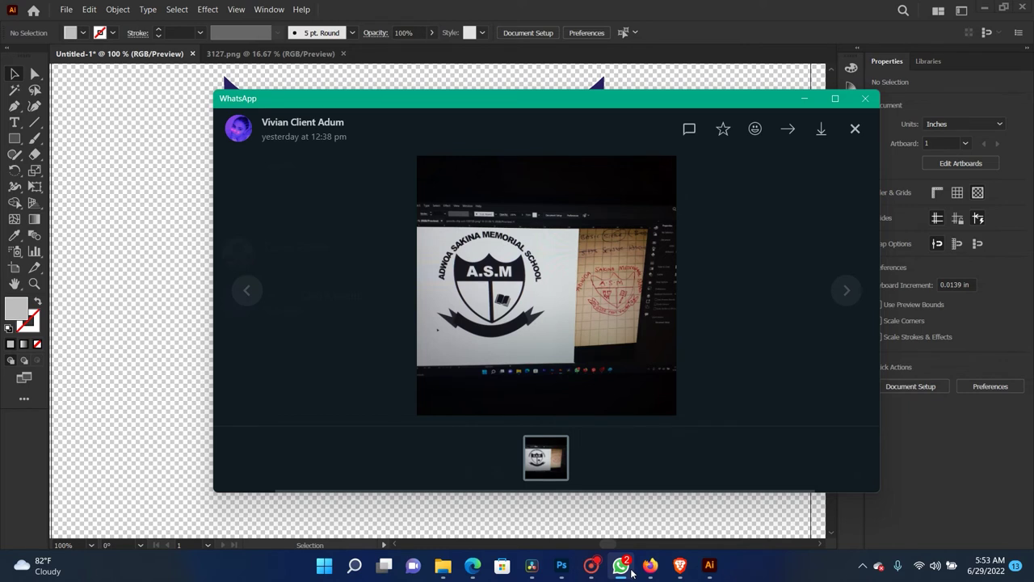
click(626, 567)
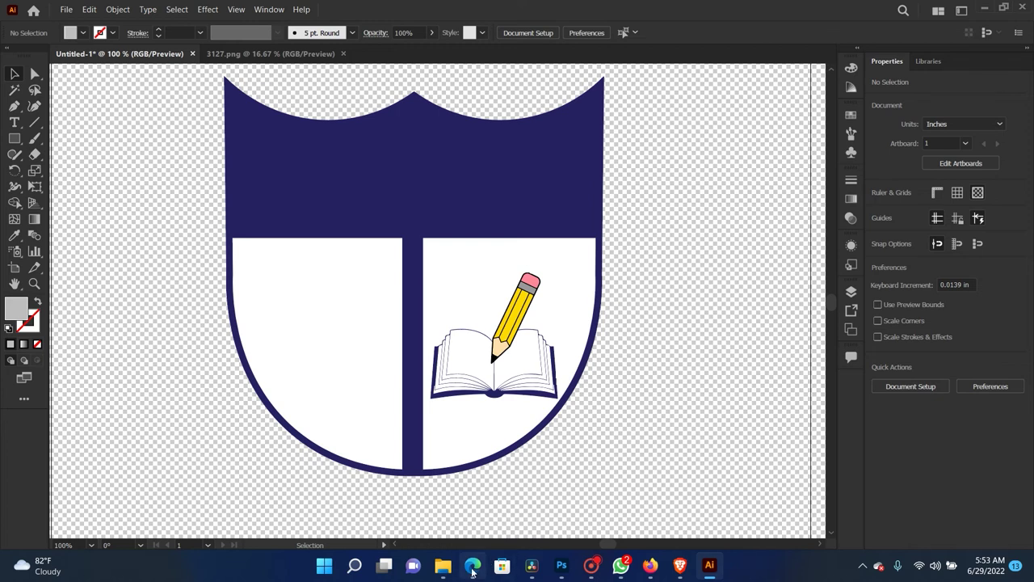
Step: Search Google Images for 'computer clipart' and save the grey monitor-and-keyboard image via Save image as
mouse_move(472, 564)
click(464, 517)
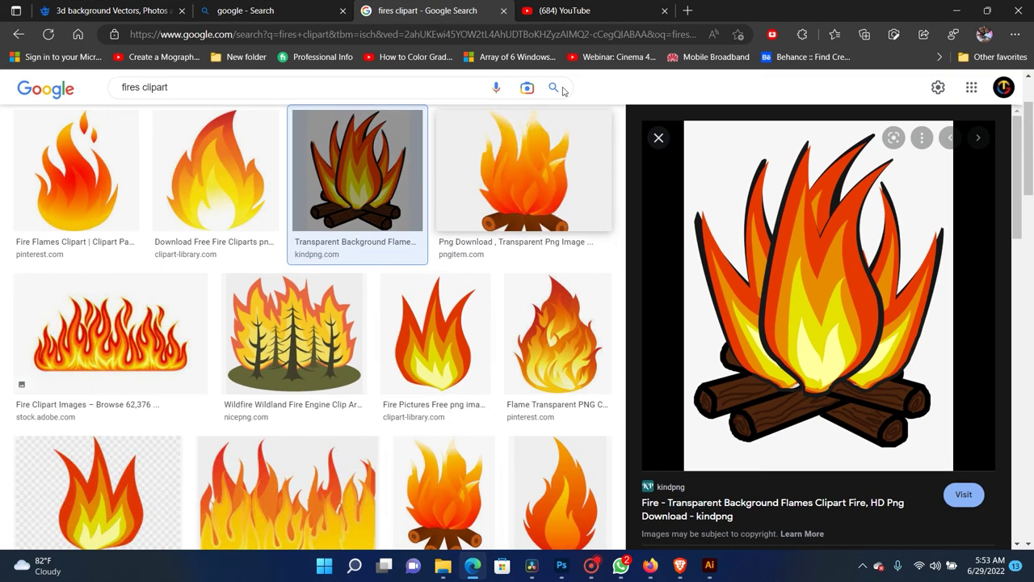
click(145, 87)
text(computer clip)
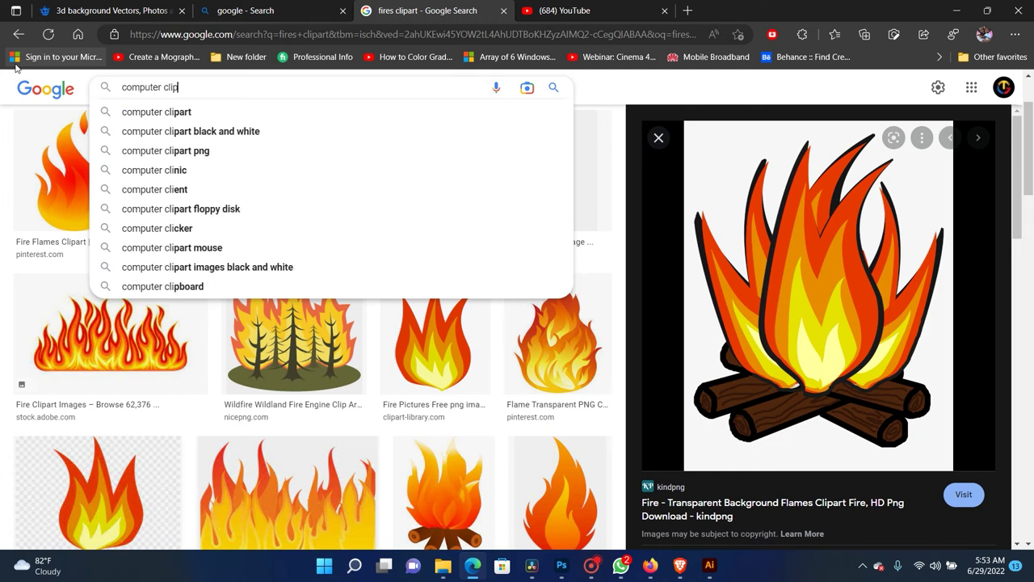
text(art)
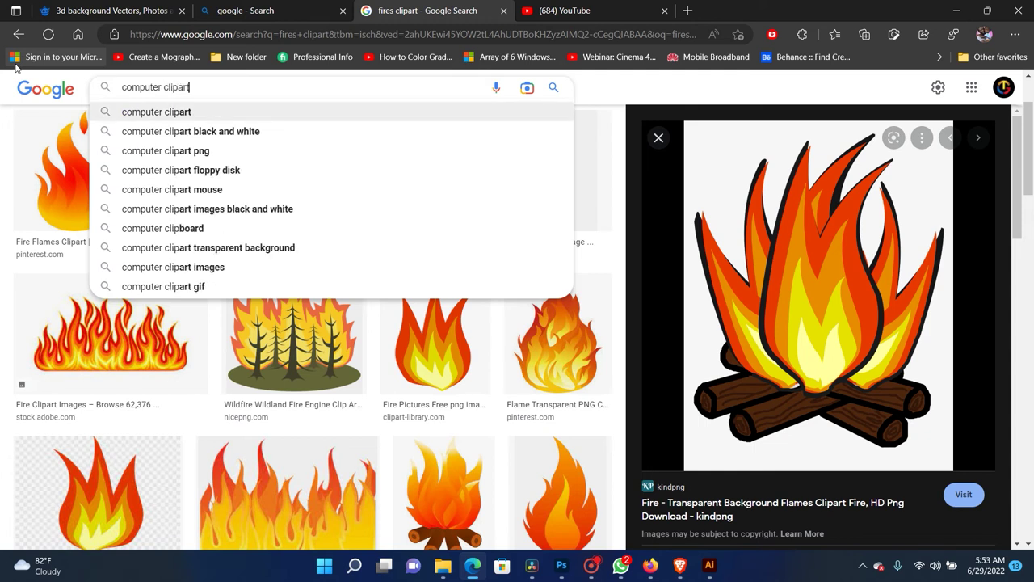
key(Return)
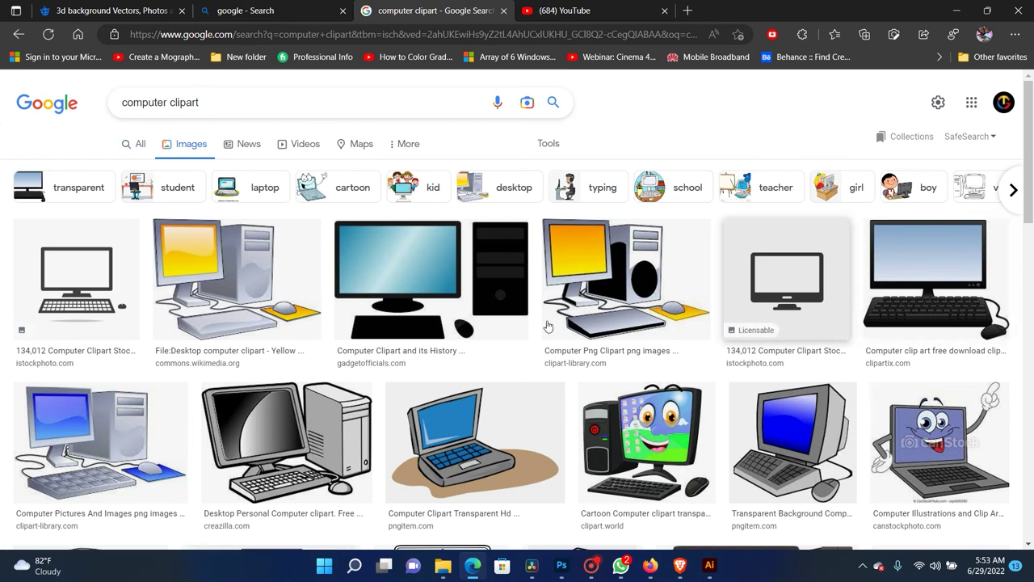
click(77, 279)
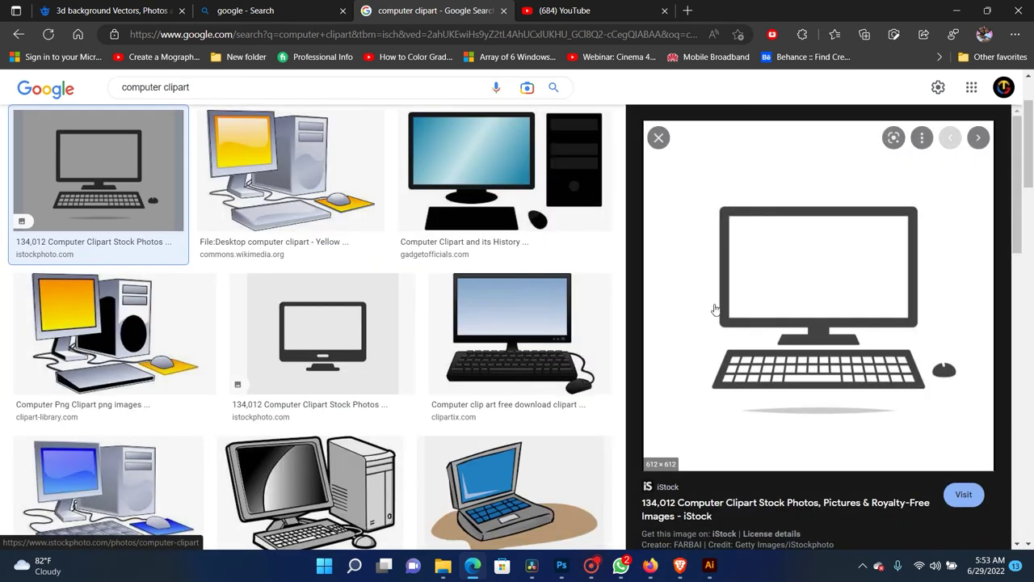
right_click(767, 294)
click(513, 330)
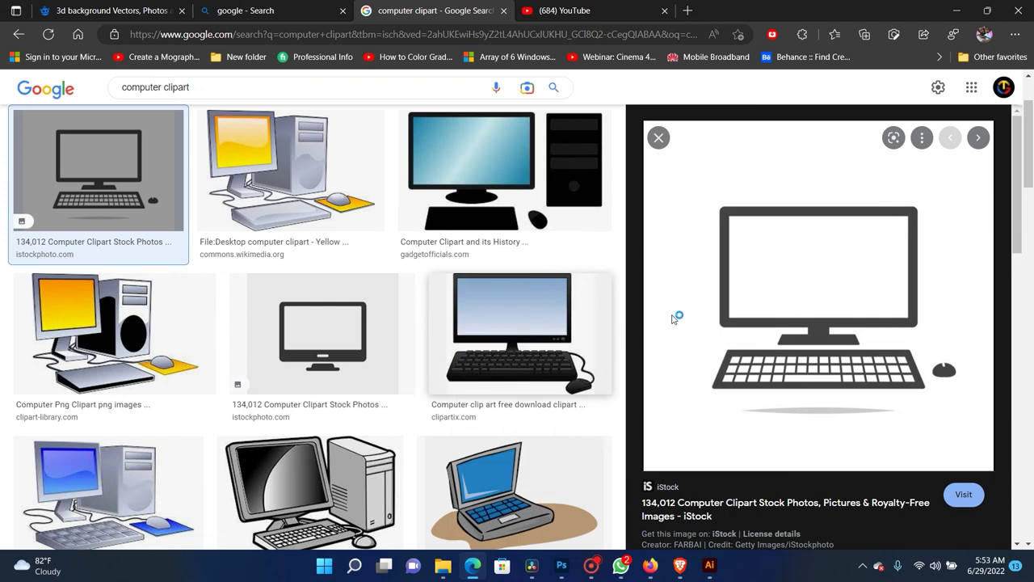
click(750, 435)
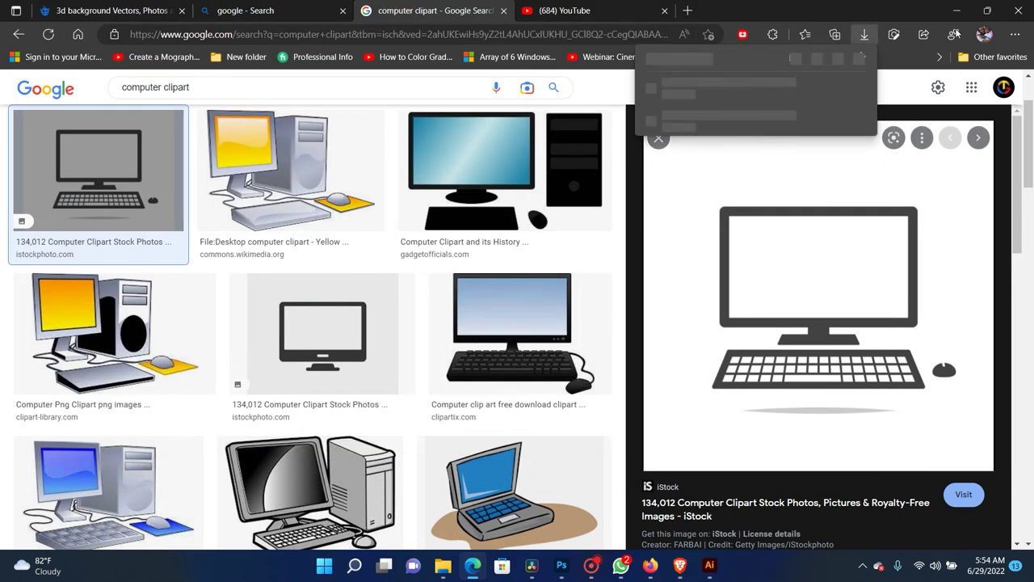
key(alt+Tab)
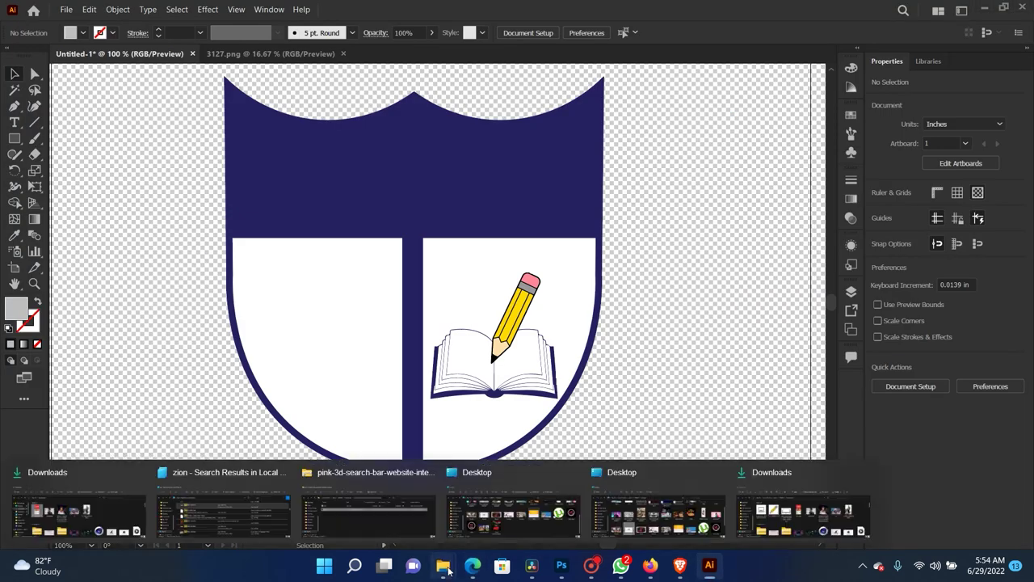
mouse_move(443, 564)
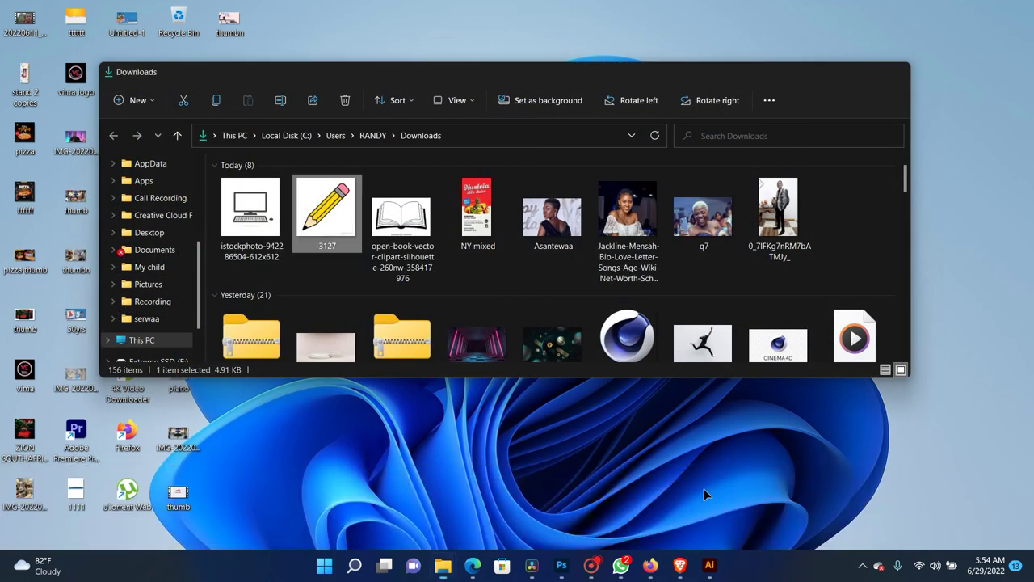
Step: Place the downloaded computer image in the shield's left white panel, scaled to about 1.67 in
click(800, 505)
drag(250, 210, 601, 417)
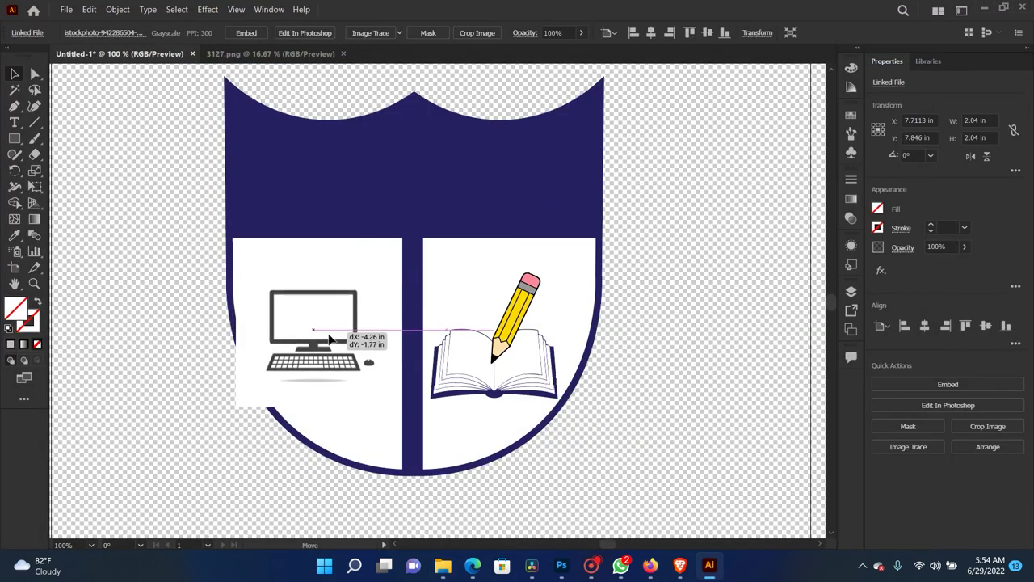
drag(601, 417, 302, 298)
drag(247, 412, 273, 383)
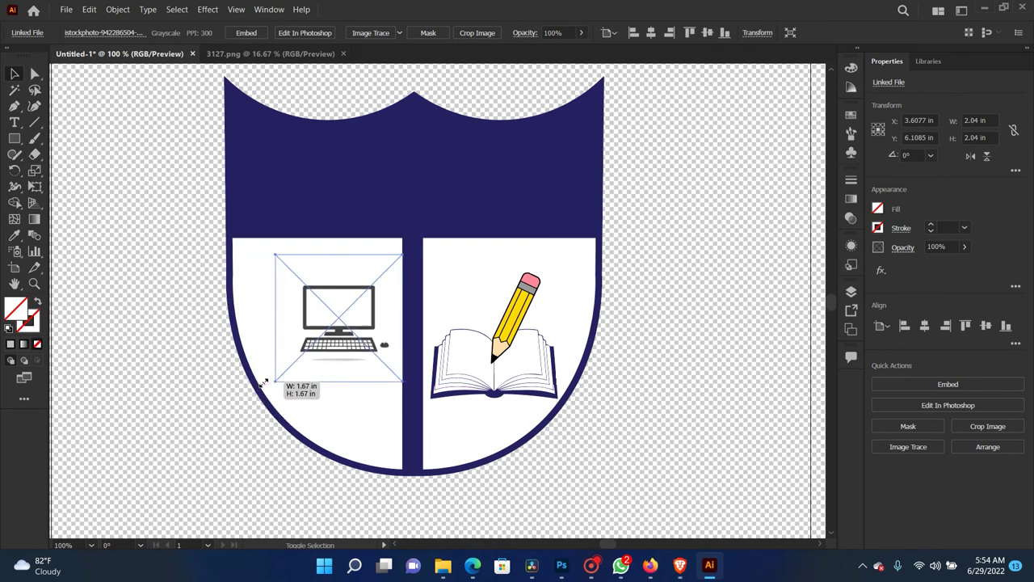
drag(377, 341, 355, 335)
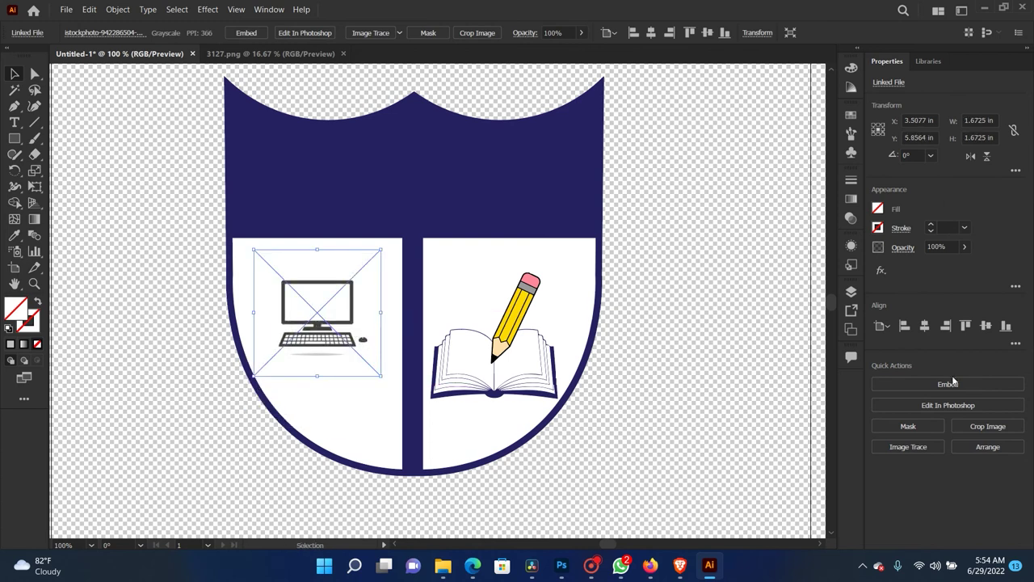
Step: Image-trace the computer with default settings, expand and ungroup it, and delete its white square
click(921, 446)
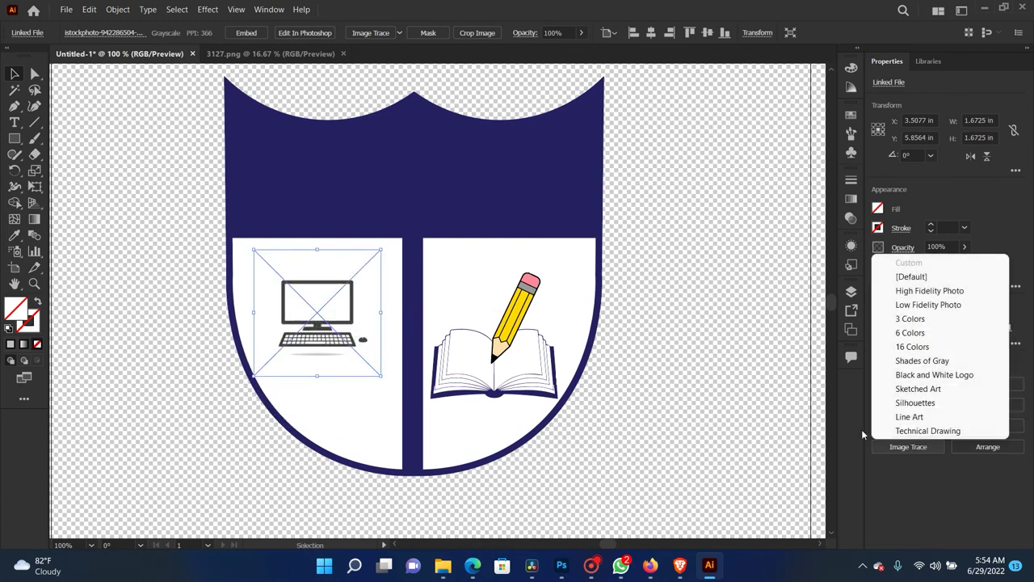
click(929, 277)
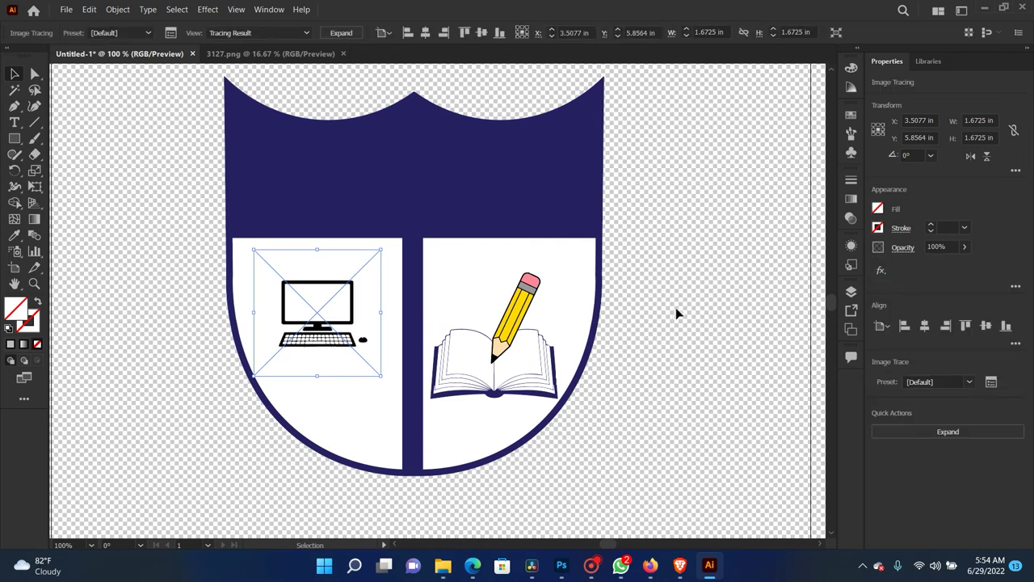
click(924, 428)
right_click(344, 303)
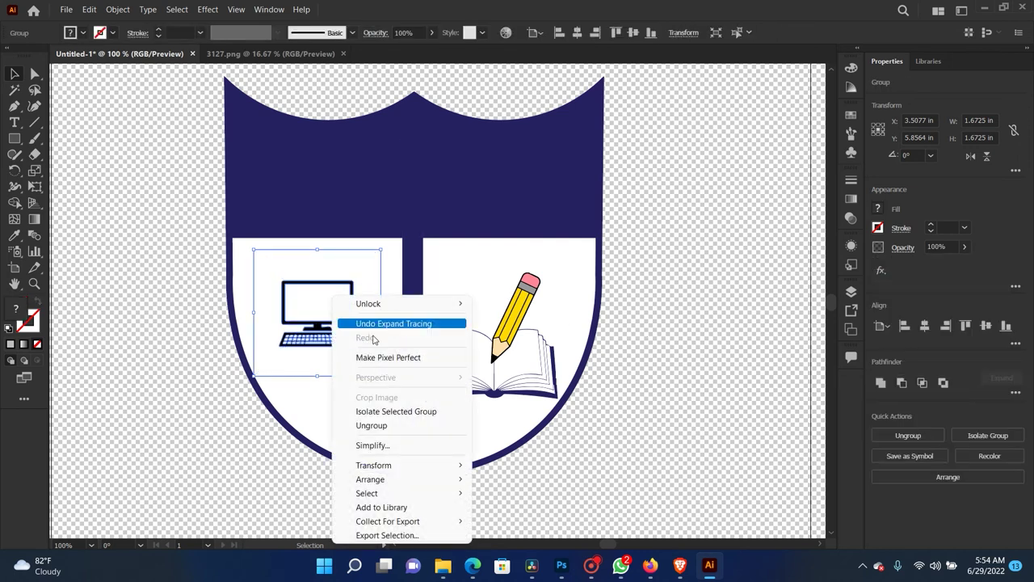
click(379, 425)
click(711, 426)
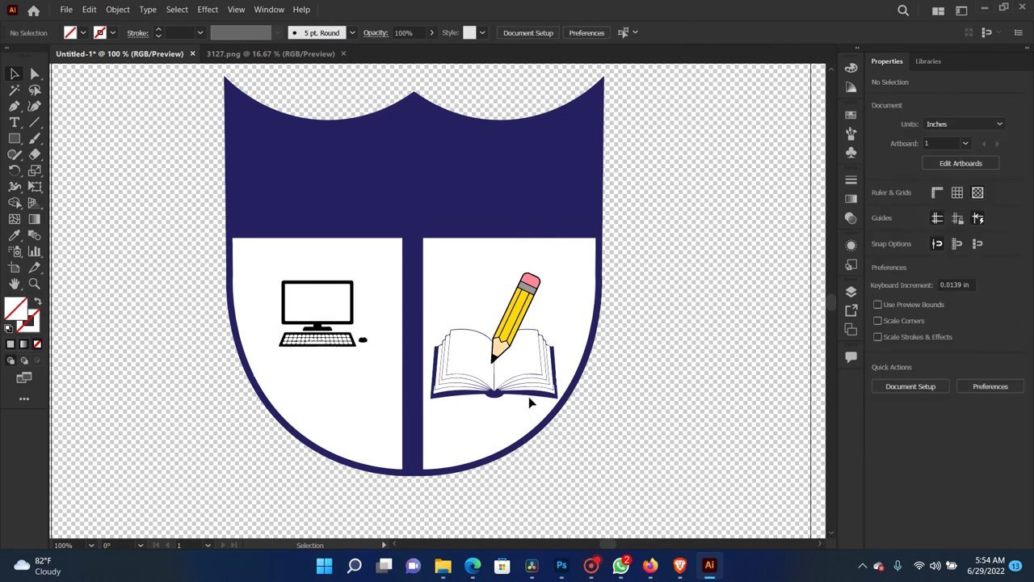
click(376, 300)
key(Delete)
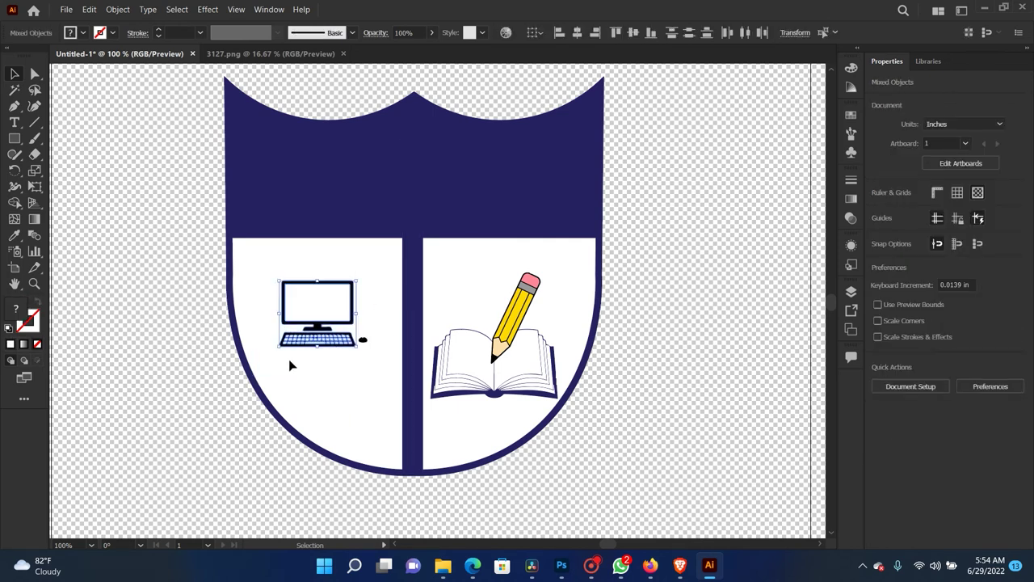
Step: Scale the computer icon to about 1.54 × 1.15 in and position it in the left panel
drag(270, 363, 374, 289)
click(382, 271)
drag(297, 358, 376, 275)
drag(278, 348, 255, 365)
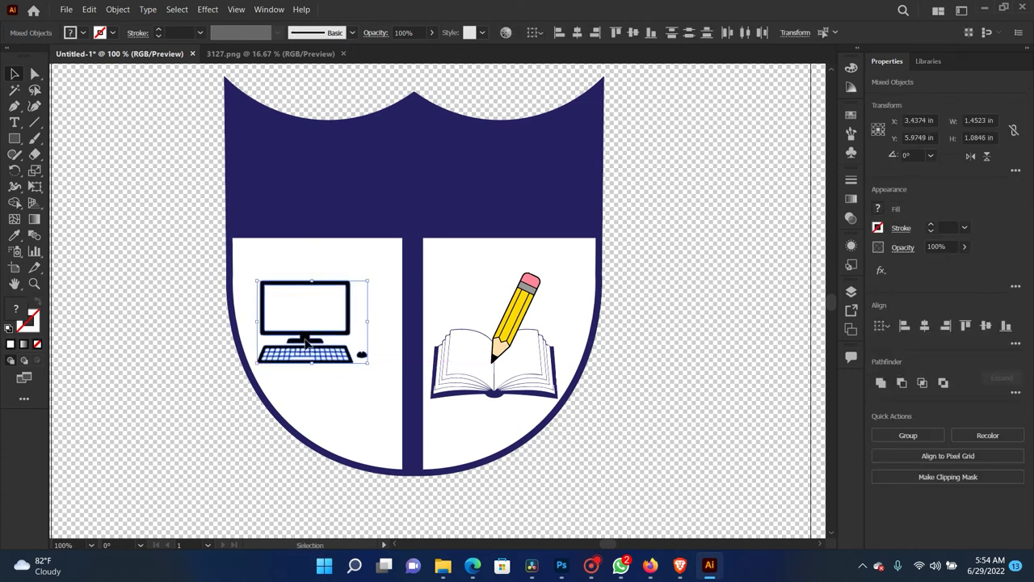
drag(307, 343, 321, 356)
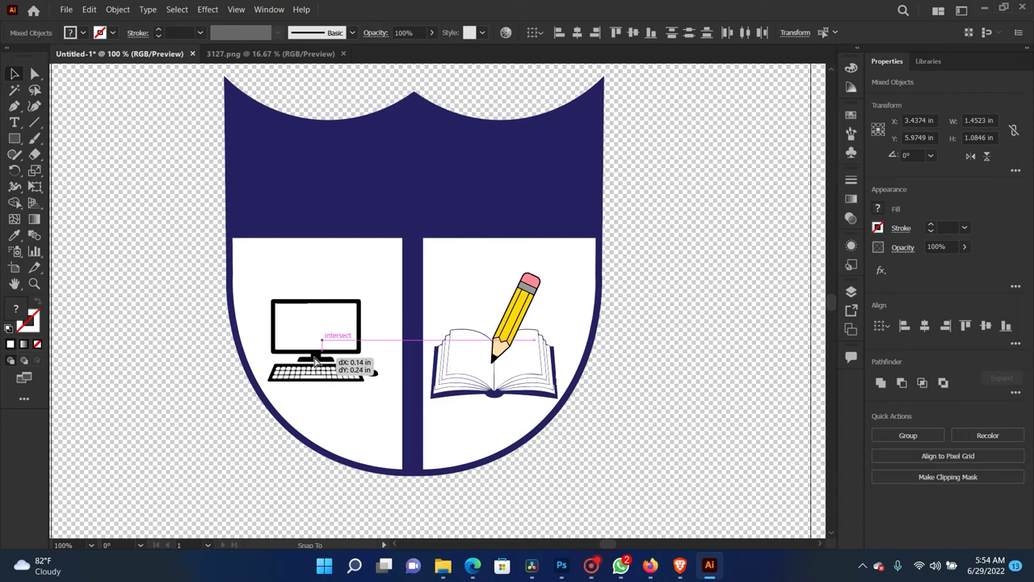
drag(322, 356, 319, 360)
drag(378, 300, 387, 292)
click(732, 276)
Step: Pan the view of the shield and briefly check the WhatsApp reference image
drag(694, 236, 664, 291)
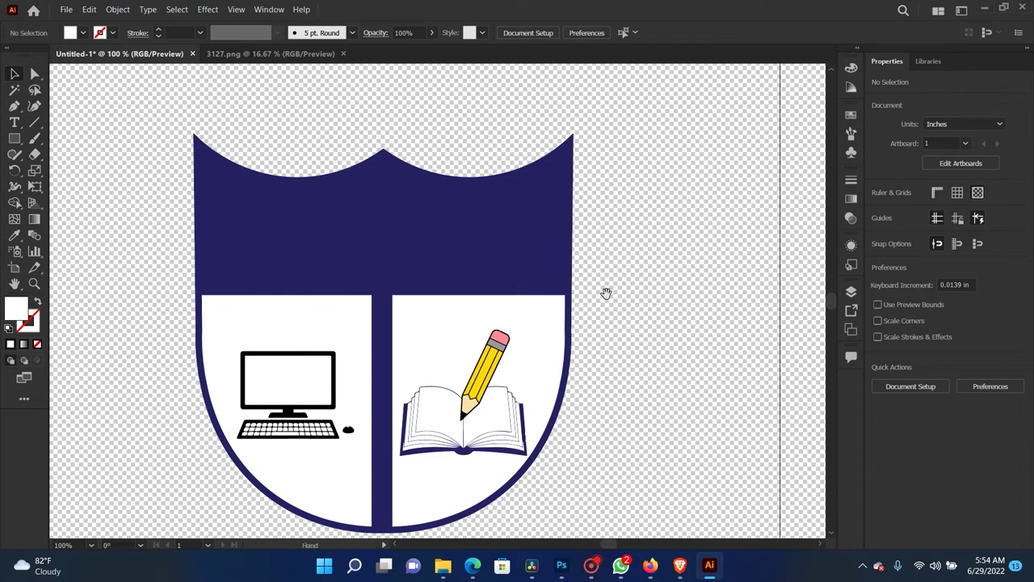
drag(605, 293, 664, 303)
scroll(674, 379, down, 1)
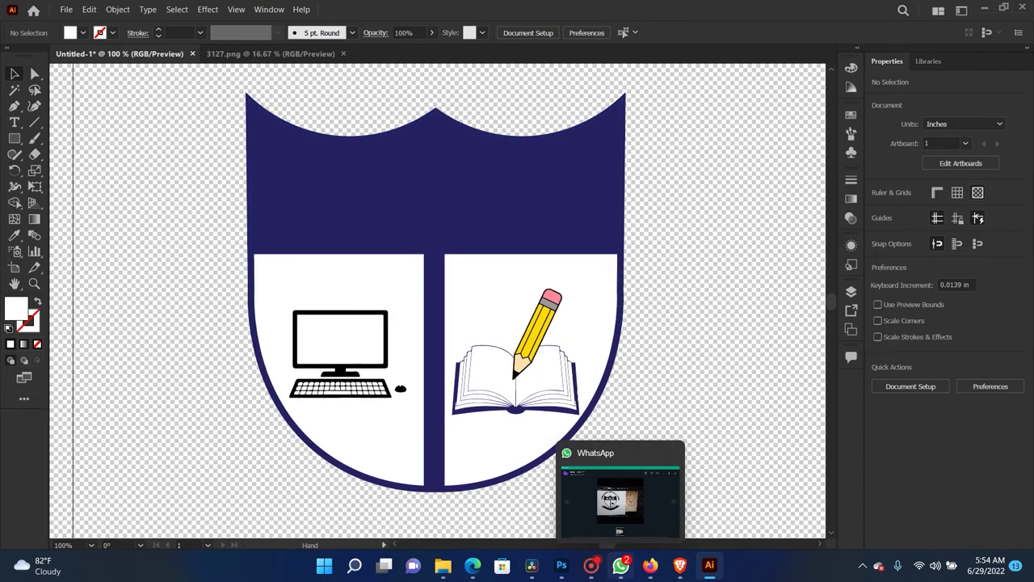
click(620, 565)
click(621, 564)
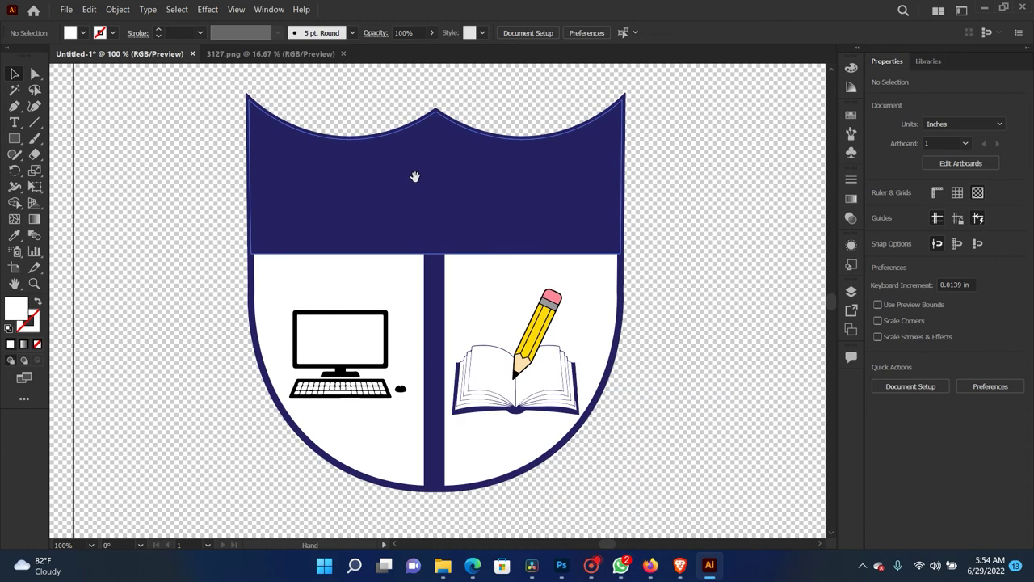
Step: Add an A.S.A text line beside the shield and set its font to Arial Black
key(t)
click(142, 242)
text(a)
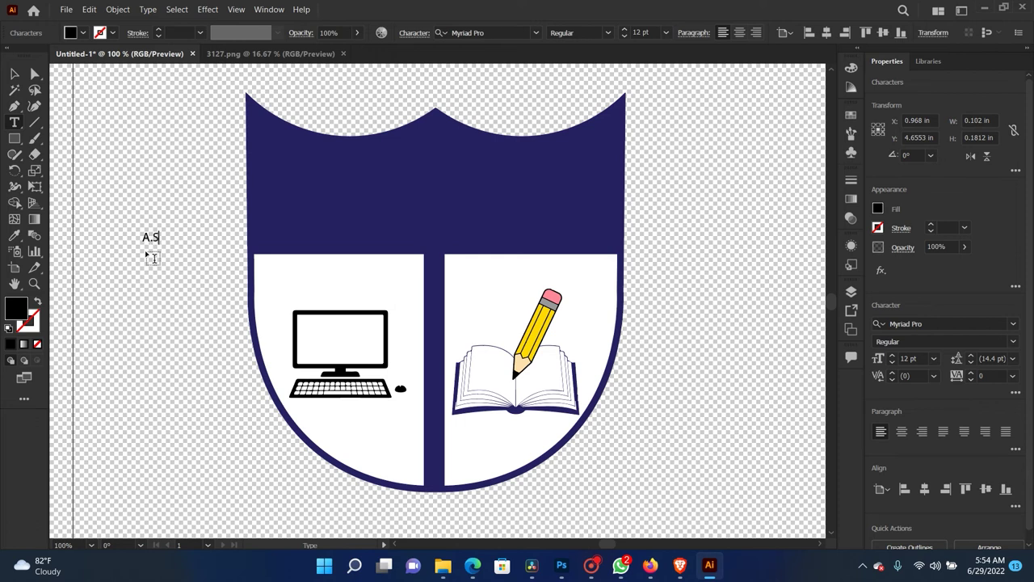
key(ctrl+a)
click(978, 323)
text(ARI)
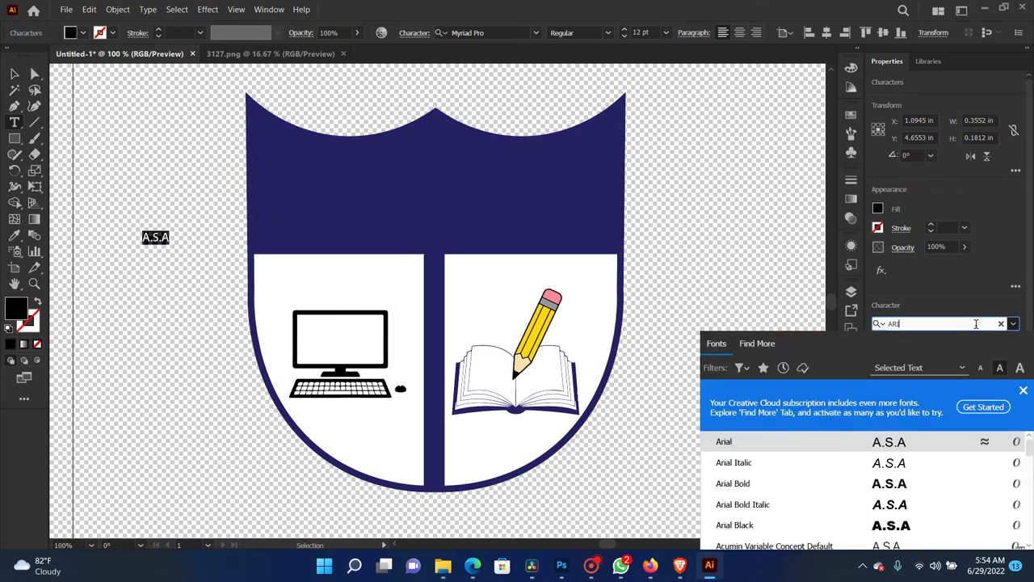
key(Down)
key(Down)
key(Down)
key(Down)
key(Return)
key(Escape)
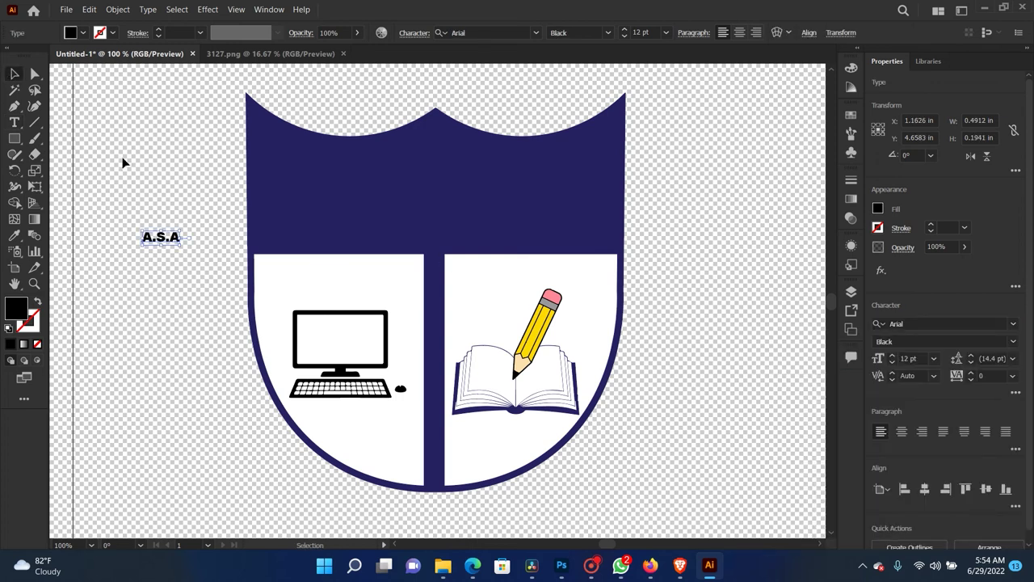
Step: Enlarge the A.S.A text into the navy top band and give it a white fill
mouse_move(181, 229)
mouse_down()
mouse_move(274, 196)
mouse_move(464, 194)
mouse_move(548, 147)
mouse_up()
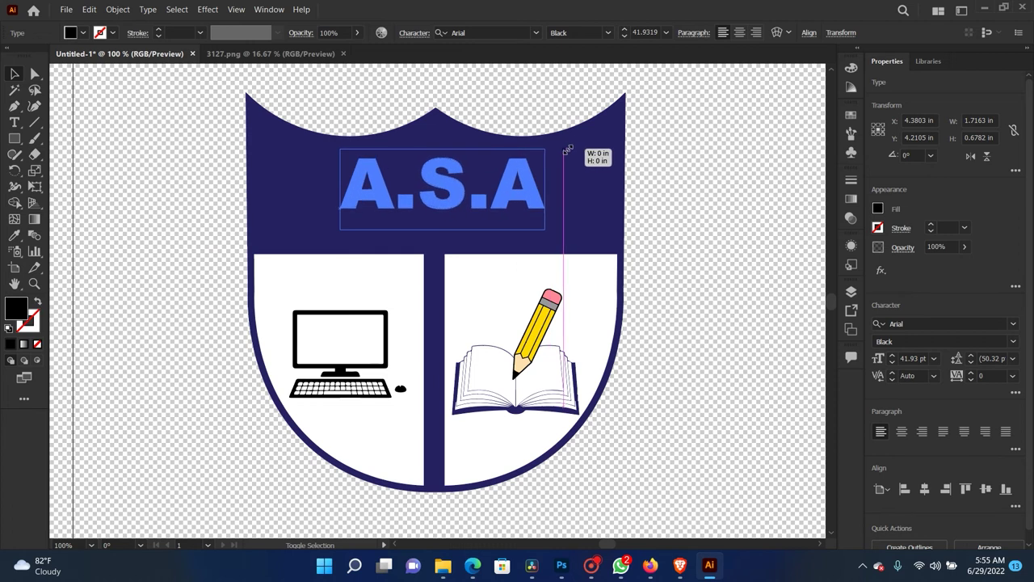
drag(501, 194, 488, 209)
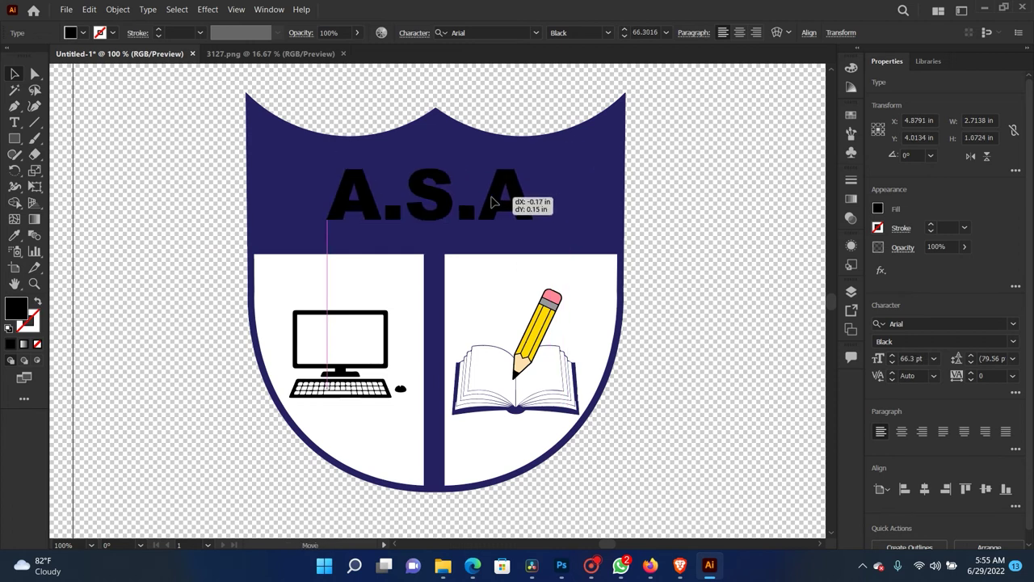
click(878, 209)
click(746, 260)
click(706, 180)
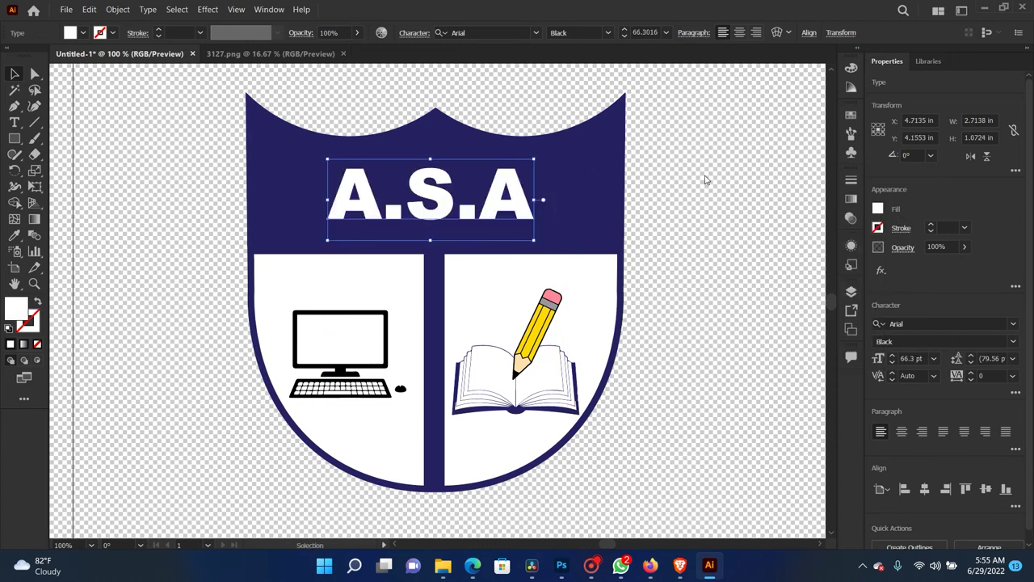
click(659, 185)
Step: Fine-tune the A.S.A lettering to about 78.93 pt, centred across the navy band
click(501, 178)
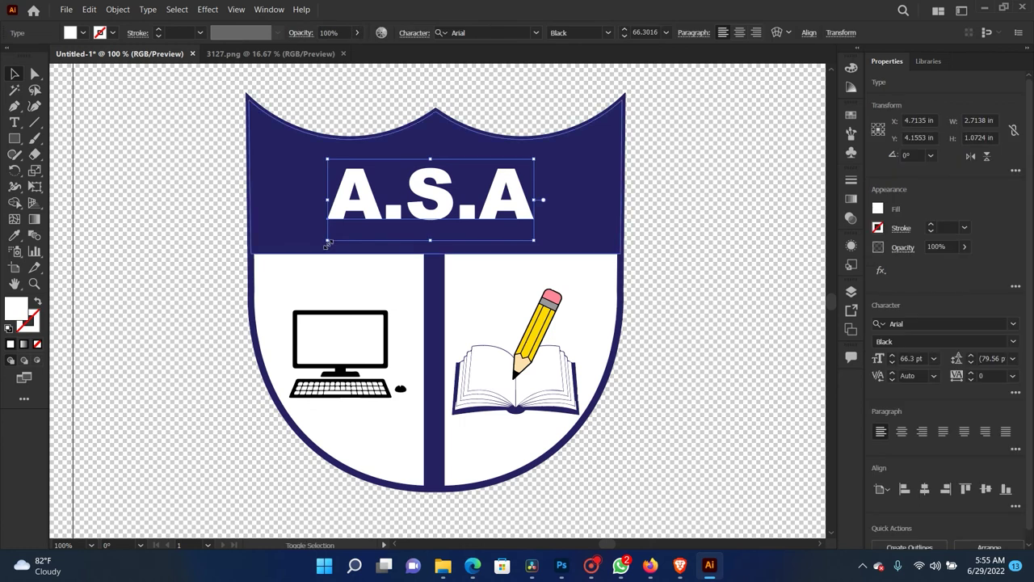
drag(327, 241, 310, 246)
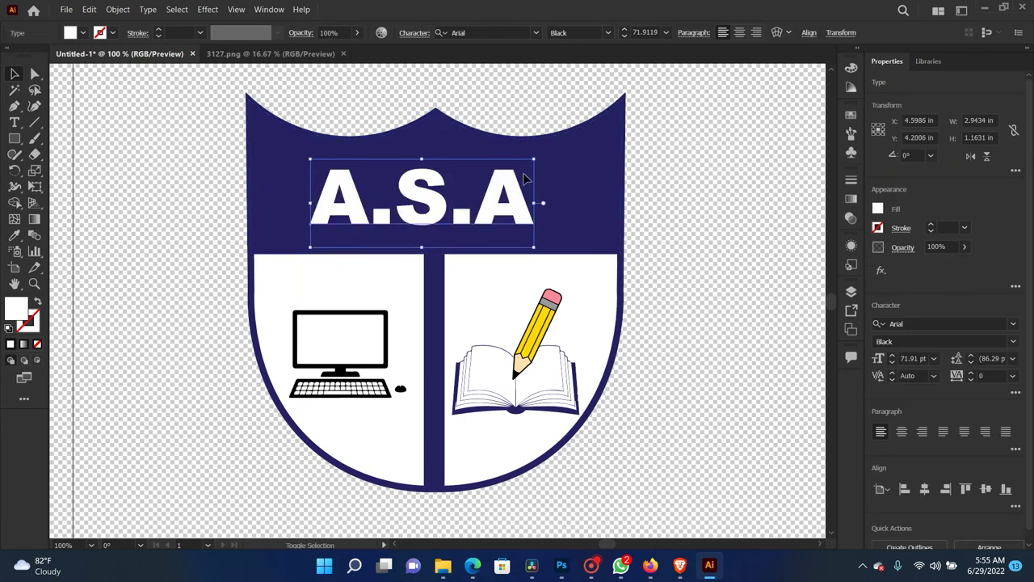
drag(533, 161, 554, 151)
drag(520, 198, 515, 204)
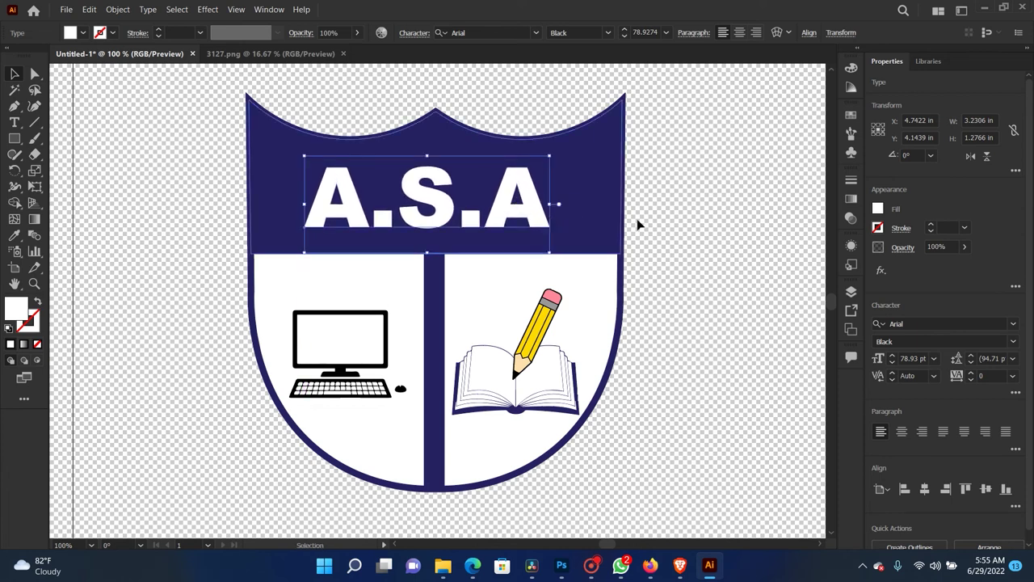
click(637, 219)
click(531, 219)
shift+click(604, 207)
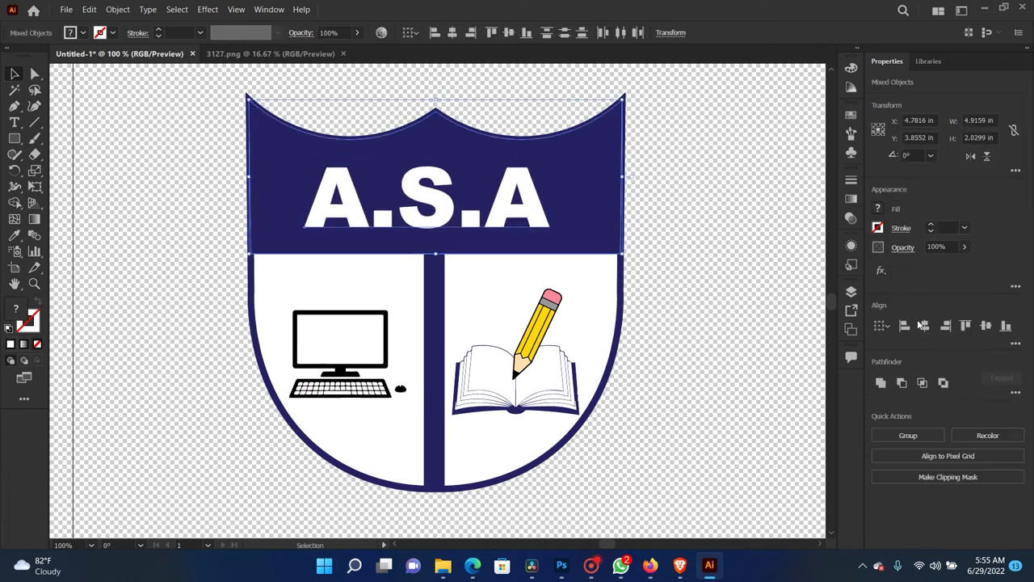
click(709, 219)
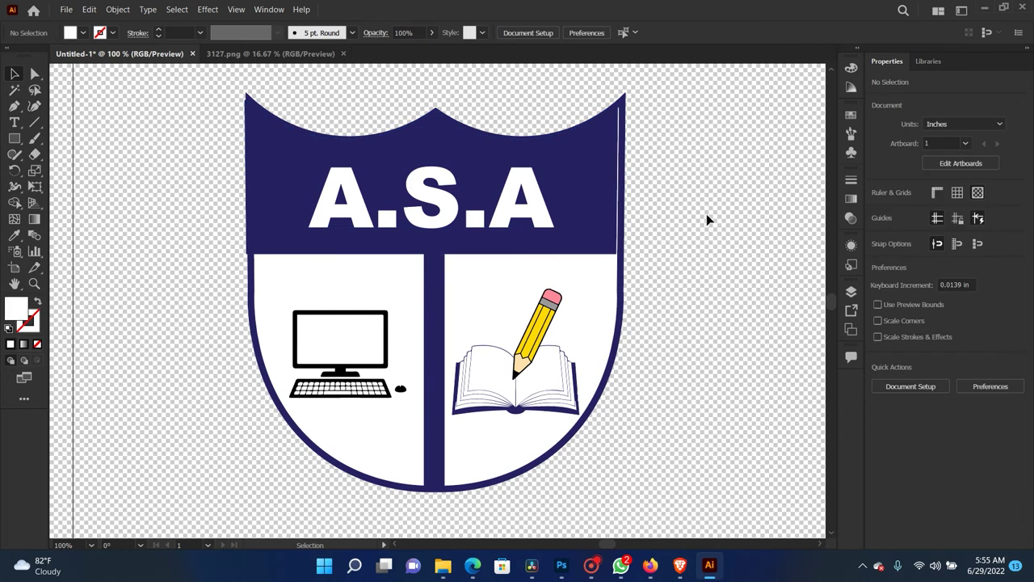
key(ctrl+z)
click(704, 213)
click(622, 218)
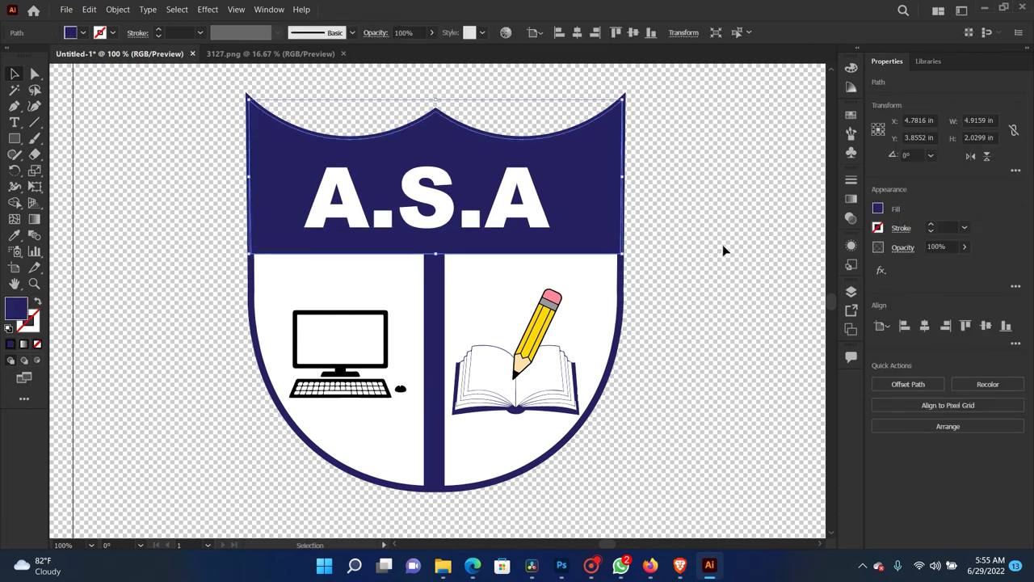
click(704, 294)
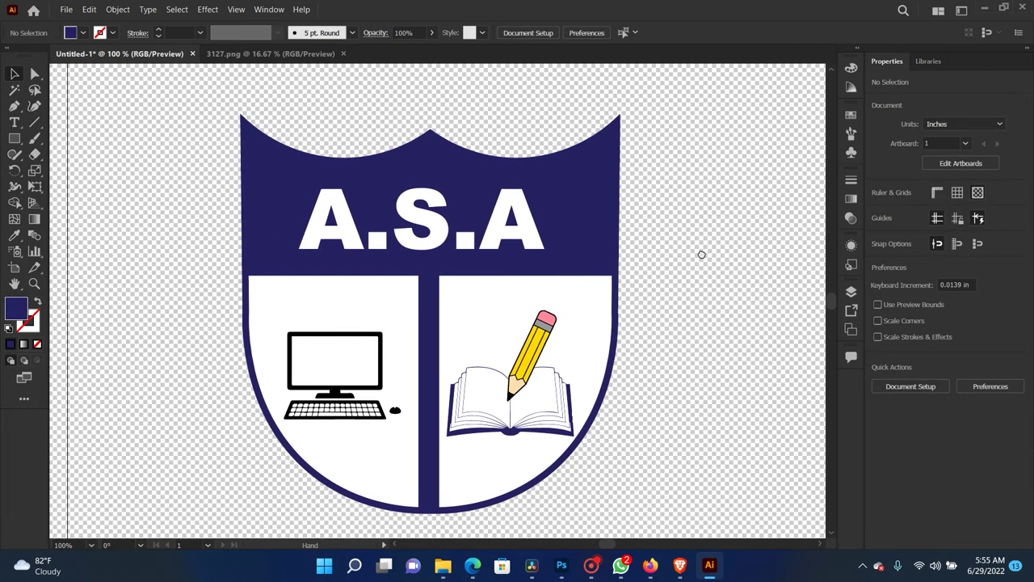
drag(708, 231, 695, 260)
key(ctrl+minus)
key(ctrl+minus)
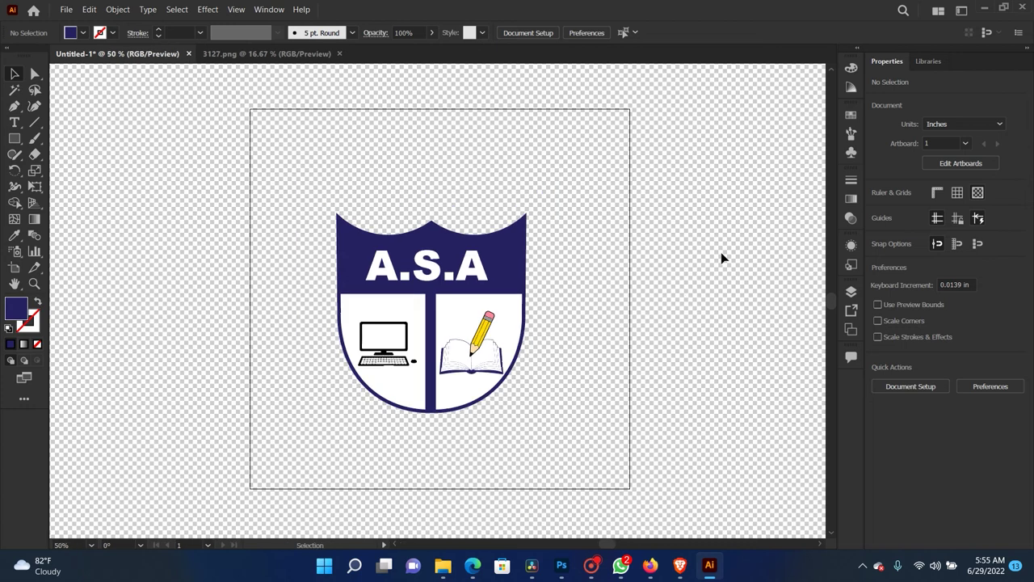
key(ctrl+a)
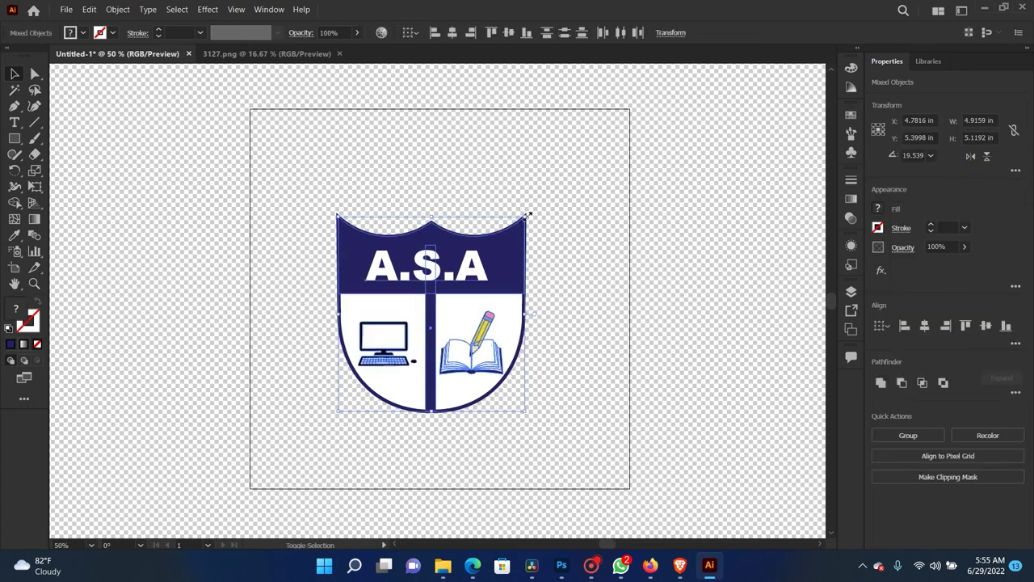
click(602, 205)
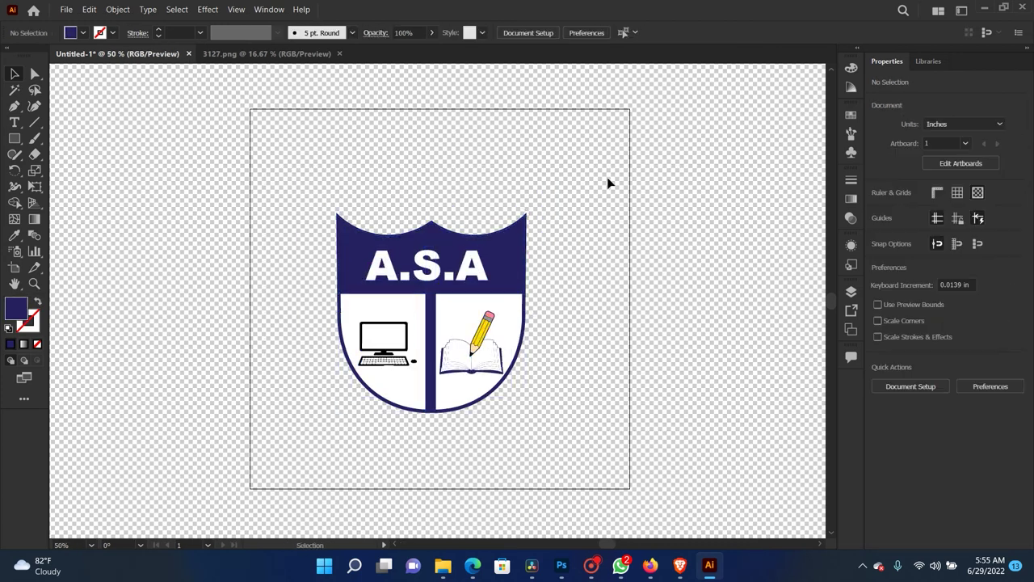
drag(316, 408, 600, 251)
click(546, 196)
click(850, 292)
scroll(767, 460, down, 10)
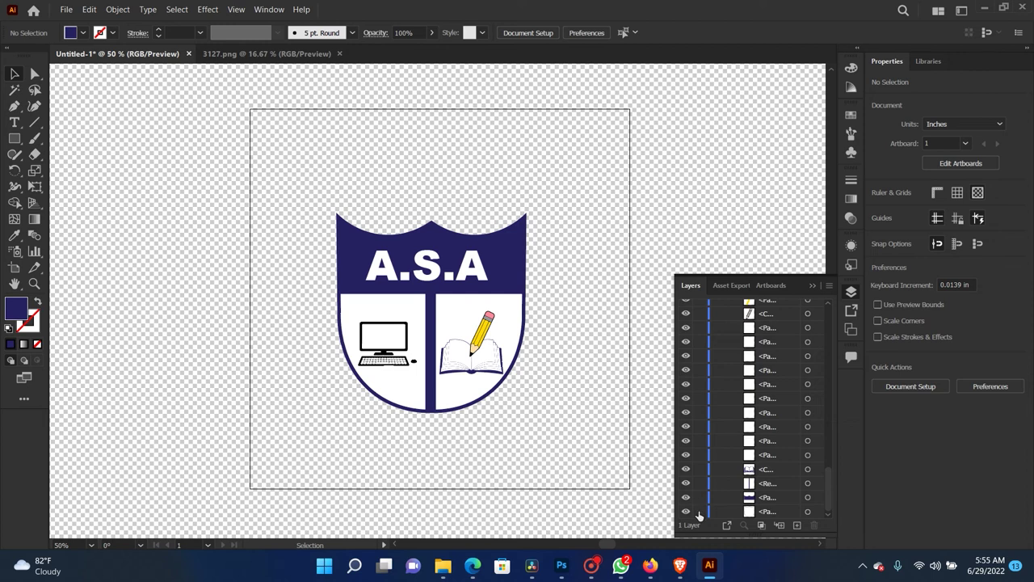
click(784, 512)
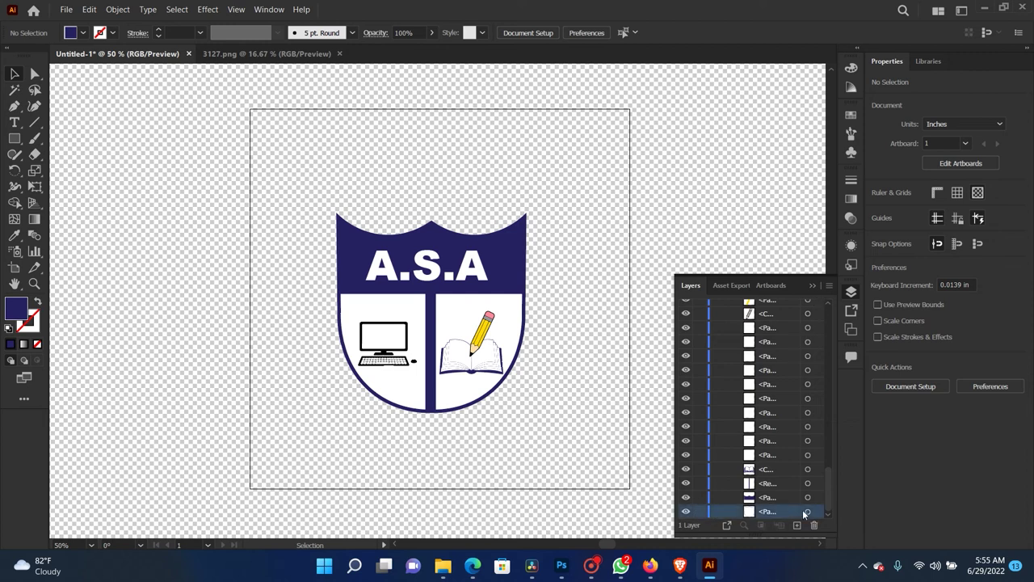
click(811, 286)
click(14, 138)
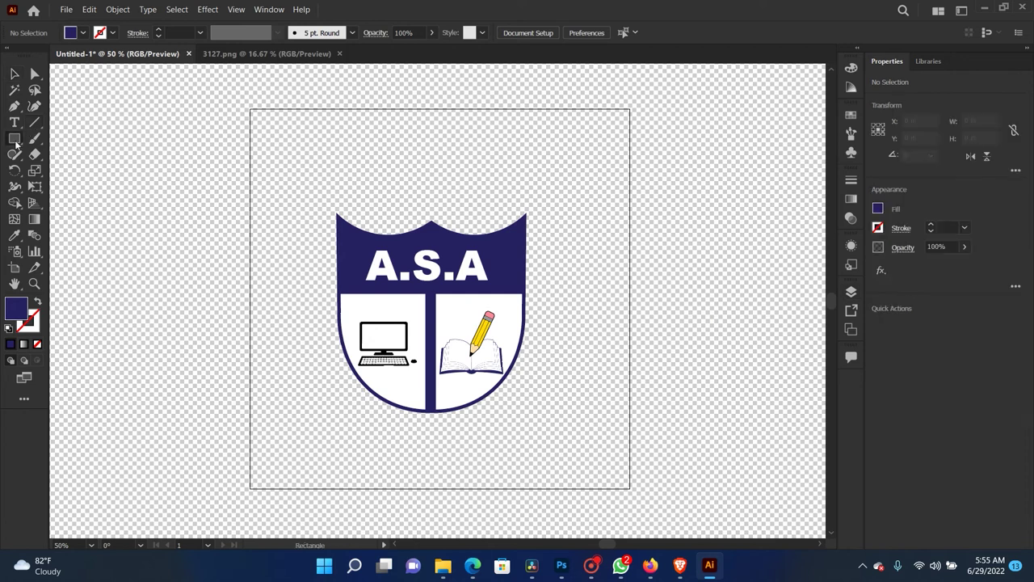
Step: Draw a large circle over the artboard centre with a white fill
click(46, 169)
drag(285, 161, 546, 469)
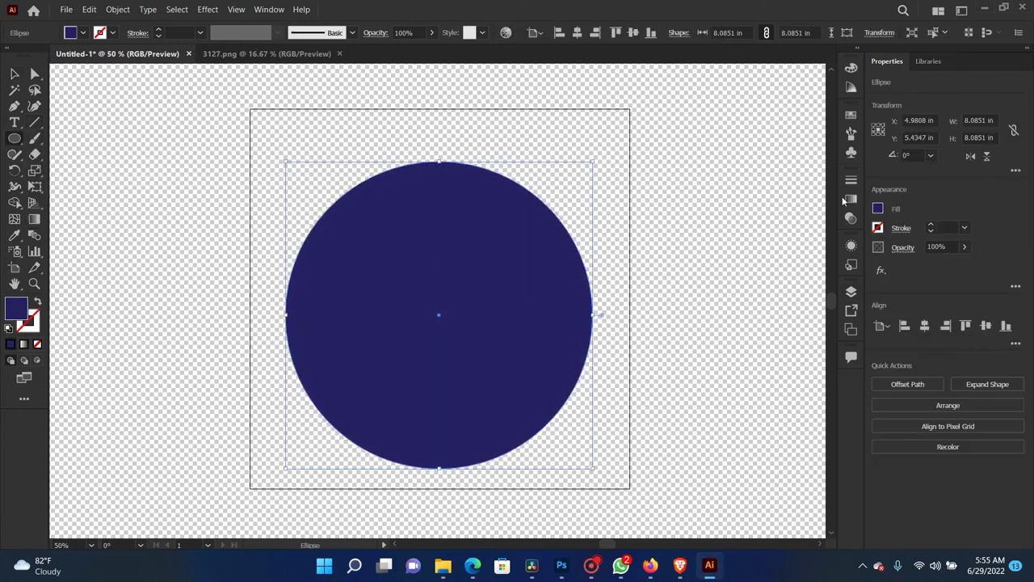
click(877, 209)
click(747, 257)
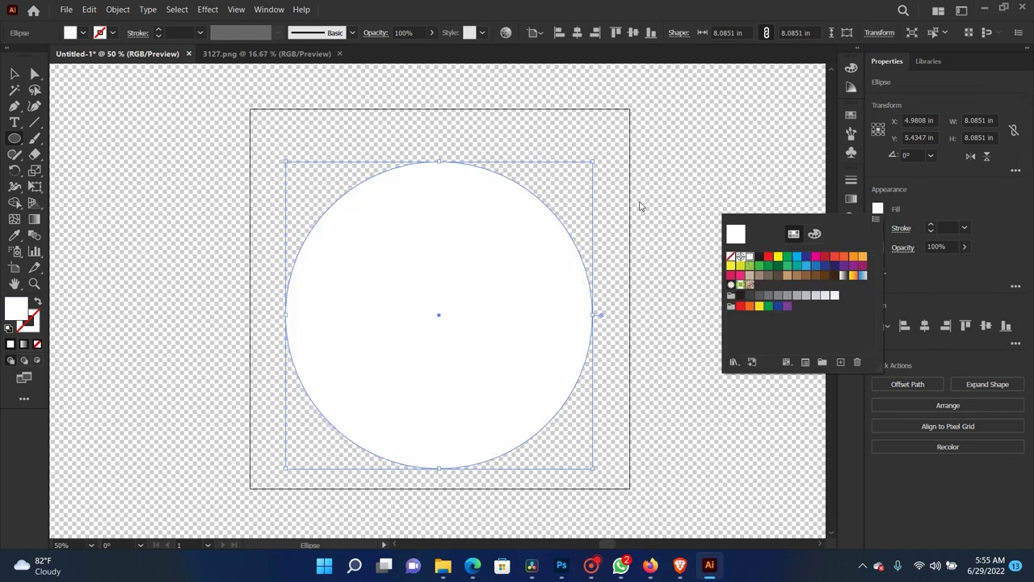
click(14, 74)
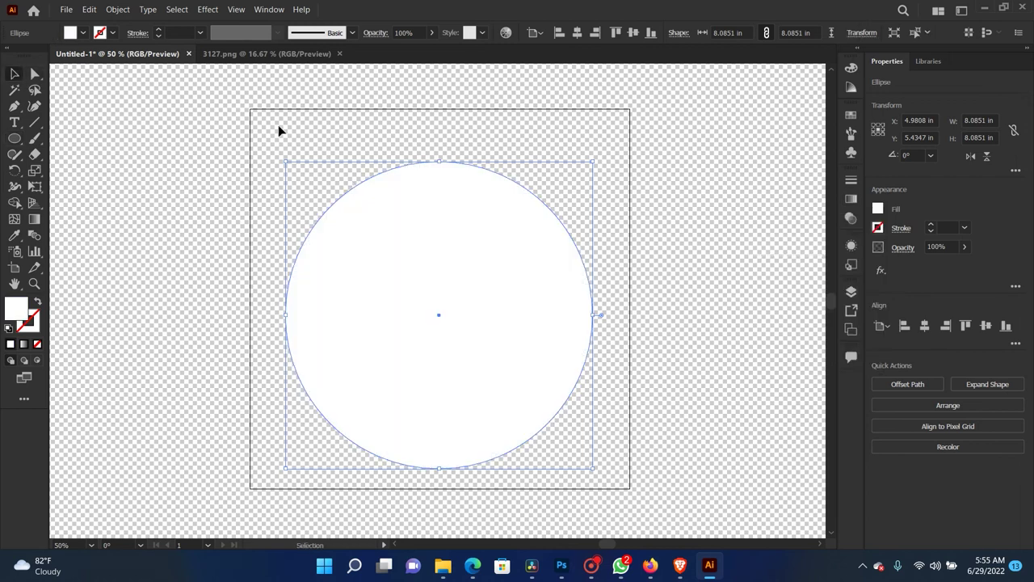
Step: Move the 8.0851 in white circle off beside the crest
key(a)
key(v)
click(851, 292)
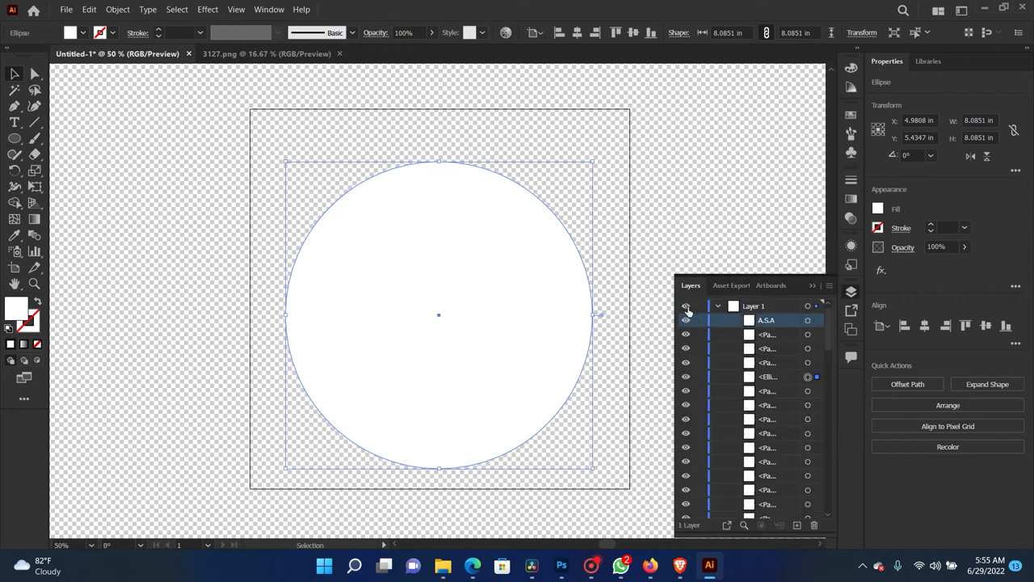
click(686, 305)
click(686, 305)
scroll(823, 435, down, 5)
scroll(824, 435, down, 3)
scroll(822, 518, down, 2)
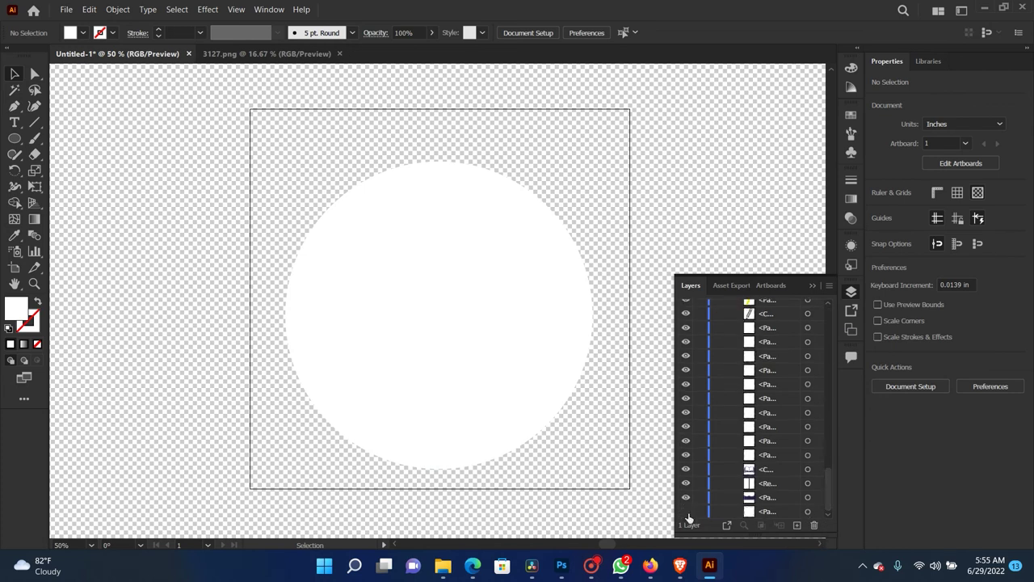
mouse_move(494, 307)
mouse_down()
mouse_move(777, 259)
mouse_move(401, 307)
mouse_up()
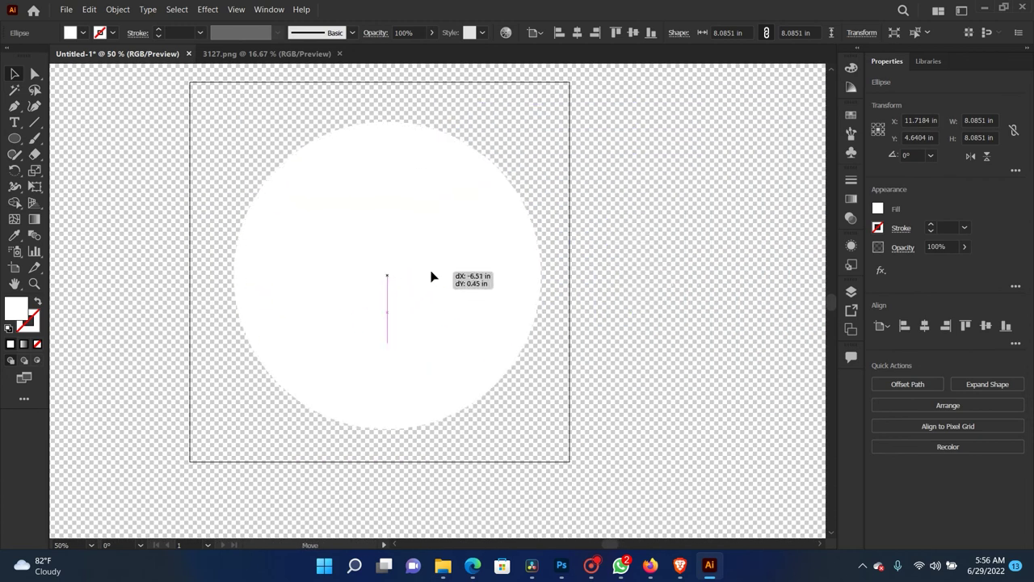
Step: Shrink the white circle and move it roughly over the crest
drag(402, 308, 432, 275)
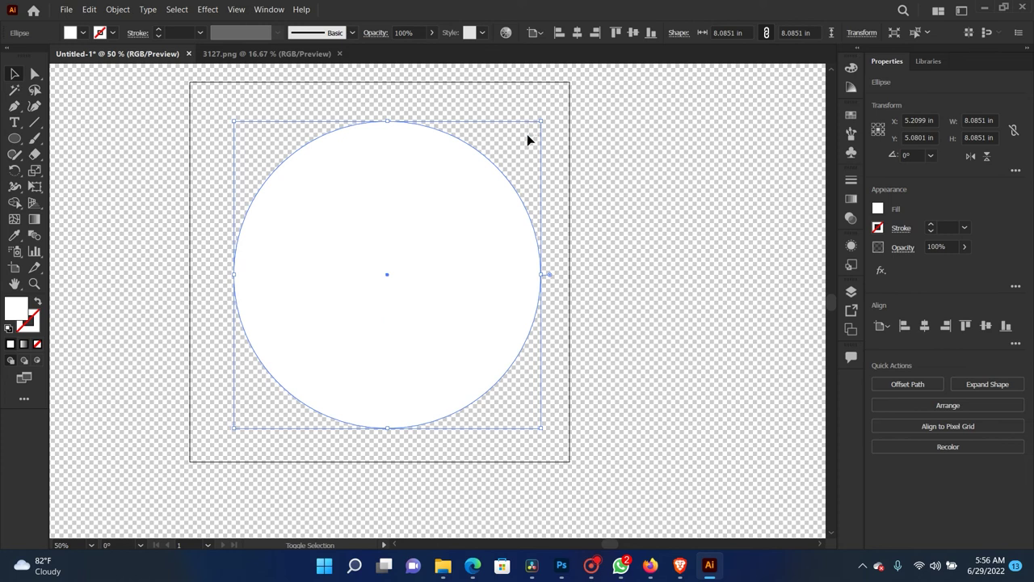
drag(541, 121, 530, 132)
drag(497, 208, 488, 211)
click(526, 189)
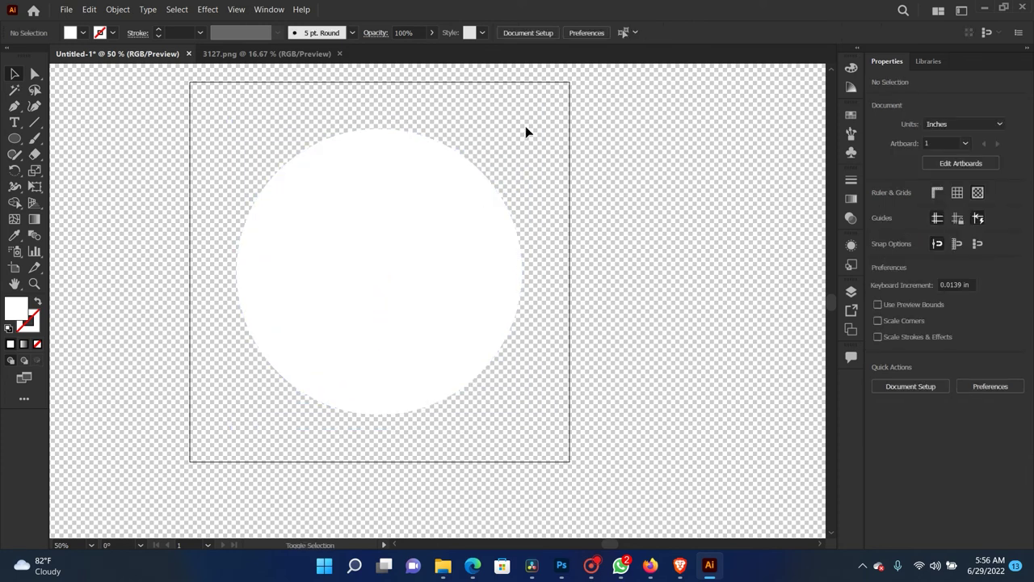
click(448, 217)
drag(522, 132, 506, 149)
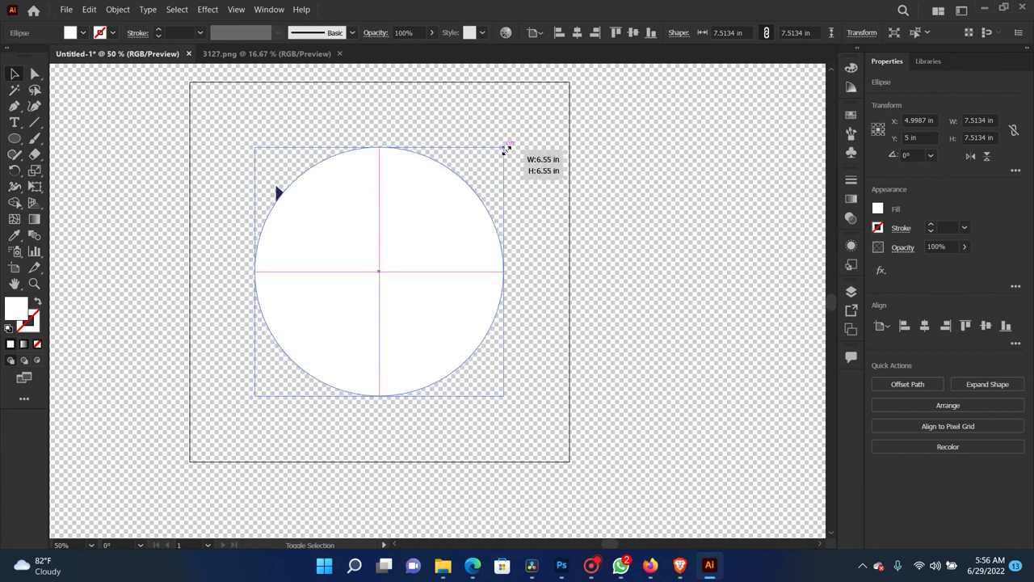
drag(507, 148, 495, 160)
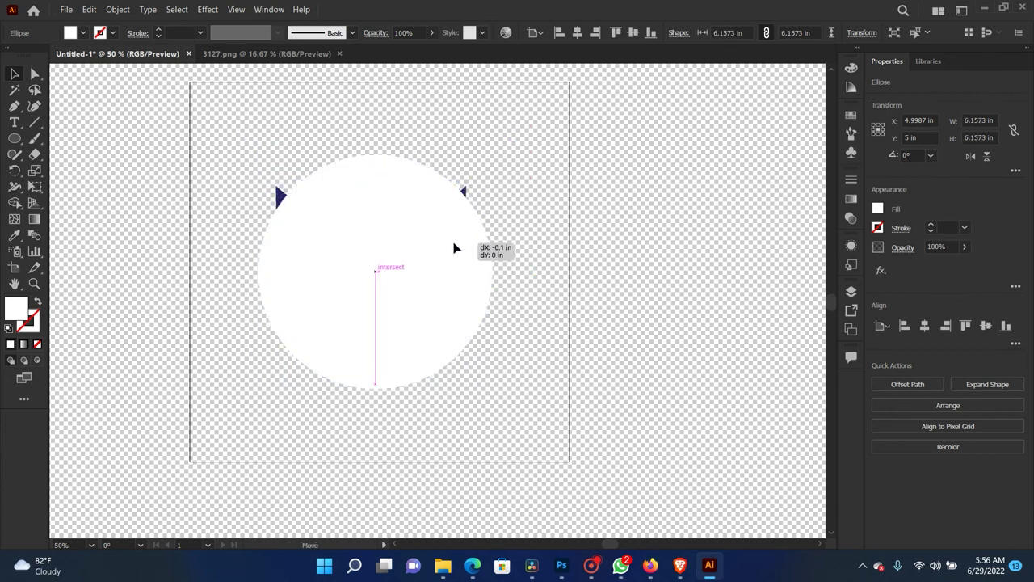
Step: Enlarge the white circle to about 6.83 in and settle it centred over the crest
drag(454, 248, 450, 247)
click(506, 207)
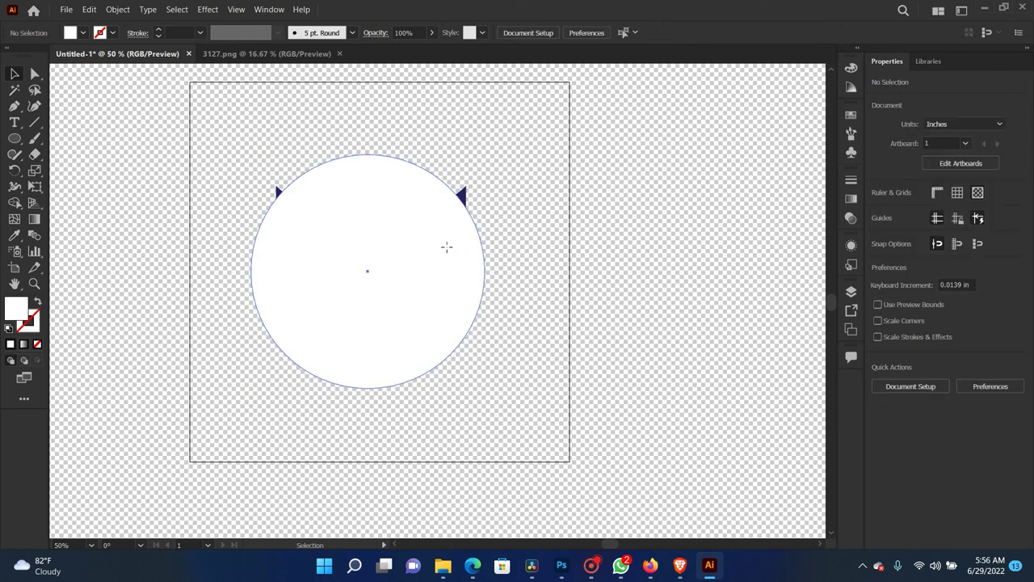
drag(447, 246, 445, 254)
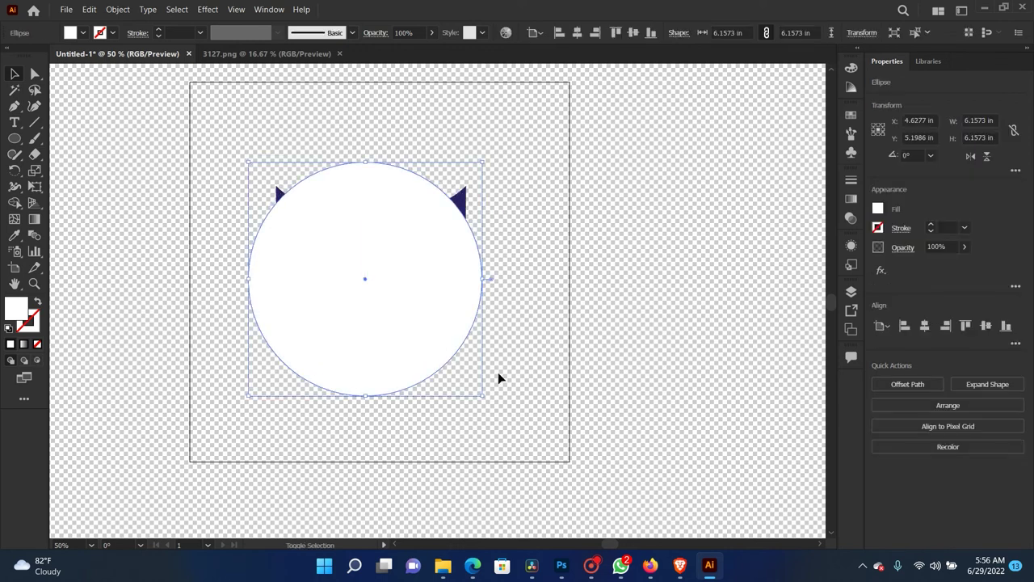
drag(482, 394, 493, 410)
drag(431, 334, 440, 316)
click(544, 233)
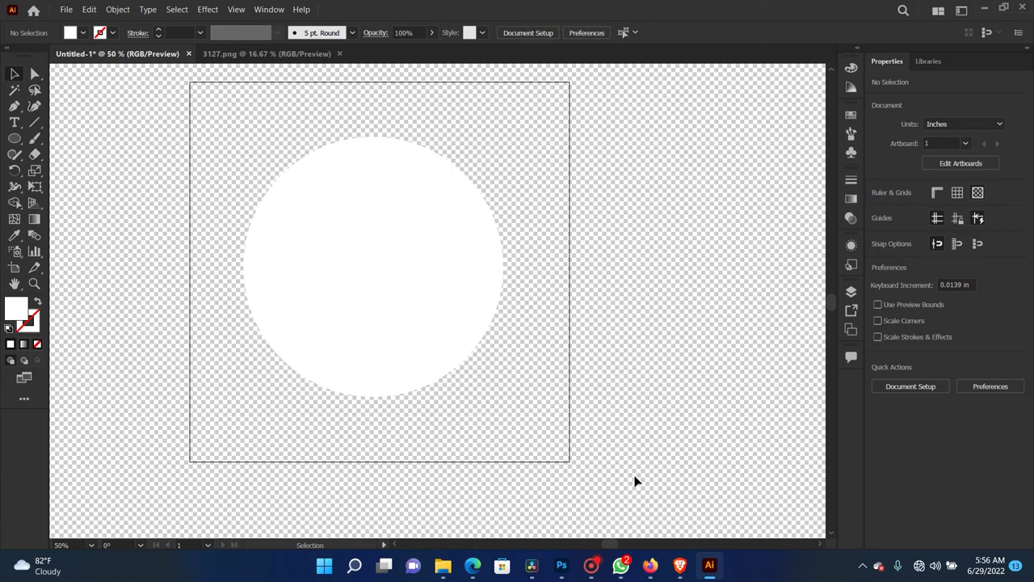
click(651, 565)
click(621, 565)
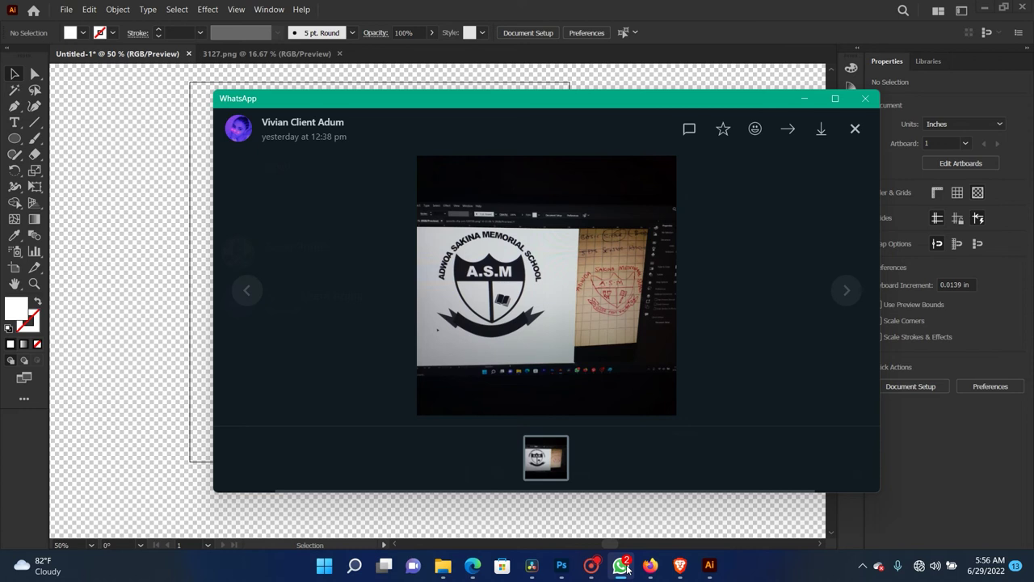
click(627, 567)
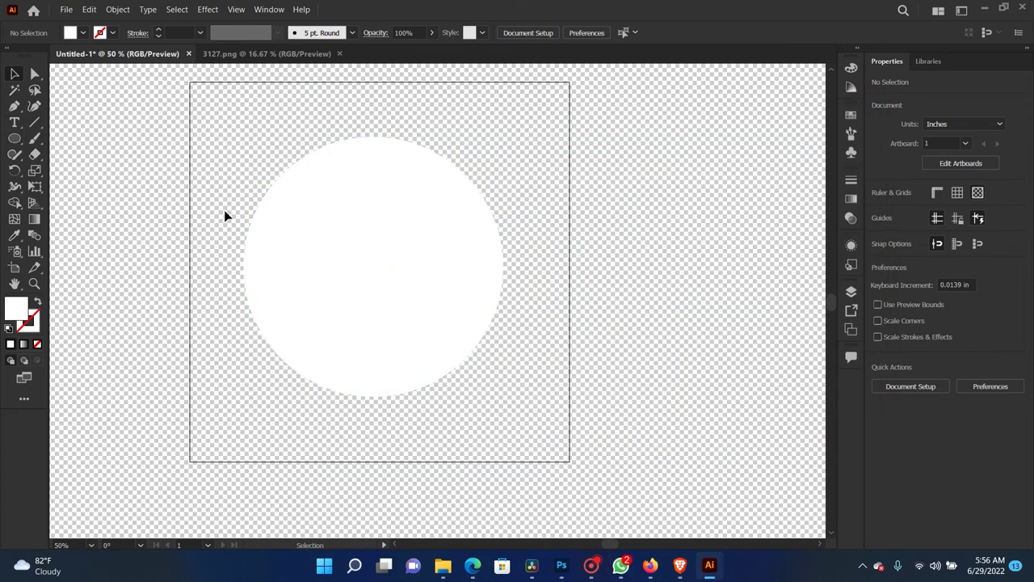
Step: Delete the circle's bottom anchor point, leaving a 6.8339 × 3.417 in half-disc
click(35, 74)
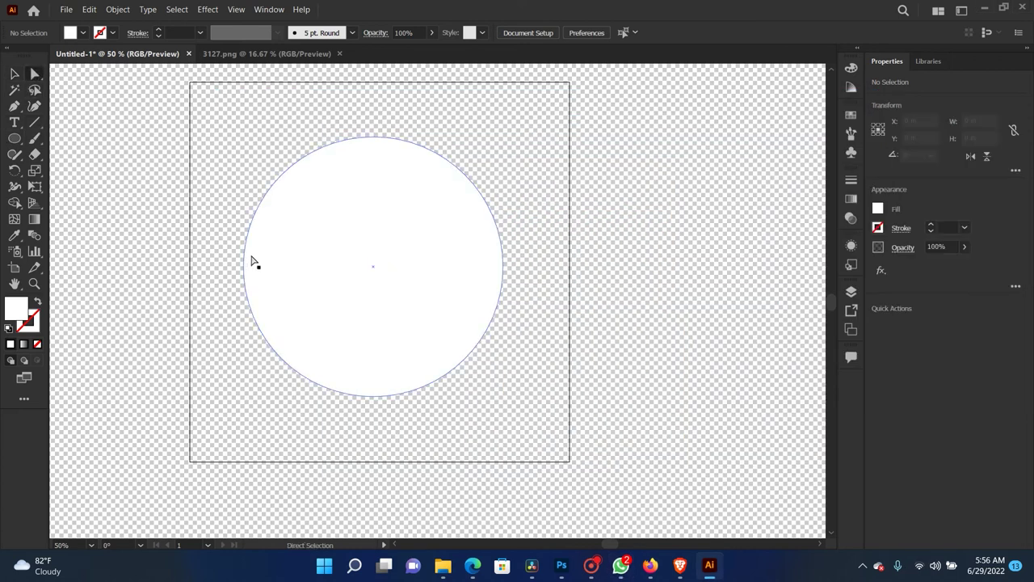
click(245, 267)
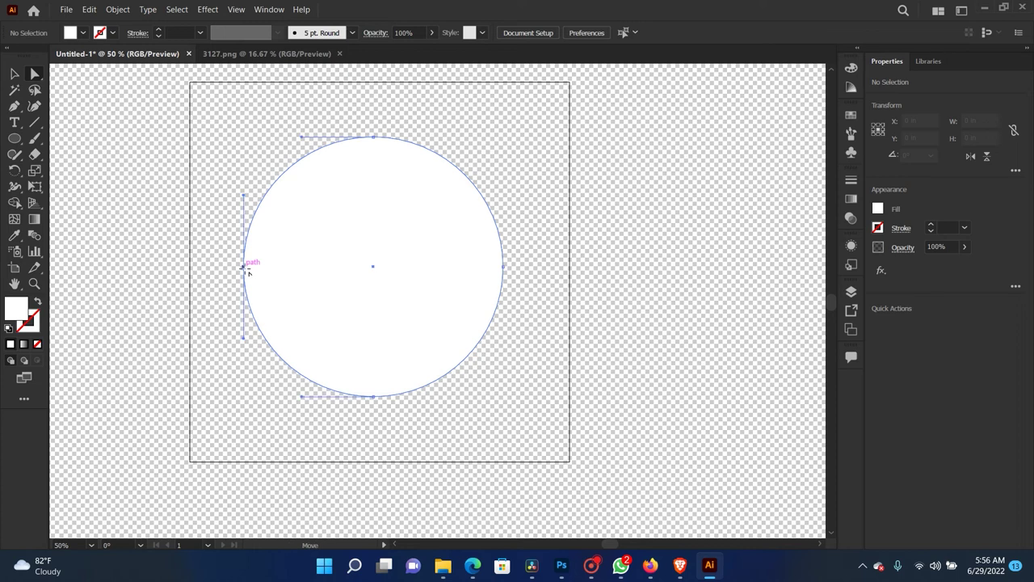
click(502, 266)
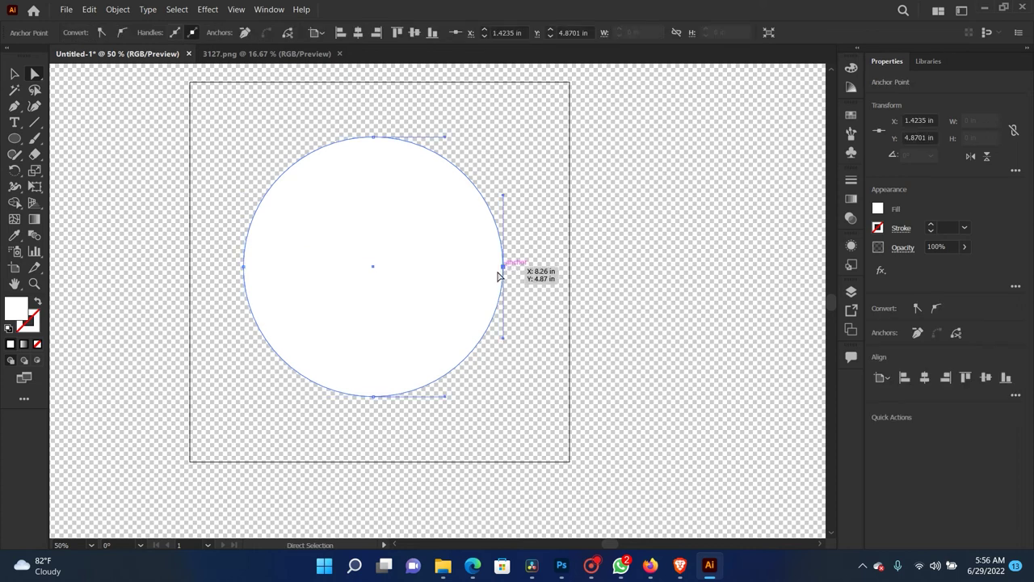
click(374, 398)
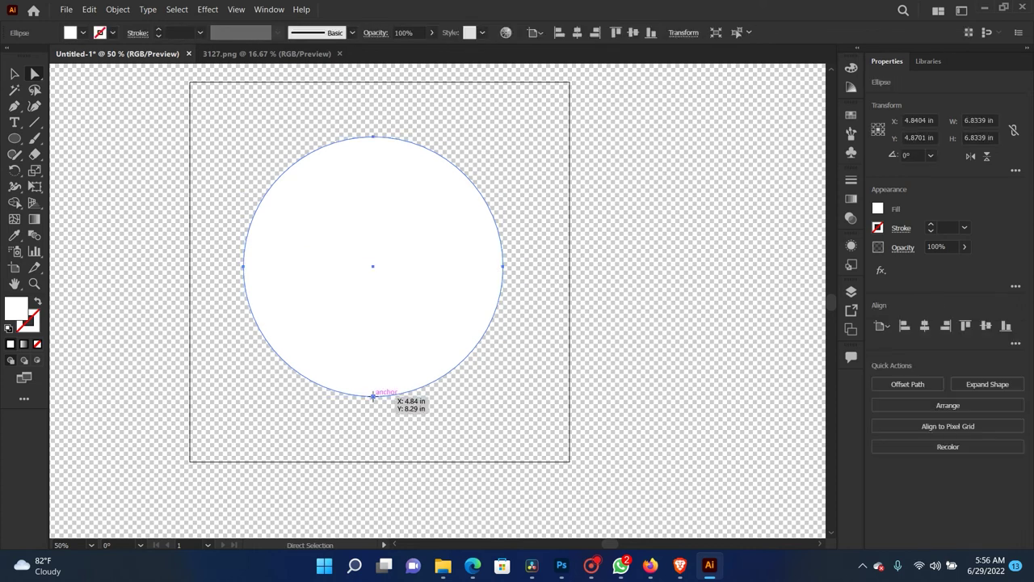
key(Delete)
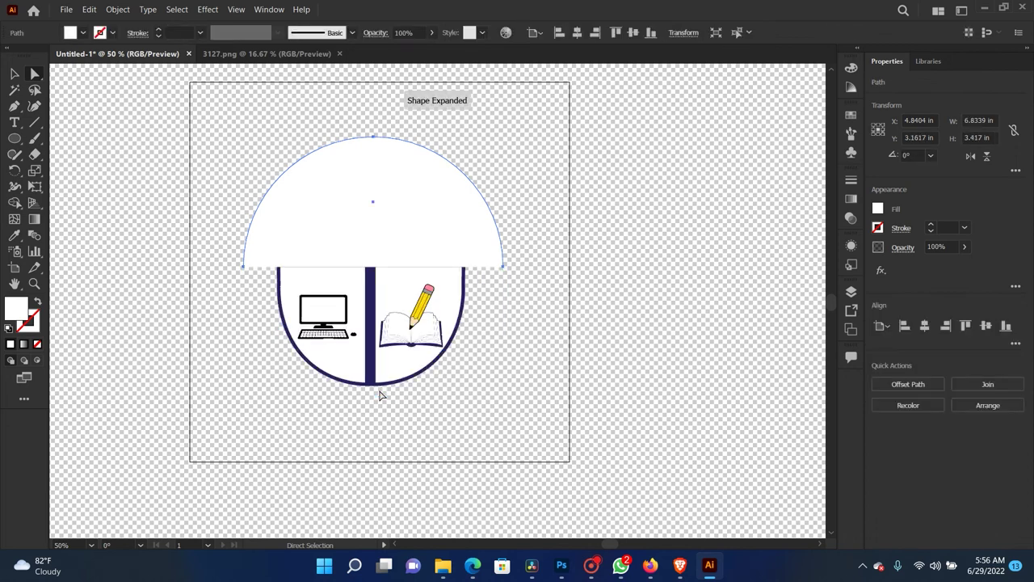
Step: Type 'ADWOA SAKINA MEMORIAL SCHOOL' along the half-circle arc as path text
click(14, 122)
click(243, 254)
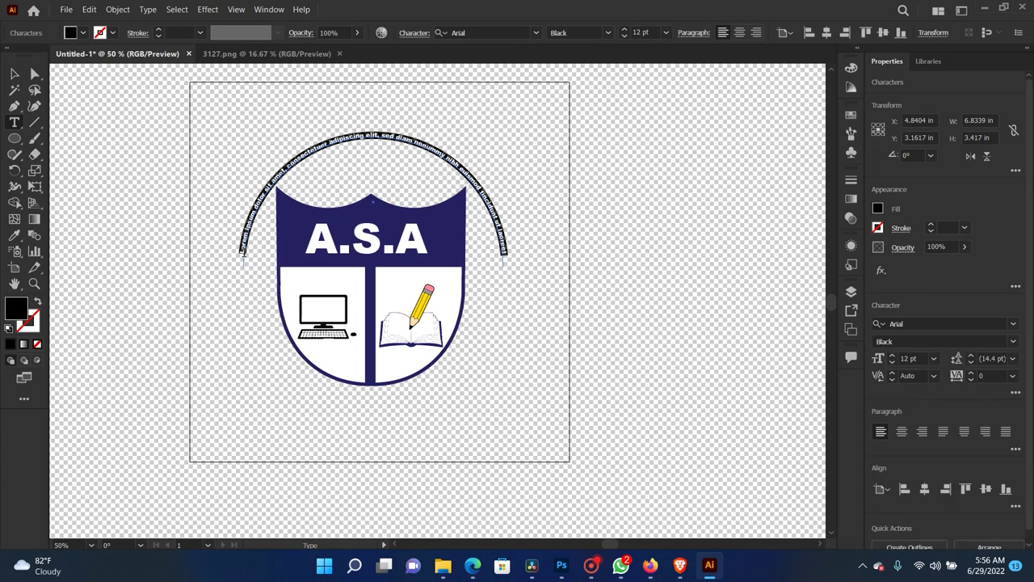
key(BackSpace)
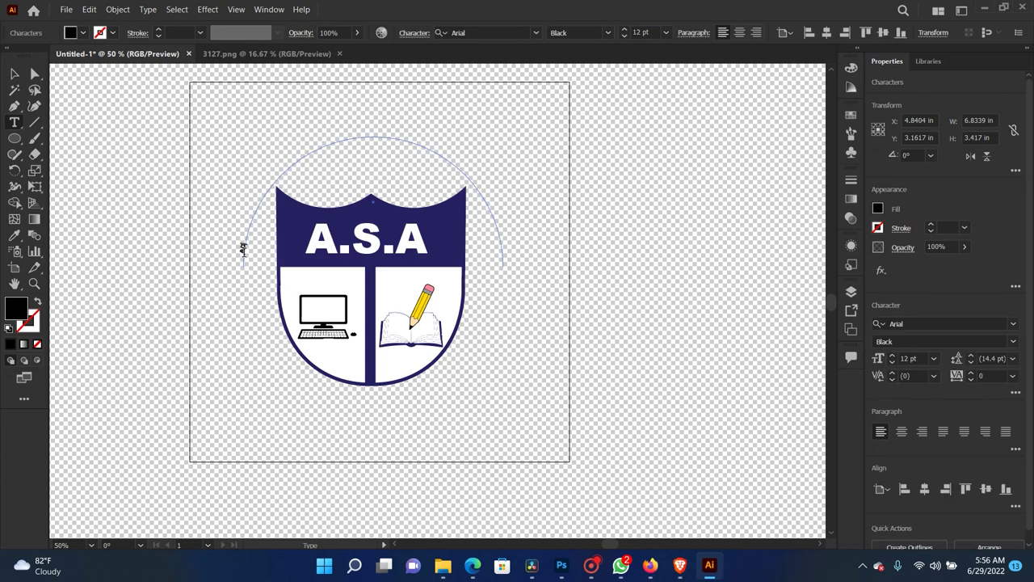
text(ADWOA SA)
text(KINA)
text( MEMORIAL)
text( SCHOOL)
Step: Set all the arc text to 36 pt and resize the path text object
key(ctrl+a)
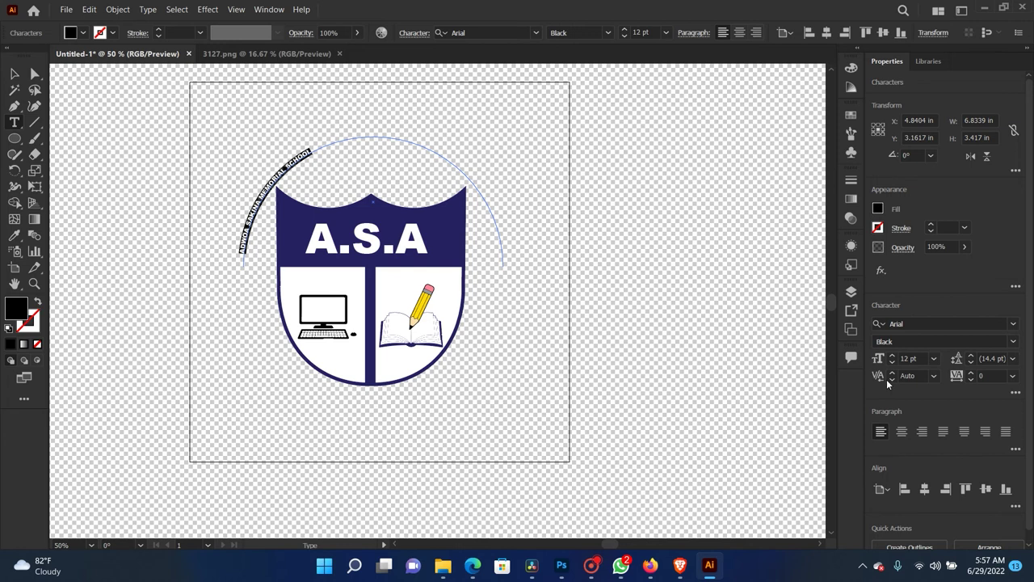
click(935, 360)
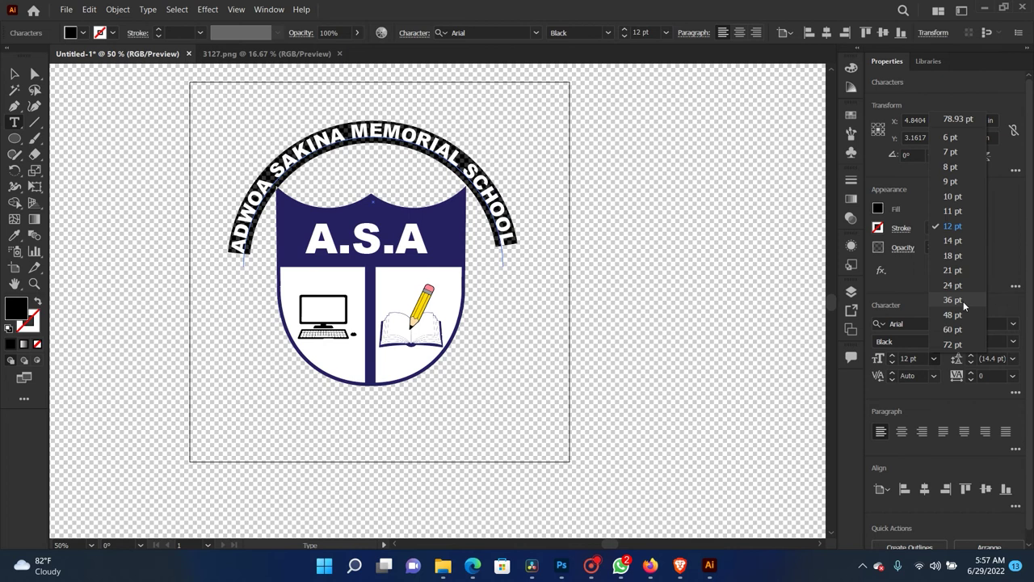
click(952, 299)
key(Escape)
drag(510, 268, 509, 271)
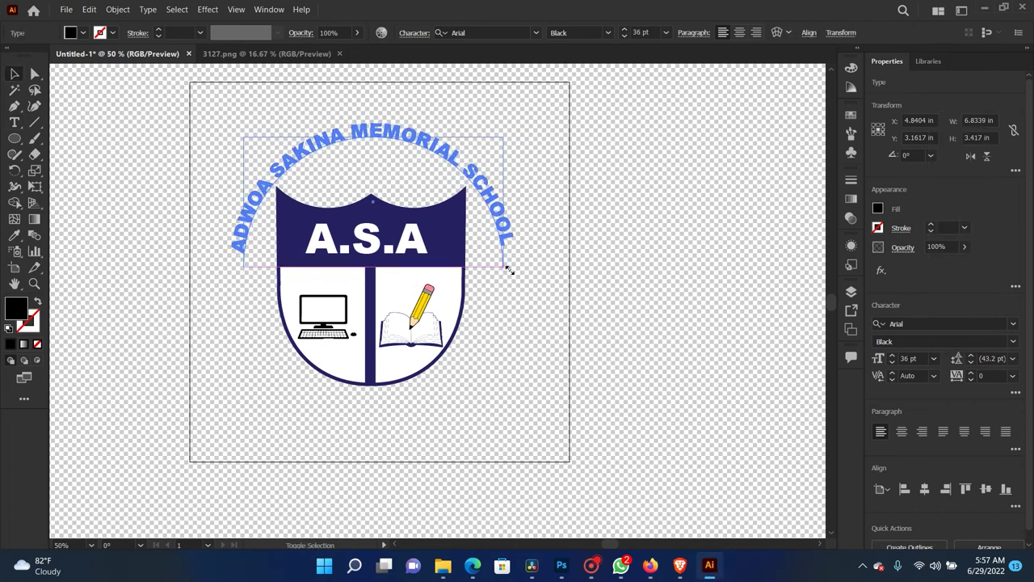
drag(509, 271, 504, 265)
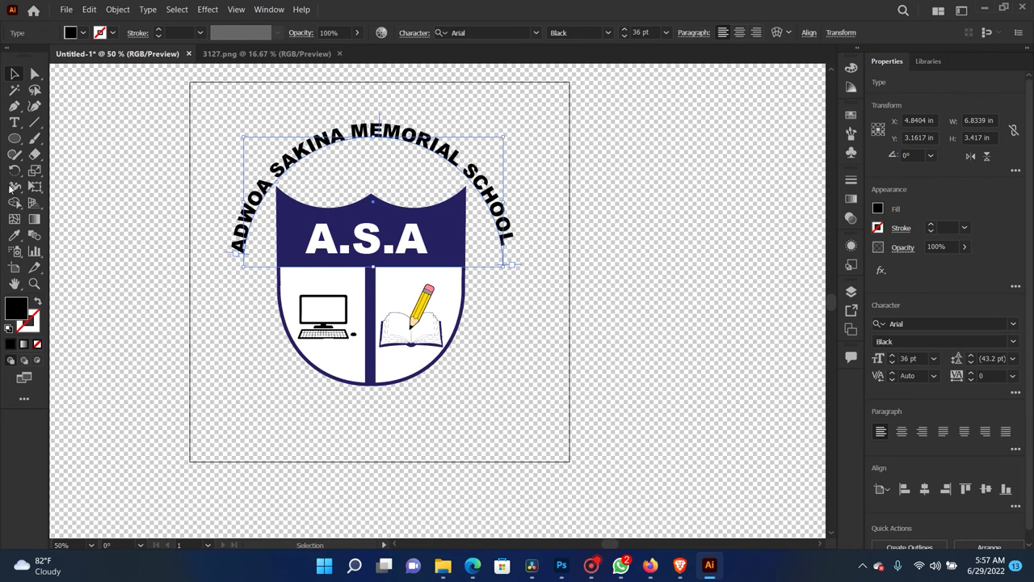
Step: Set the Type on a Path Options spacing so the whole school name fits the arc
click(148, 9)
mouse_move(185, 134)
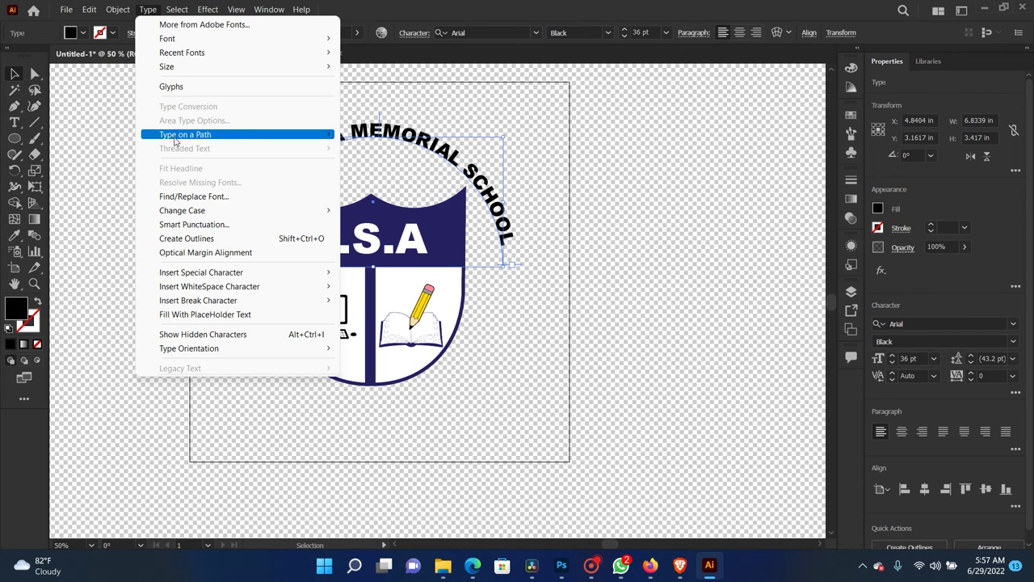
click(404, 210)
click(431, 315)
drag(508, 212, 622, 187)
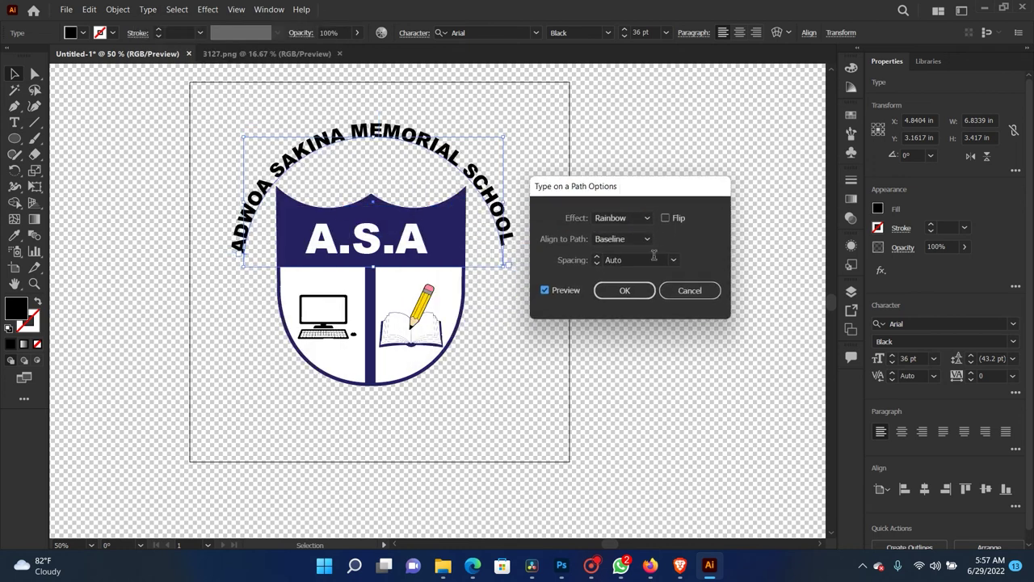
click(674, 260)
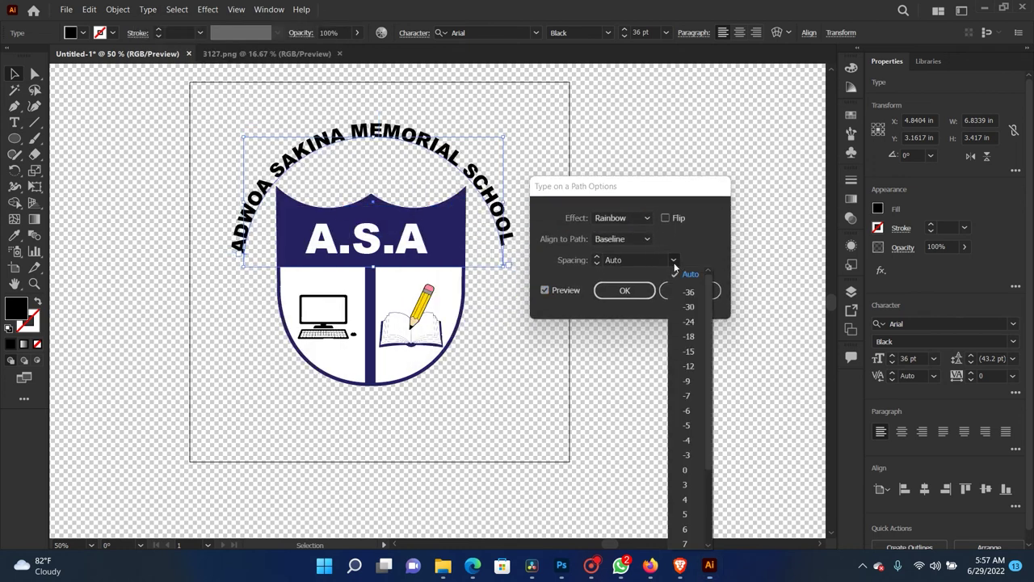
click(686, 440)
click(596, 262)
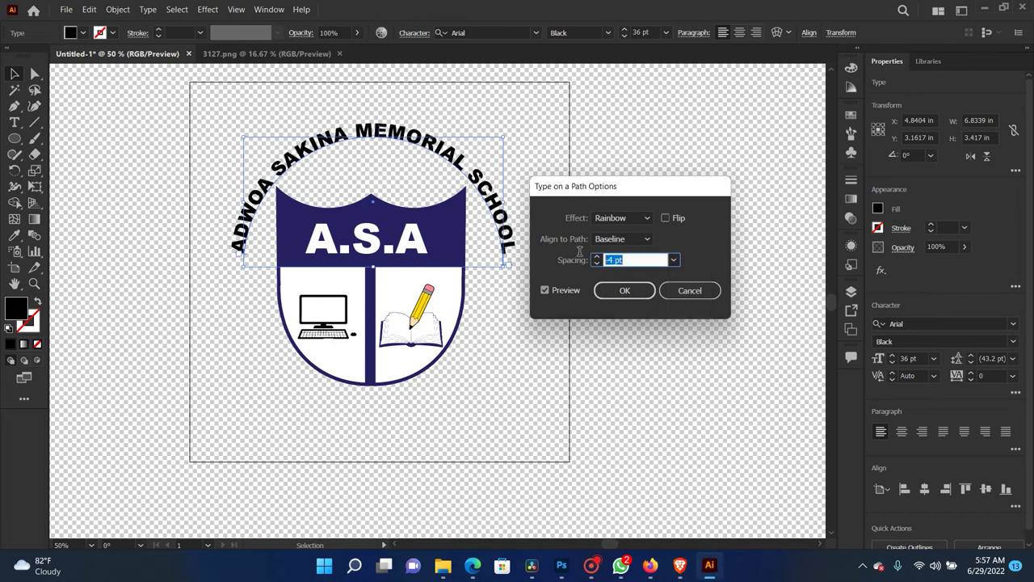
key(shift+Down)
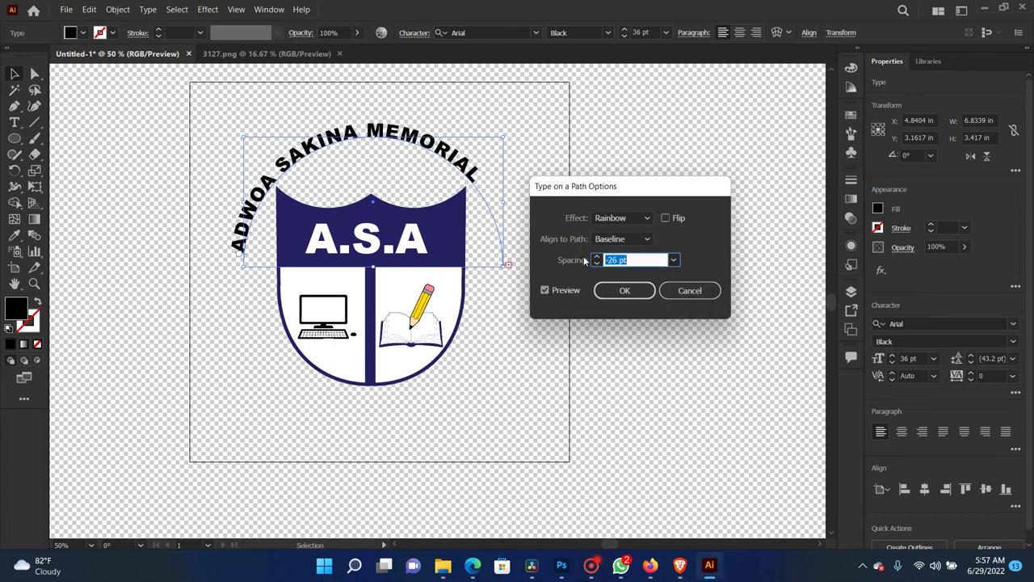
key(shift+Down)
key(shift+Up)
key(shift+Up)
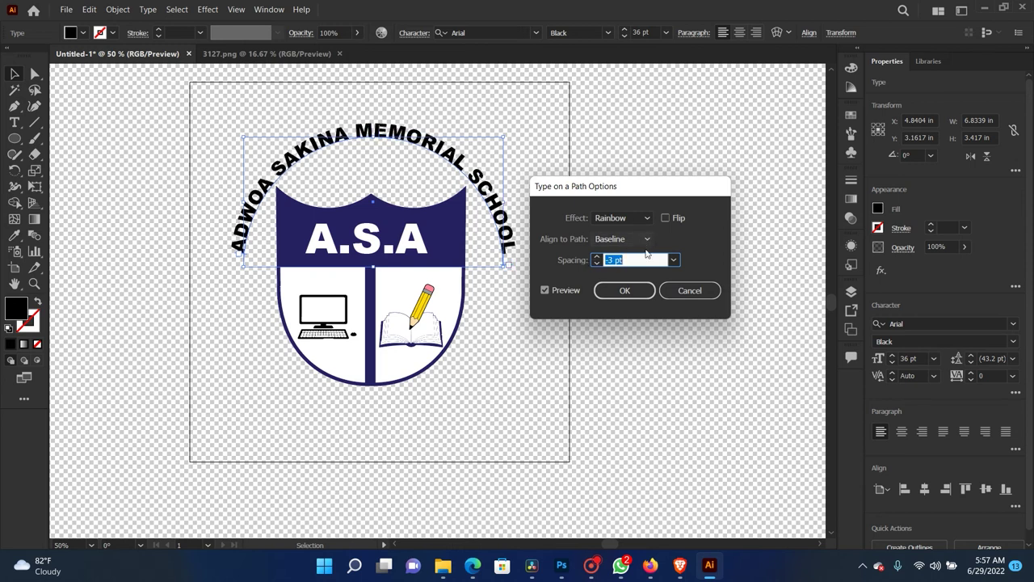
click(624, 289)
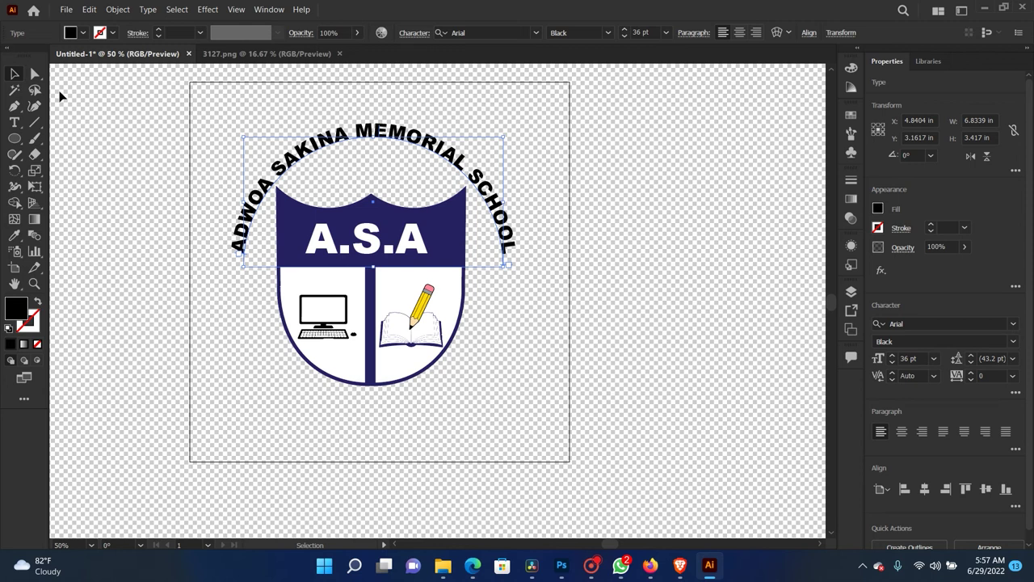
Step: Rotate the arched school name to 357.56° and nudge it slightly right and up
click(121, 125)
click(322, 145)
drag(240, 134, 243, 132)
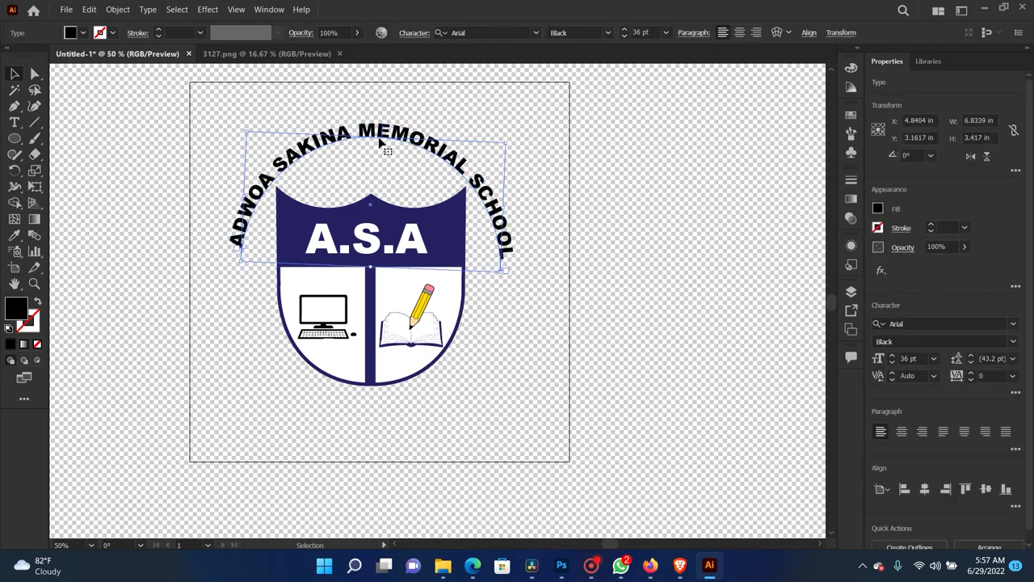
key(Right)
key(Right)
key(Right)
drag(476, 178, 477, 177)
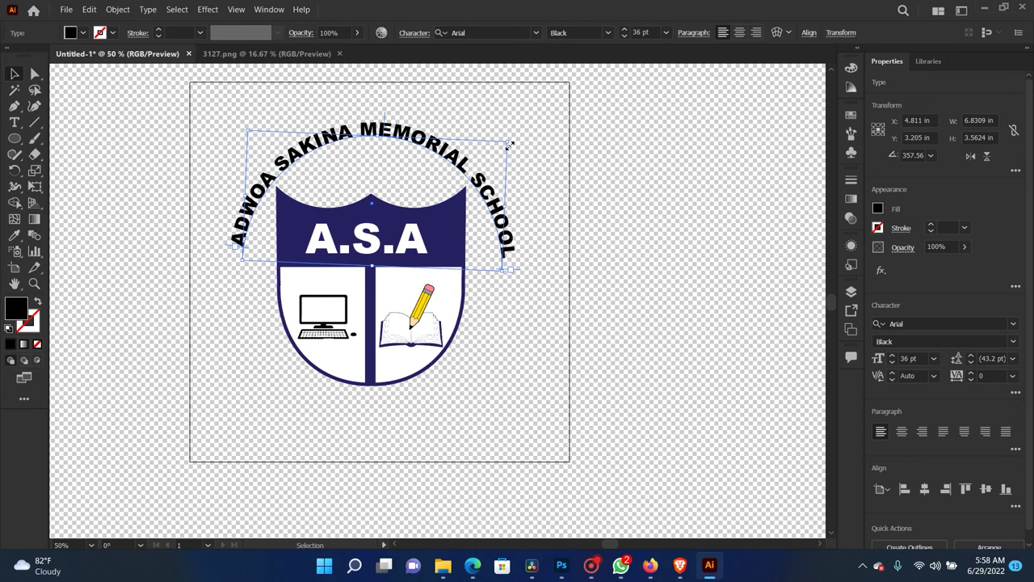
Step: Select all the letters of the arched school name and colour them navy
drag(243, 126, 160, 122)
click(186, 138)
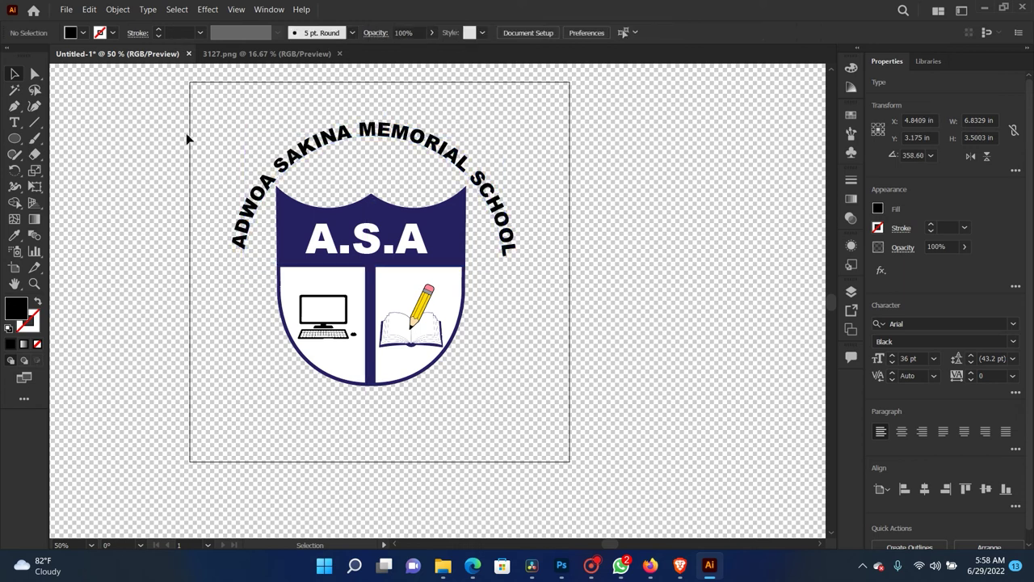
click(14, 122)
click(300, 129)
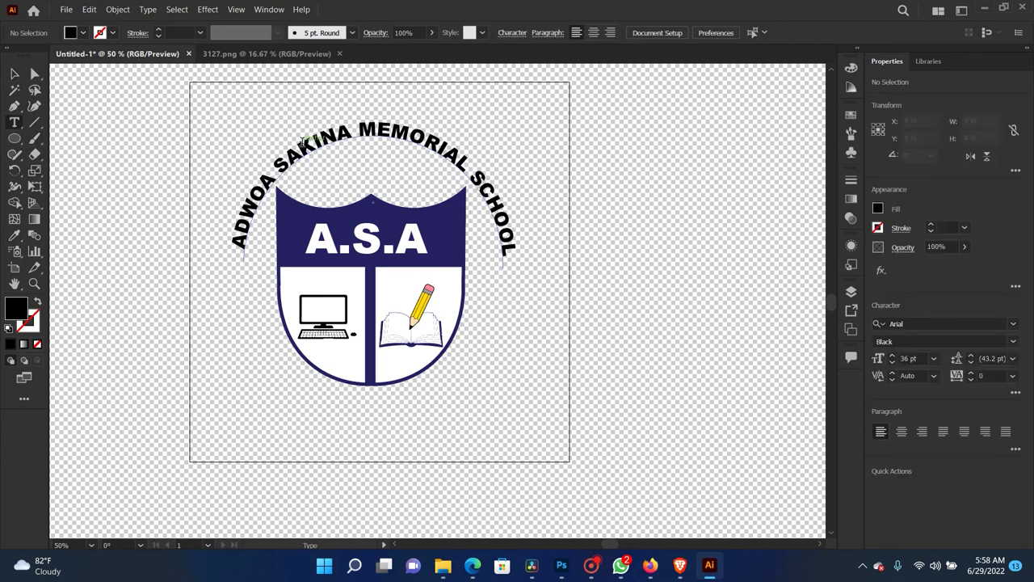
key(ctrl+a)
click(878, 209)
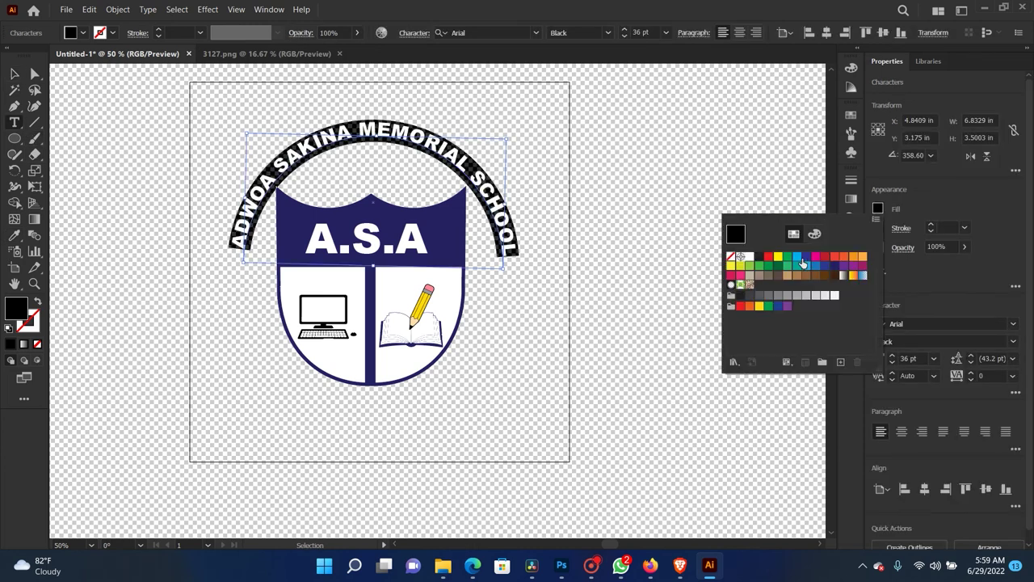
click(833, 266)
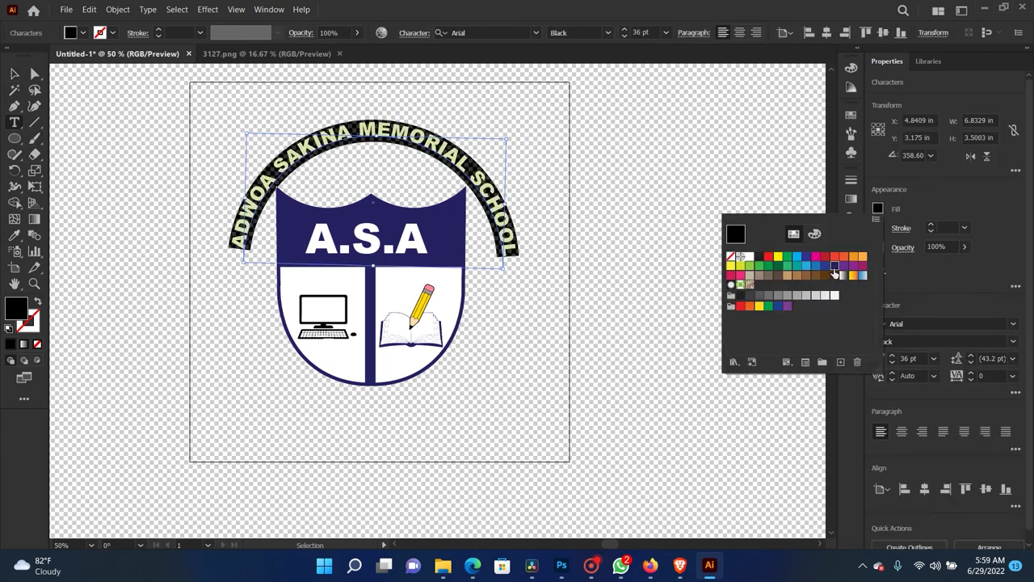
click(20, 77)
click(121, 148)
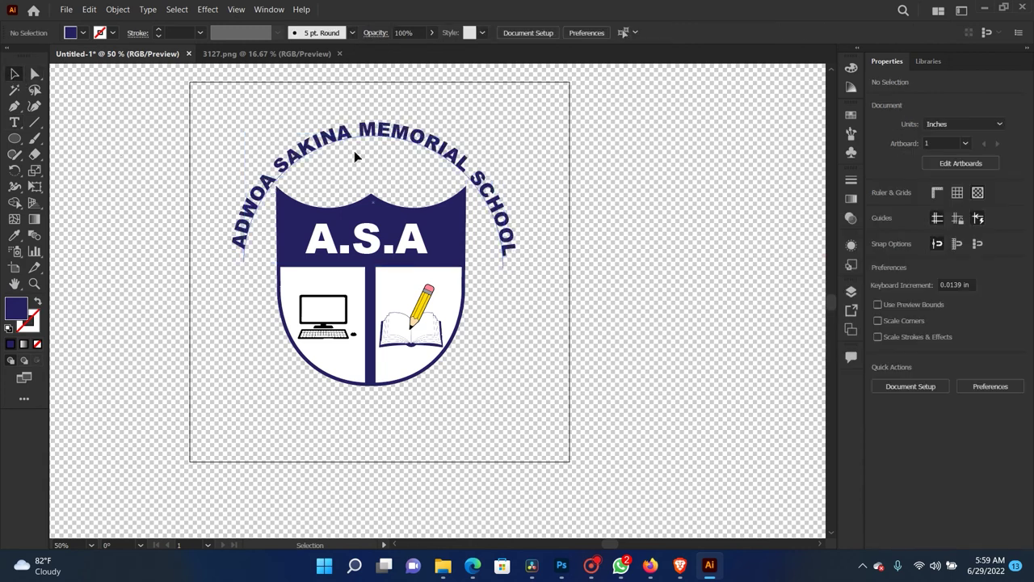
Step: Rotate the arched school name back to 0° and recentre the view on the crest
click(441, 160)
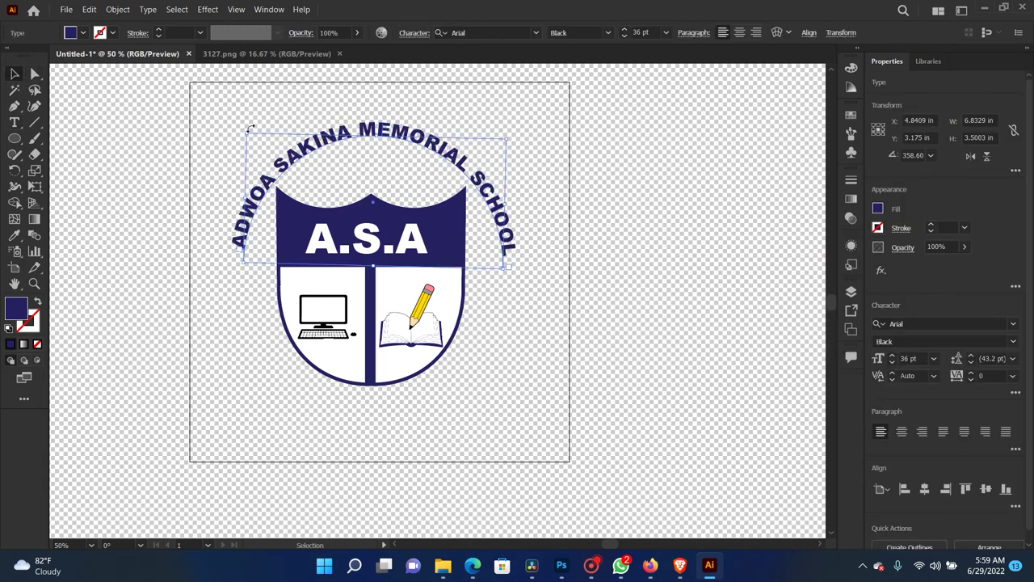
drag(240, 130, 240, 131)
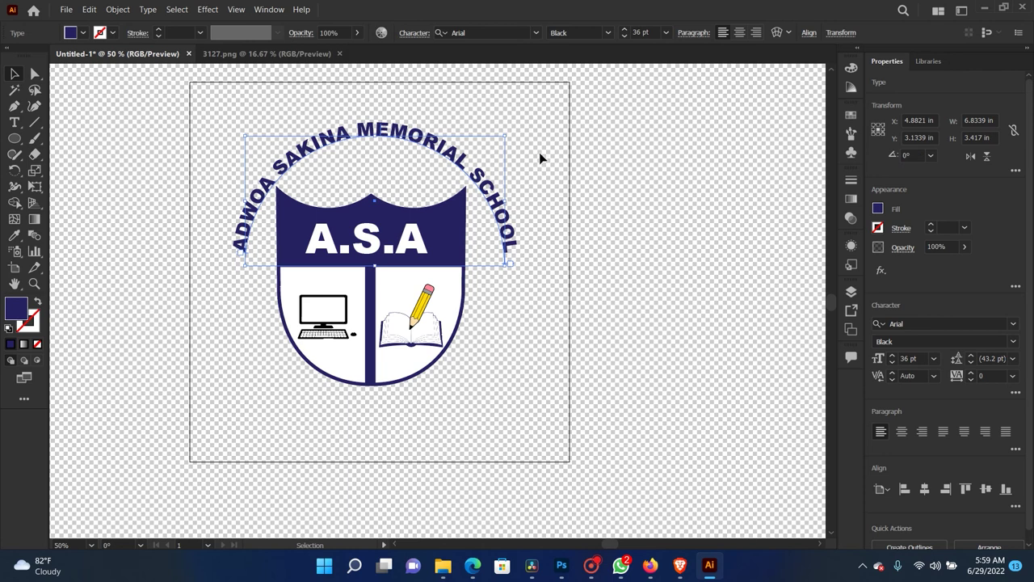
click(539, 158)
drag(573, 249, 593, 237)
mouse_move(561, 126)
mouse_down()
mouse_move(539, 189)
mouse_move(514, 210)
mouse_up()
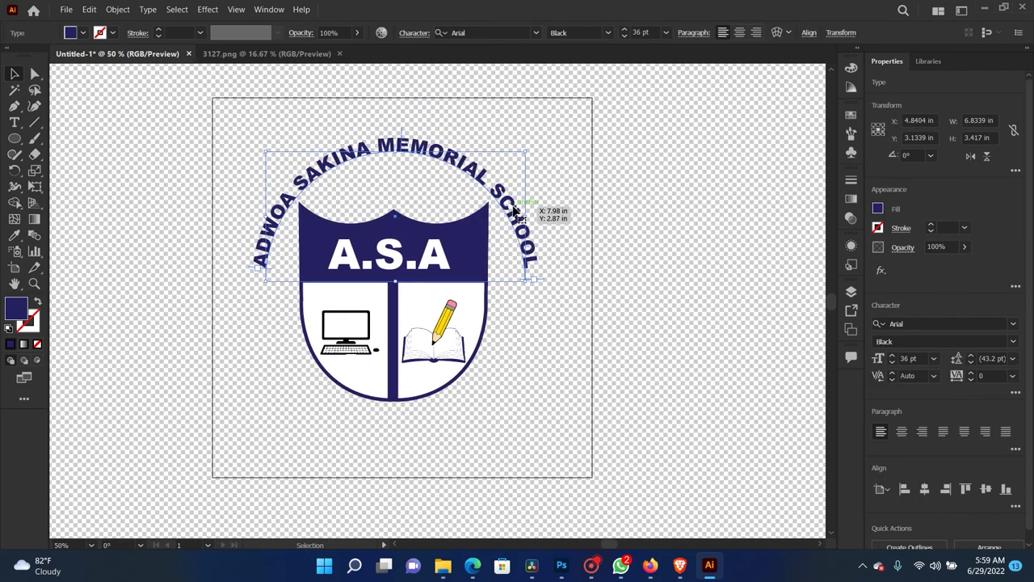
click(572, 196)
drag(568, 222, 571, 194)
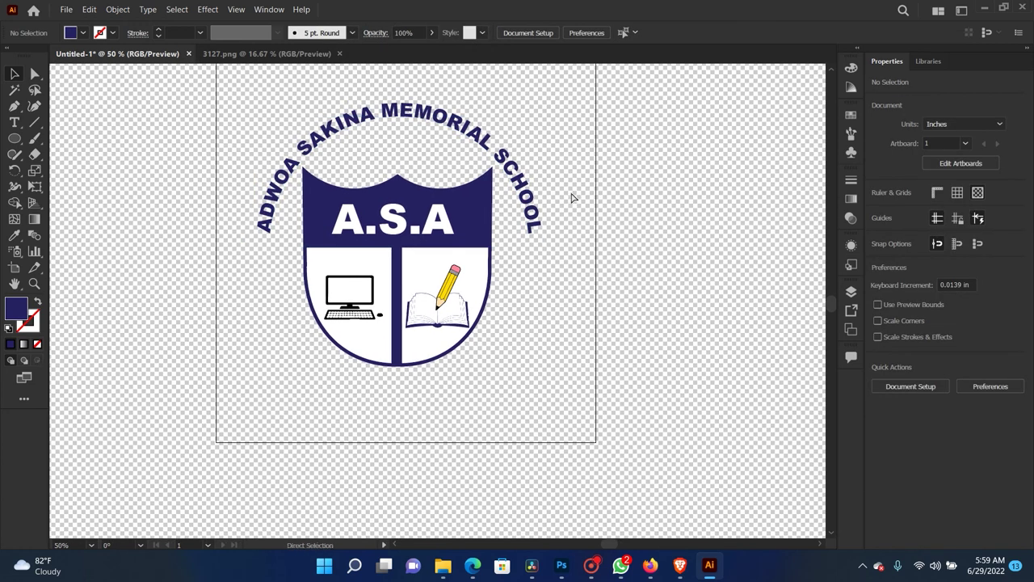
Step: Zoom to 100% around the crest and glance at the reference photo in WhatsApp
key(ctrl+1)
key(ctrl+plus)
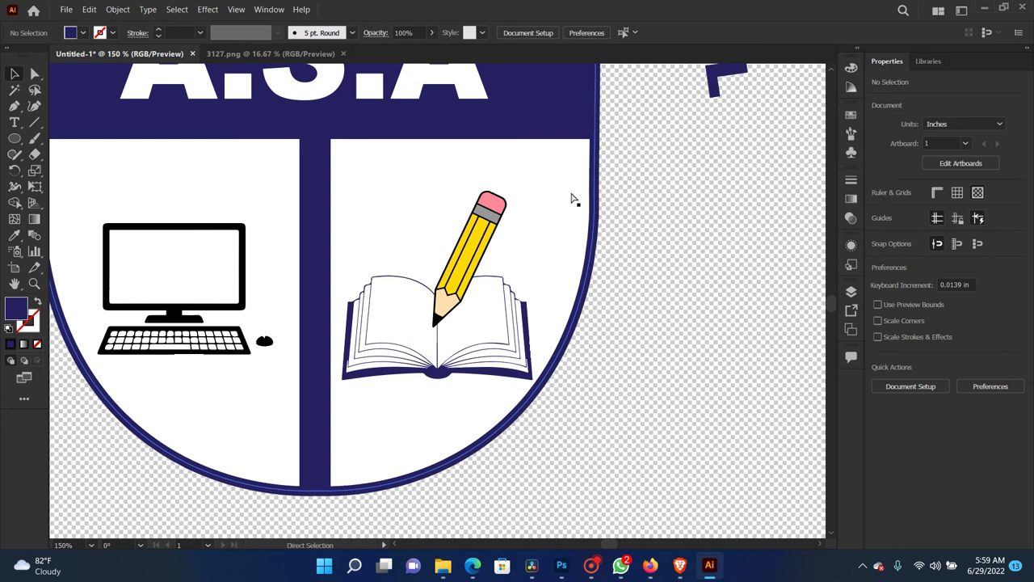
key(ctrl+minus)
key(ctrl+minus)
key(ctrl+minus)
key(ctrl+plus)
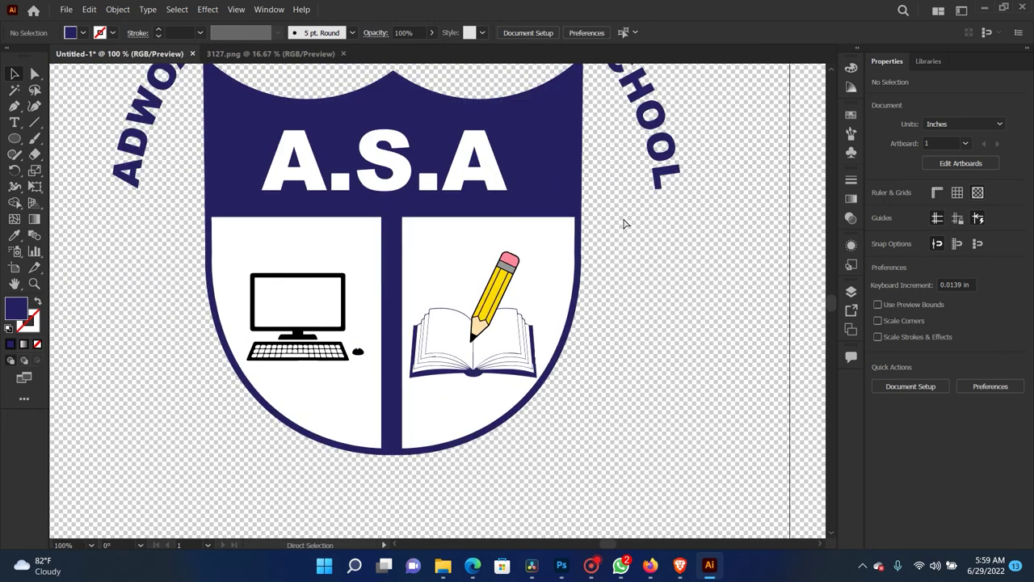
key(ctrl+plus)
drag(635, 330, 653, 300)
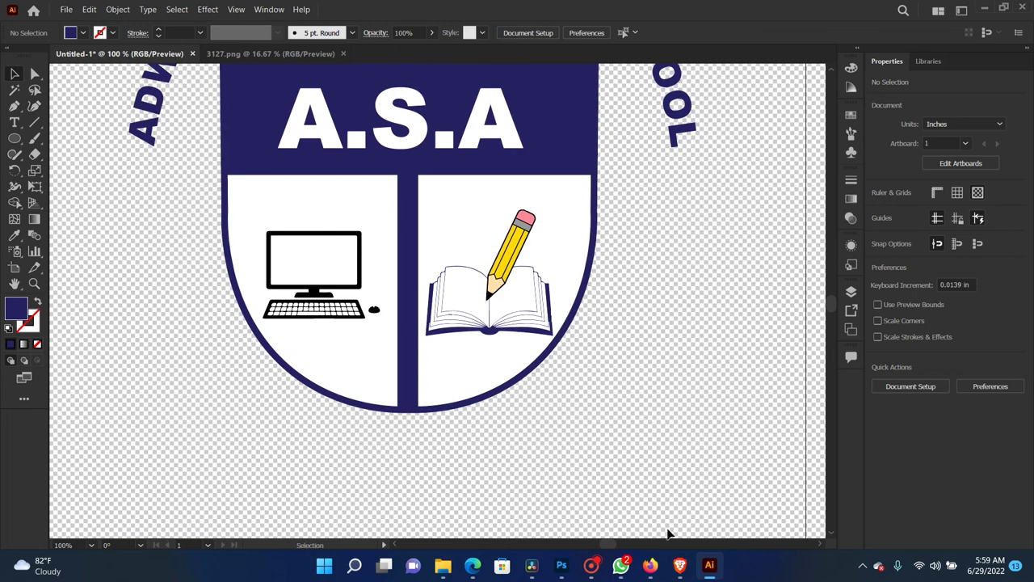
click(620, 565)
click(619, 565)
Step: Draw a no-fill downward arc beneath the shield with the Curvature tool
click(33, 106)
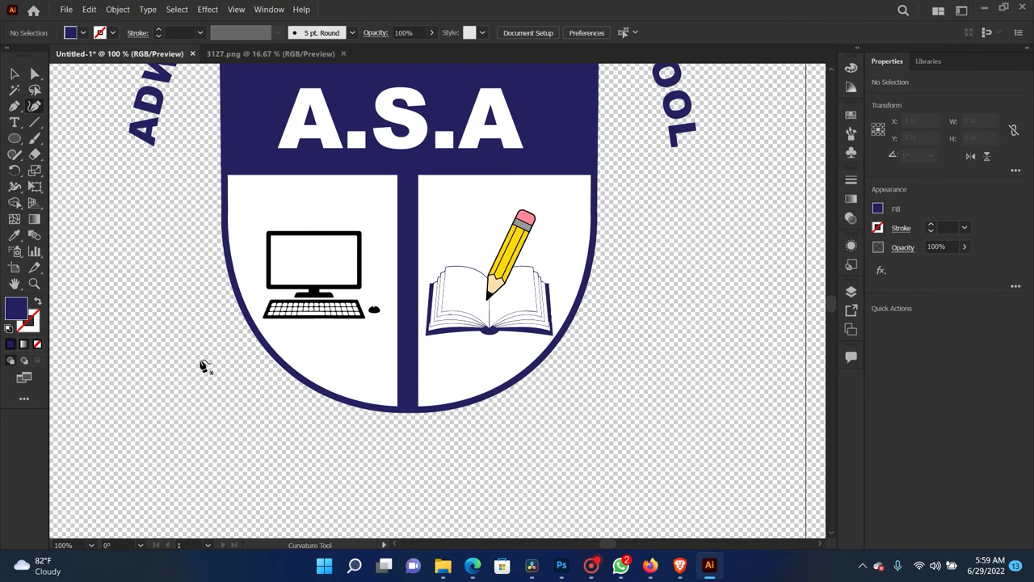
scroll(426, 481, down, 2)
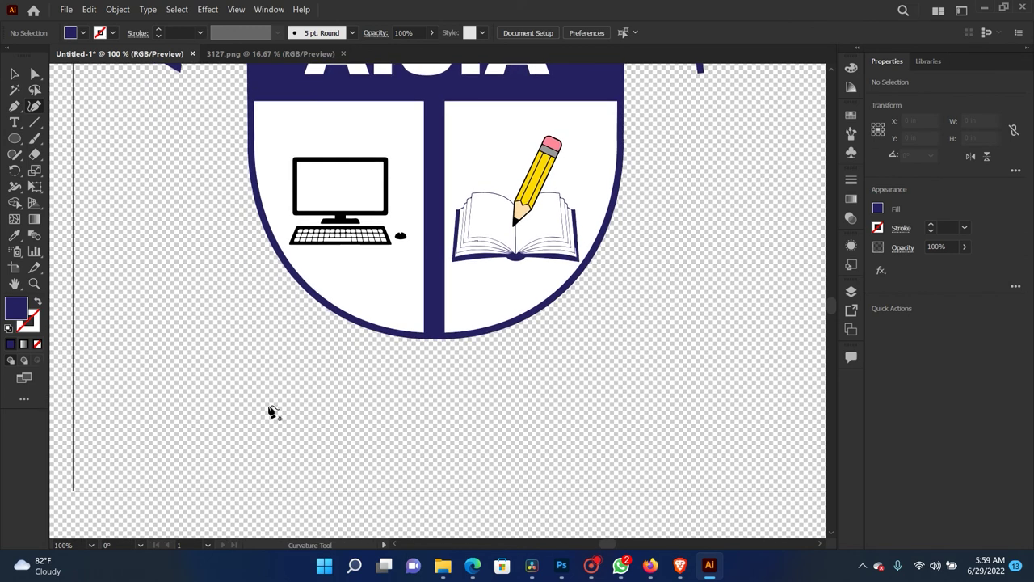
click(255, 381)
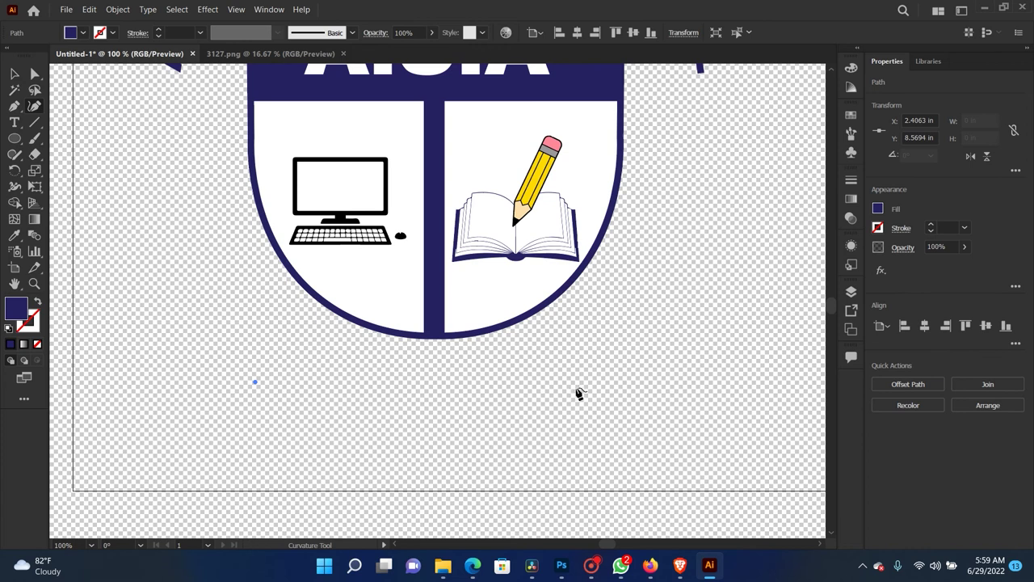
click(576, 381)
drag(427, 383, 418, 425)
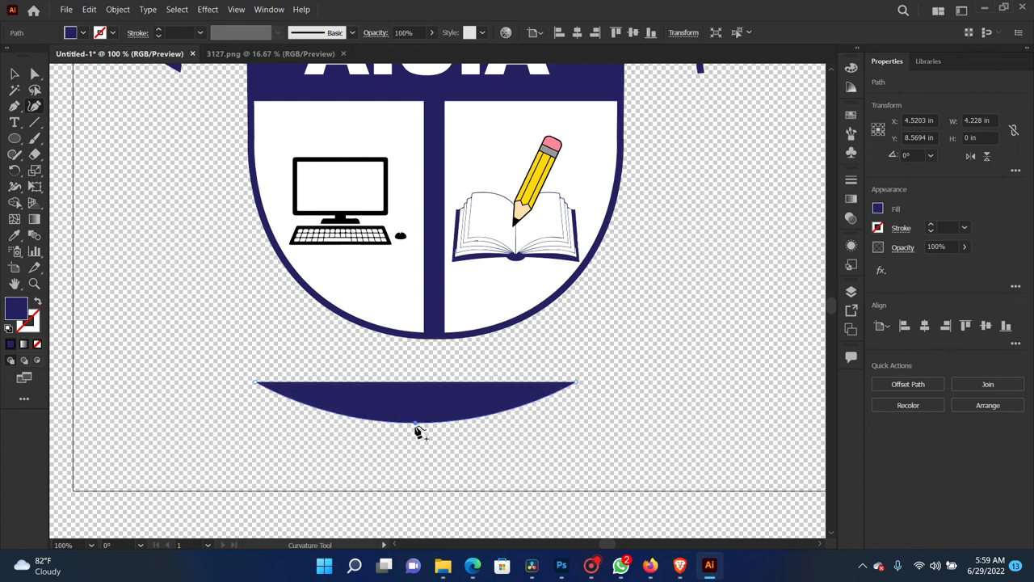
key(ctrl+z)
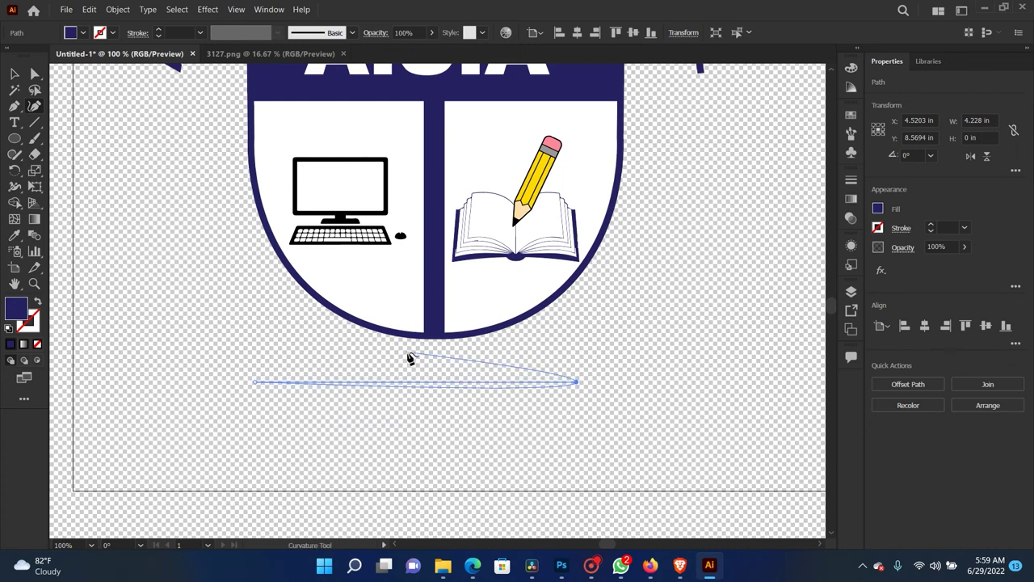
click(82, 33)
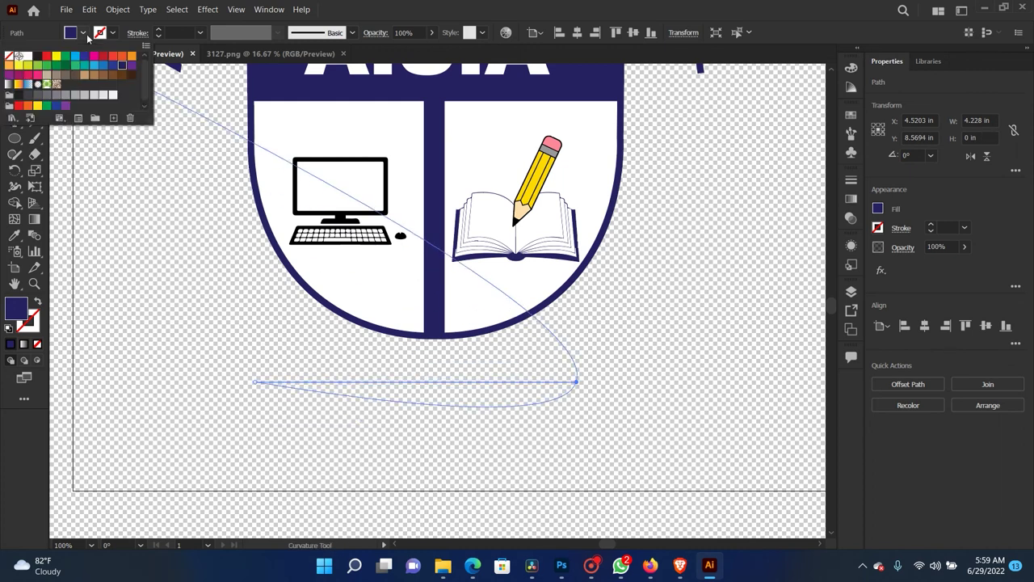
click(8, 55)
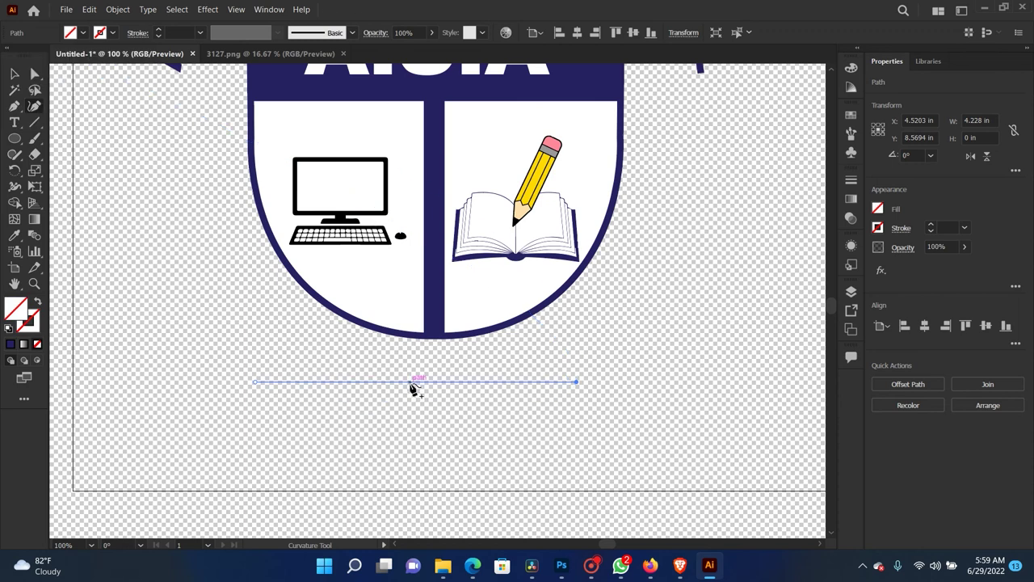
drag(418, 383, 419, 448)
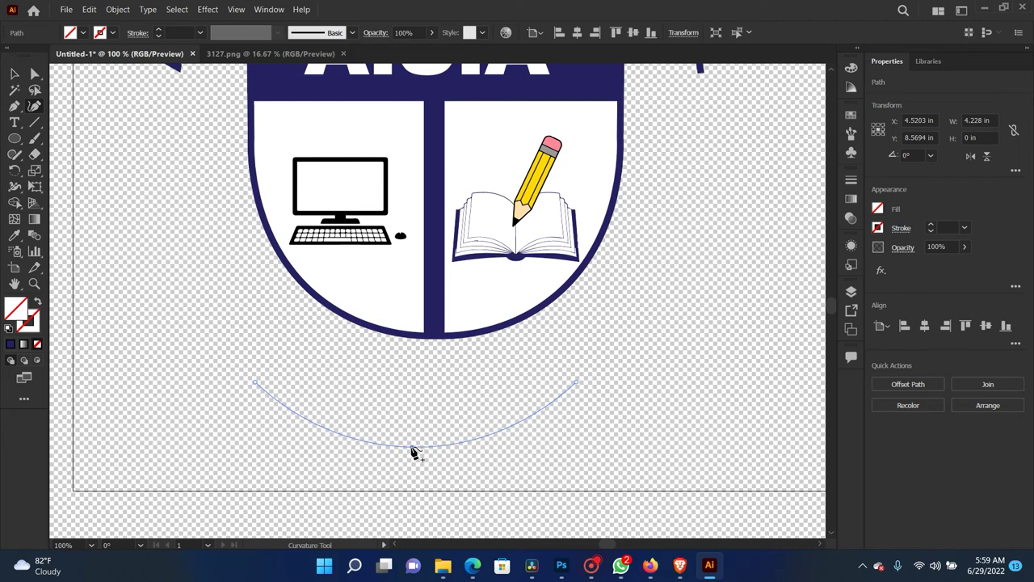
click(411, 447)
click(579, 384)
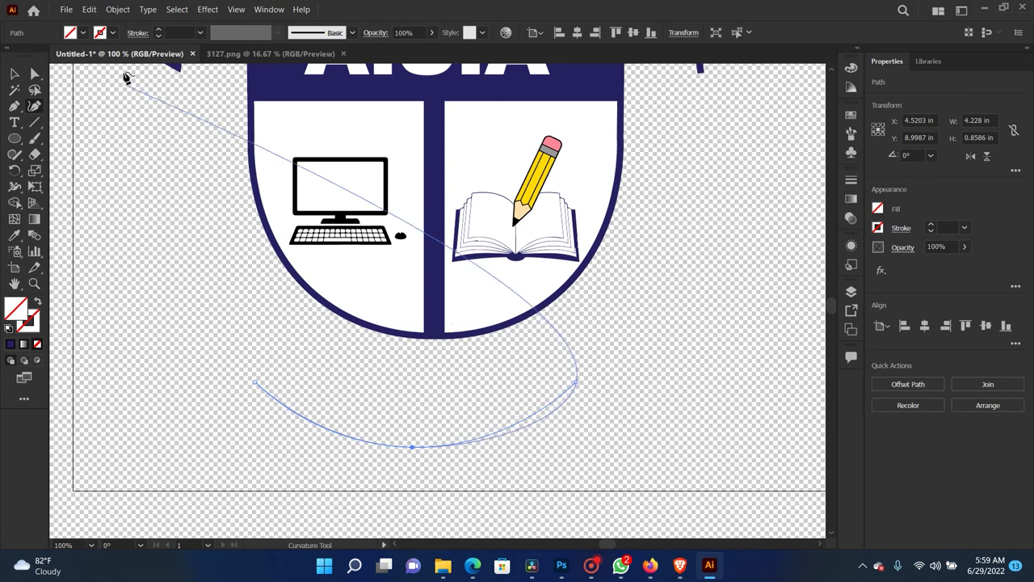
click(113, 33)
Step: Give the arc a navy stroke, starting from 18 pt and stepping the weight up
click(122, 65)
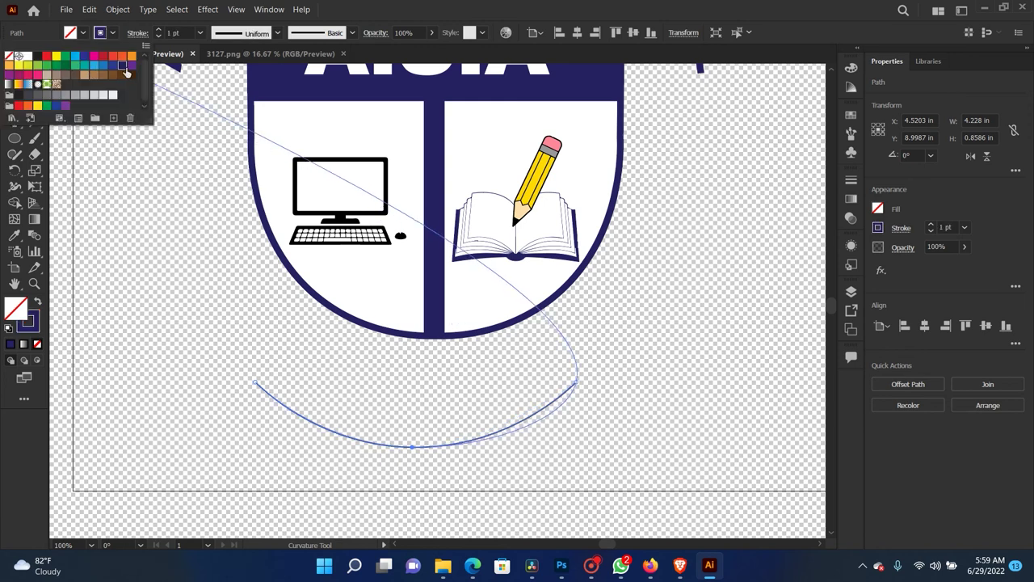
click(201, 33)
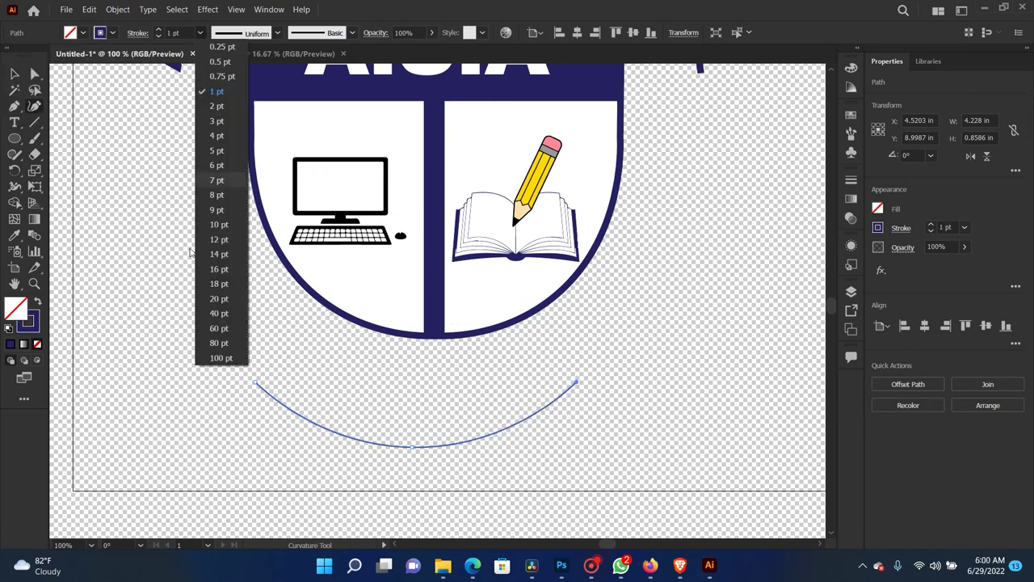
click(219, 358)
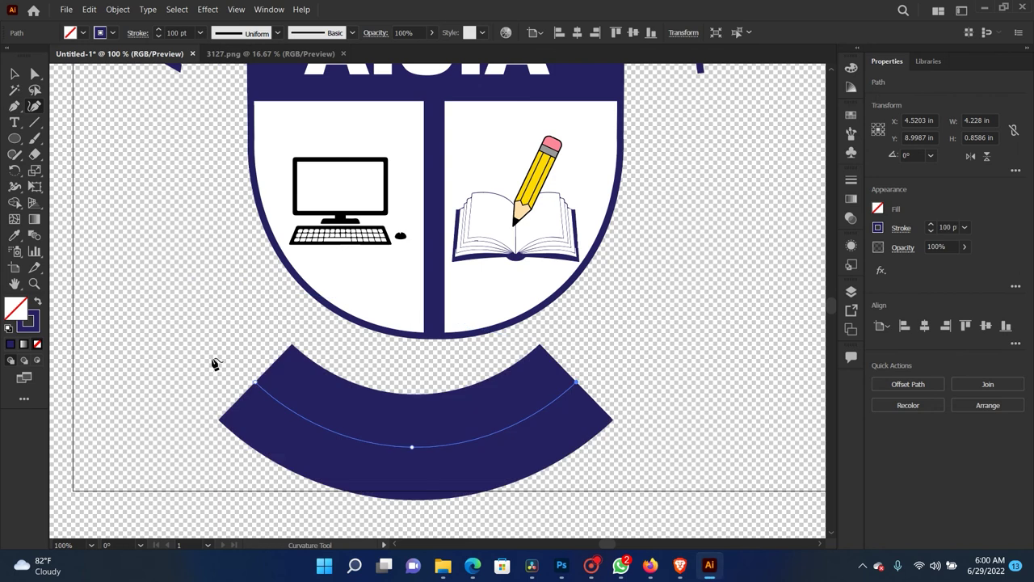
click(200, 32)
click(219, 283)
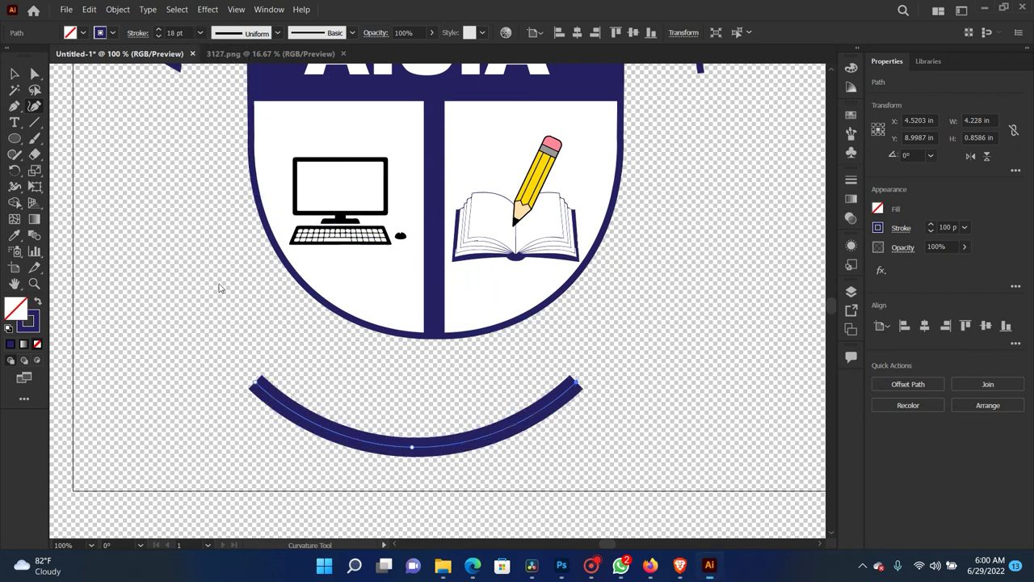
key(Up)
key(Up)
key(Up)
key(Up)
key(Up)
key(Up)
key(Up)
key(Up)
key(Up)
key(Up)
key(Up)
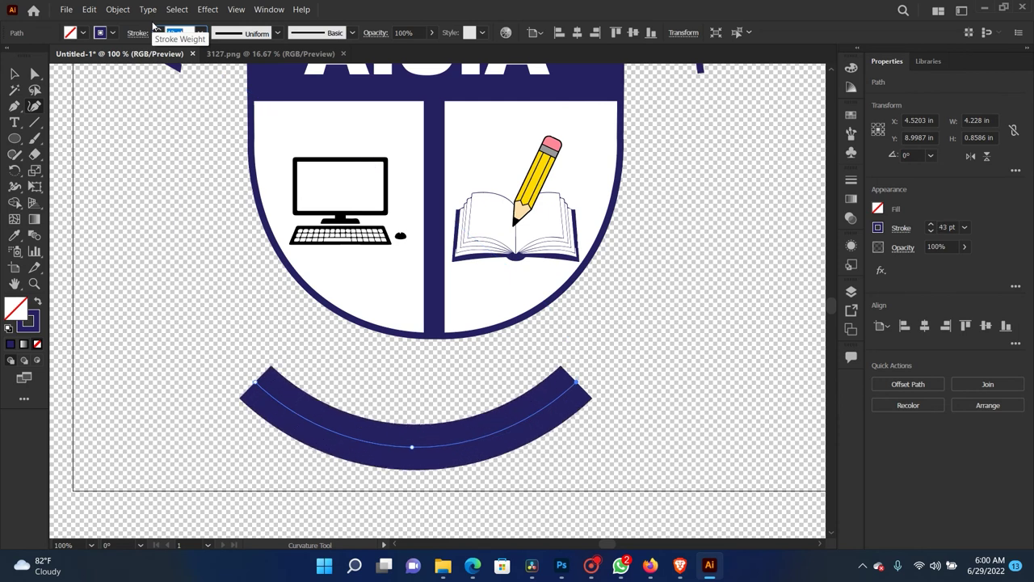
key(Up)
key(Up)
click(14, 74)
click(526, 364)
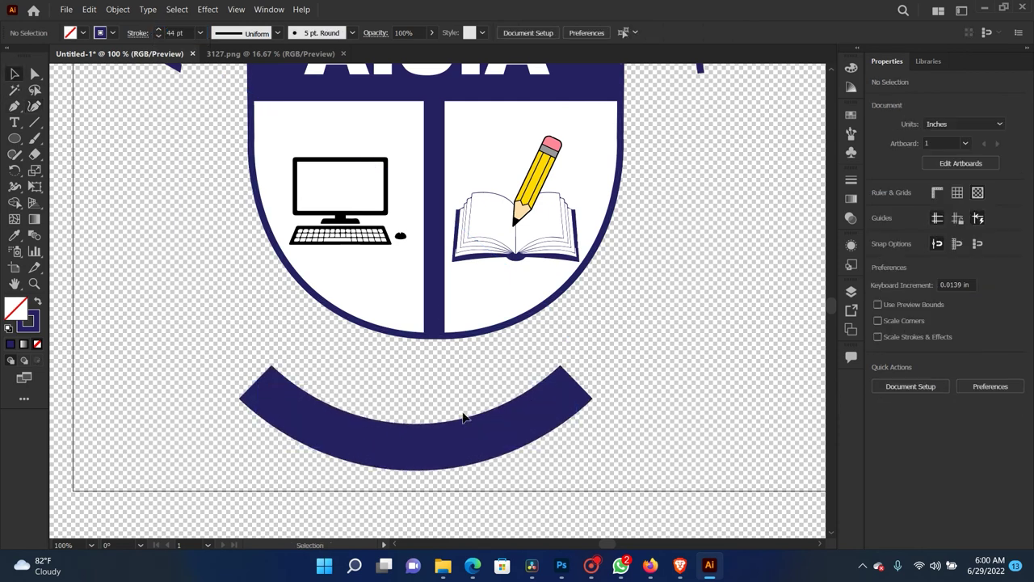
Step: Move the arc up, widen it, nudge it right, and thicken its stroke to 54 pt
drag(418, 449, 427, 406)
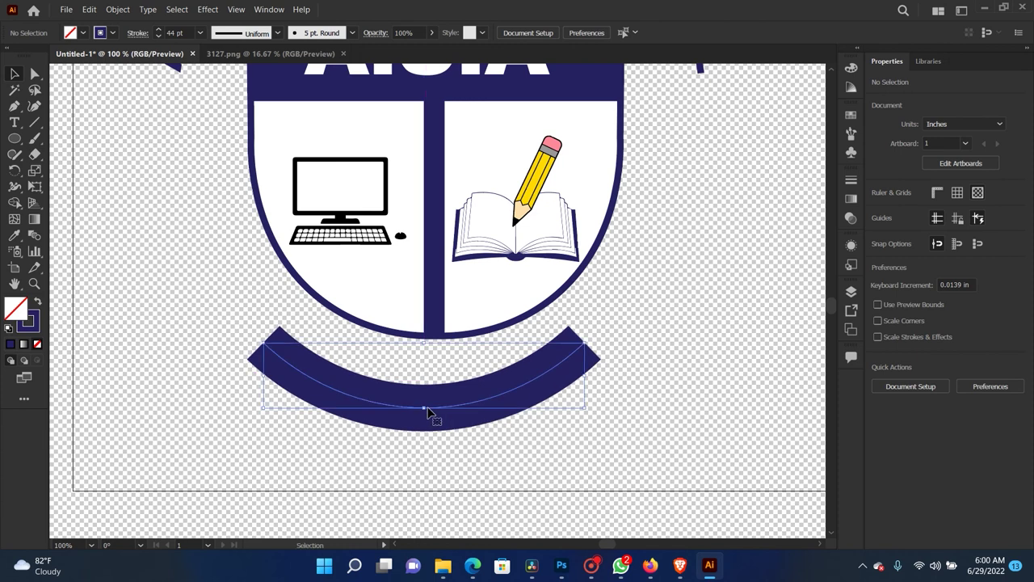
drag(585, 343, 604, 339)
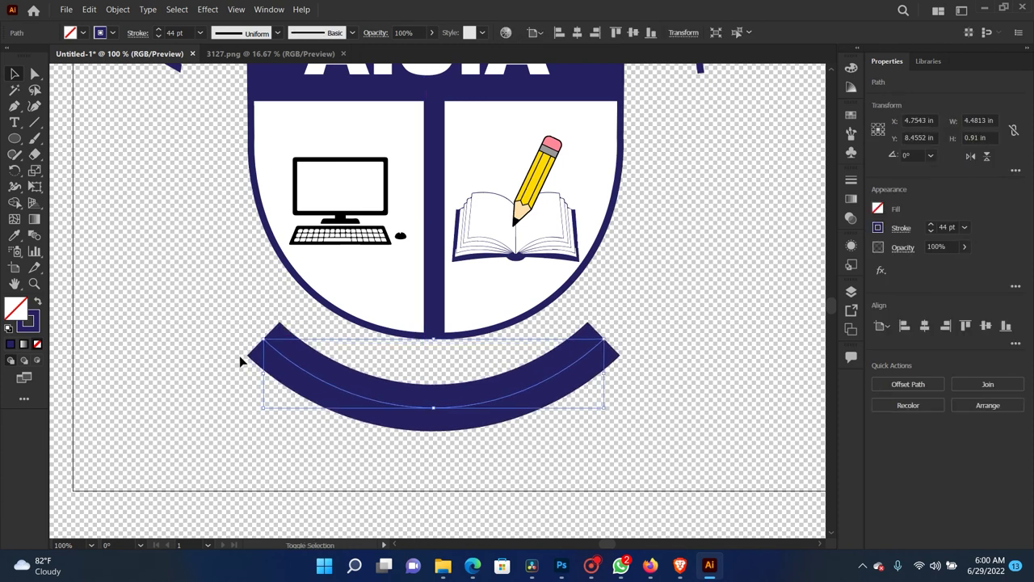
drag(263, 338, 236, 333)
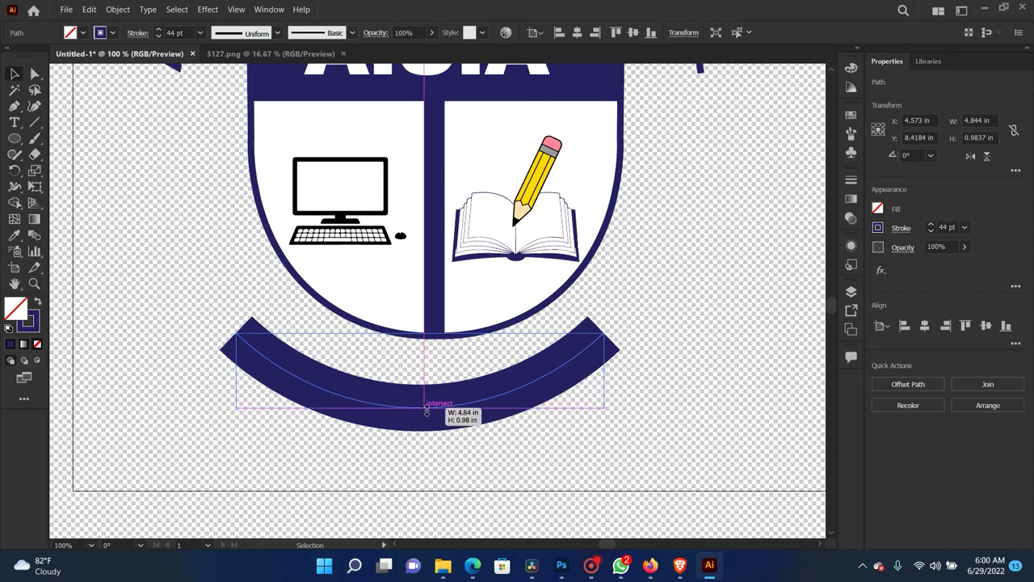
click(254, 271)
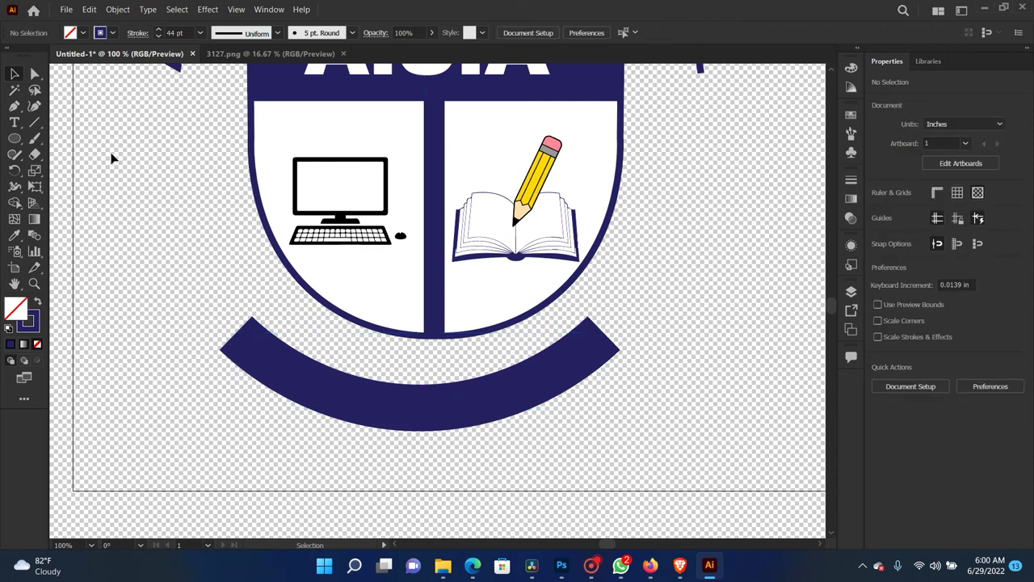
click(361, 408)
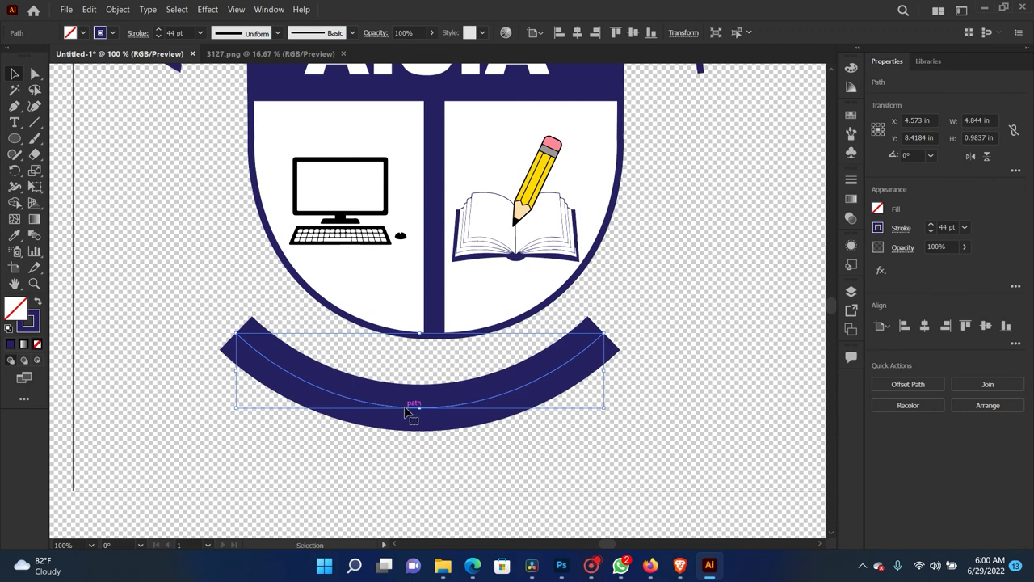
key(Right)
key(Right)
key(Right)
key(Right)
key(Right)
key(Right)
key(Right)
key(Right)
key(Right)
key(Right)
key(Right)
key(Right)
key(Right)
key(Right)
key(Right)
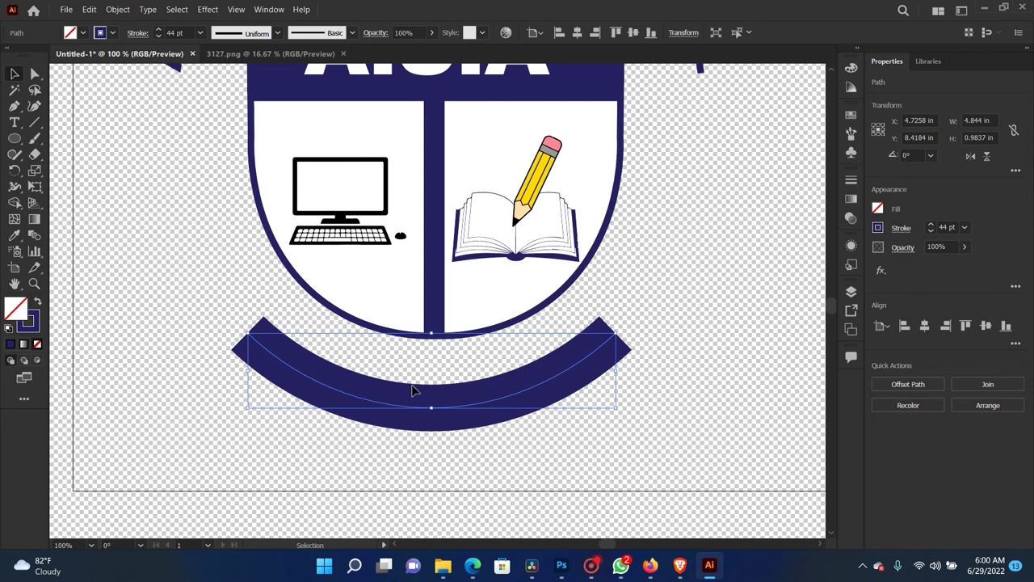
click(183, 33)
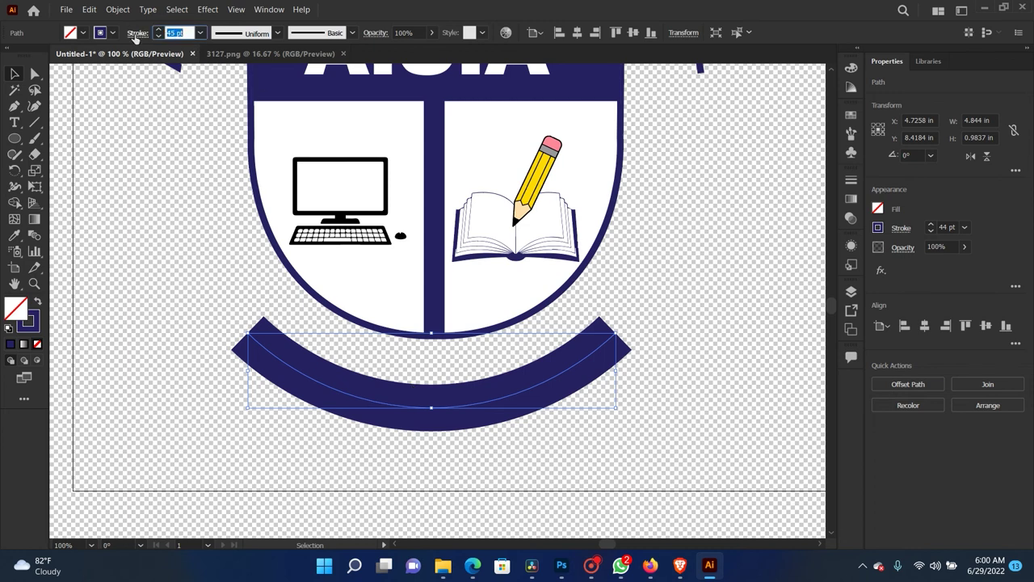
key(Up)
key(Up)
key(Up)
key(Up)
key(Up)
key(Up)
key(Up)
key(Up)
key(Up)
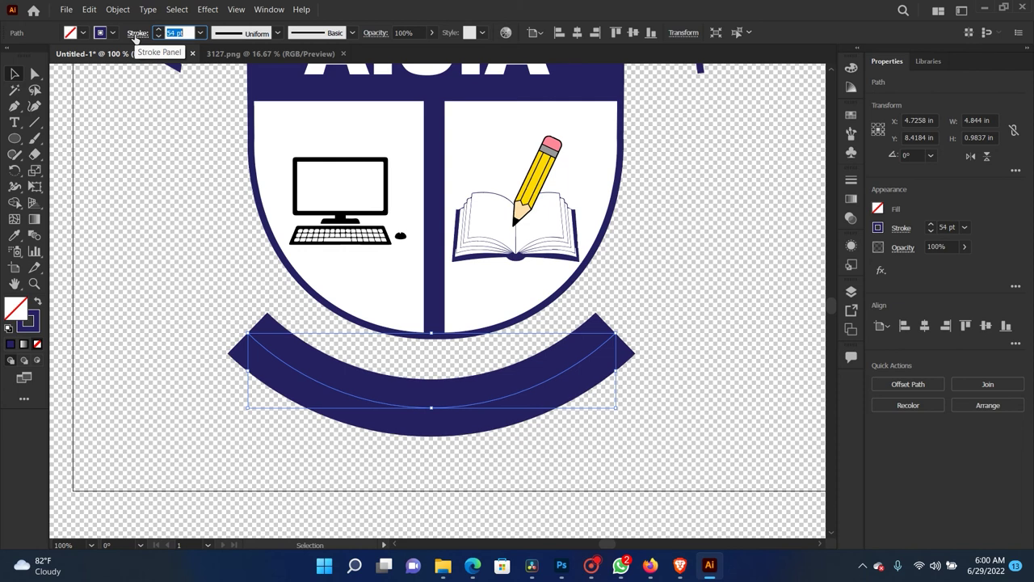
click(161, 213)
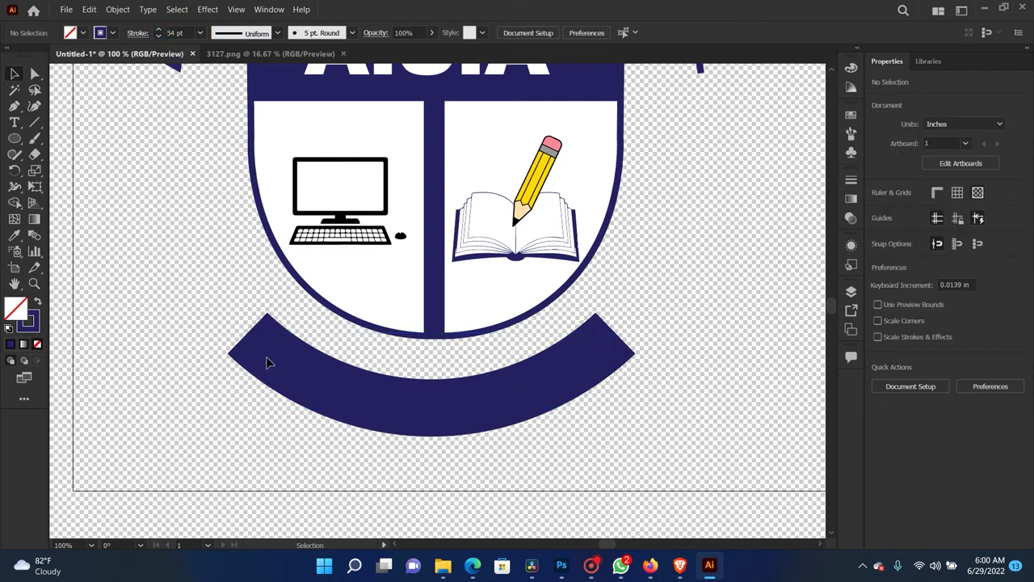
Step: Pen a closed five-corner notched ribbon-tail path at the arc's left end
click(15, 106)
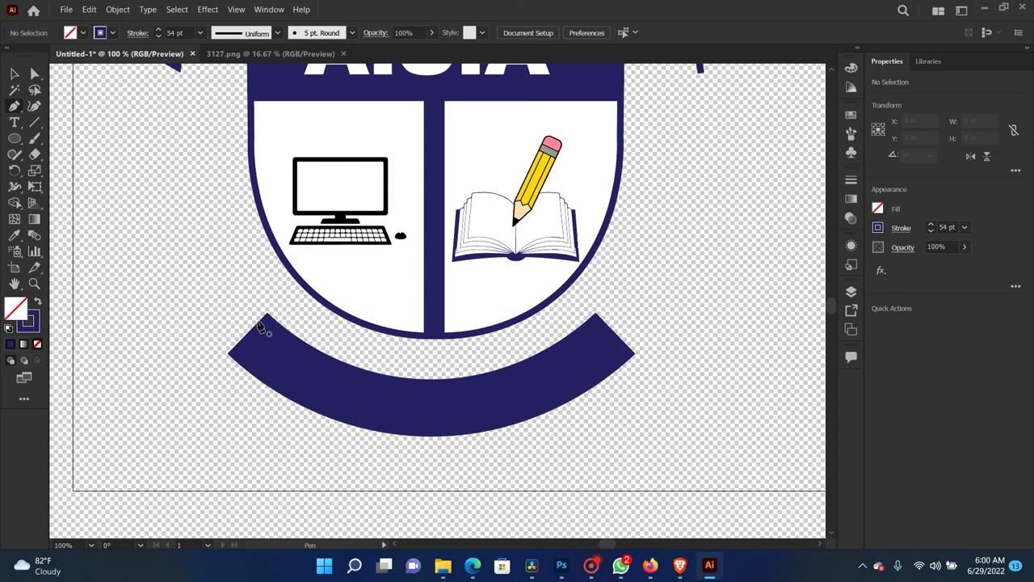
click(253, 315)
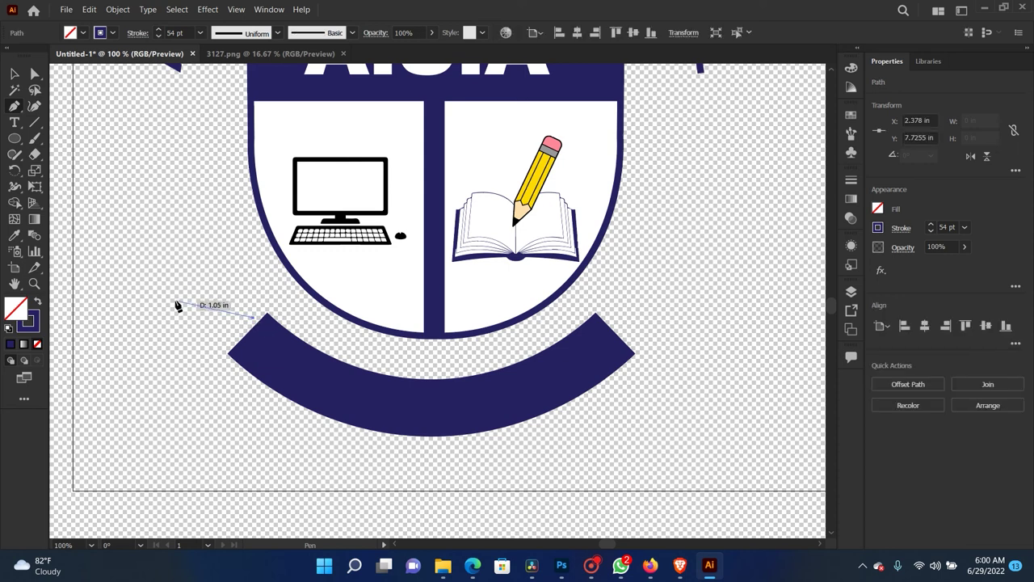
click(173, 306)
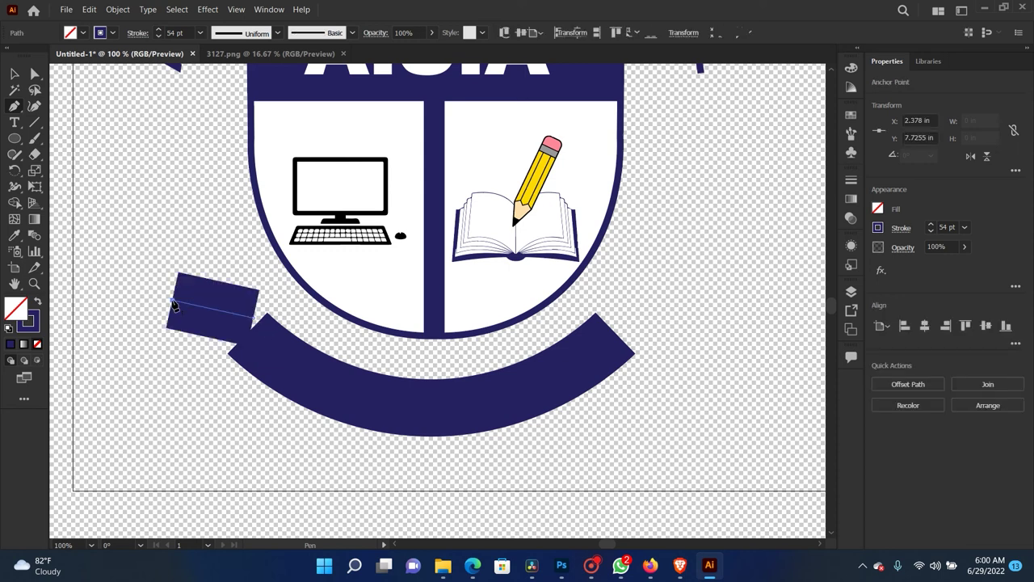
click(193, 320)
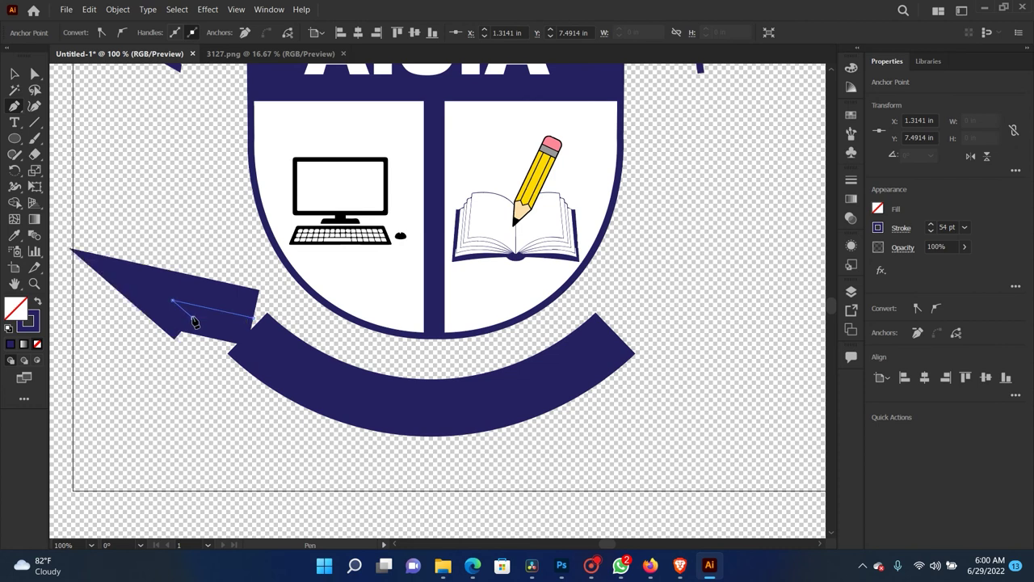
click(134, 365)
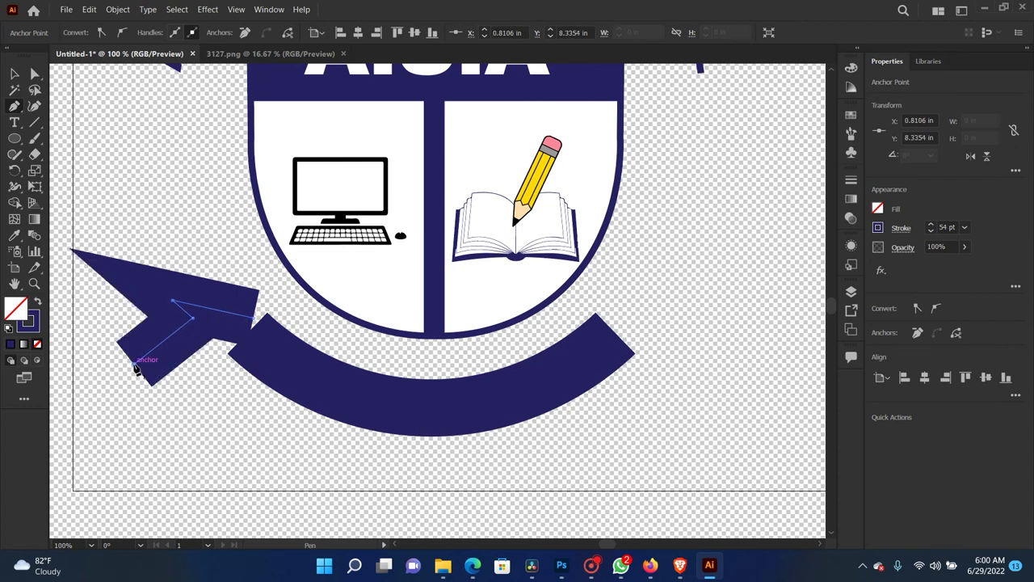
click(240, 398)
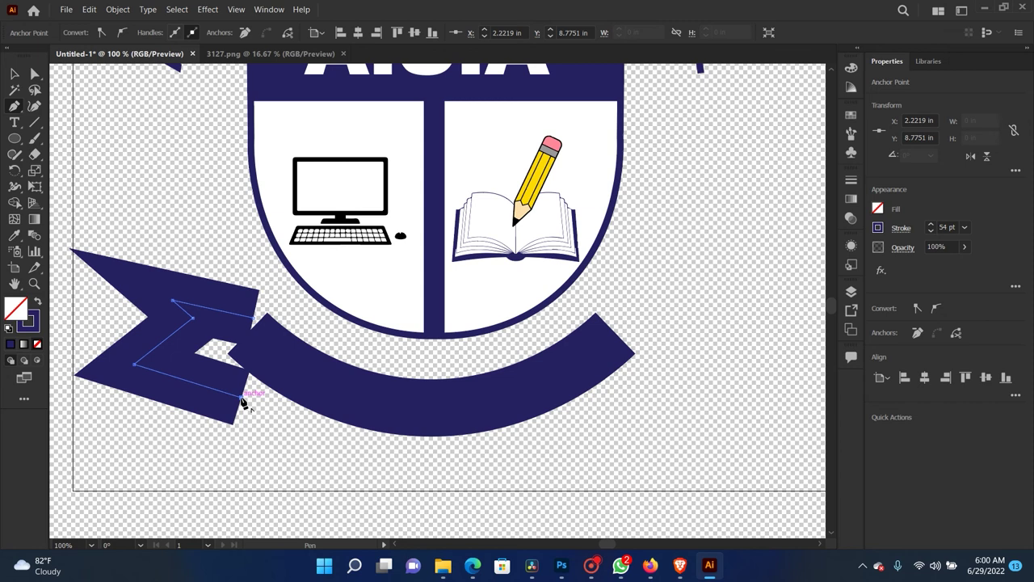
click(254, 319)
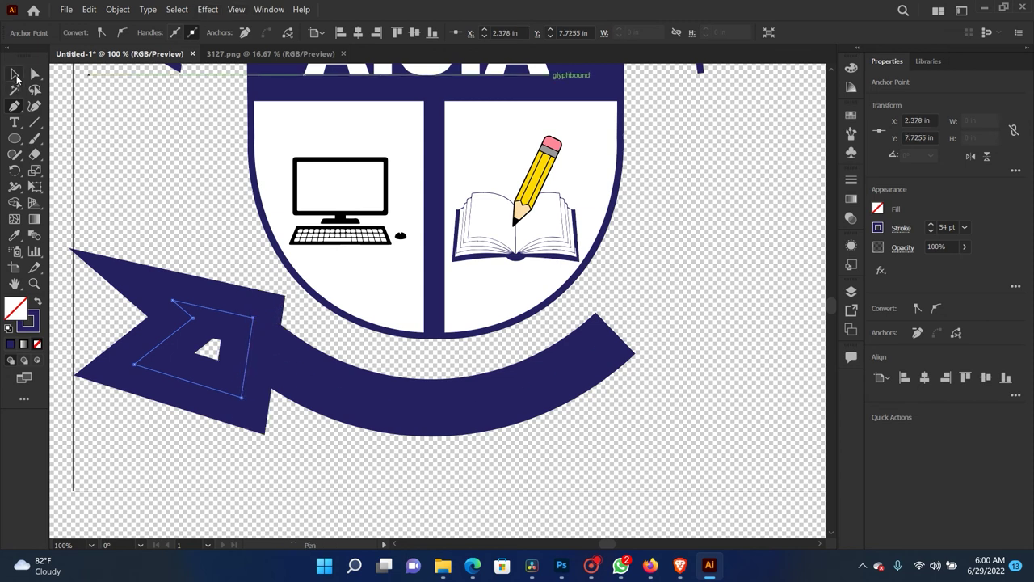
click(15, 75)
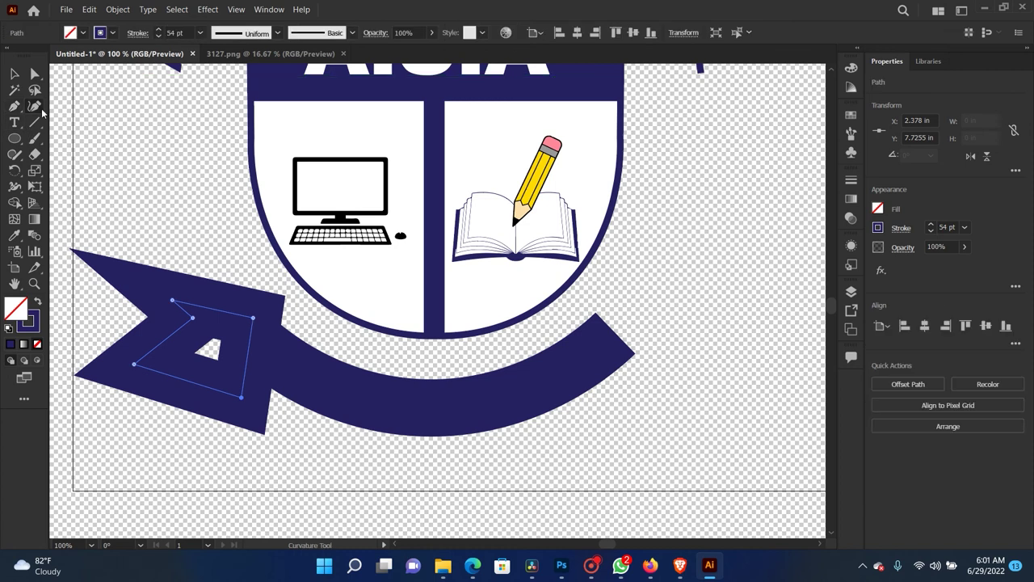
Step: Remove the tail's stroke, lower its notch point, and fill it solid navy
click(112, 32)
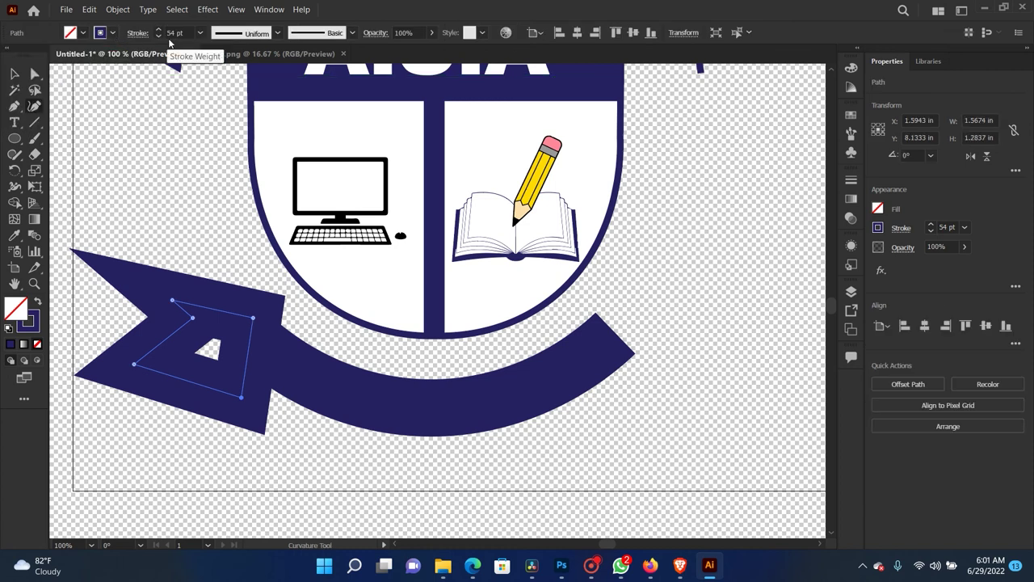
click(199, 32)
click(219, 253)
text(14)
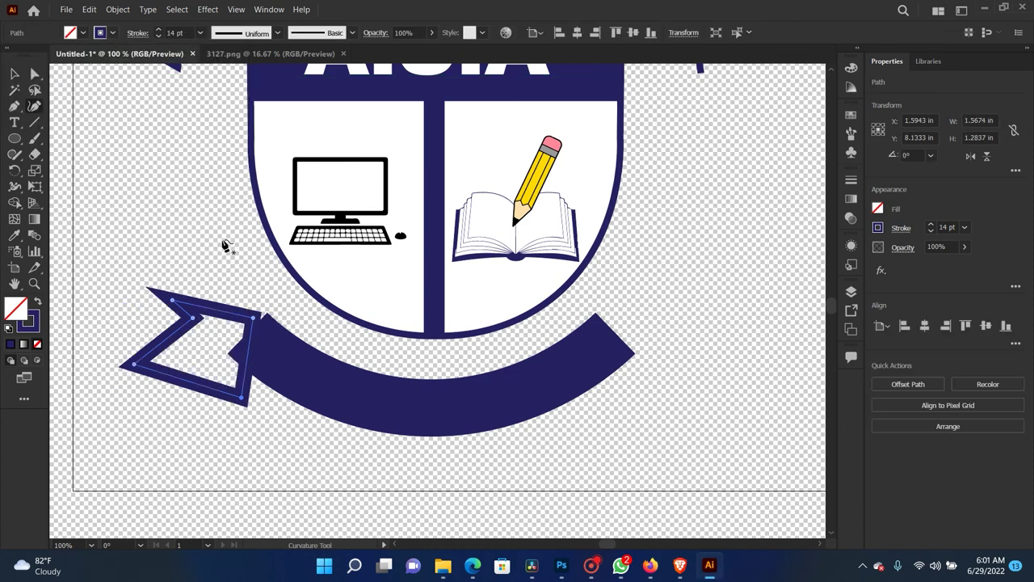
click(112, 32)
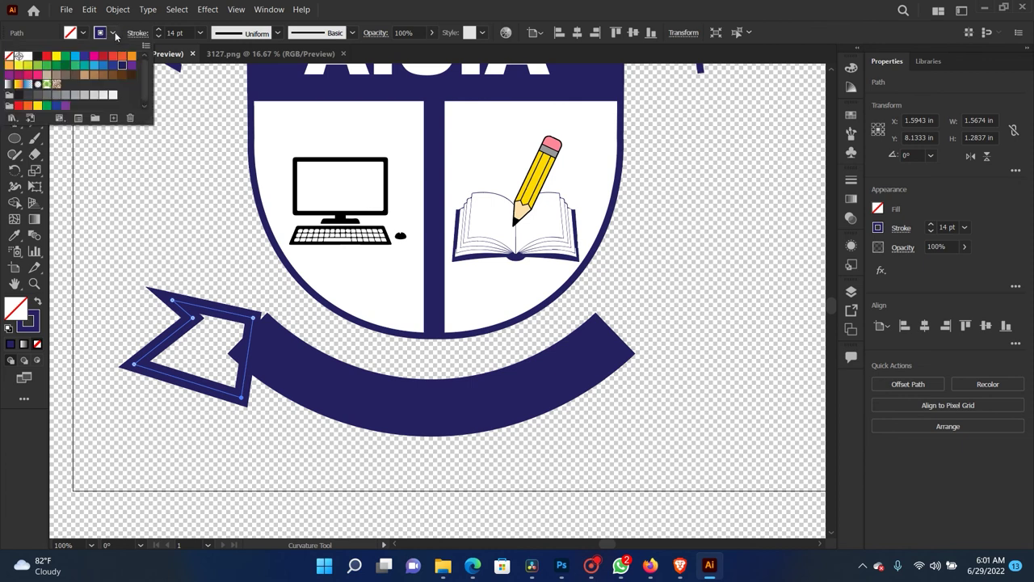
click(8, 55)
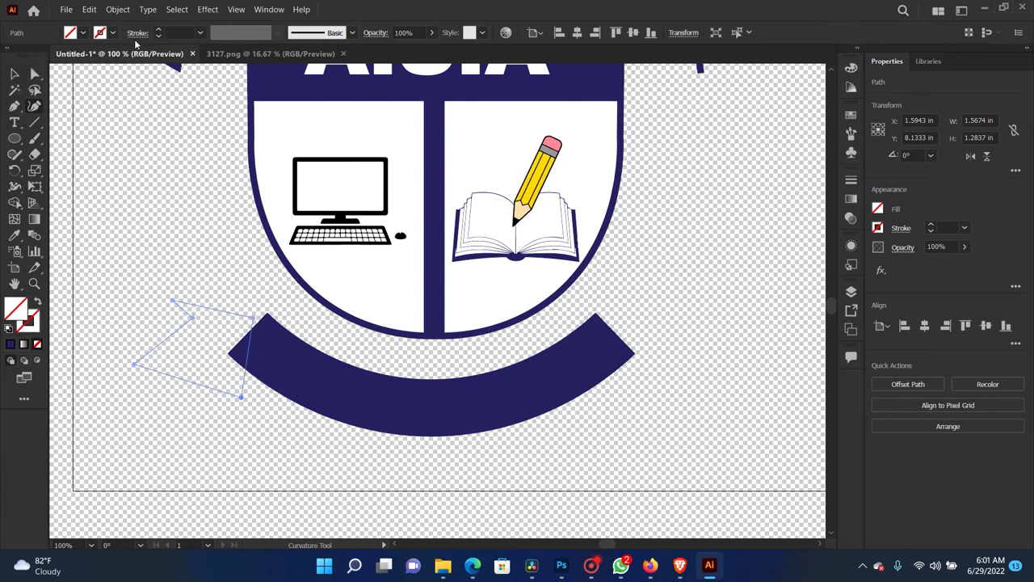
drag(193, 318, 190, 326)
click(82, 32)
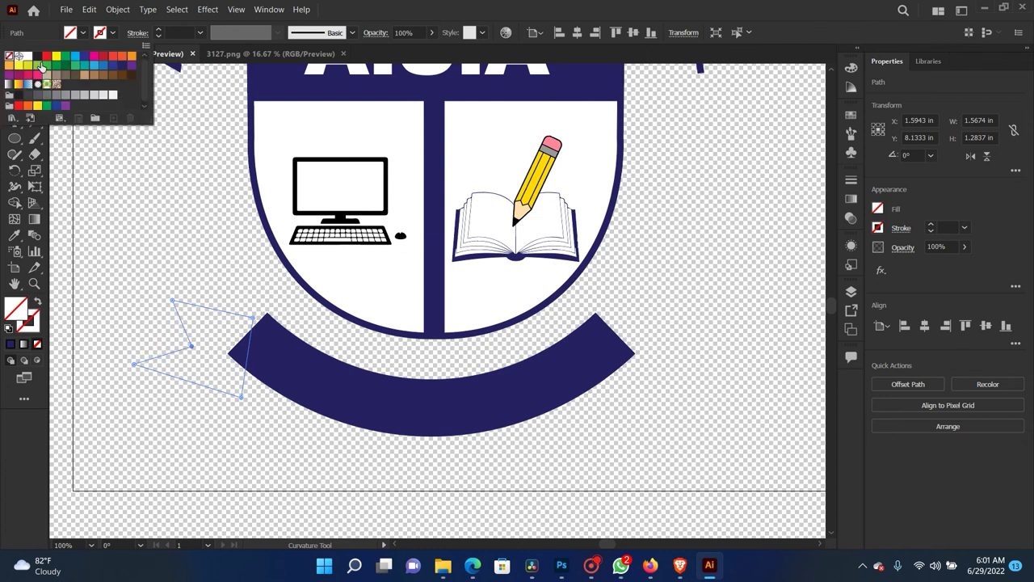
click(123, 66)
click(472, 9)
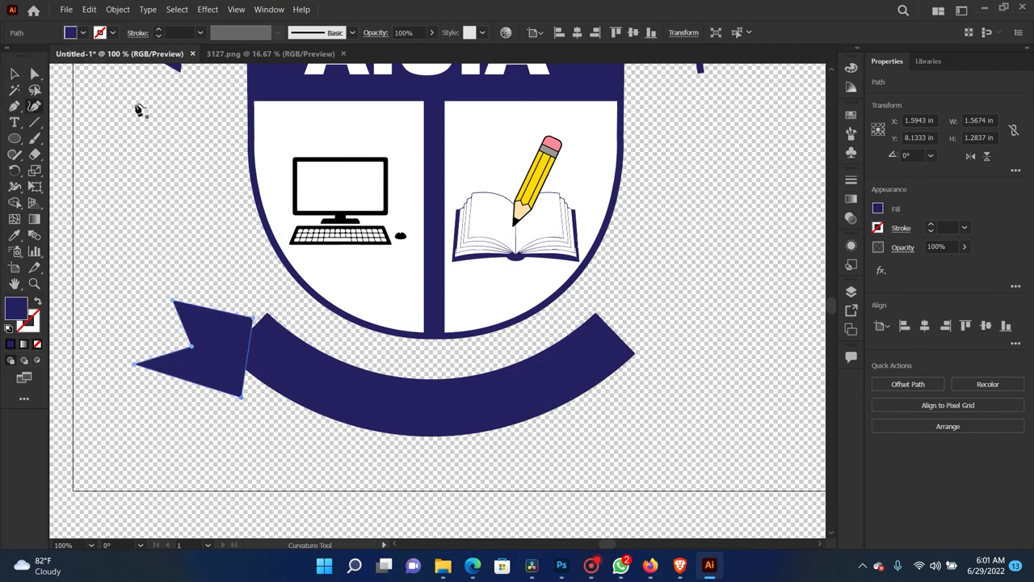
click(14, 74)
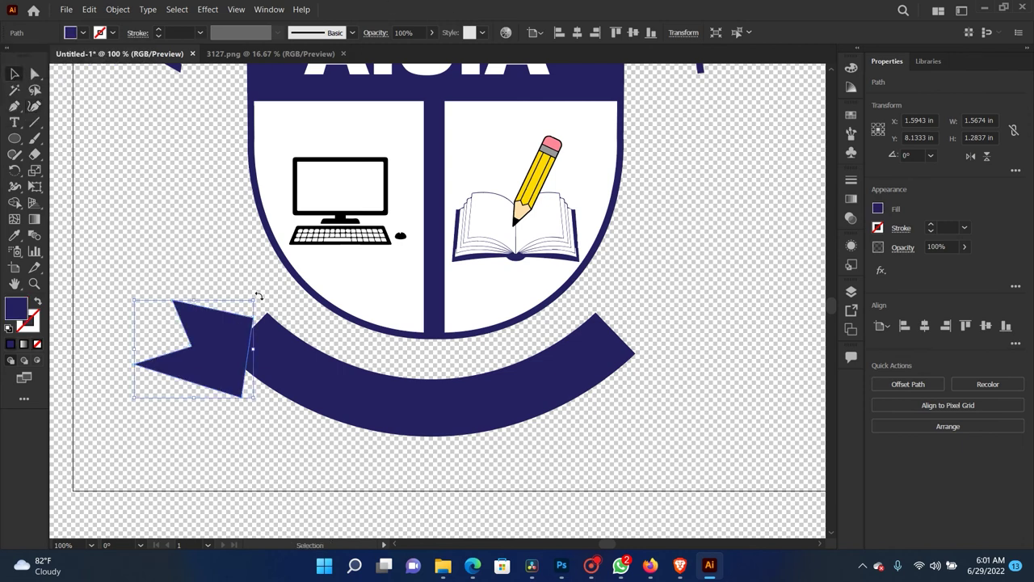
Step: Tilt the left ribbon tail and recolour it a lighter royal blue
drag(259, 295, 257, 328)
click(256, 328)
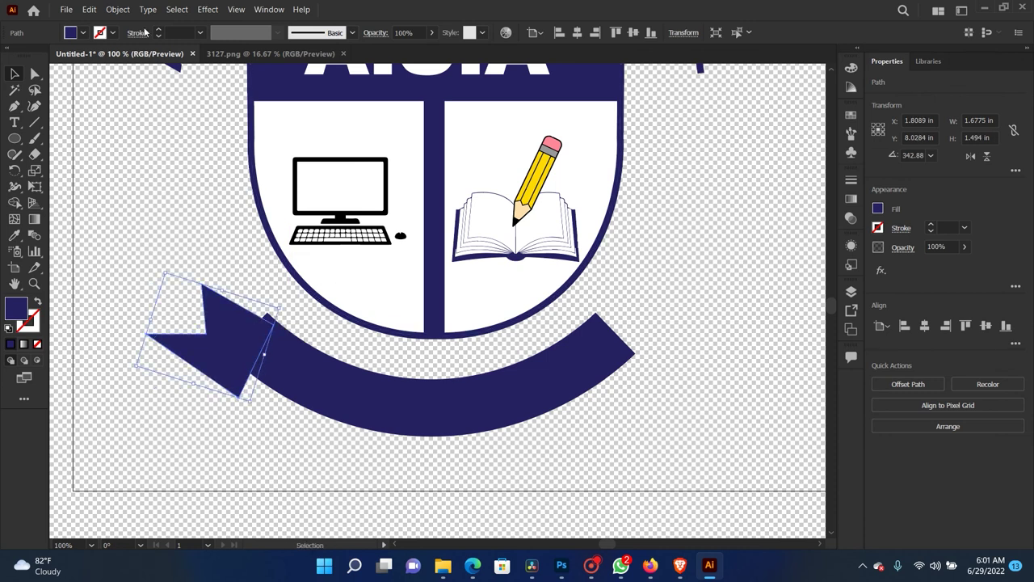
click(83, 32)
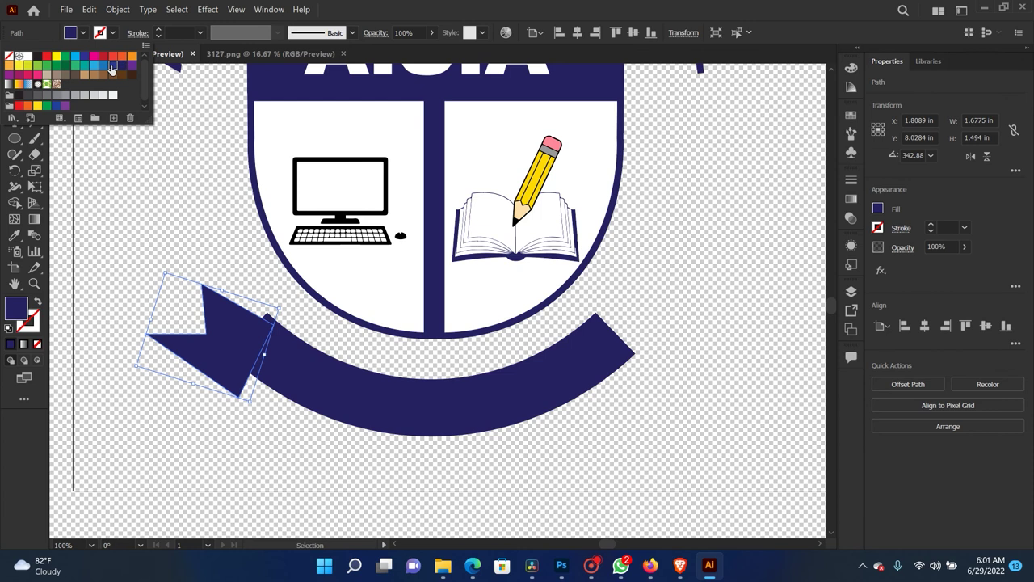
click(112, 66)
click(204, 240)
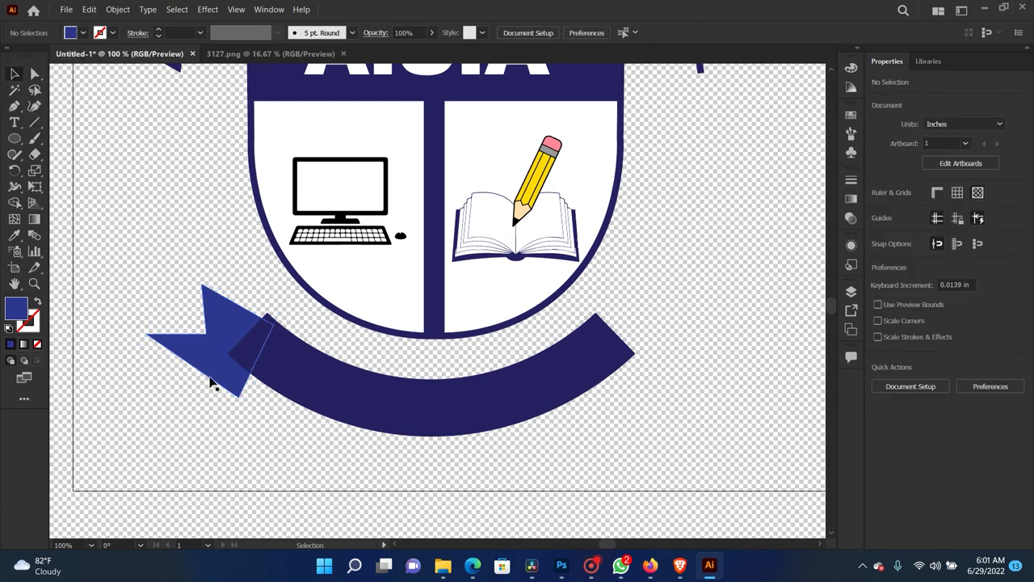
Step: Alt-drag a copy of the tail to the arc's right end
mouse_move(208, 377)
mouse_down()
mouse_move(620, 309)
mouse_move(798, 400)
mouse_up()
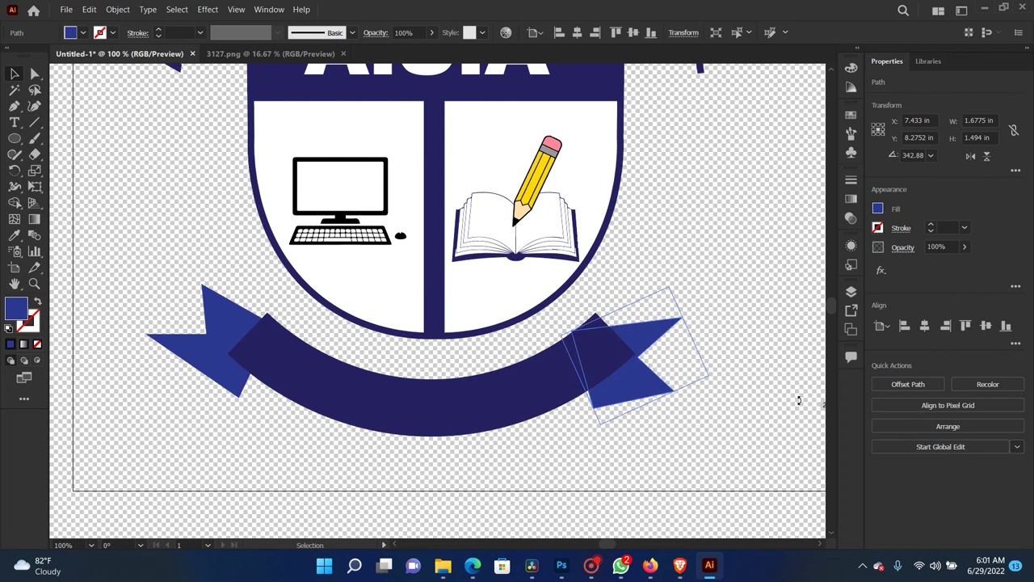
key(ctrl+z)
key(ctrl+z)
key(ctrl+z)
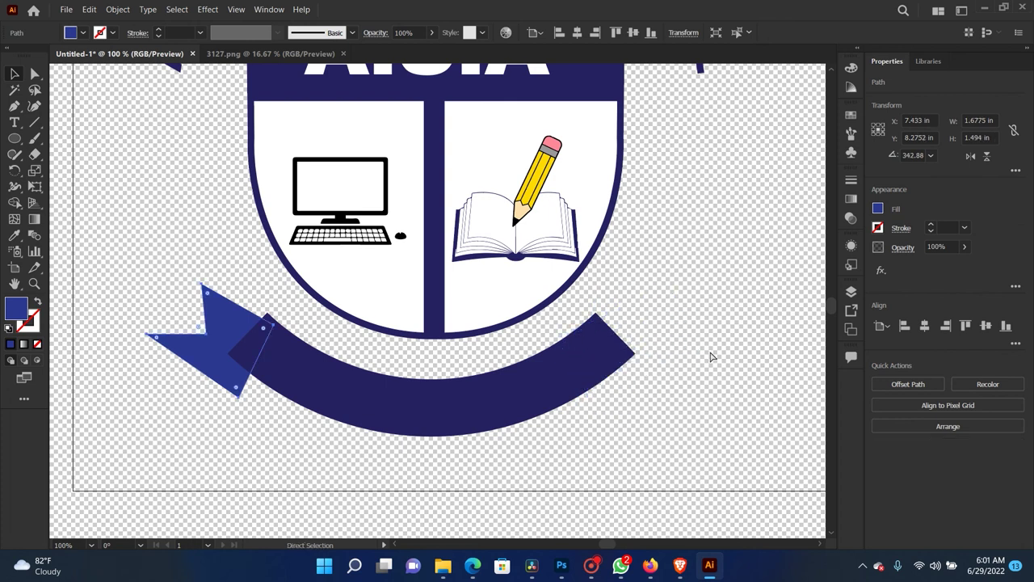
drag(226, 361, 665, 341)
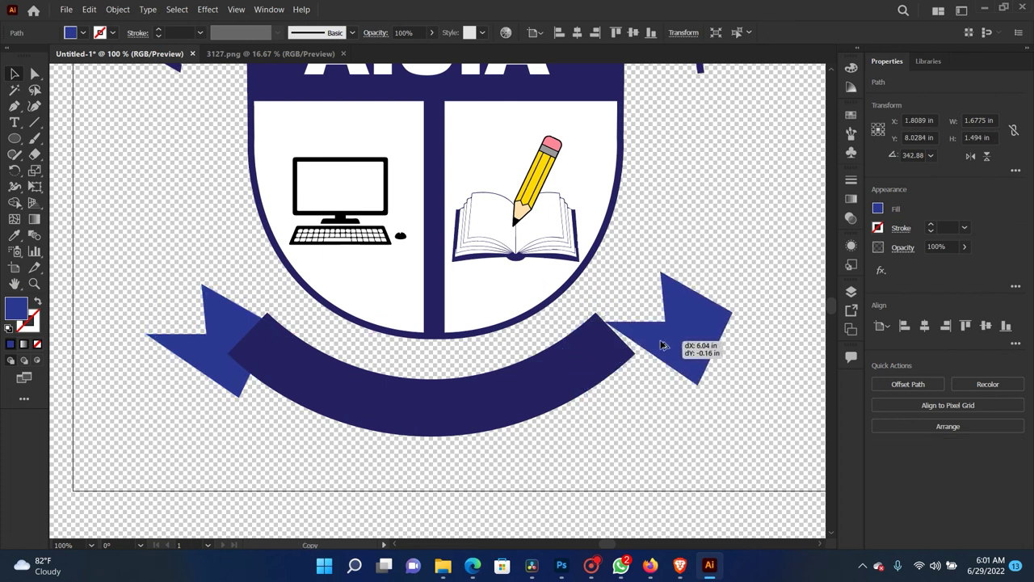
Step: Reflect the copied tail on the vertical axis and lower both tails into place
right_click(688, 326)
mouse_move(730, 247)
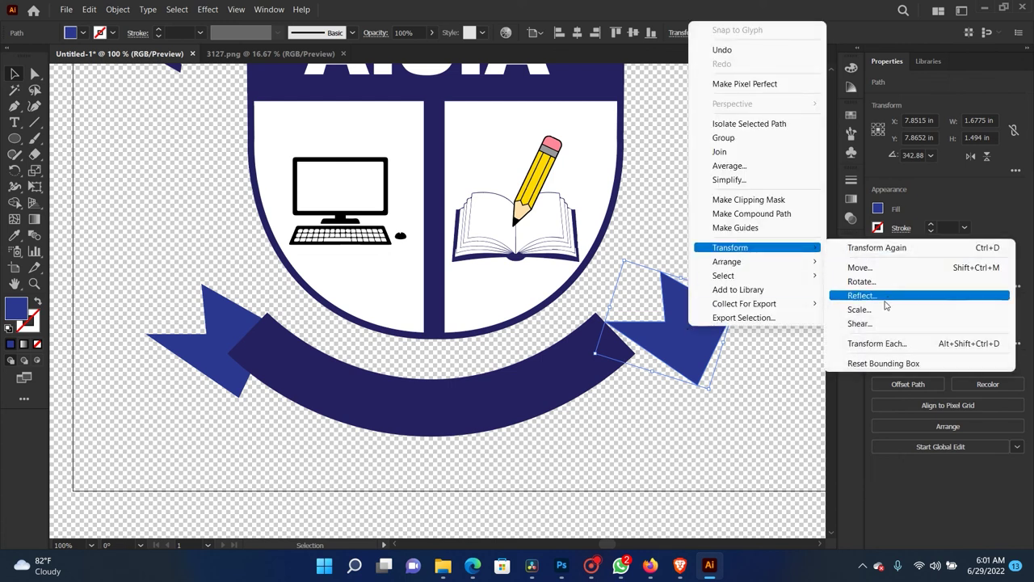
click(887, 296)
click(549, 367)
drag(677, 352, 670, 353)
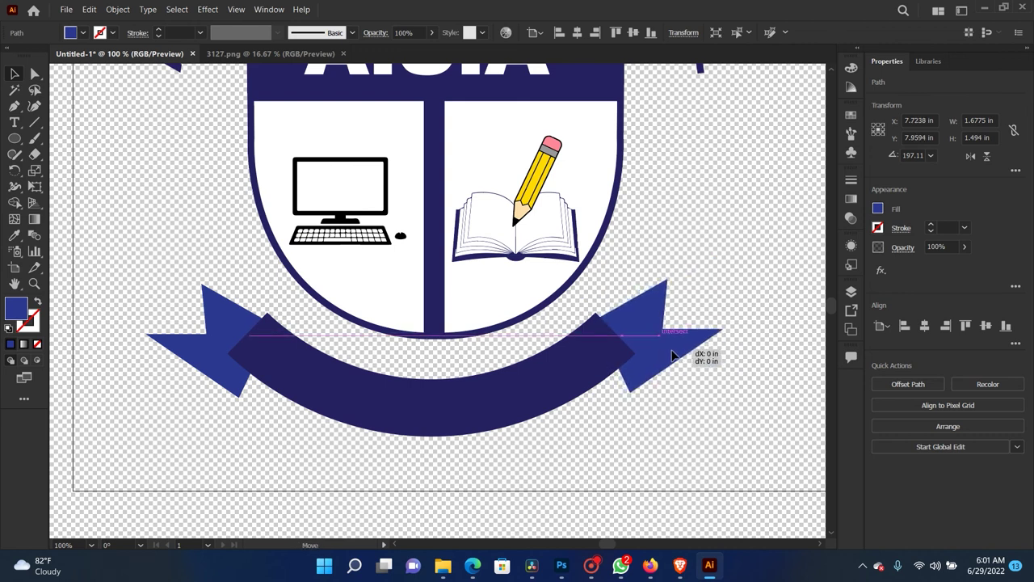
drag(670, 353, 672, 360)
drag(209, 328, 208, 332)
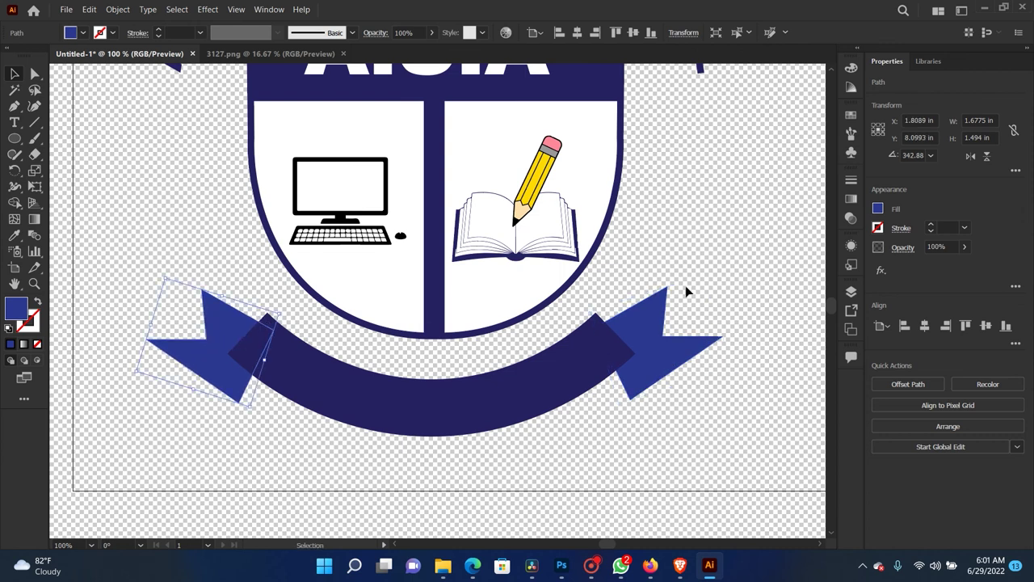
click(690, 286)
key(ctrl+minus)
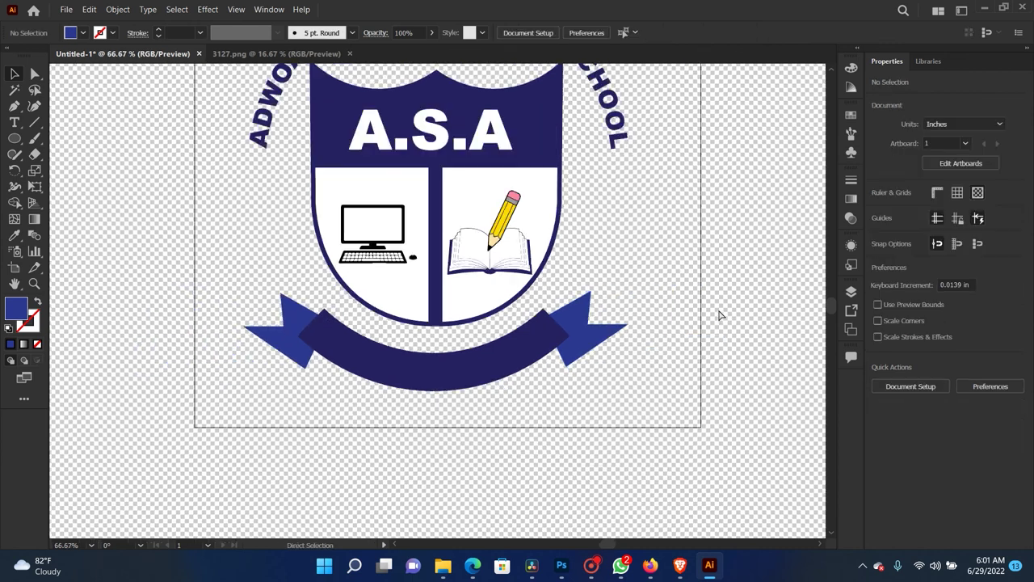
Step: Nudge the whole ribbon group up one step, undoing an accidental narrowing
key(ctrl+minus)
key(ctrl+plus)
drag(645, 369, 243, 373)
drag(215, 340, 228, 347)
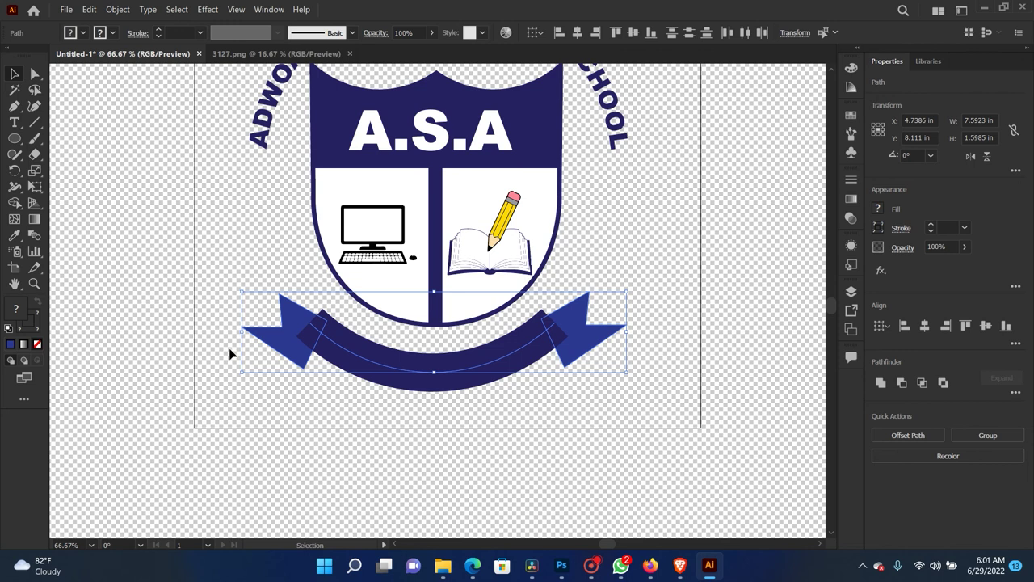
key(Up)
key(Up)
key(Up)
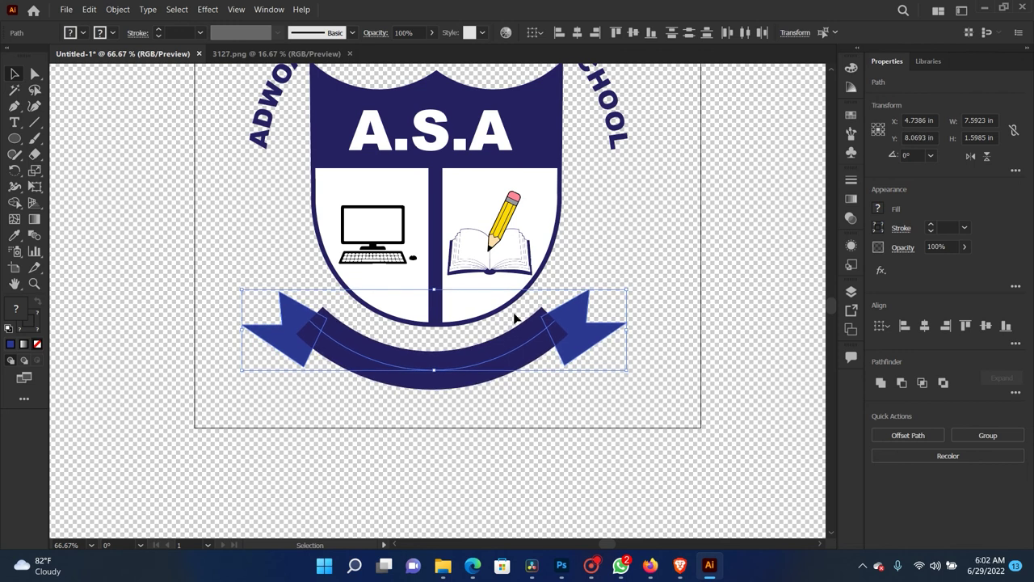
drag(627, 289, 614, 292)
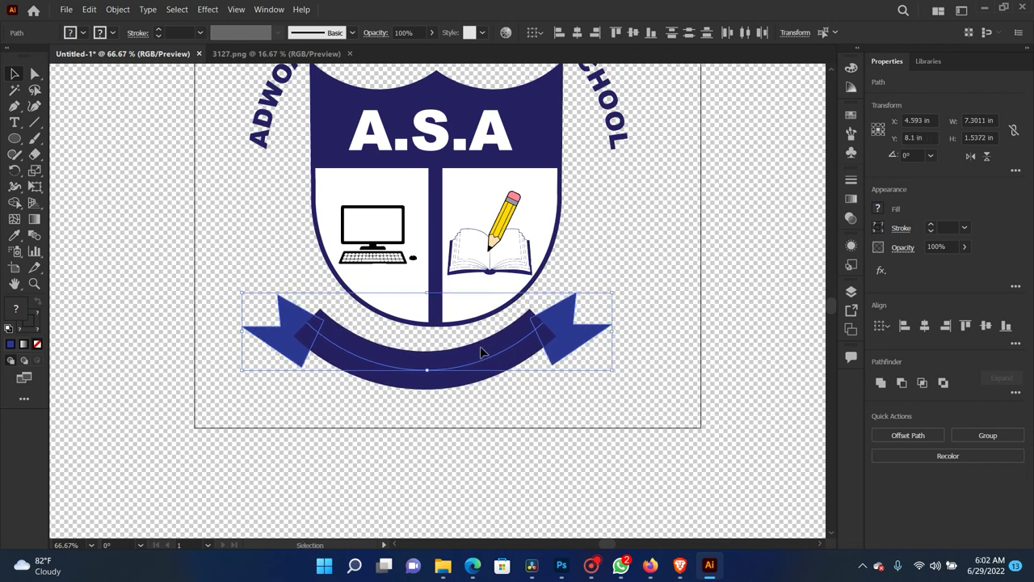
click(640, 342)
key(ctrl+z)
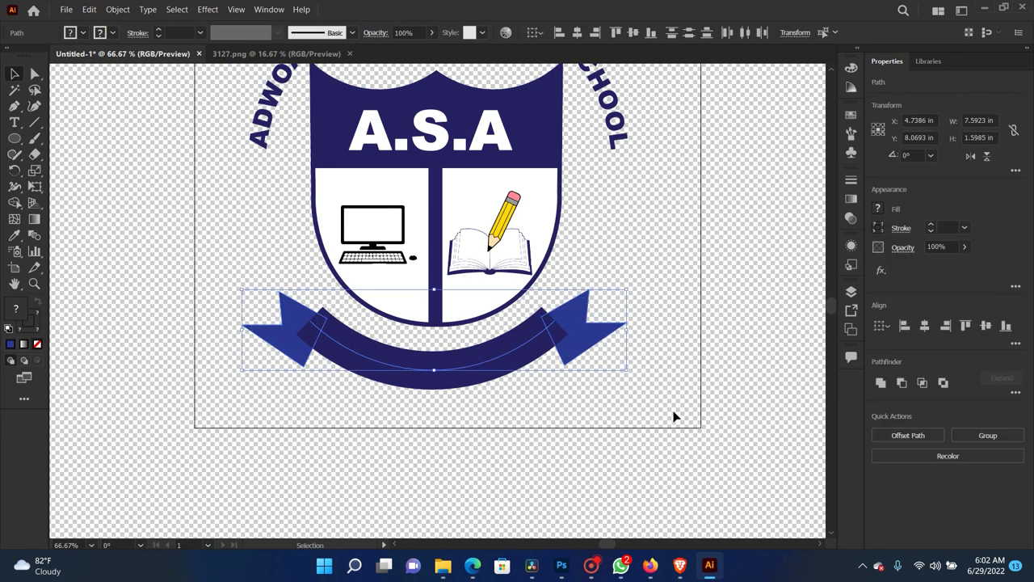
Step: Select the right flag, band and left flag in turn, then deselect and zoom to 100%
click(536, 420)
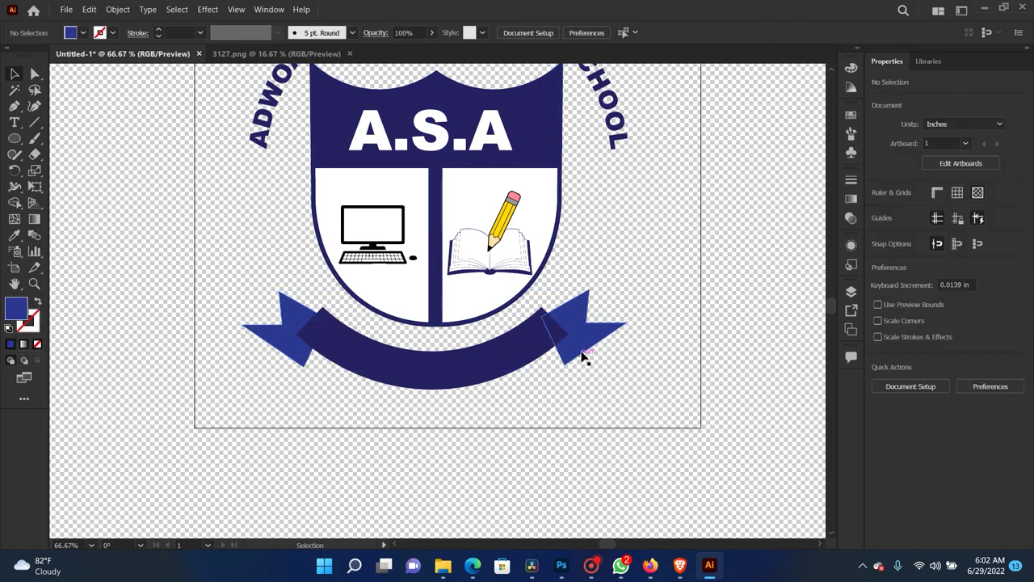
click(580, 349)
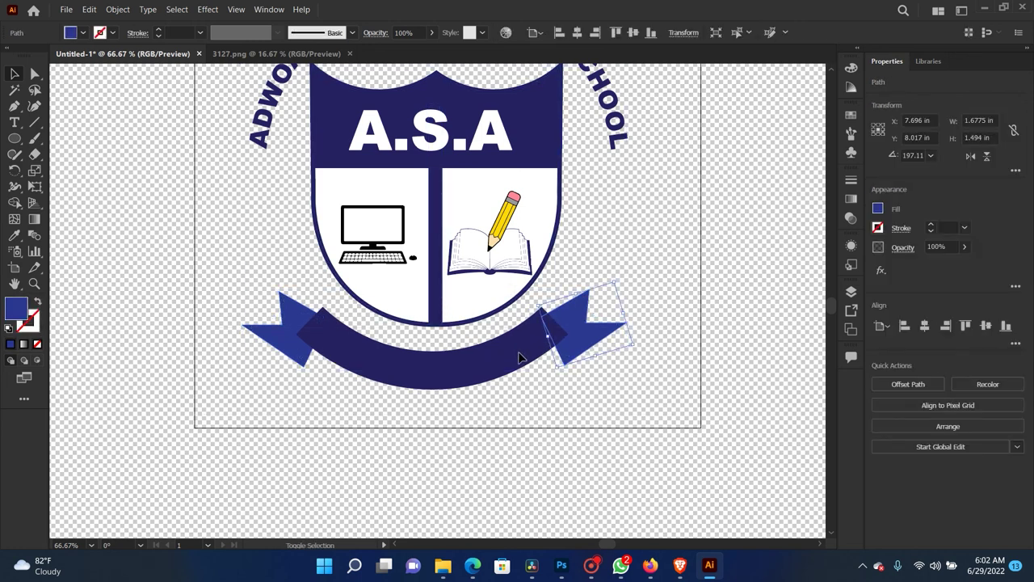
shift+click(523, 352)
shift+click(289, 353)
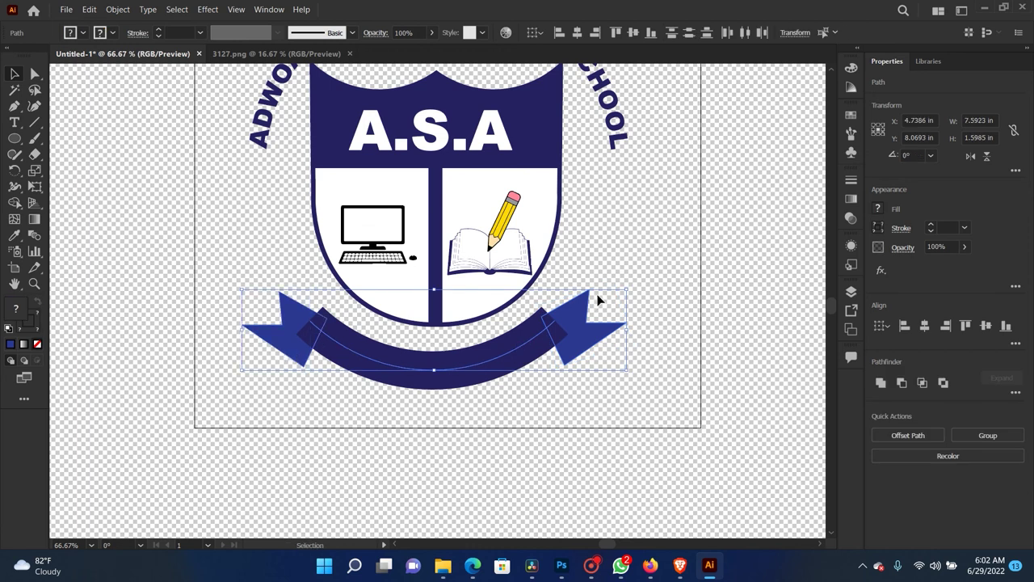
click(655, 277)
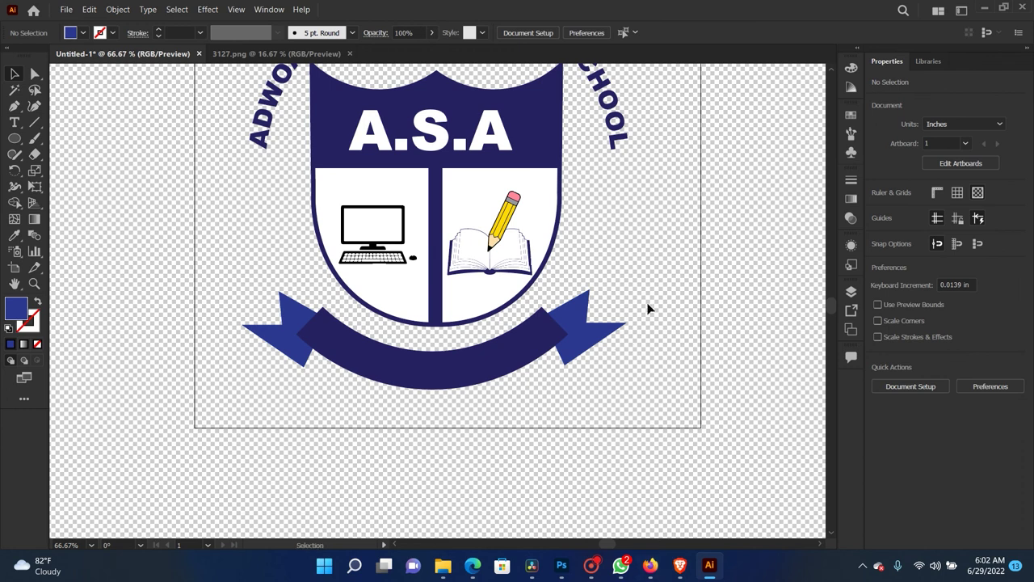
key(ctrl+1)
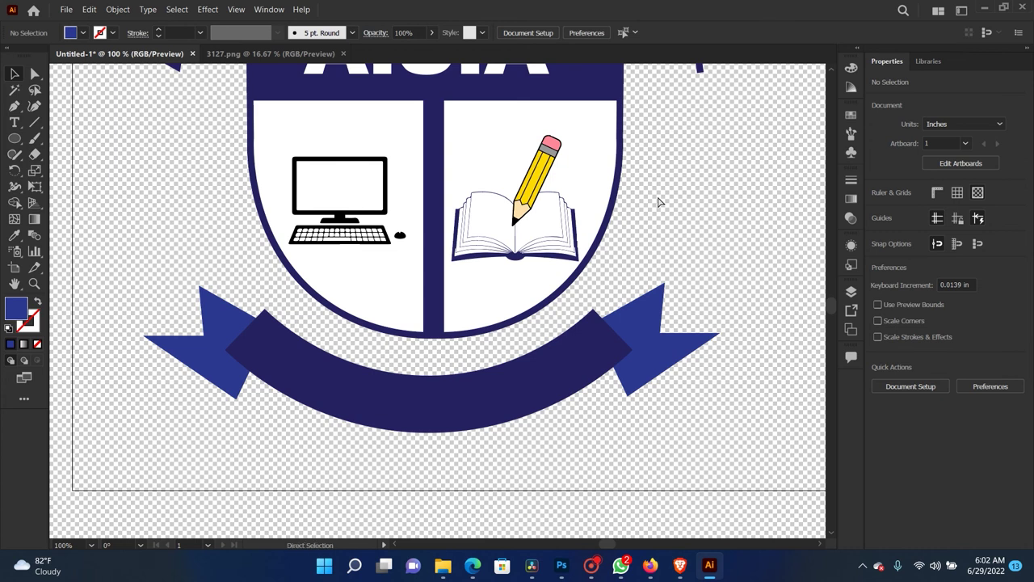
Step: Zoom and pan around the crest to review the ribbon at 100%
key(ctrl+minus)
key(ctrl+minus)
key(ctrl+plus)
drag(646, 201, 590, 331)
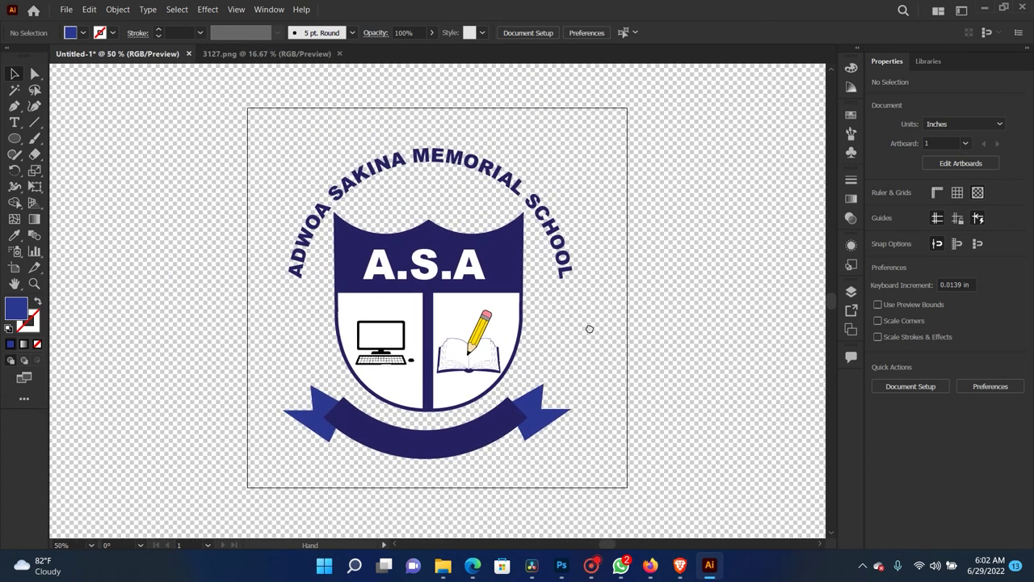
key(ctrl+plus)
drag(589, 326, 593, 271)
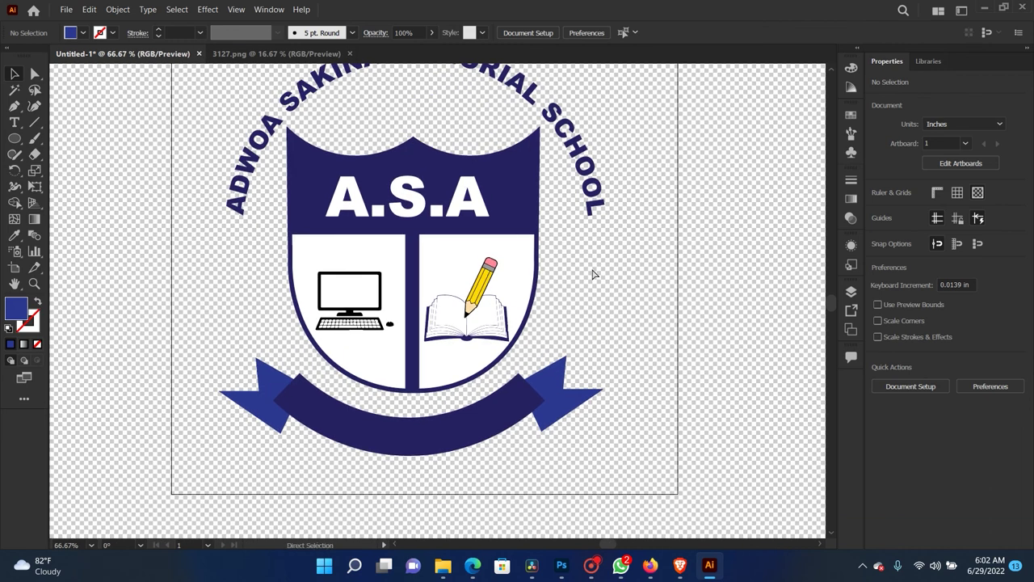
key(ctrl+plus)
drag(580, 333, 594, 307)
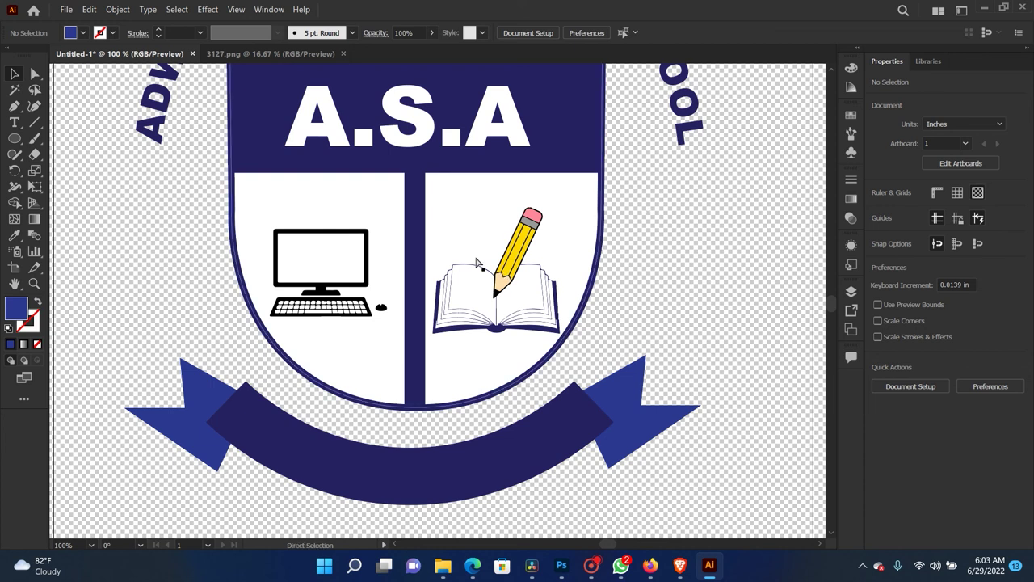
key(ctrl+minus)
key(ctrl+minus)
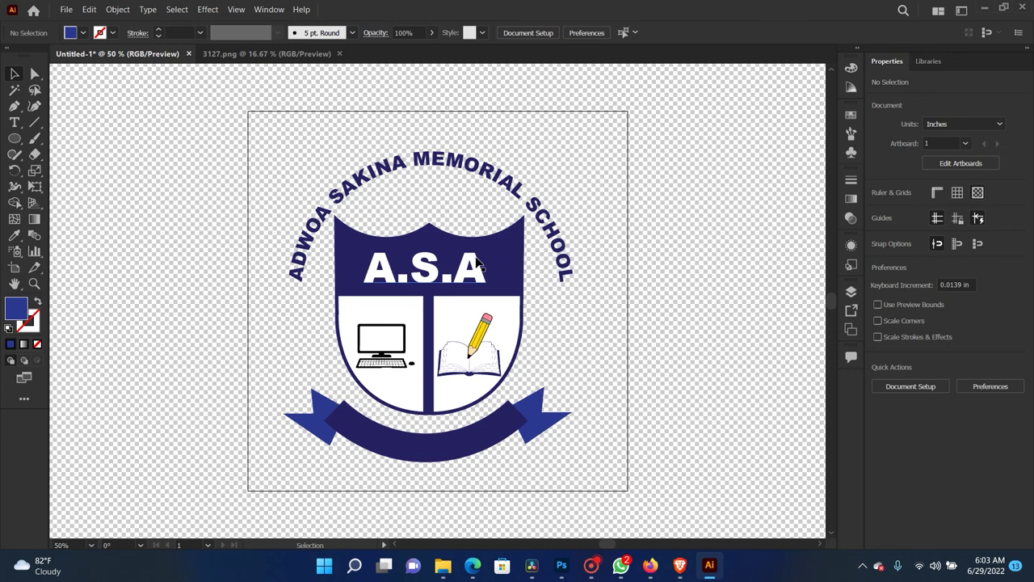
key(ctrl+plus)
key(ctrl+plus)
key(ctrl+minus)
drag(588, 317, 585, 278)
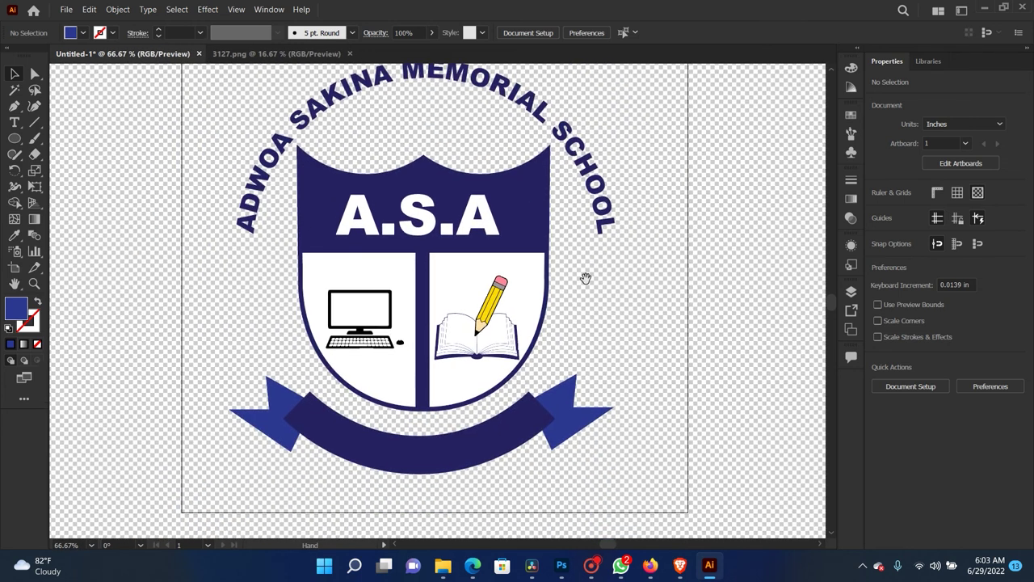
key(ctrl+plus)
drag(705, 277, 720, 242)
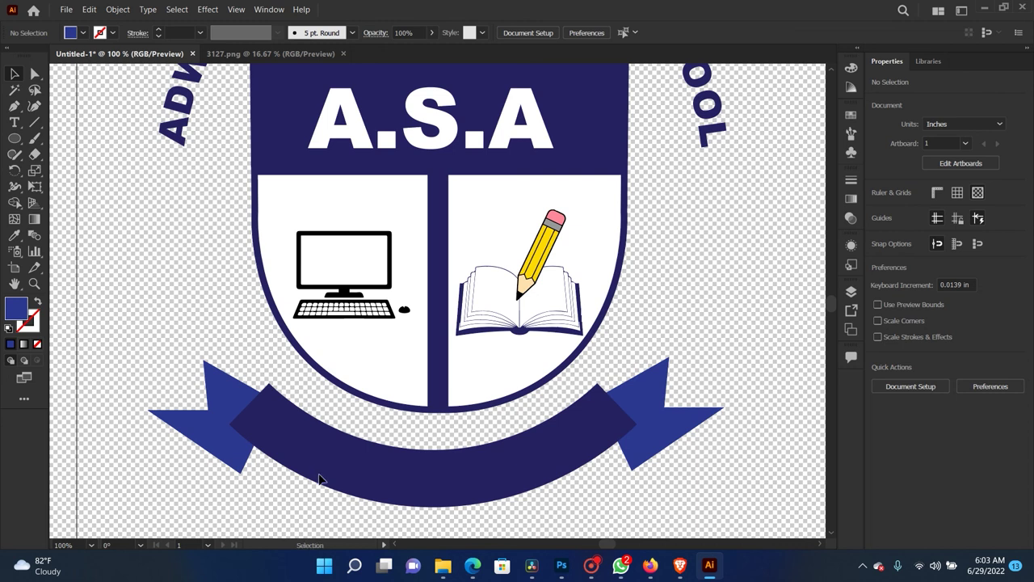
Step: Pick the Type tool and open the client's reference photo in WhatsApp
click(13, 122)
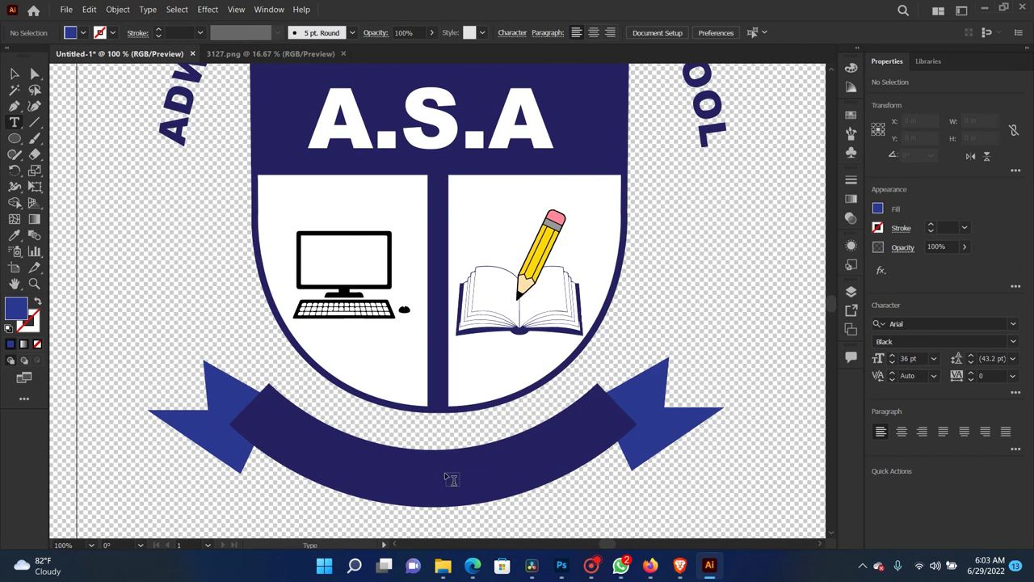
click(624, 566)
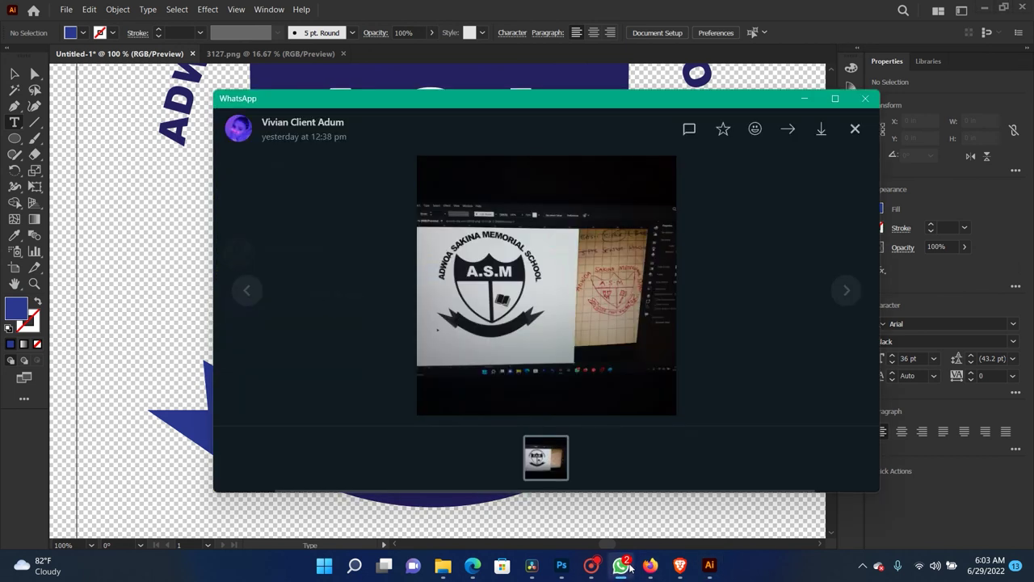
click(623, 566)
Step: Read the motto 'Acta non Verba' and year 2022 in the chat, then return to Illustrator
click(624, 566)
click(827, 199)
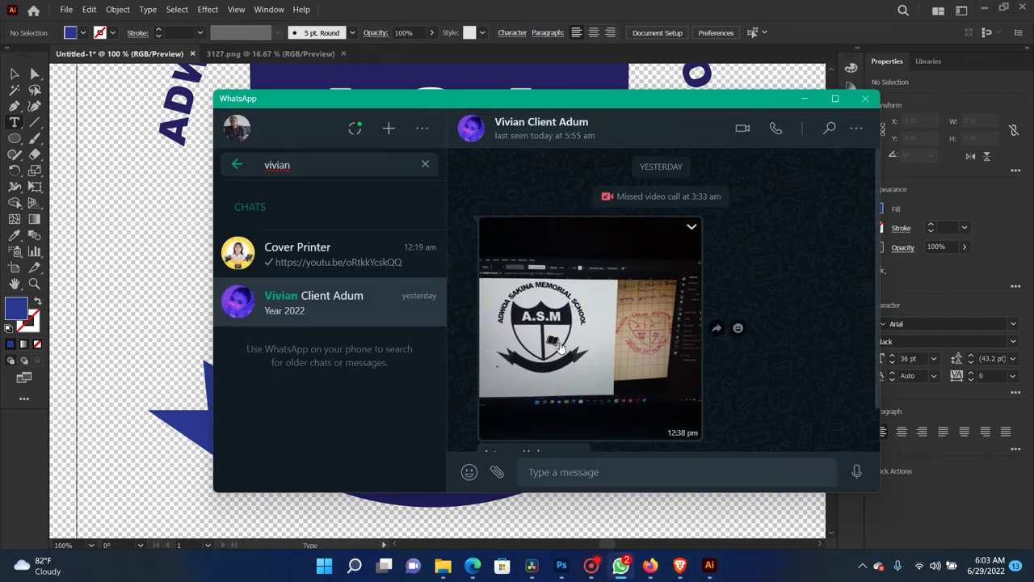
scroll(560, 347, down, 1)
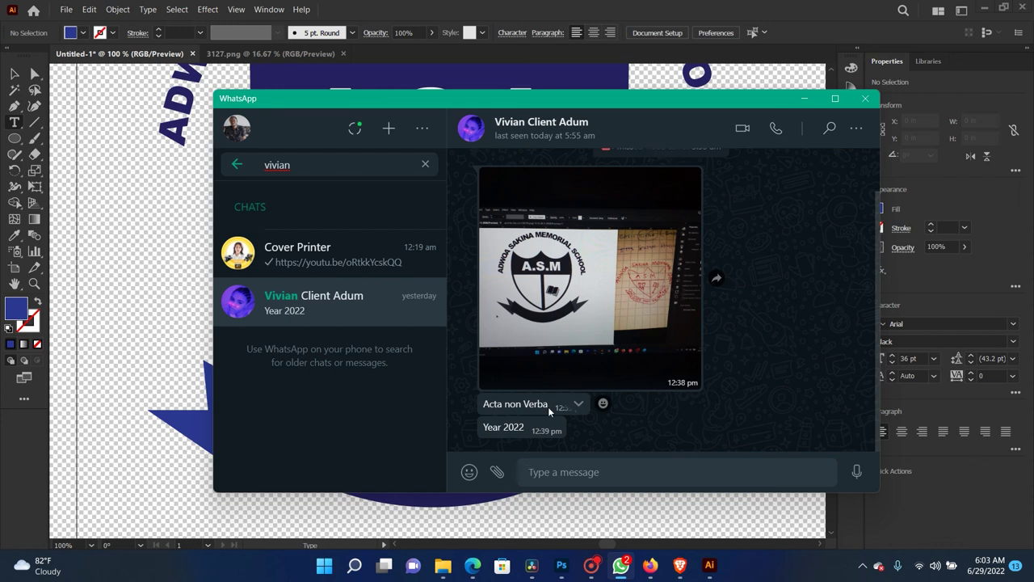
click(609, 367)
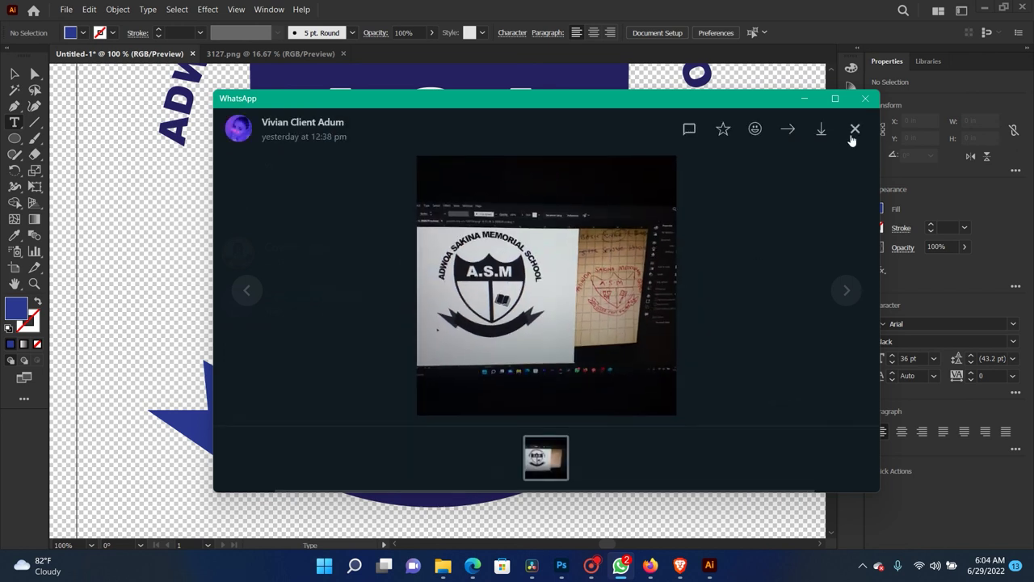
click(853, 129)
drag(549, 407, 490, 410)
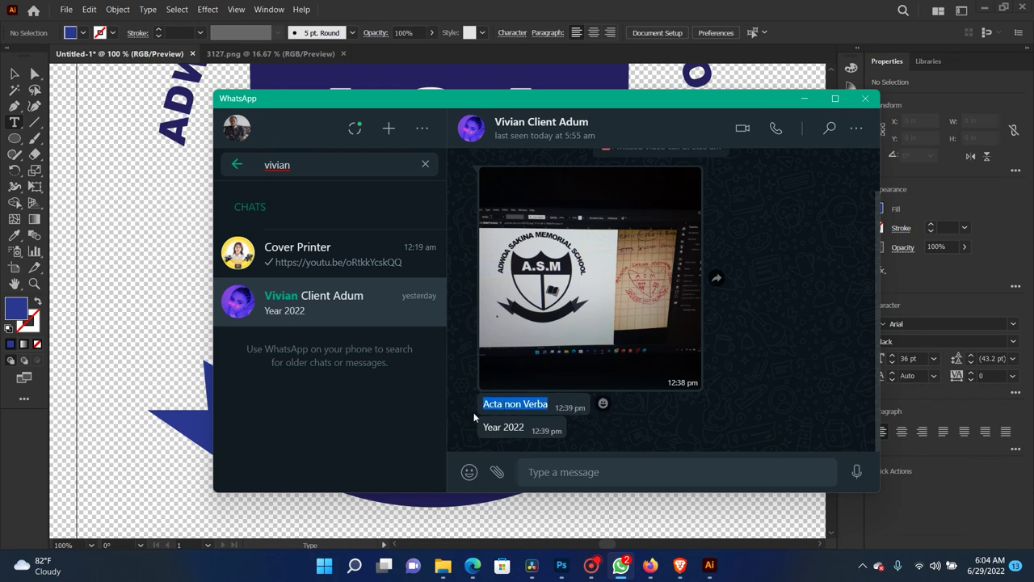
mouse_move(517, 426)
key(alt+Tab)
key(Escape)
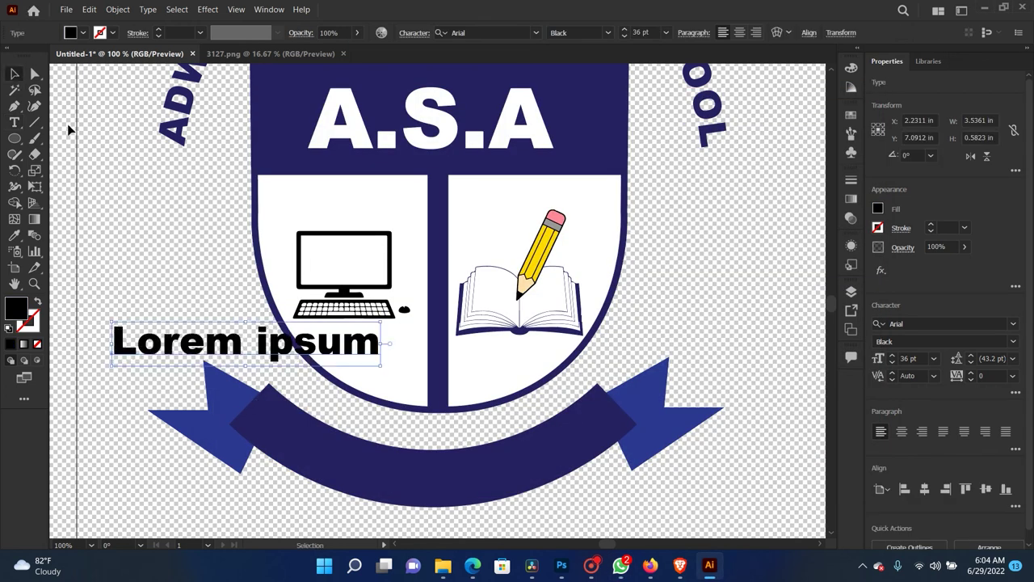
Step: Delete the placeholder Lorem ipsum text and copy the ribbon's curved path lower onto the ribbon
key(Delete)
click(14, 122)
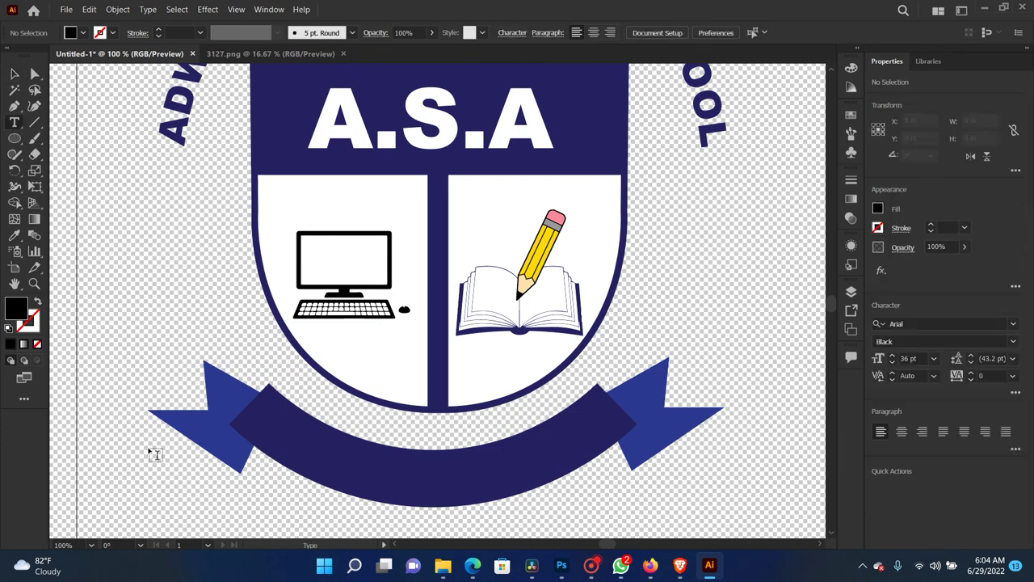
click(279, 427)
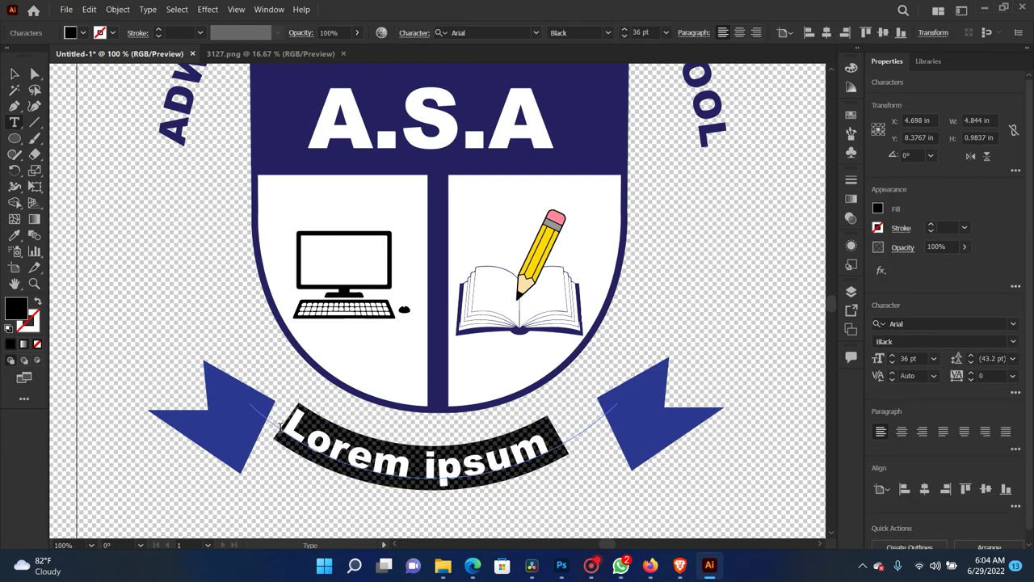
key(ctrl+z)
click(14, 73)
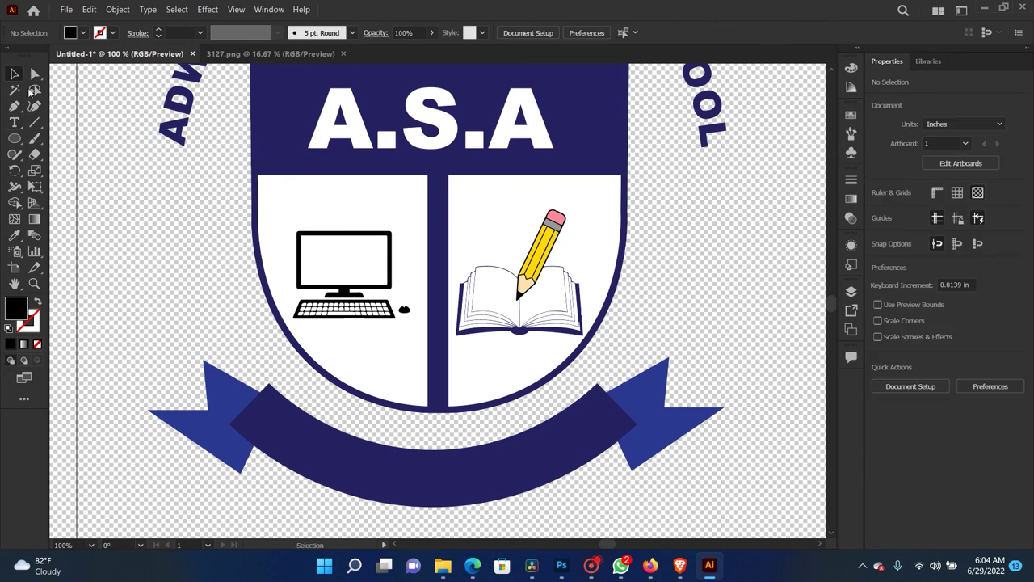
click(419, 488)
click(759, 378)
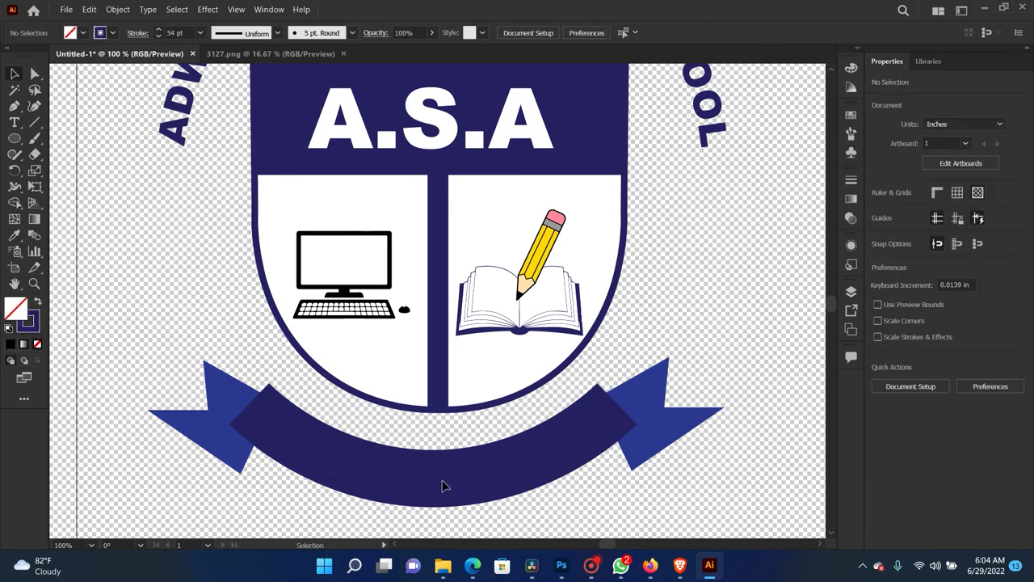
click(436, 477)
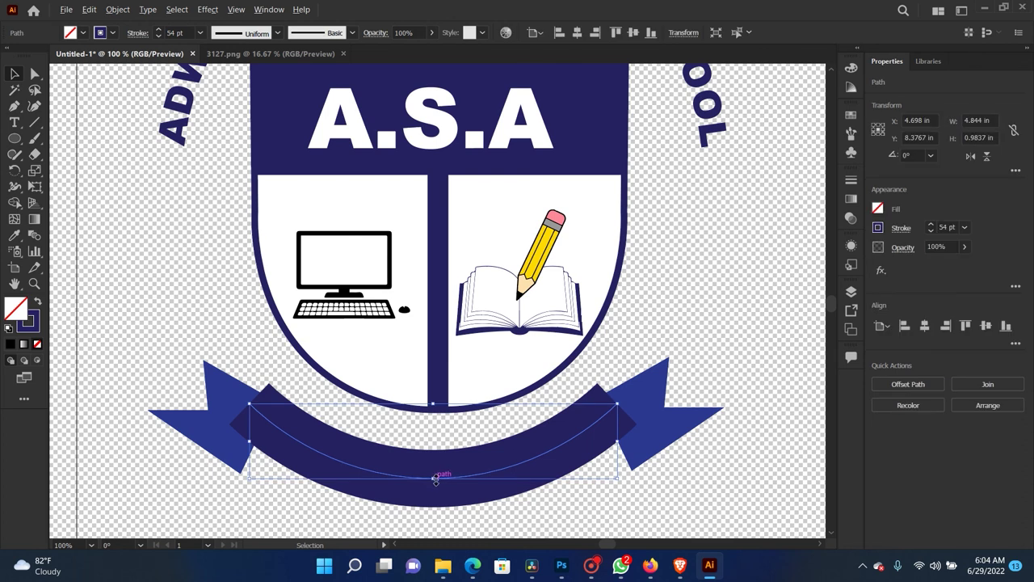
click(434, 515)
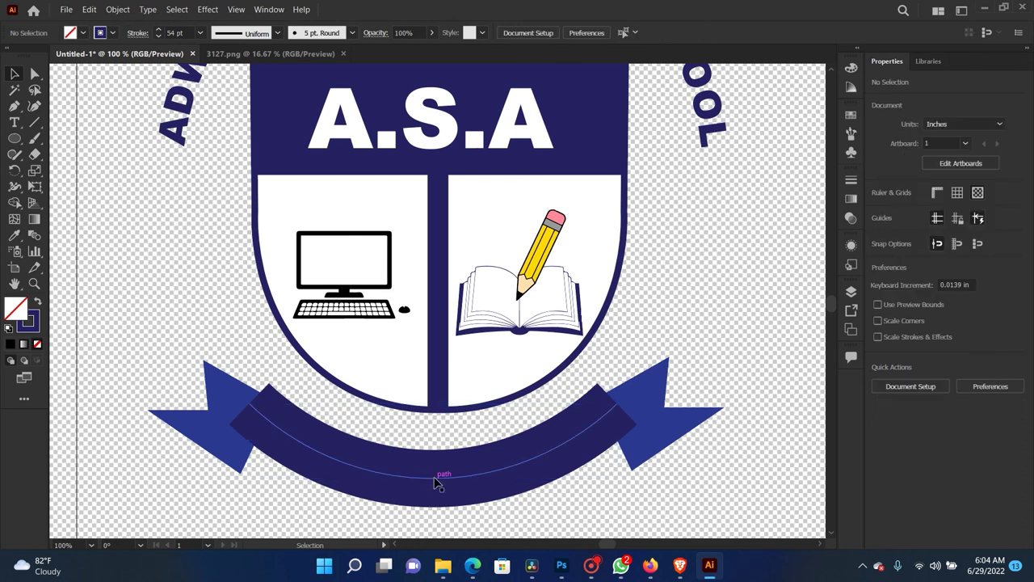
drag(434, 483, 434, 514)
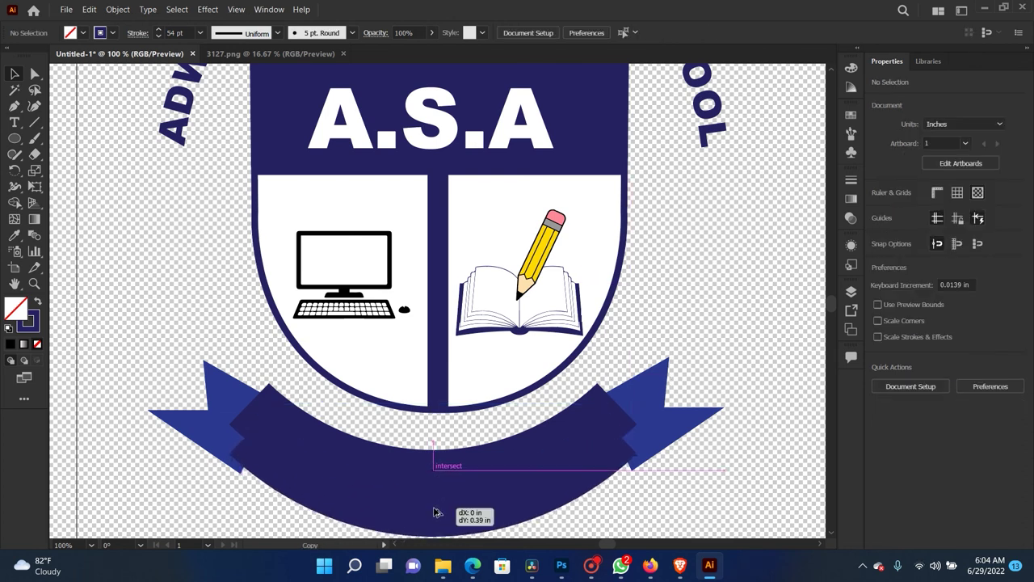
Step: Type 'Acta non Verba' along the lowered curved path and make it white
click(13, 122)
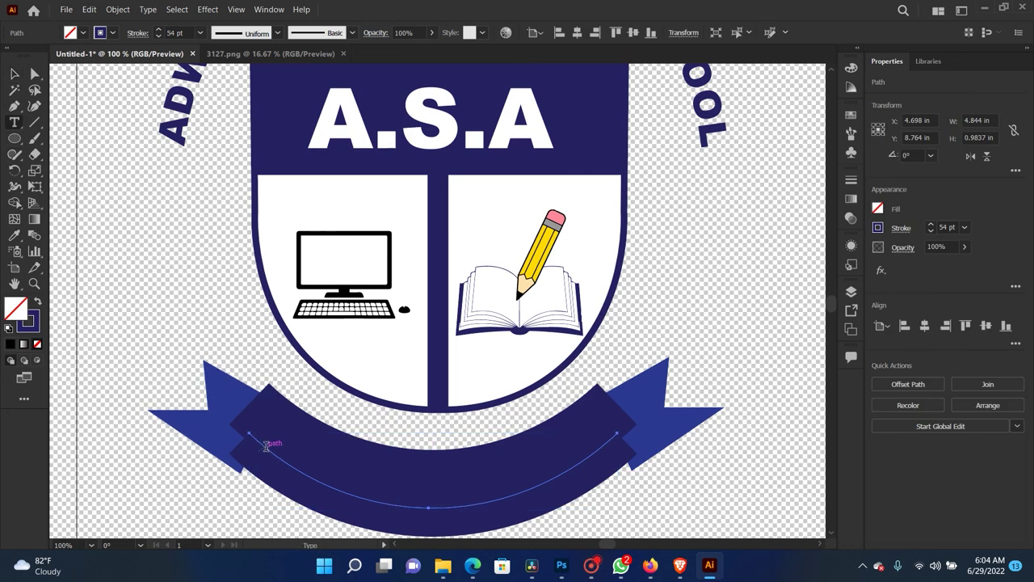
click(267, 447)
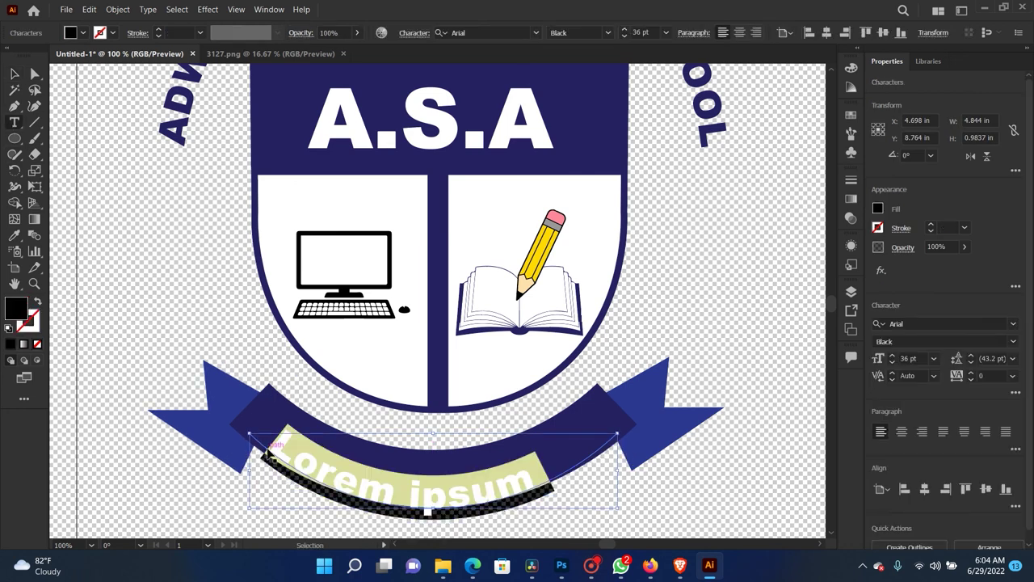
text(Acta non Verba)
key(ctrl+a)
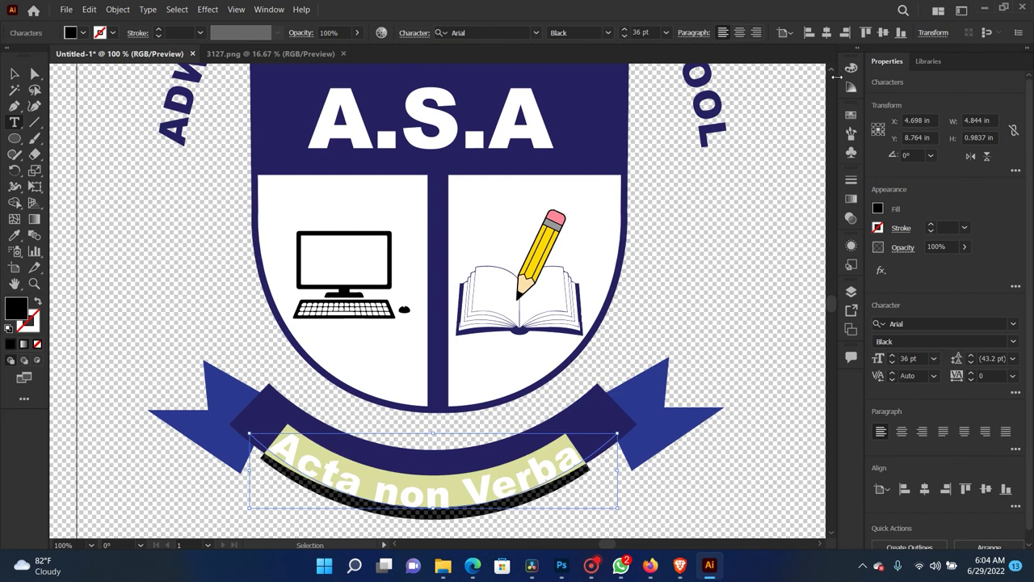
click(878, 209)
click(750, 257)
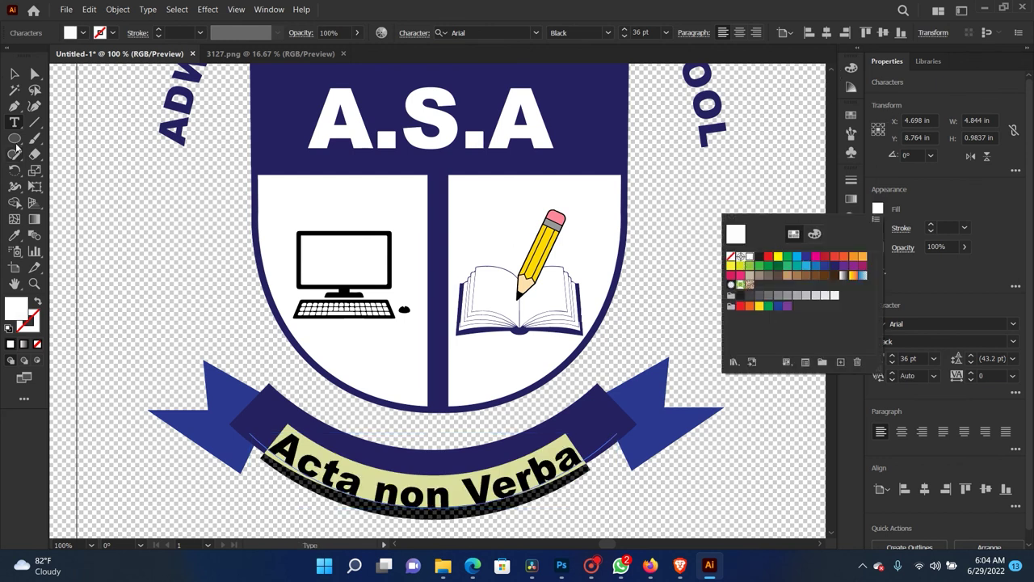
Step: Move the white motto up and slightly right so it sits centred on the ribbon
click(12, 75)
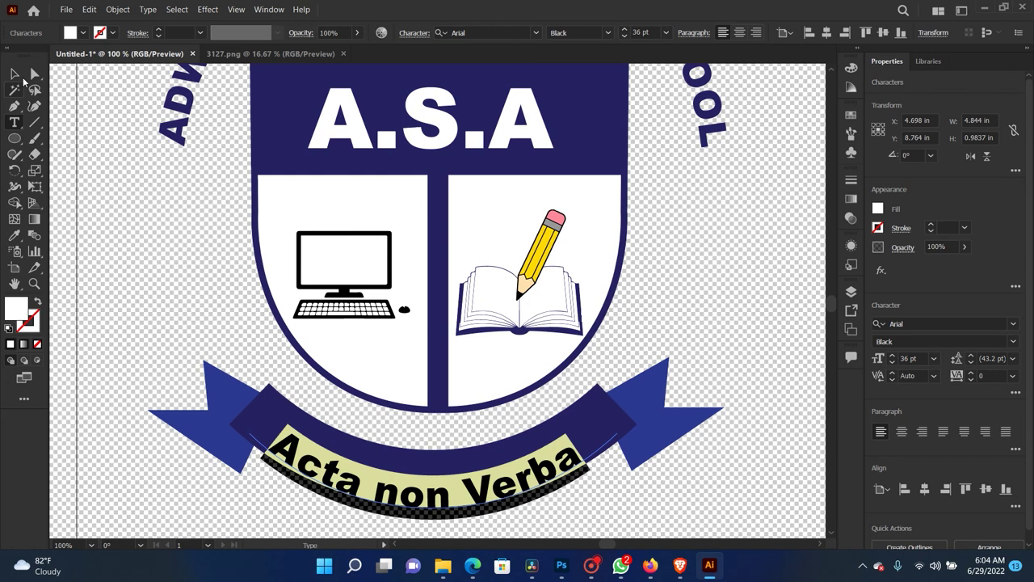
click(127, 247)
drag(360, 466, 360, 471)
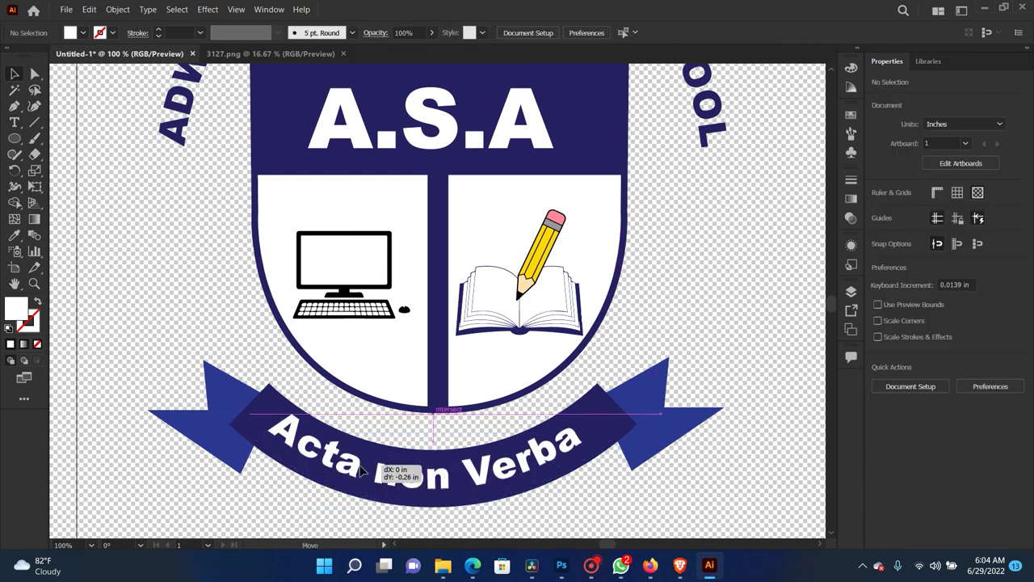
drag(361, 472, 368, 475)
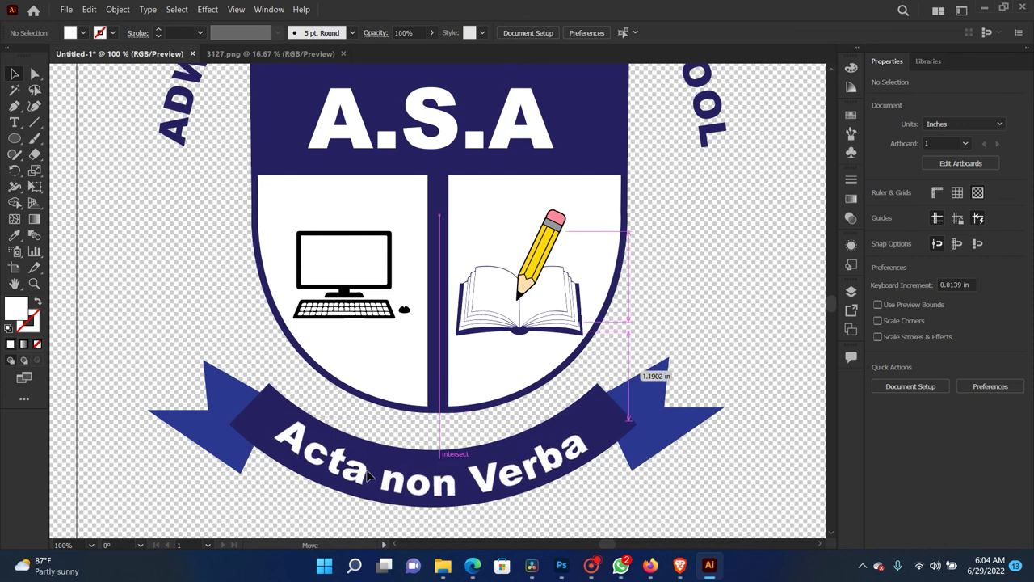
key(ctrl+minus)
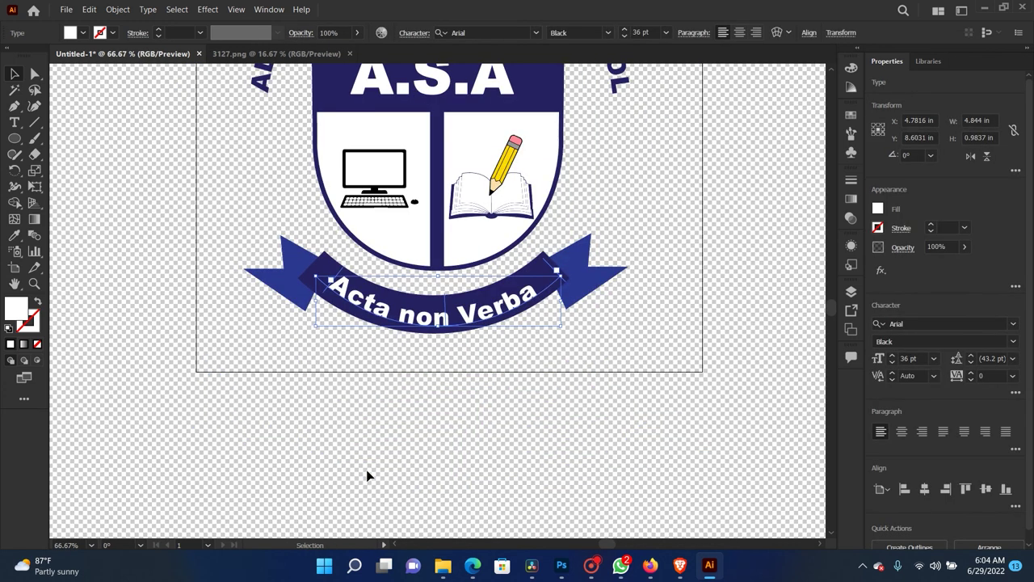
click(437, 426)
key(ctrl+plus)
key(ctrl+plus)
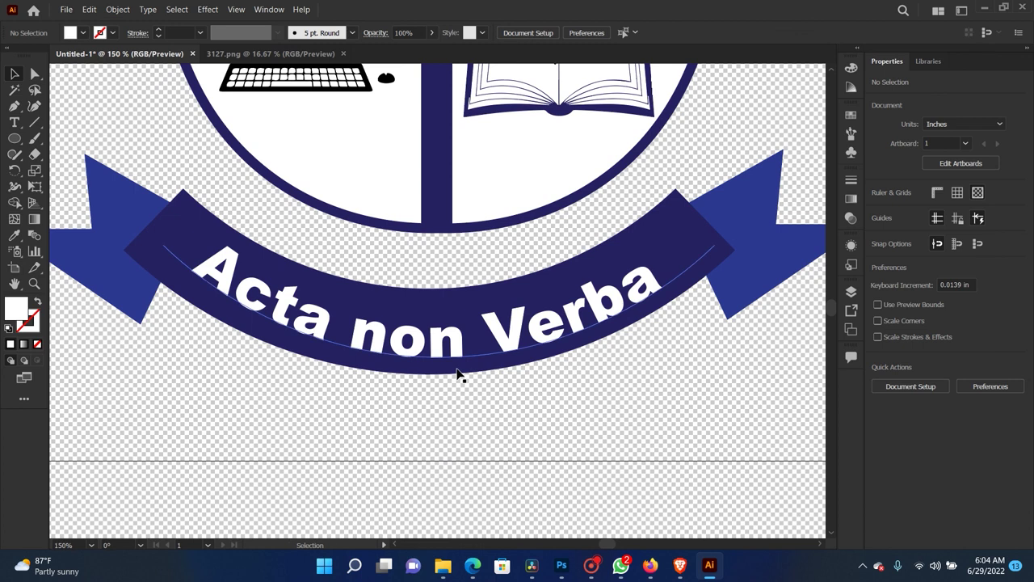
Step: Check the client's requested motto and reference crest image in the WhatsApp chat
click(621, 569)
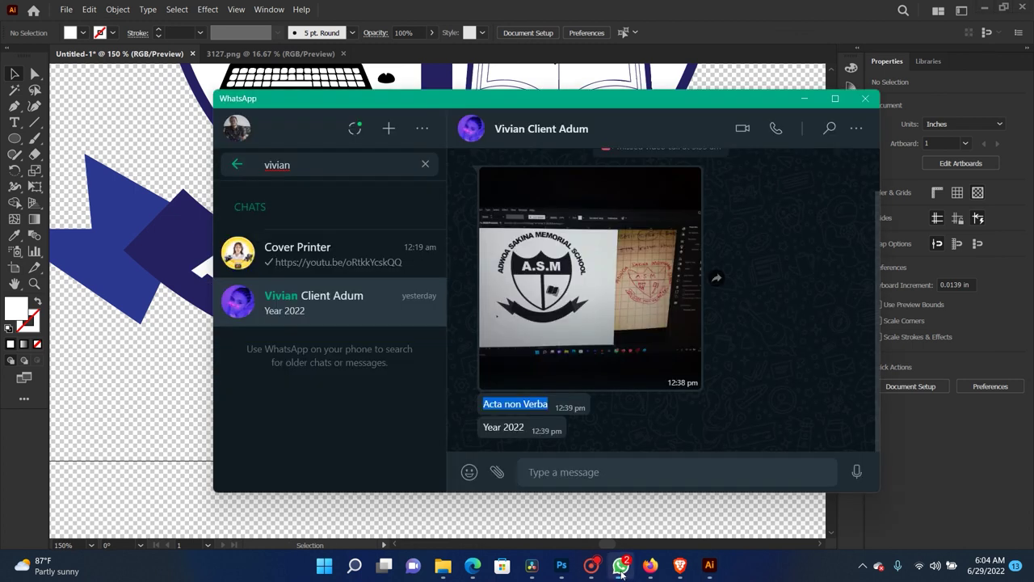
click(621, 570)
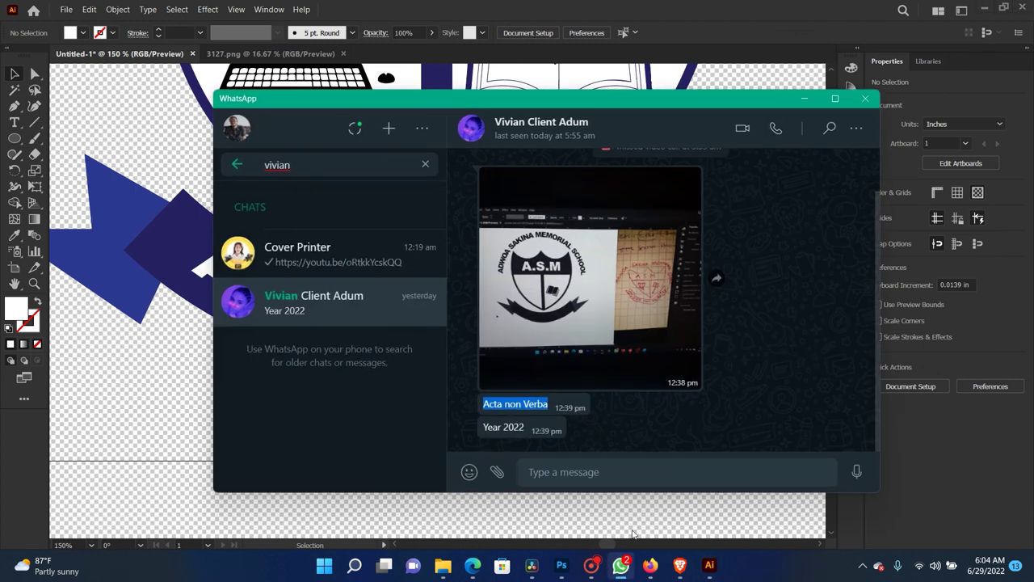
click(637, 299)
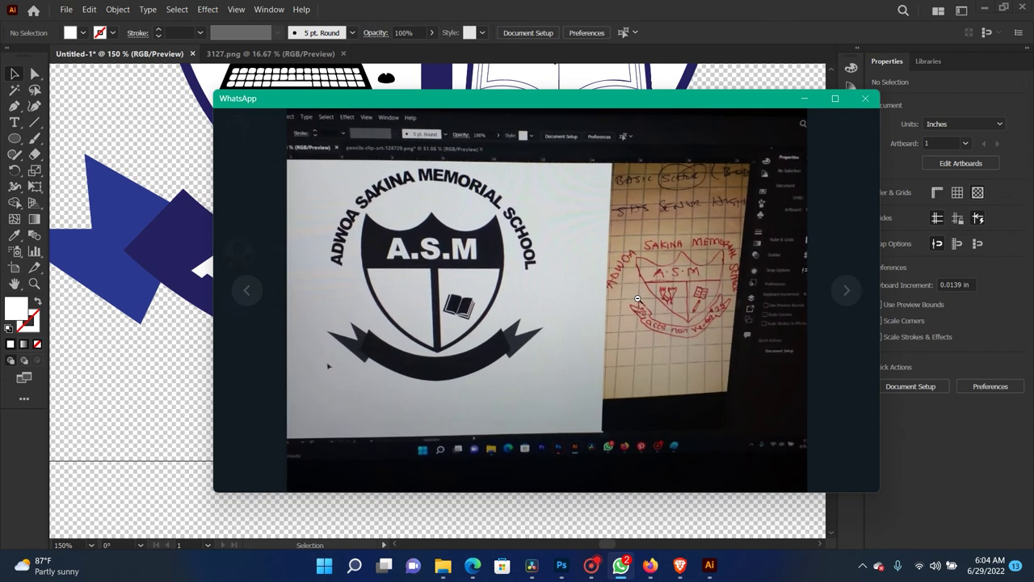
click(637, 299)
click(803, 97)
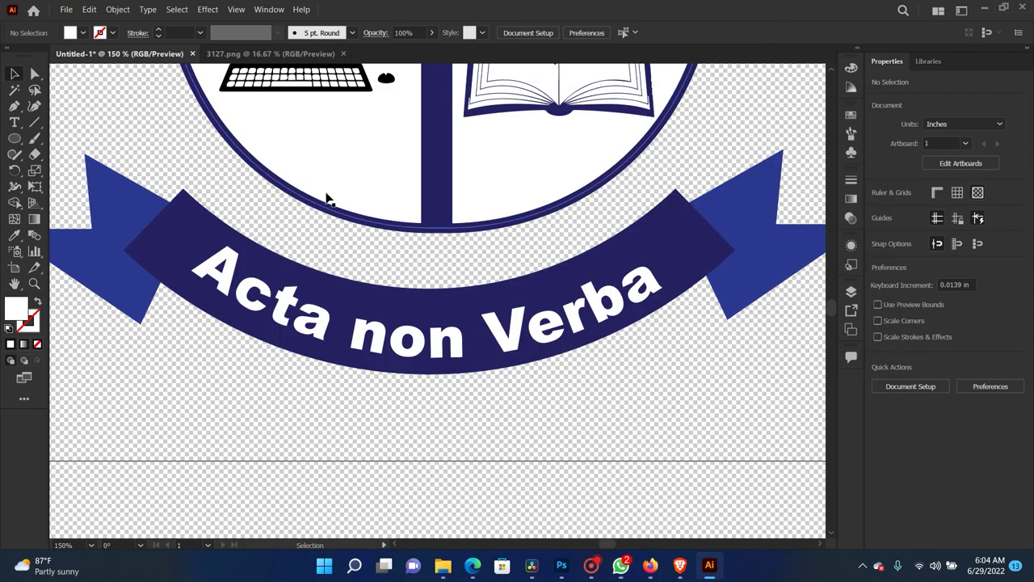
Step: Delete 'Verba' so the curved motto reads 'Acta non'
click(15, 122)
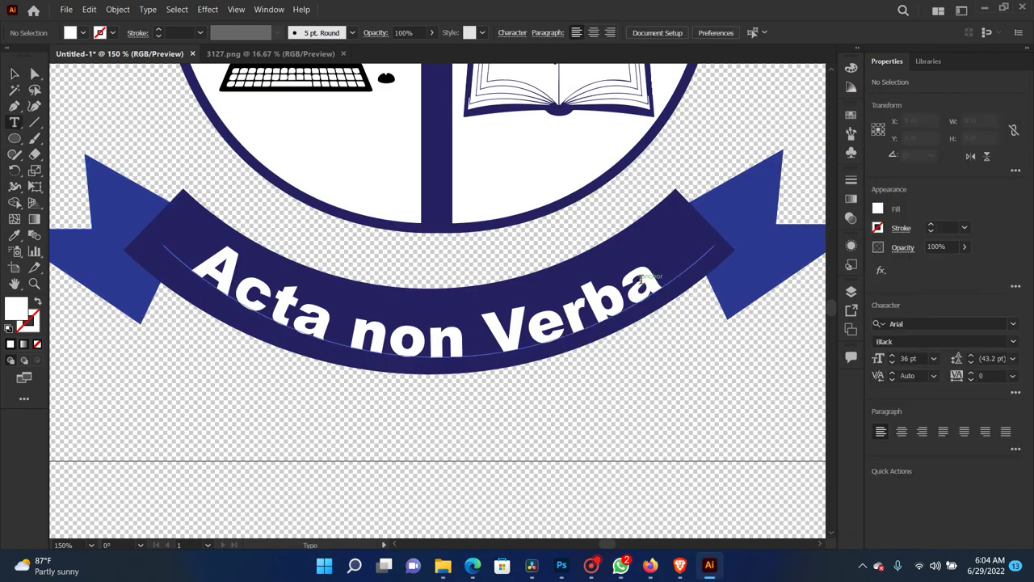
click(649, 272)
key(BackSpace)
key(BackSpace)
key(BackSpace)
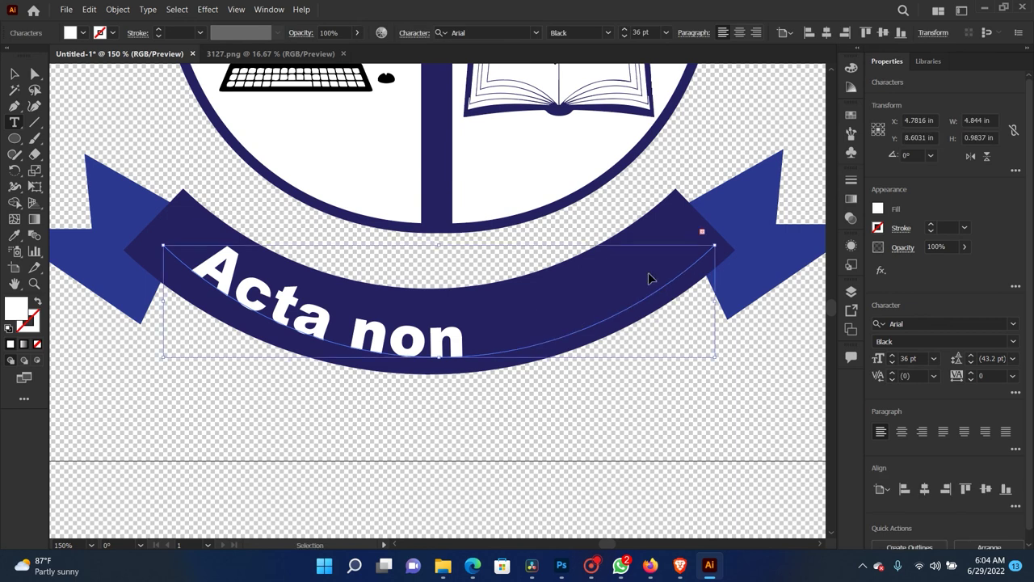
key(ctrl+a)
Step: Try Type on a Path spacing values (-2, -4, 0, -7, -1 pt), then cancel the changes
click(147, 10)
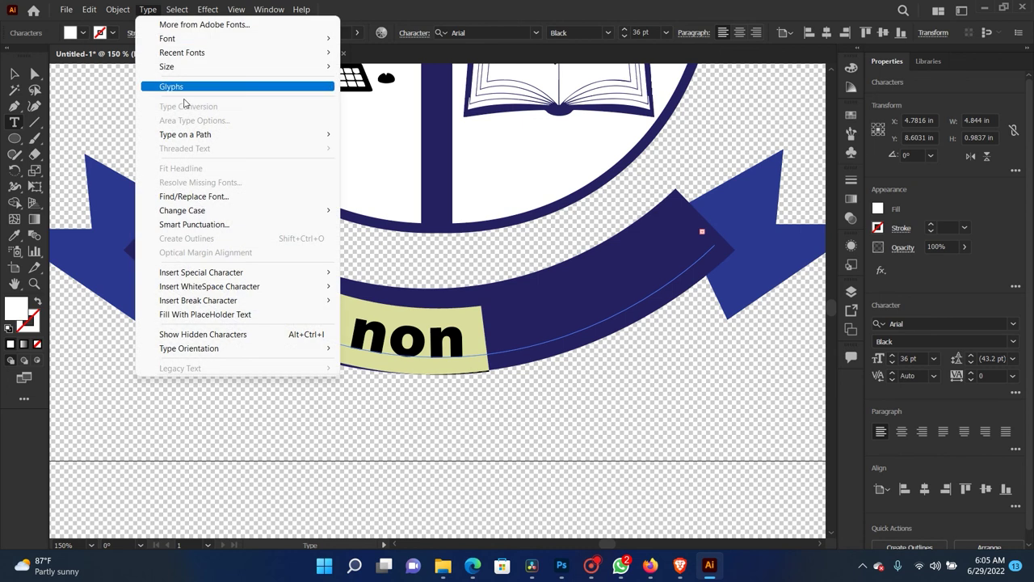
mouse_move(185, 134)
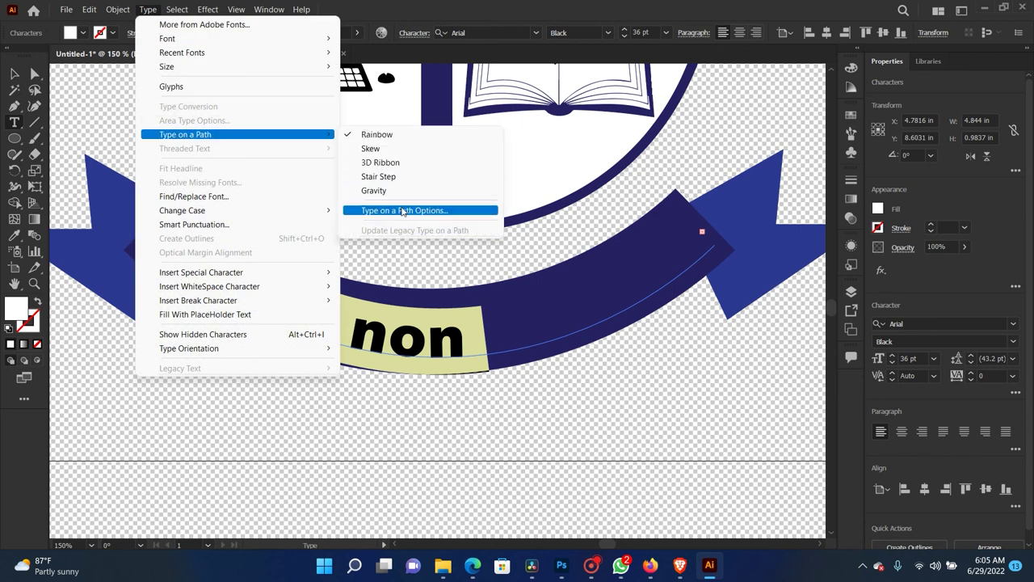
click(403, 211)
click(568, 291)
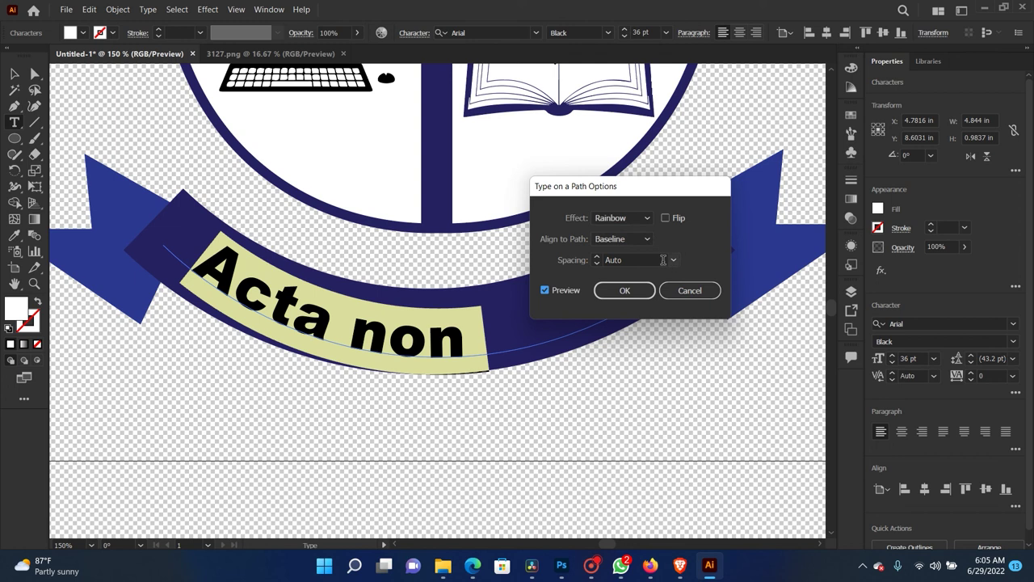
click(663, 259)
key(Down)
key(Down)
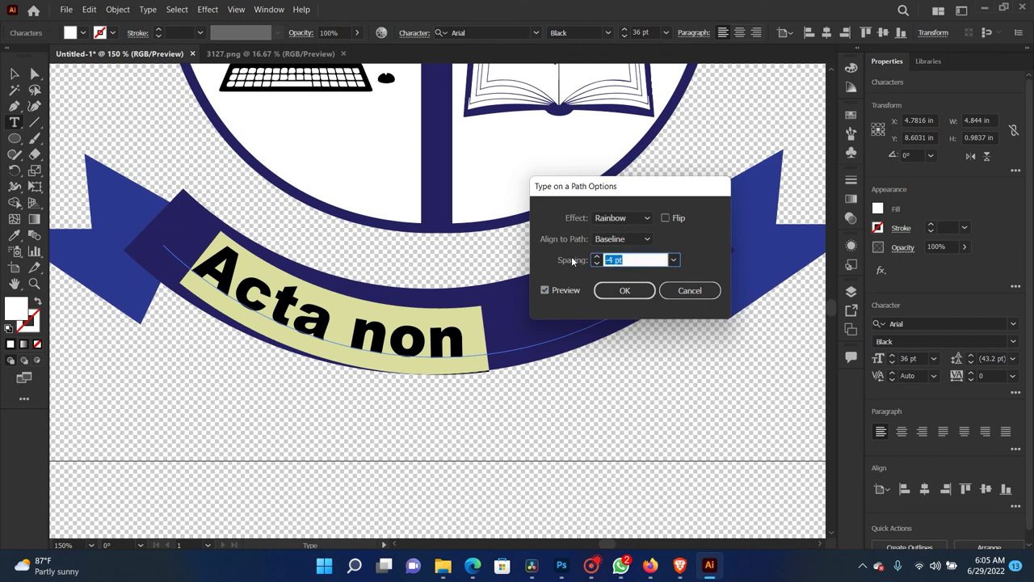
click(673, 259)
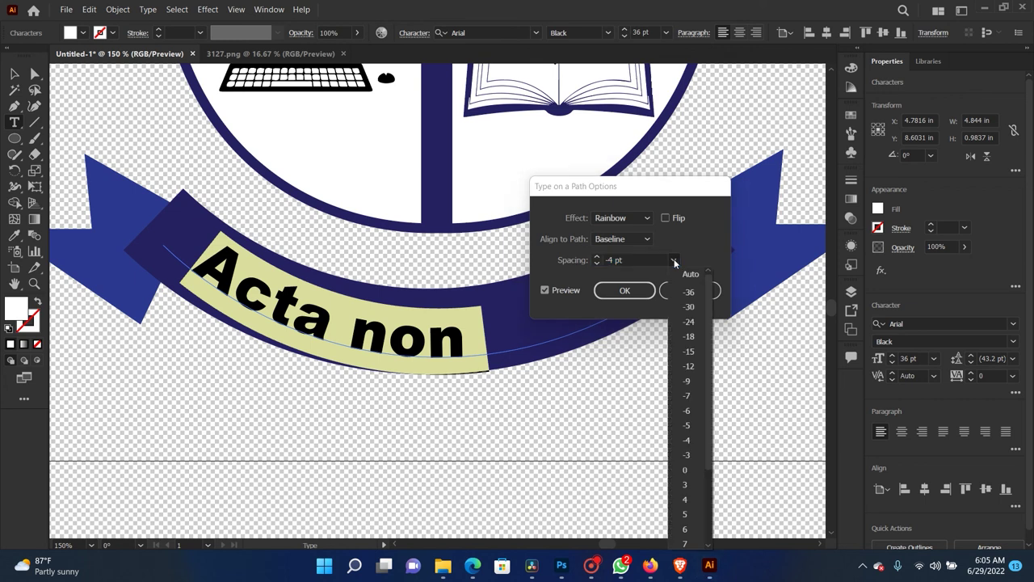
click(685, 444)
click(673, 259)
click(684, 470)
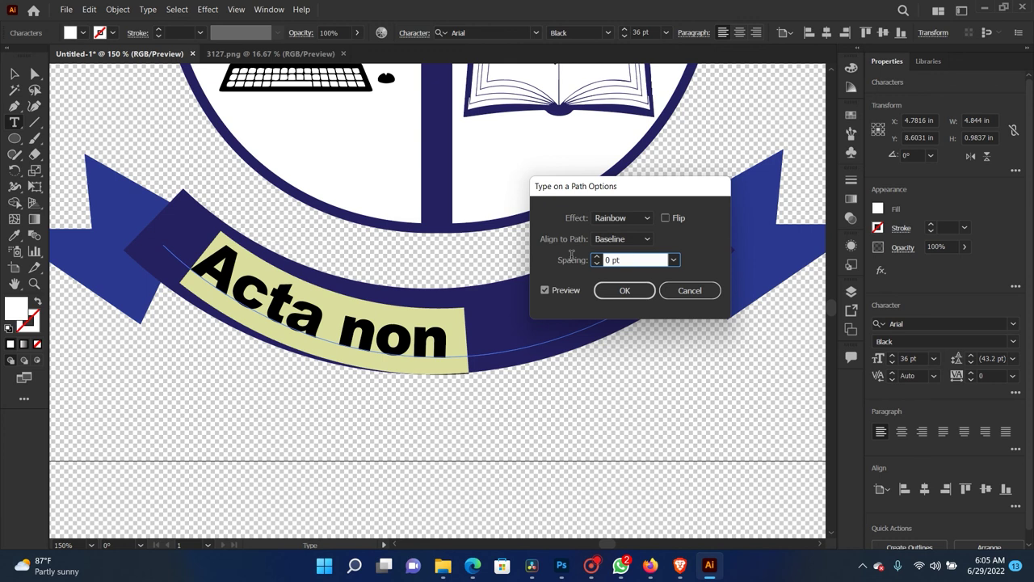
key(Down)
key(Down)
key(Down)
key(Up)
key(Up)
key(Up)
key(Up)
key(Up)
key(Up)
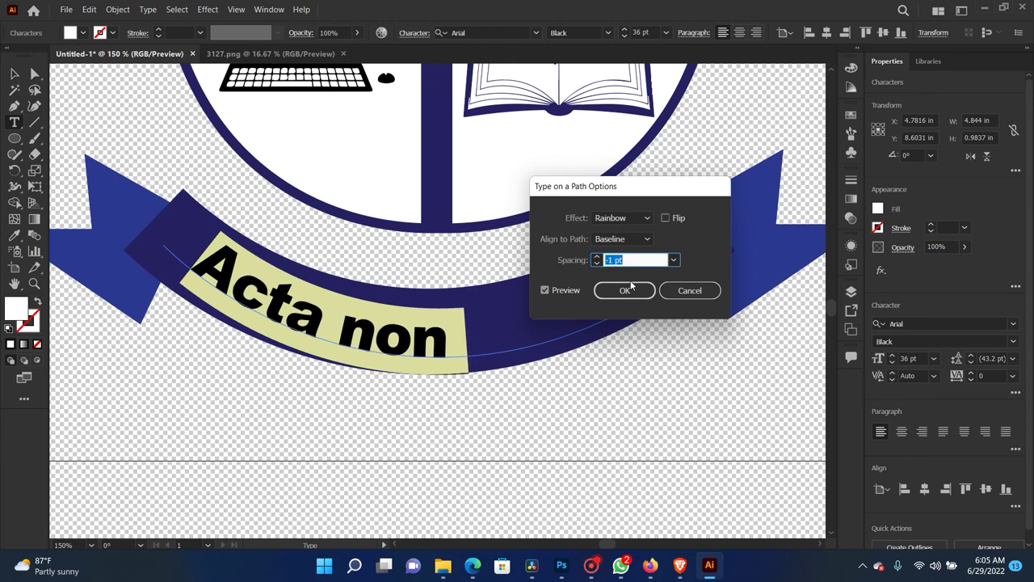
click(689, 290)
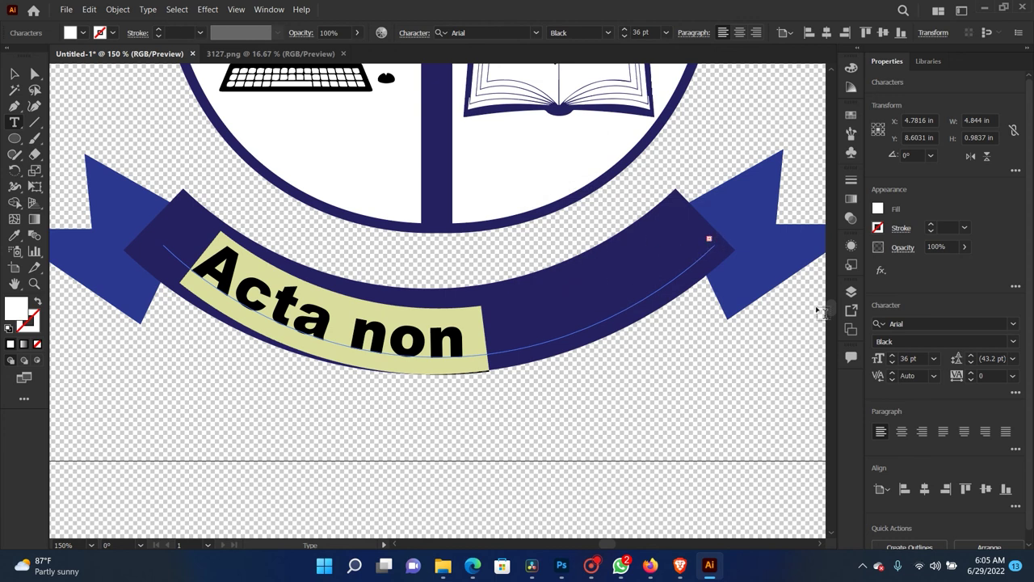
Step: Set the motto to 29 pt, rotate it about 1.2° and shift it to centre on the ribbon
click(911, 358)
key(Down)
key(Down)
key(Down)
key(Down)
key(Down)
key(Down)
key(Down)
key(Down)
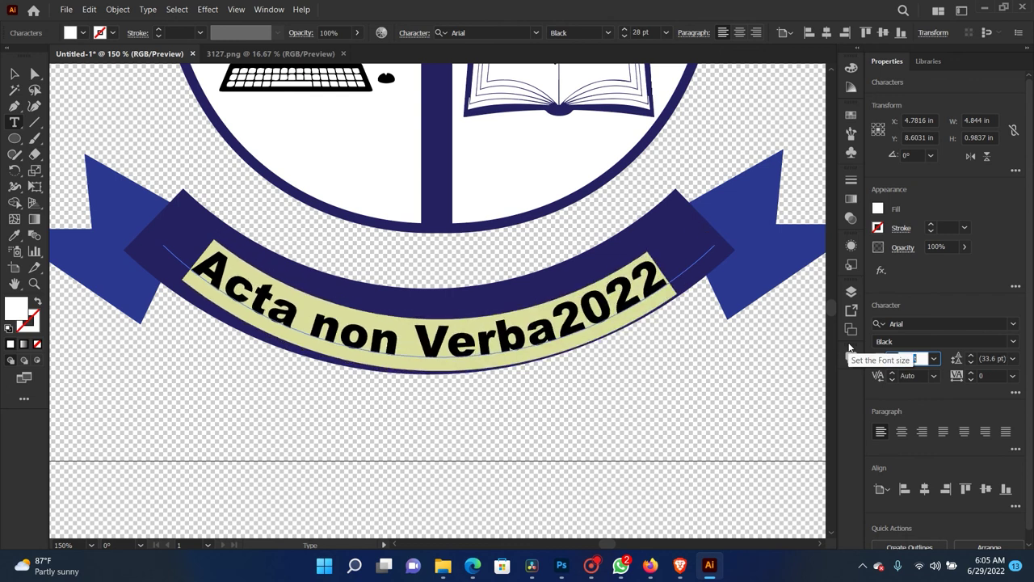
key(Up)
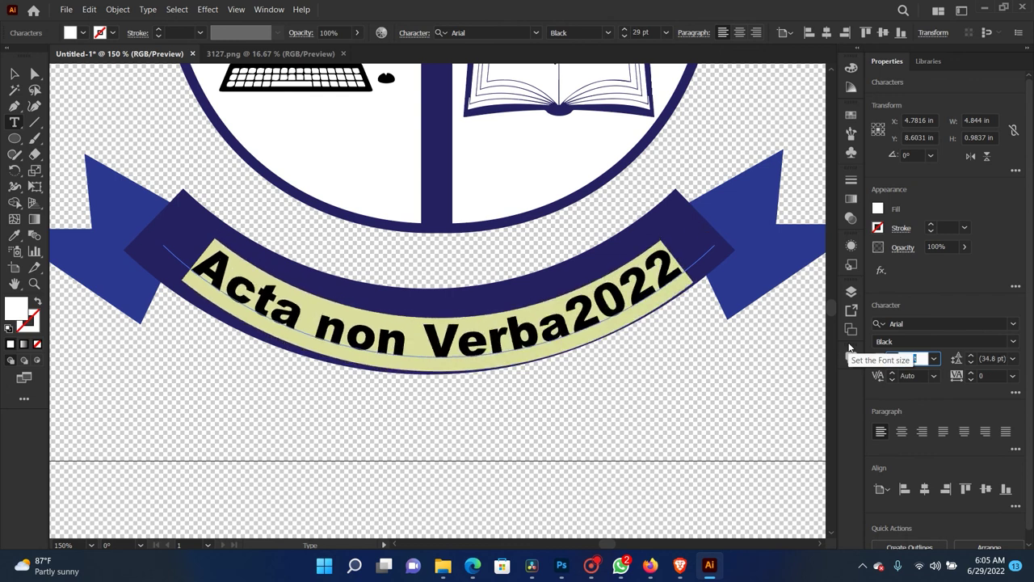
click(14, 75)
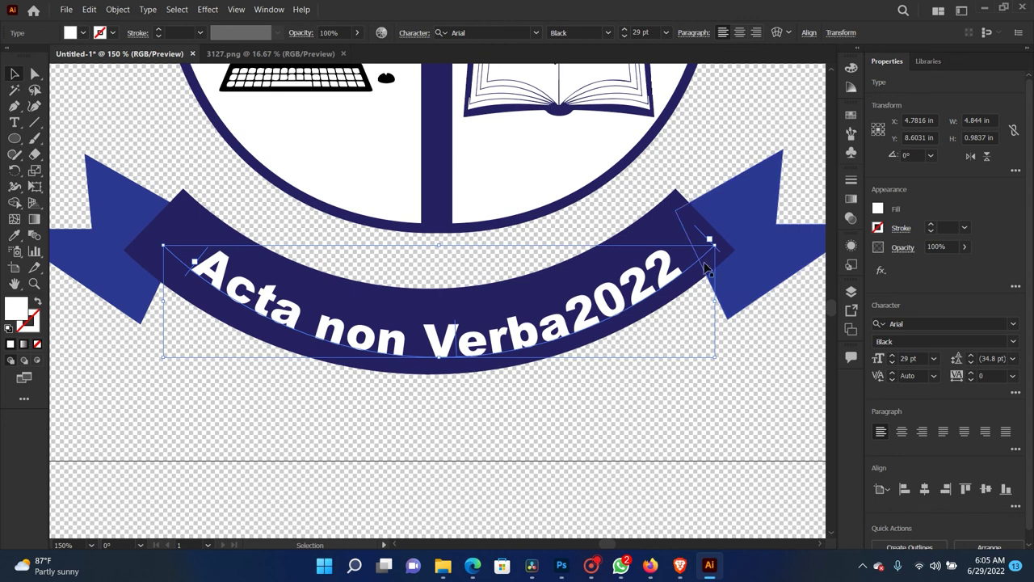
drag(719, 243, 718, 239)
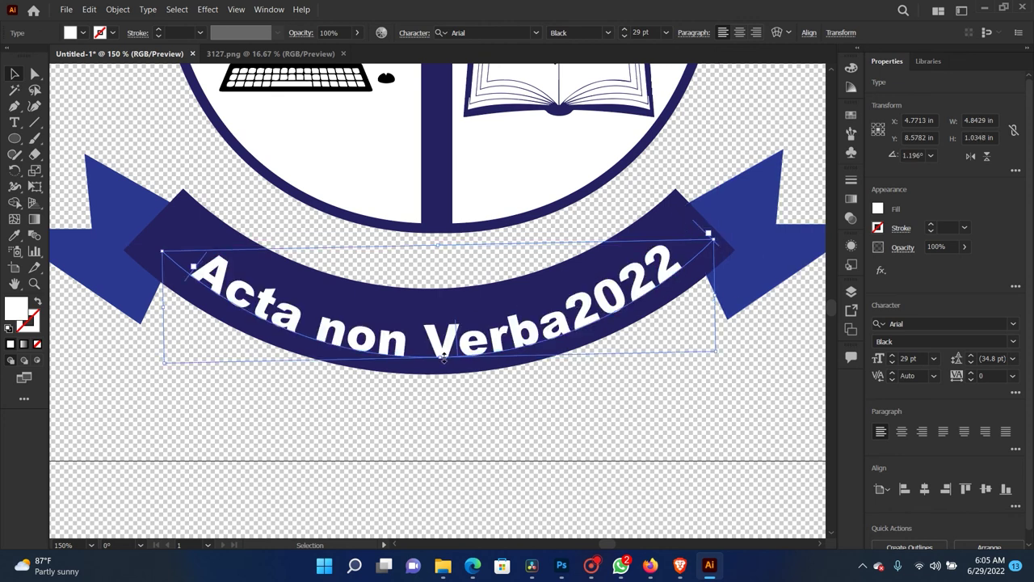
drag(440, 356, 451, 340)
Step: Deselect, zoom out to 50% and pan so the full crest is centred in view
click(635, 448)
key(ctrl+minus)
key(ctrl+minus)
key(ctrl+minus)
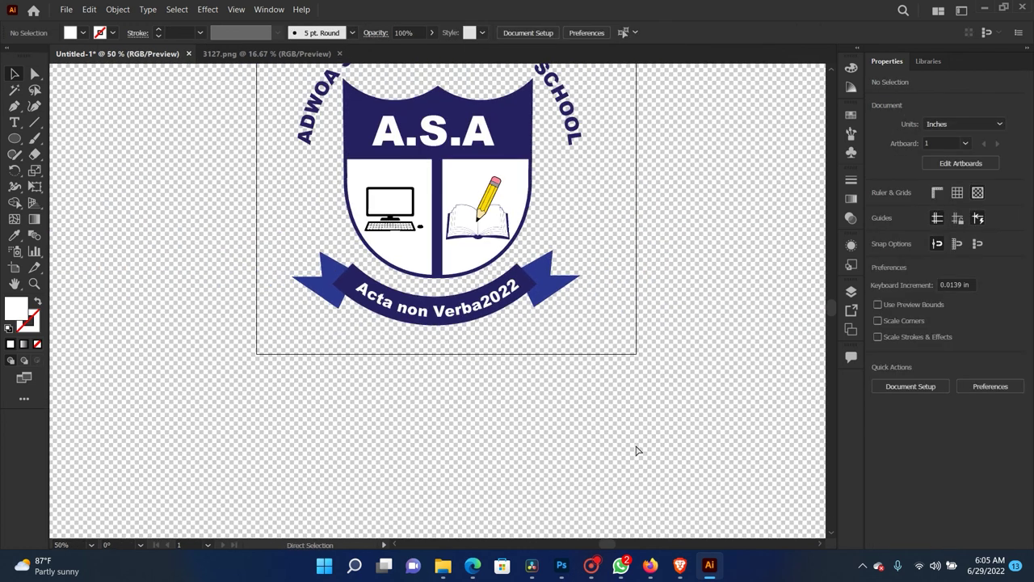
drag(630, 242, 607, 355)
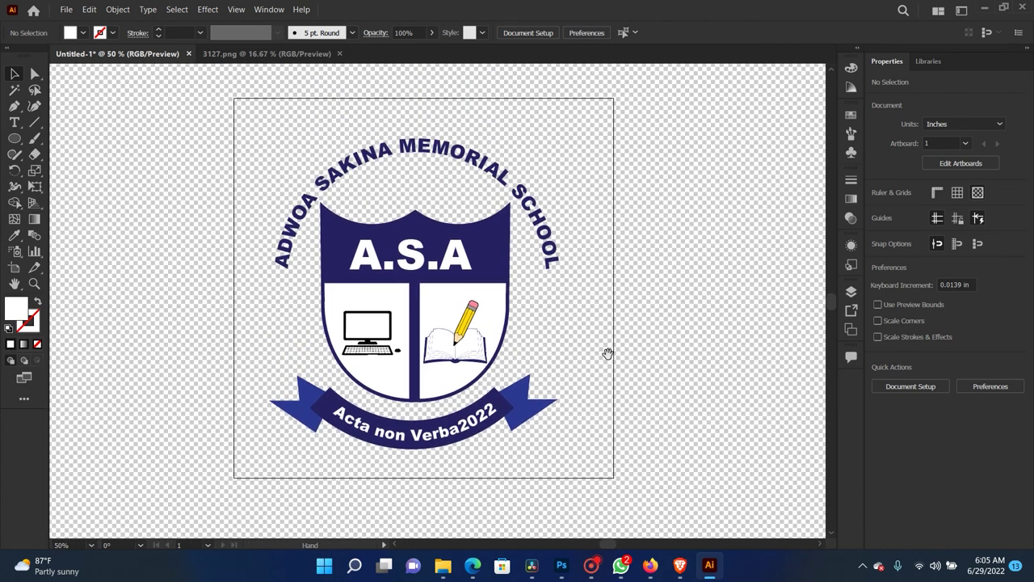
drag(613, 281, 609, 291)
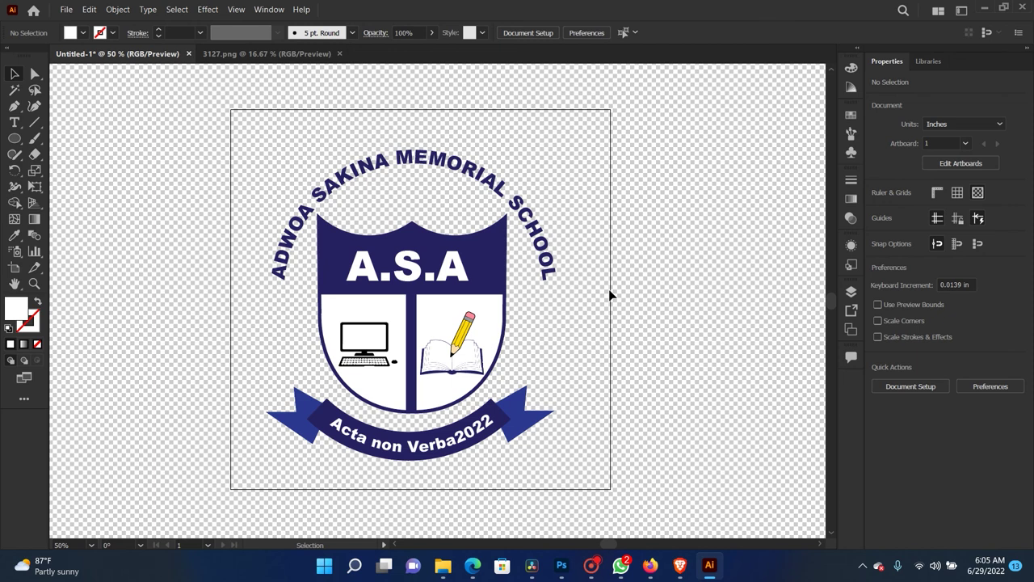
click(590, 564)
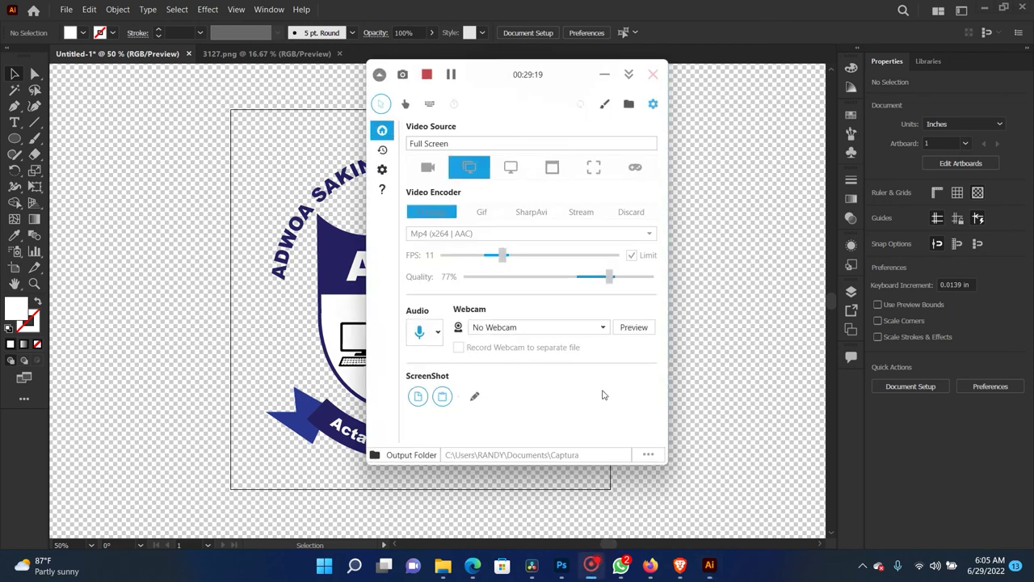